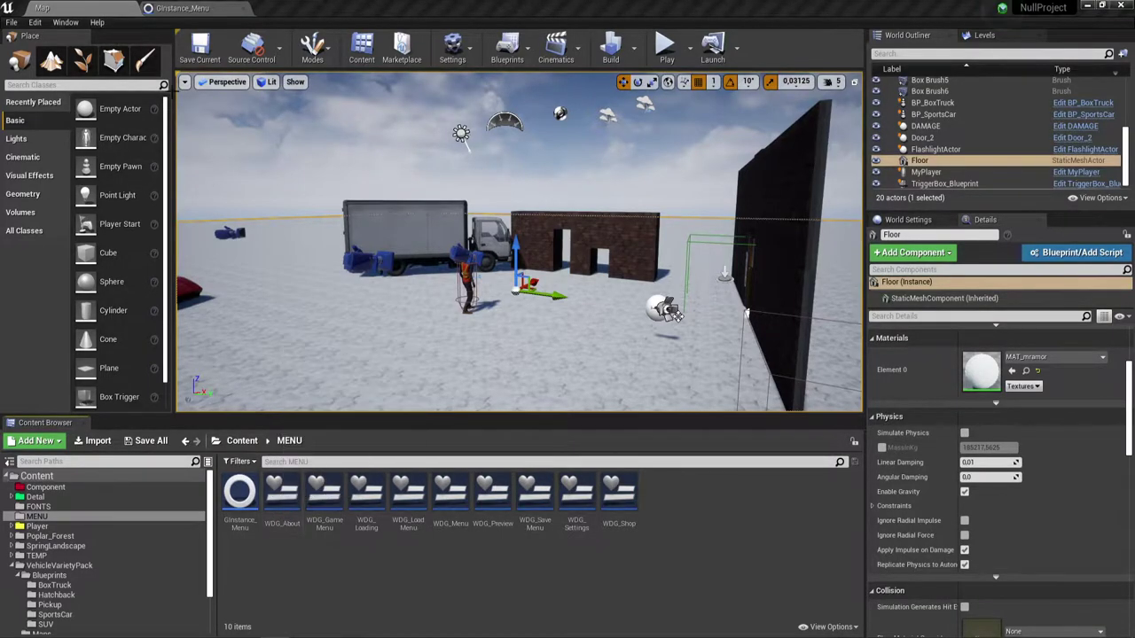
Step: In GInstance_Menu's event graph, pan and zoom across the comment boxes to locate the LoadGame event
{"action": "left_click", "coordinate": [199, 9]}
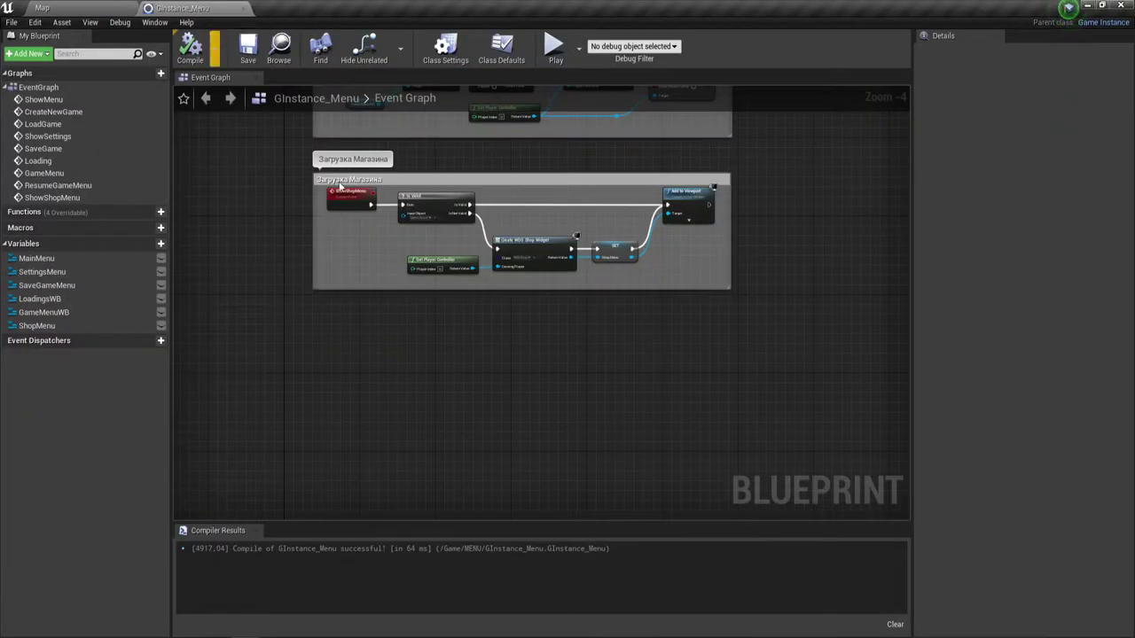
{"action": "right_click_drag", "start_coordinate": [544, 299], "coordinate": [542, 465]}
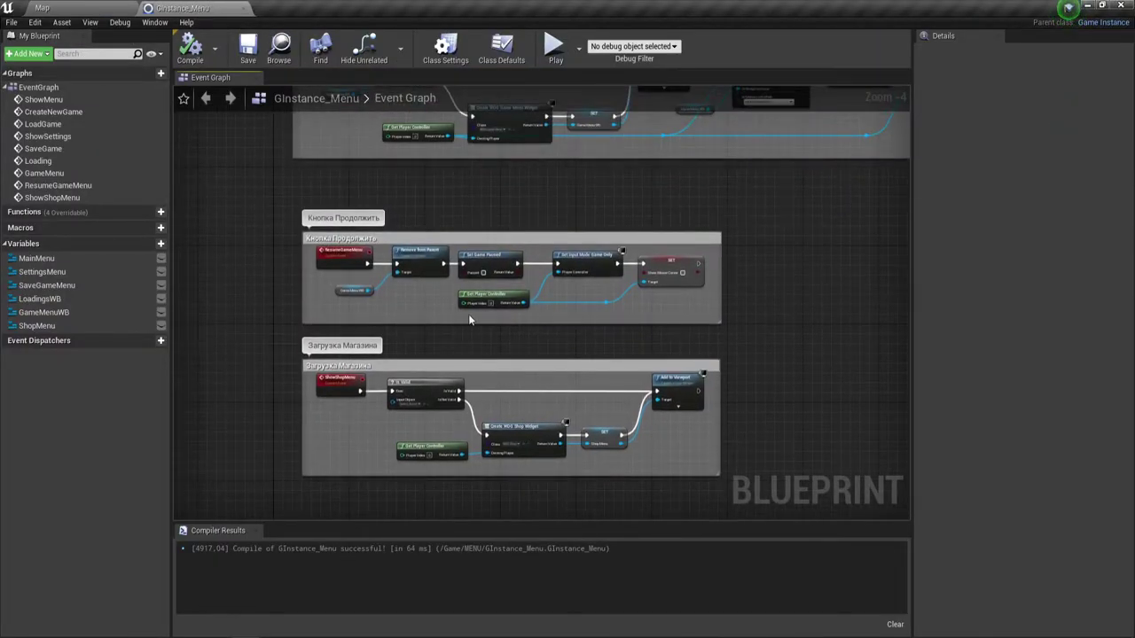
{"action": "scroll", "coordinate": [468, 314], "scroll_direction": "up", "scroll_amount": 1}
{"action": "mouse_move", "coordinate": [443, 336]}
{"action": "right_mouse_down"}
{"action": "mouse_move", "coordinate": [478, 301]}
{"action": "mouse_move", "coordinate": [474, 269]}
{"action": "mouse_move", "coordinate": [509, 272]}
{"action": "mouse_move", "coordinate": [513, 462]}
{"action": "right_mouse_up"}
{"action": "scroll", "coordinate": [512, 461], "scroll_direction": "down", "scroll_amount": 3}
{"action": "scroll", "coordinate": [515, 301], "scroll_direction": "down", "scroll_amount": 2}
{"action": "right_click_drag", "start_coordinate": [514, 301], "coordinate": [526, 428]}
{"action": "scroll", "coordinate": [418, 269], "scroll_direction": "up", "scroll_amount": 2}
{"action": "scroll", "coordinate": [417, 269], "scroll_direction": "up", "scroll_amount": 2}
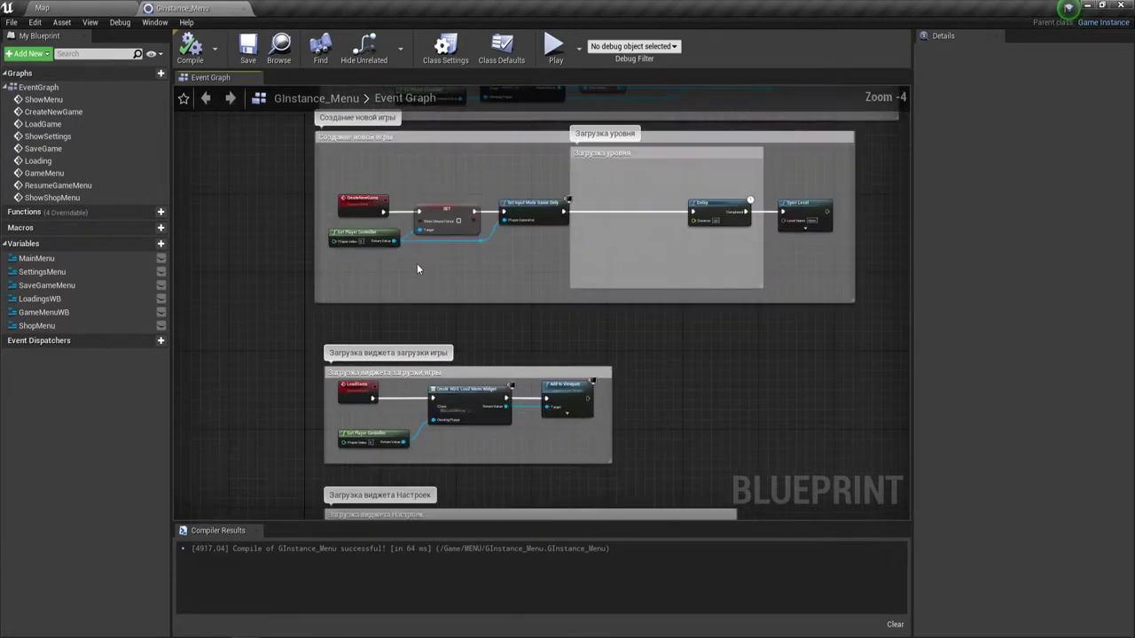
{"action": "mouse_move", "coordinate": [417, 269]}
{"action": "right_mouse_down"}
{"action": "mouse_move", "coordinate": [447, 336]}
{"action": "mouse_move", "coordinate": [435, 313]}
{"action": "right_mouse_up"}
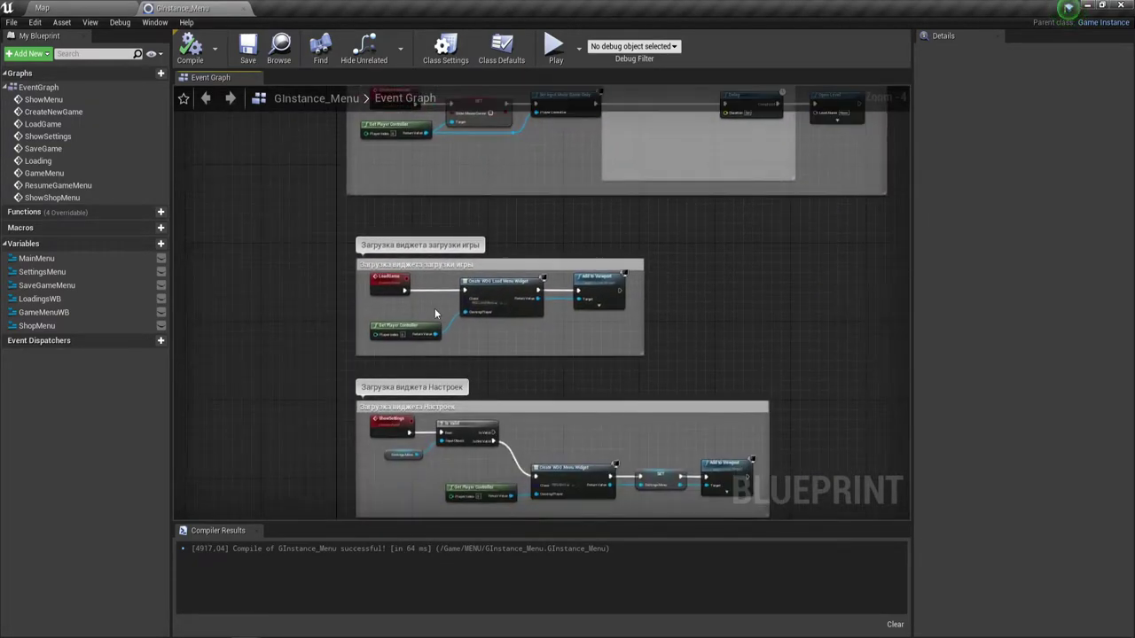
{"action": "scroll", "coordinate": [435, 313], "scroll_direction": "up", "scroll_amount": 3}
Step: Add a Boolean input NewParam to the LoadGame event, then go back to the Map level editor
{"action": "left_click", "coordinate": [337, 269]}
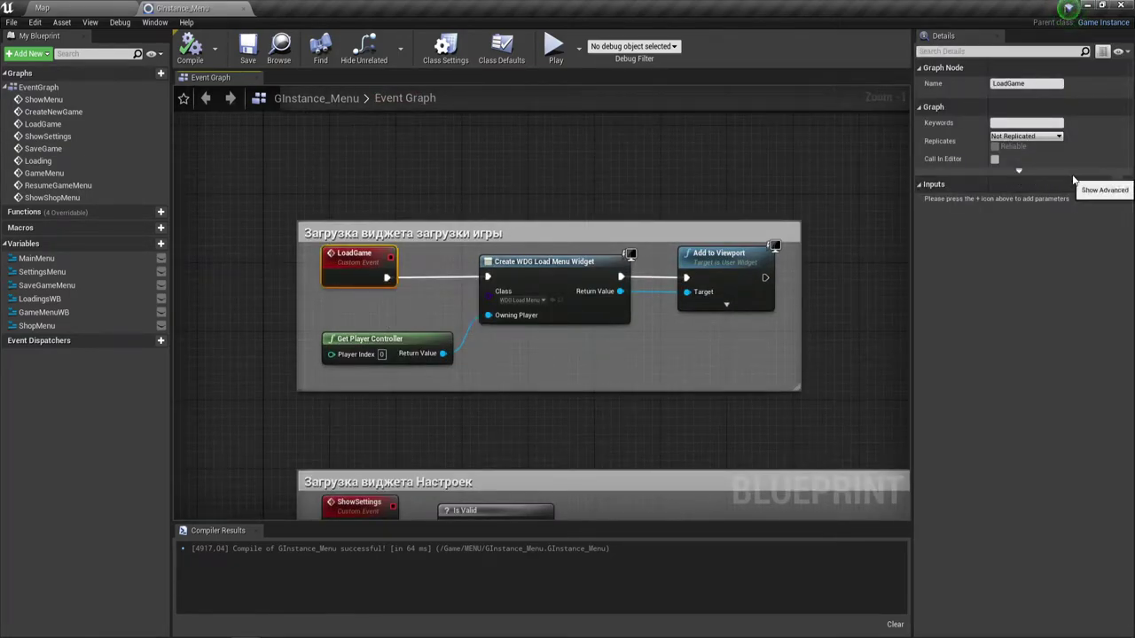
{"action": "left_click", "coordinate": [1117, 183]}
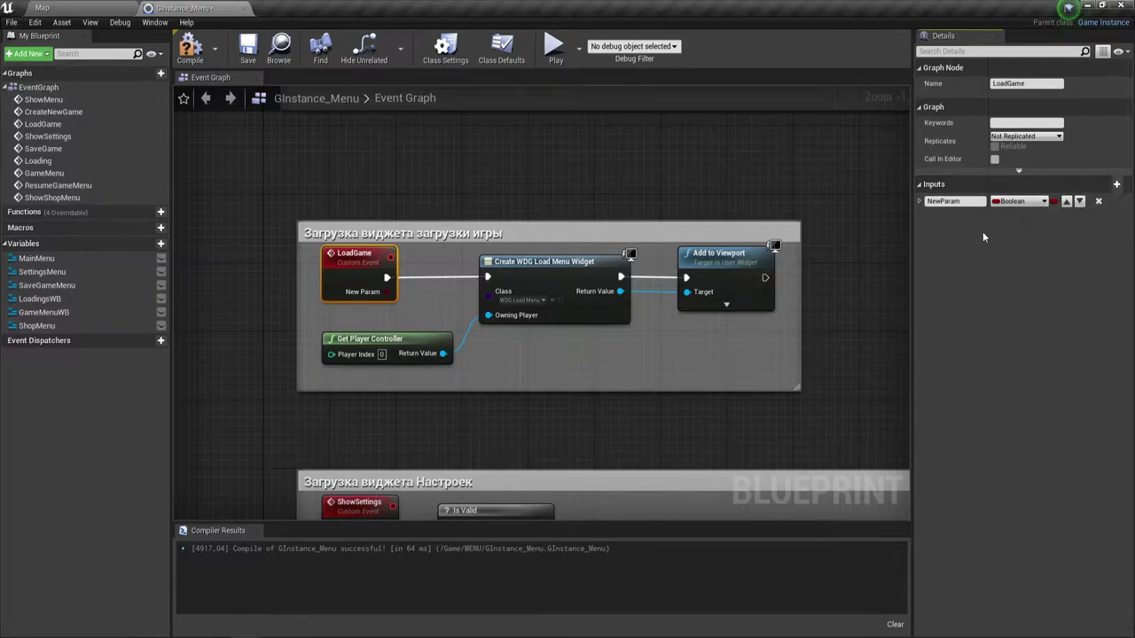
{"action": "left_click", "coordinate": [52, 9]}
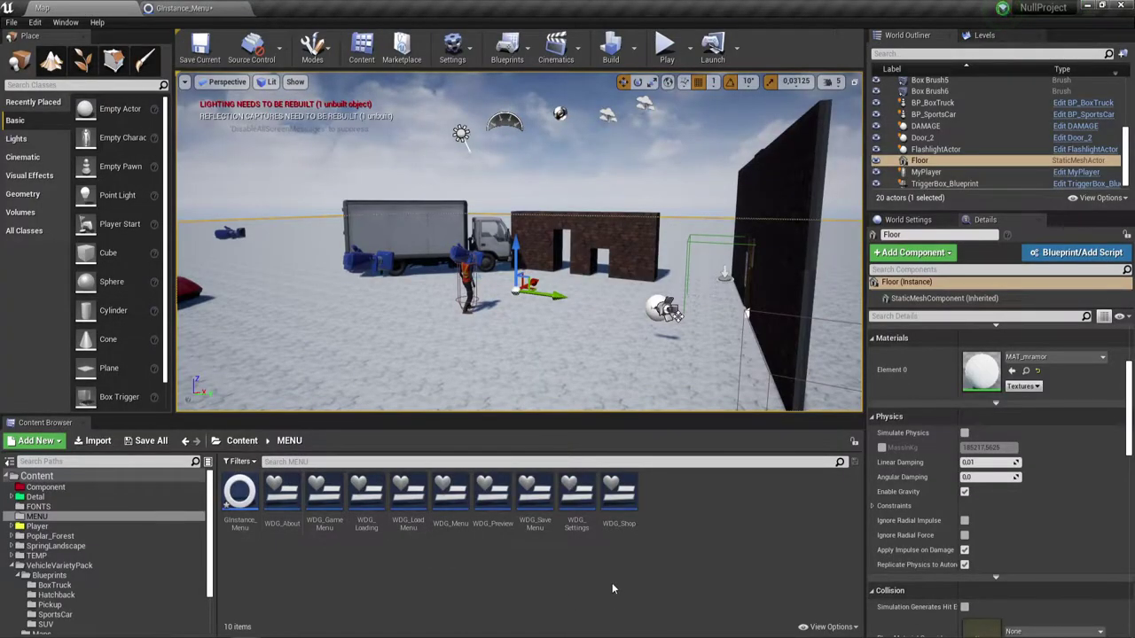
Step: Create a new folder named Item inside the MENU content folder and open it
{"action": "right_click", "coordinate": [532, 574]}
{"action": "mouse_move", "coordinate": [602, 574]}
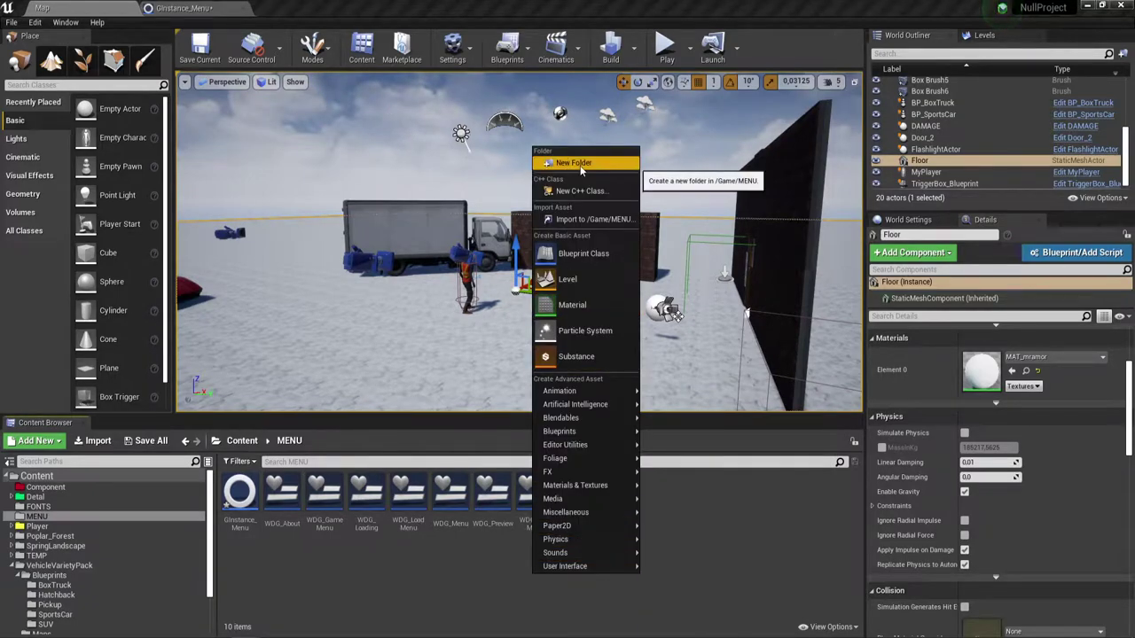
{"action": "left_click", "coordinate": [575, 162]}
{"action": "key", "text": "BackSpace"}
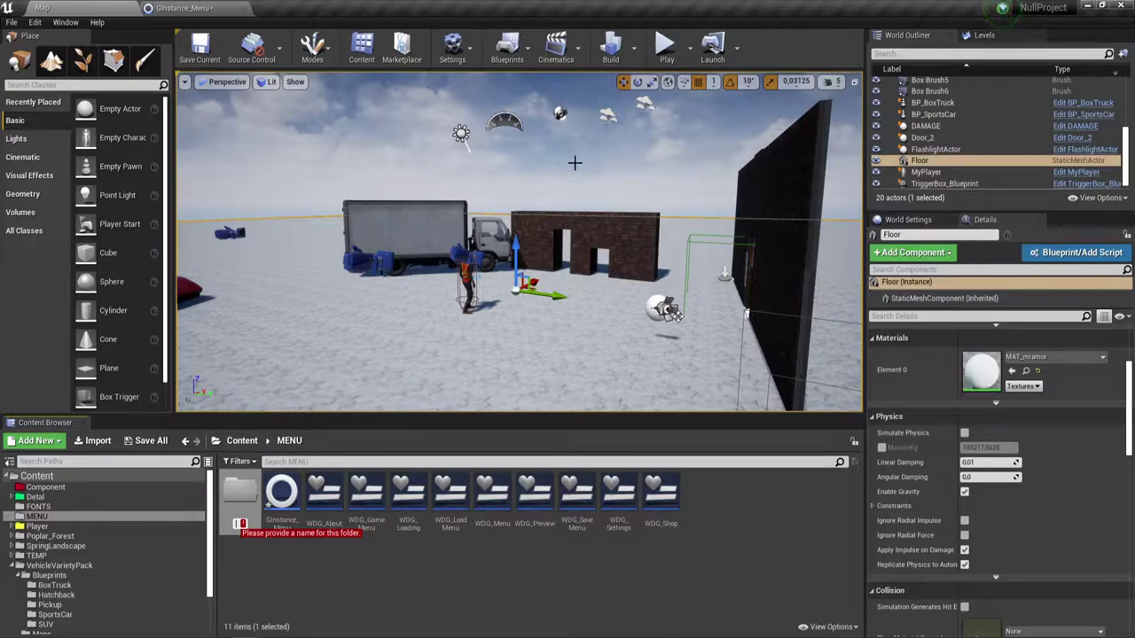
{"action": "type", "text": "item"}
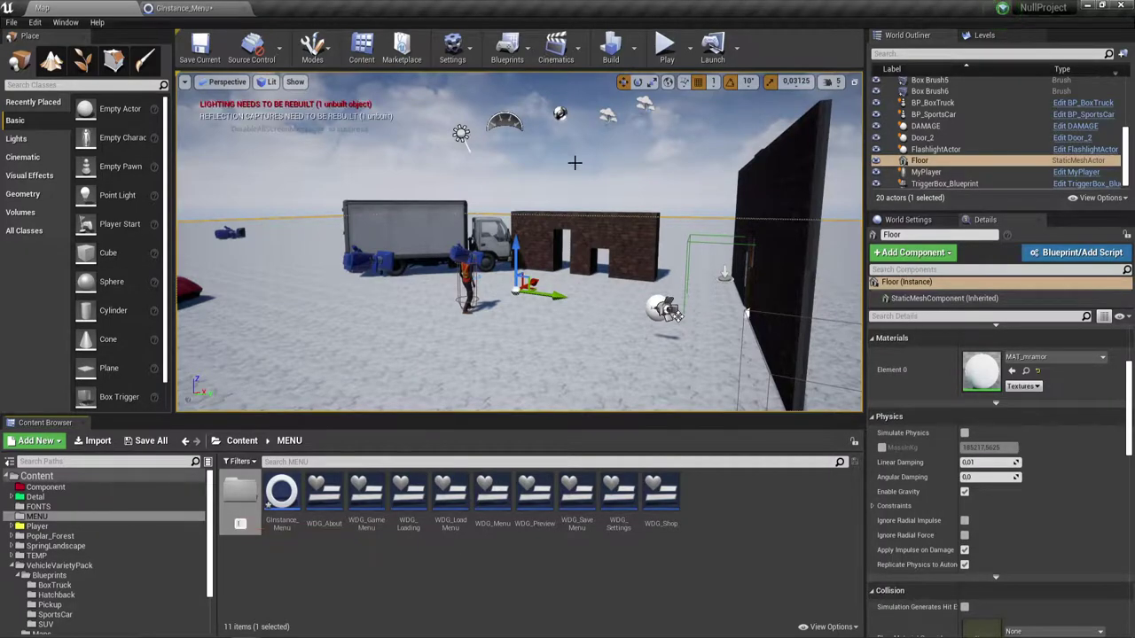
{"action": "key", "text": "Return"}
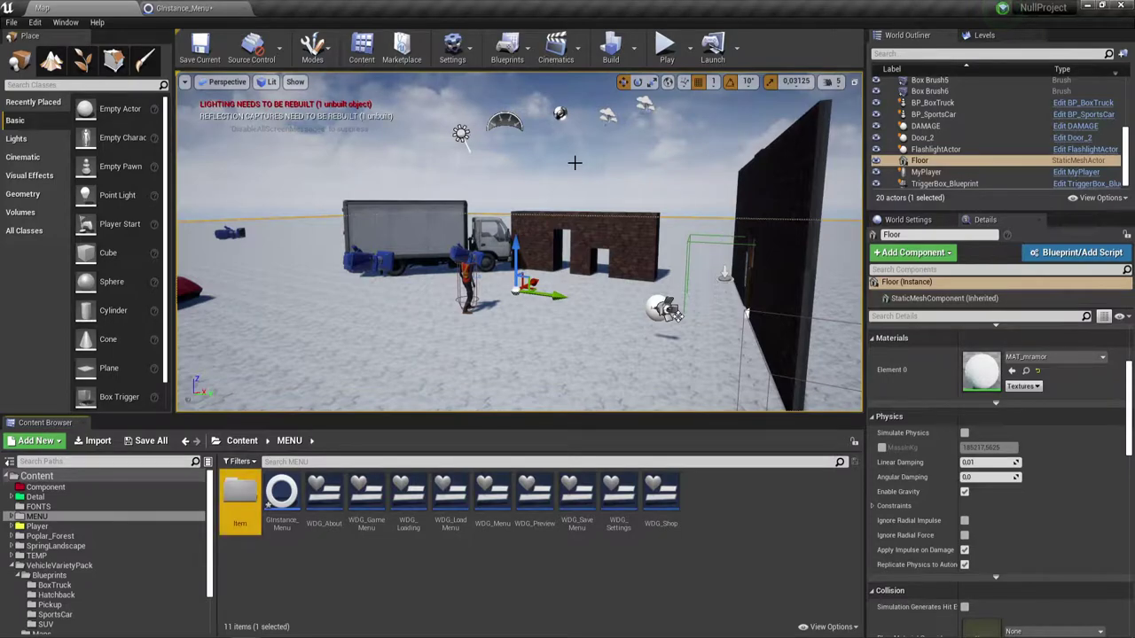
{"action": "key", "text": "Return"}
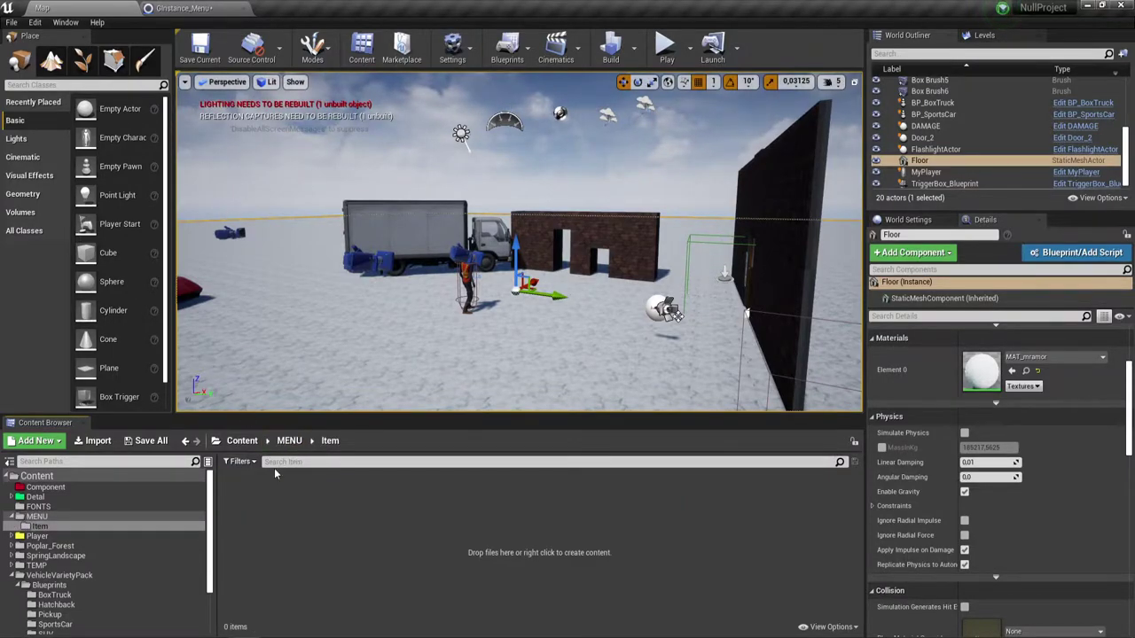
Step: Create a Blueprints > Enumeration asset named E_LoadGame in Item and open it in the enum editor
{"action": "right_click", "coordinate": [278, 521]}
{"action": "mouse_move", "coordinate": [321, 513]}
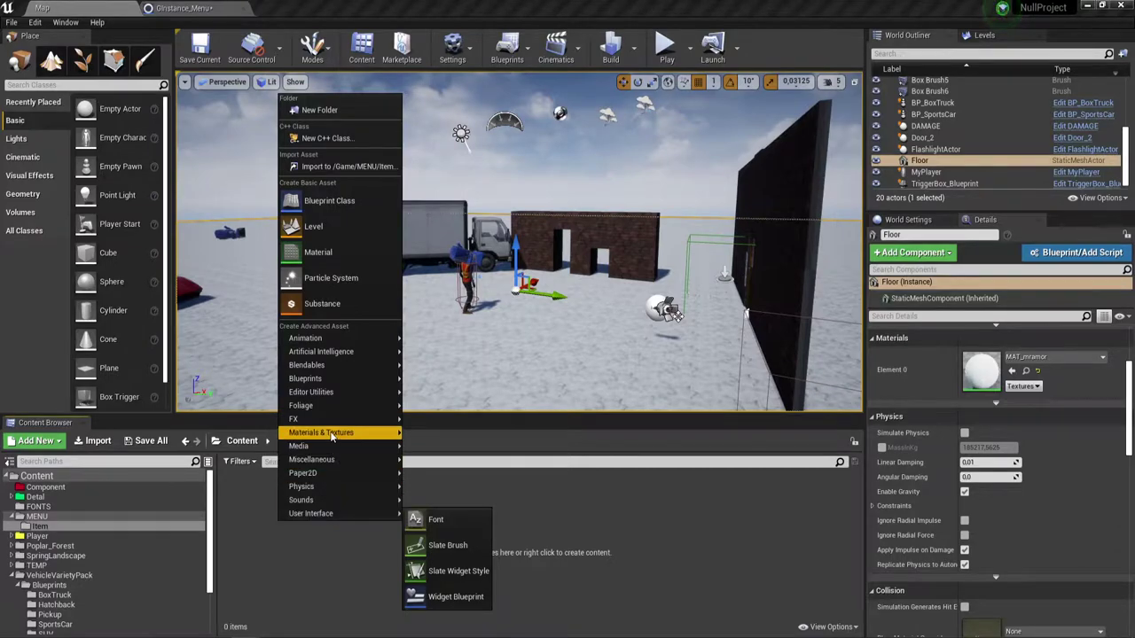
{"action": "mouse_move", "coordinate": [332, 434]}
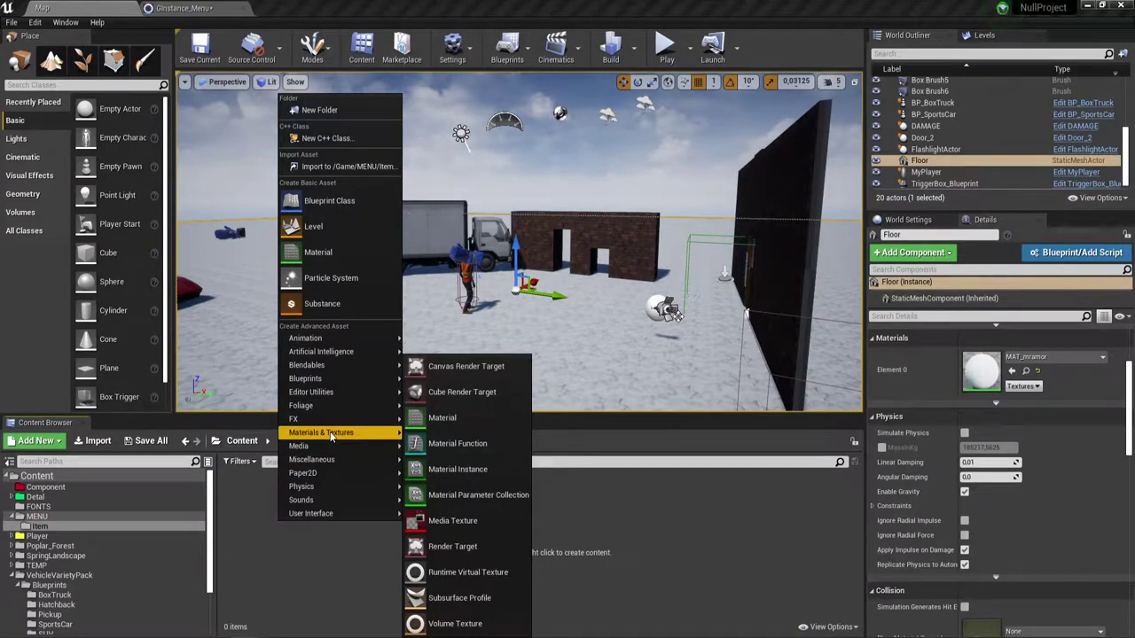
{"action": "mouse_move", "coordinate": [332, 370]}
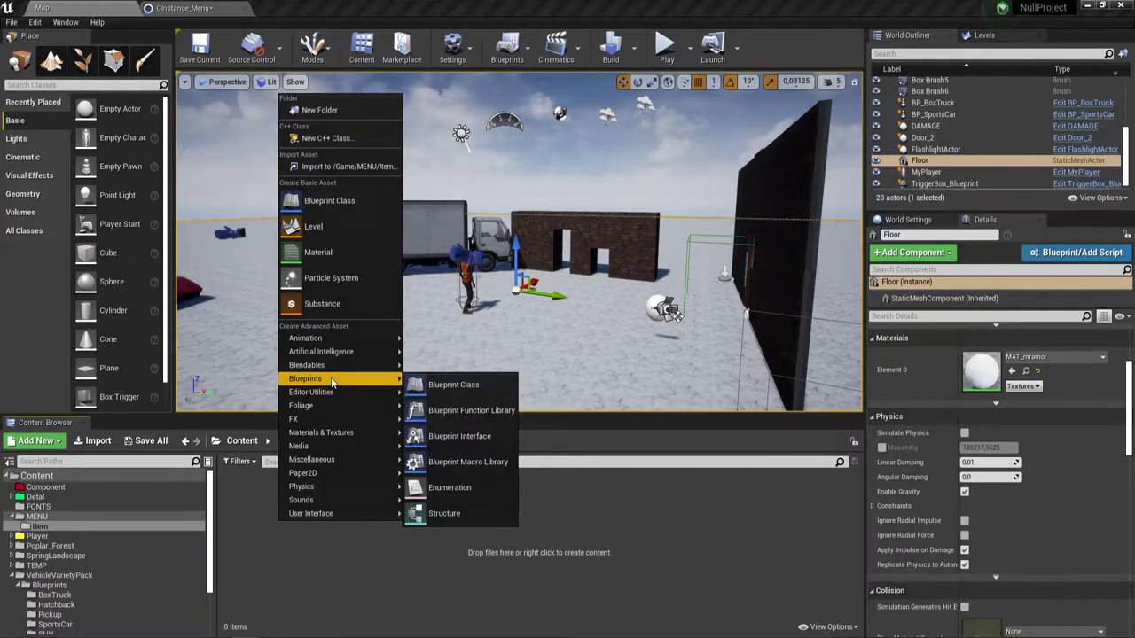
{"action": "left_click", "coordinate": [445, 491]}
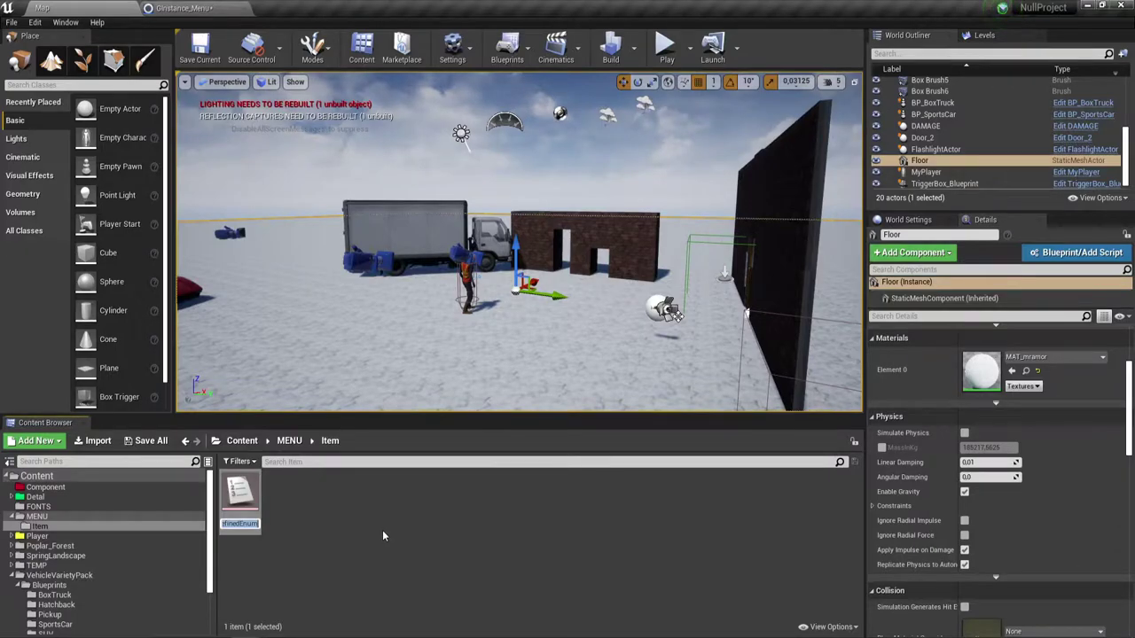
{"action": "key", "text": "BackSpace"}
{"action": "type", "text": "Lo"}
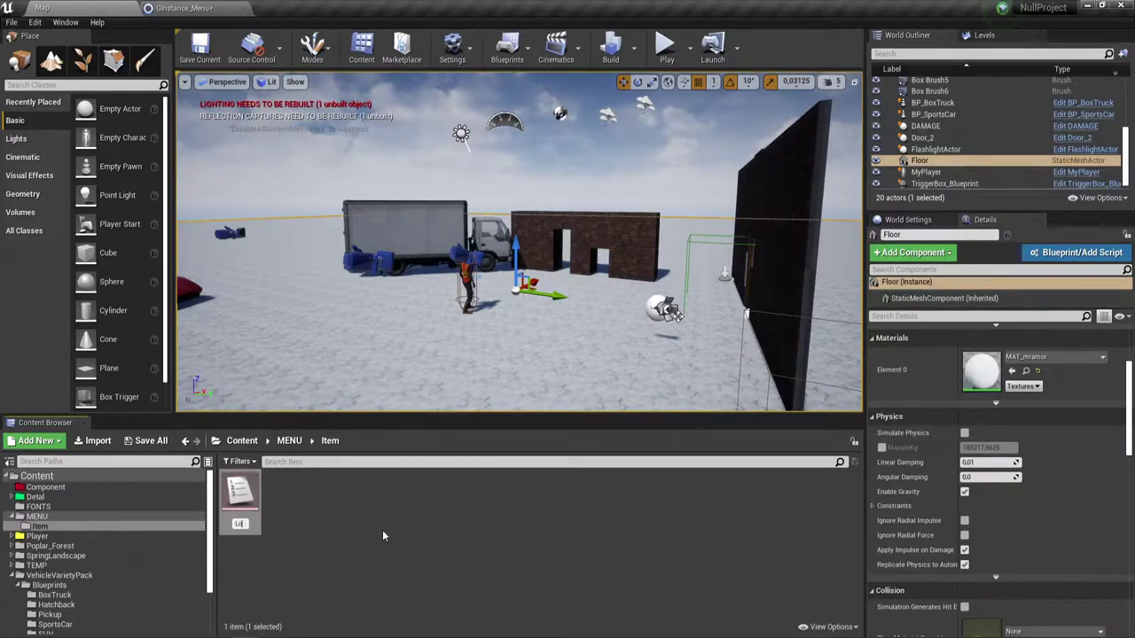
{"action": "key", "text": "BackSpace"}
{"action": "key", "text": "BackSpace"}
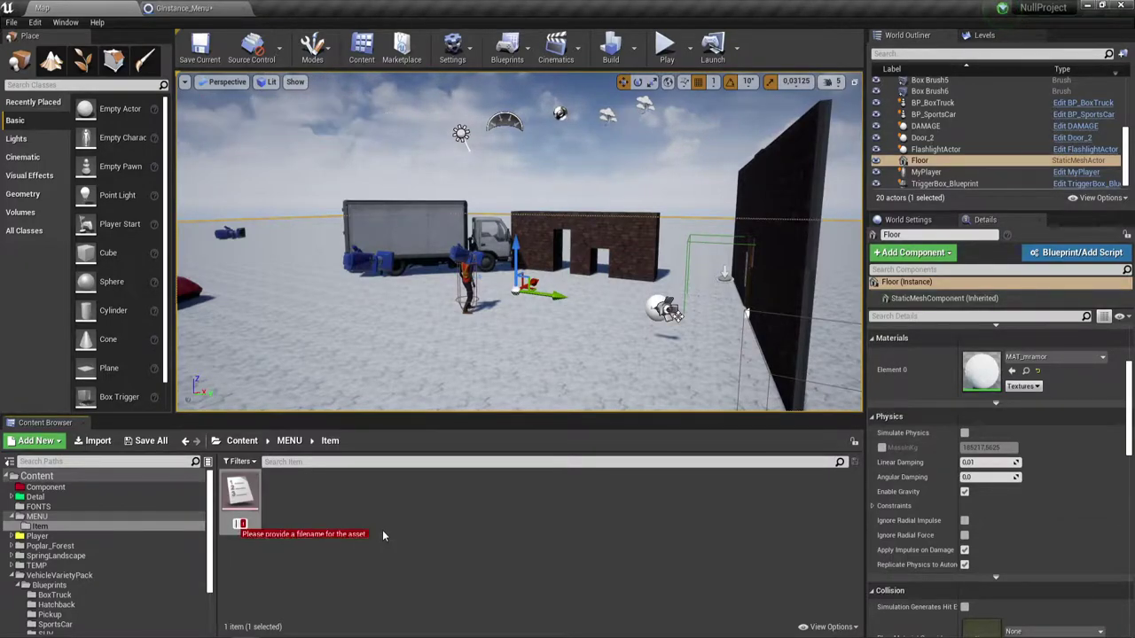
{"action": "type", "text": "I"}
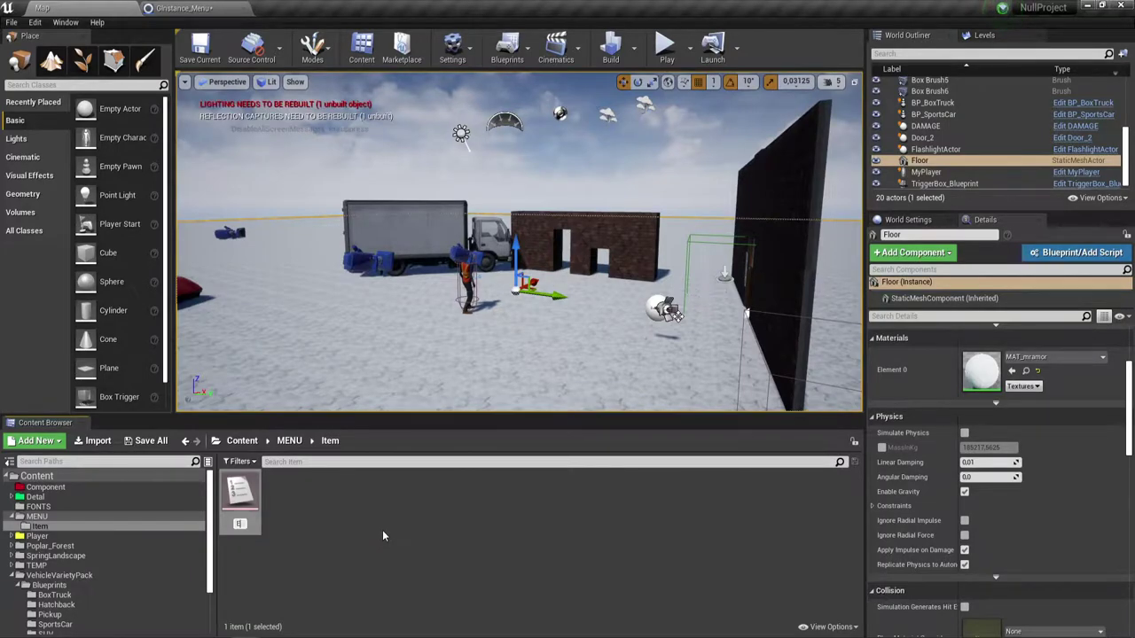
{"action": "type", "text": "_"}
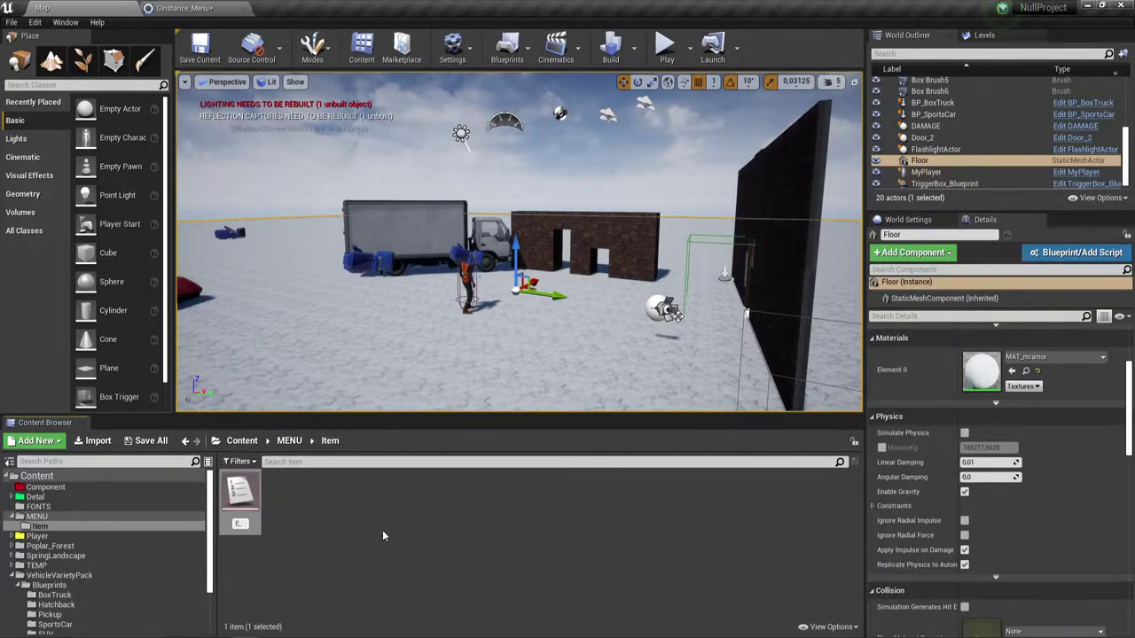
{"action": "type", "text": "Load"}
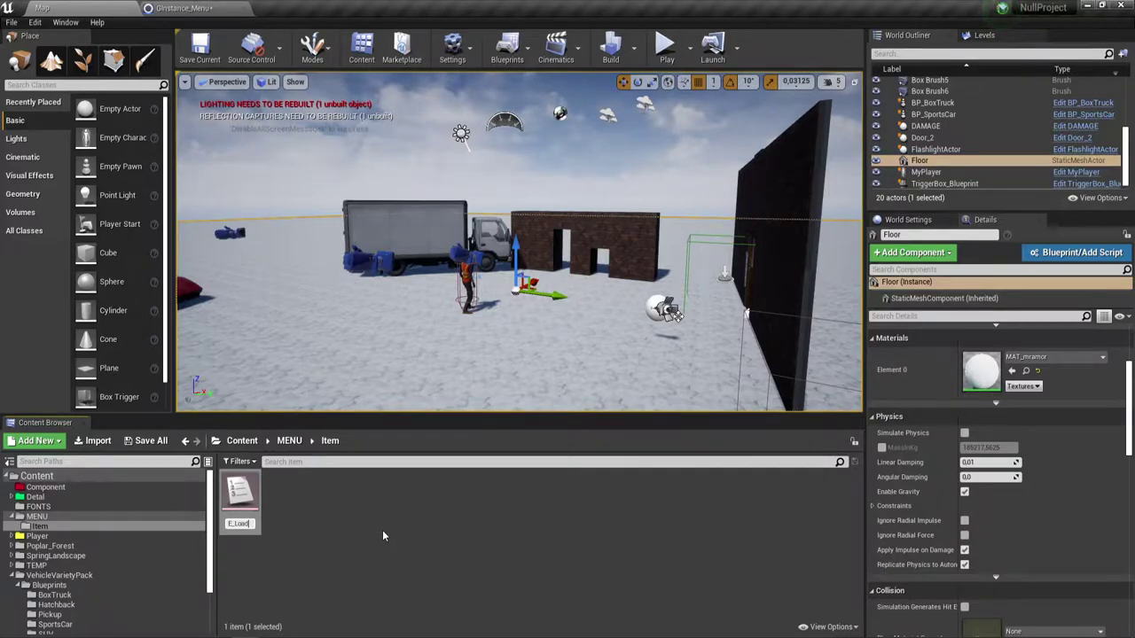
{"action": "type", "text": "Game"}
{"action": "key", "text": "Return"}
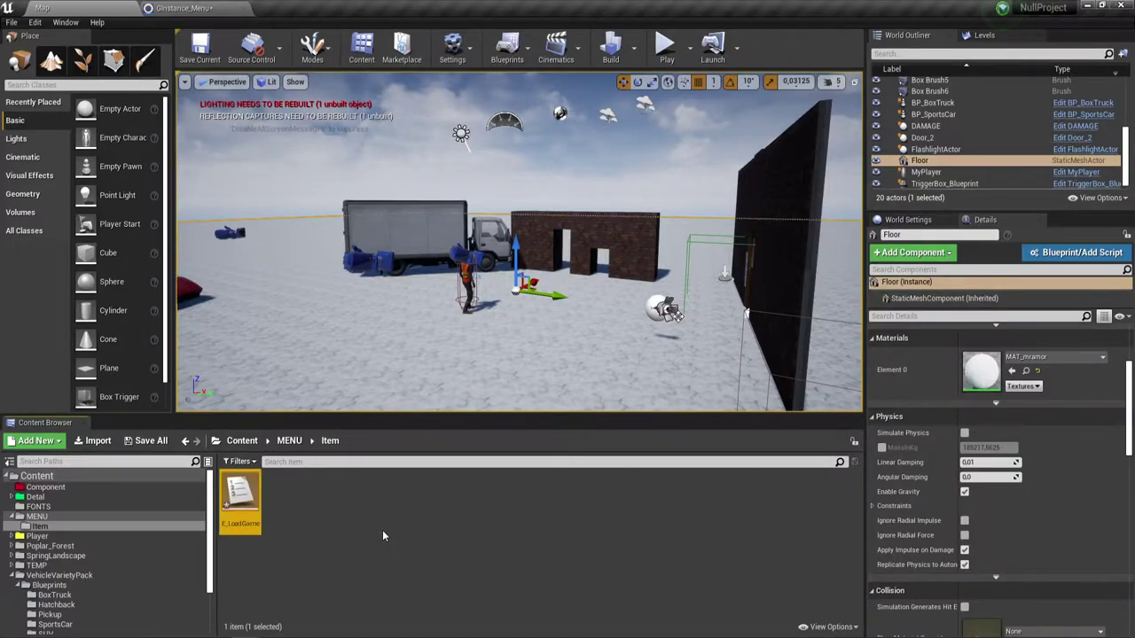
{"action": "key", "text": "Return"}
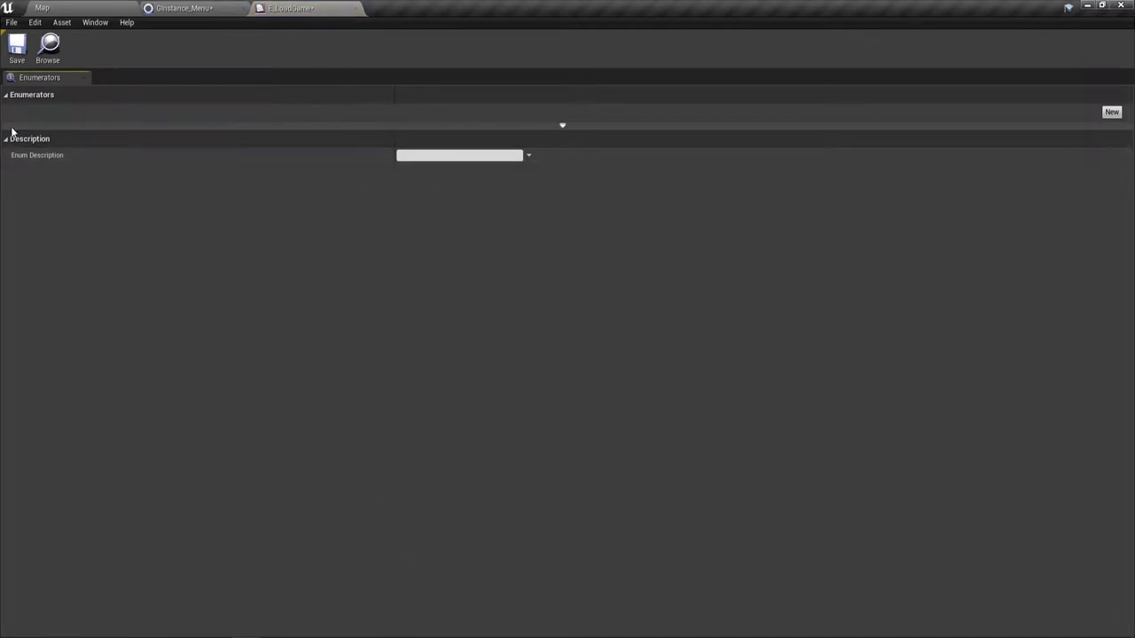
Step: Add two enumerators to E_LoadGame and rename the first one MainMenu
{"action": "left_click", "coordinate": [1112, 114]}
{"action": "left_click", "coordinate": [1112, 114]}
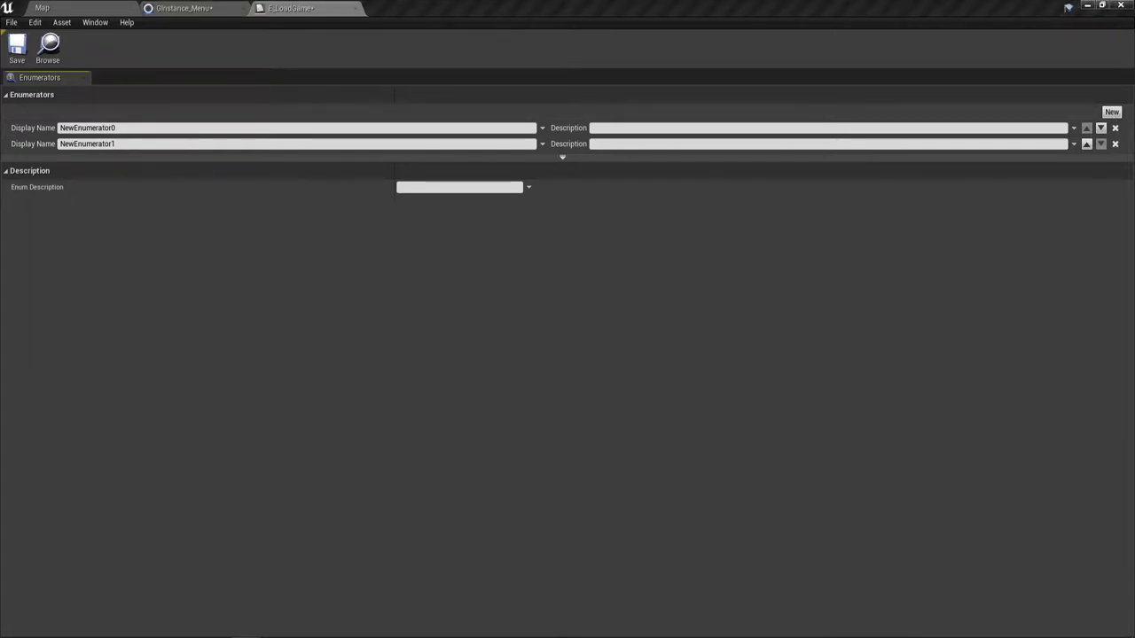
{"action": "left_click", "coordinate": [329, 127]}
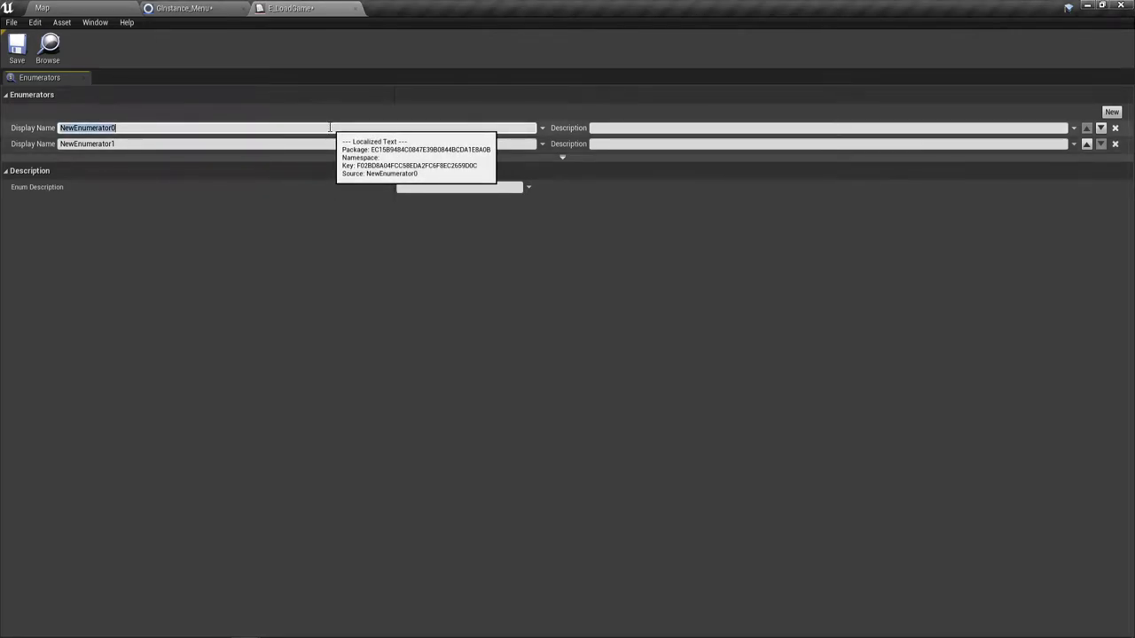
{"action": "type", "text": "Main"}
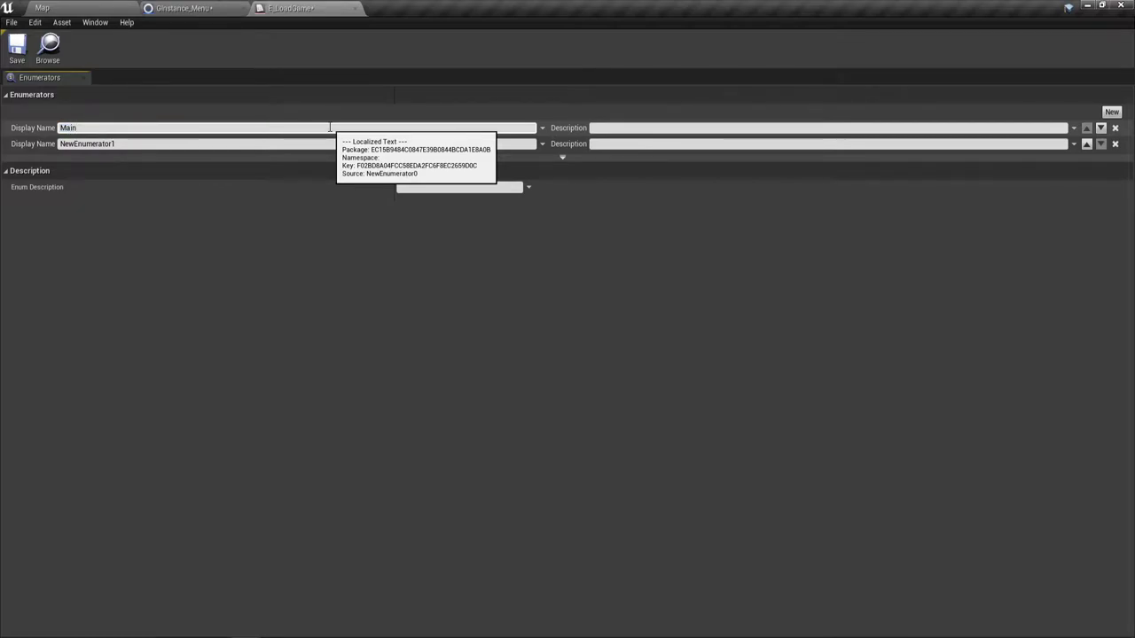
{"action": "type", "text": "Menu"}
{"action": "key", "text": "Return"}
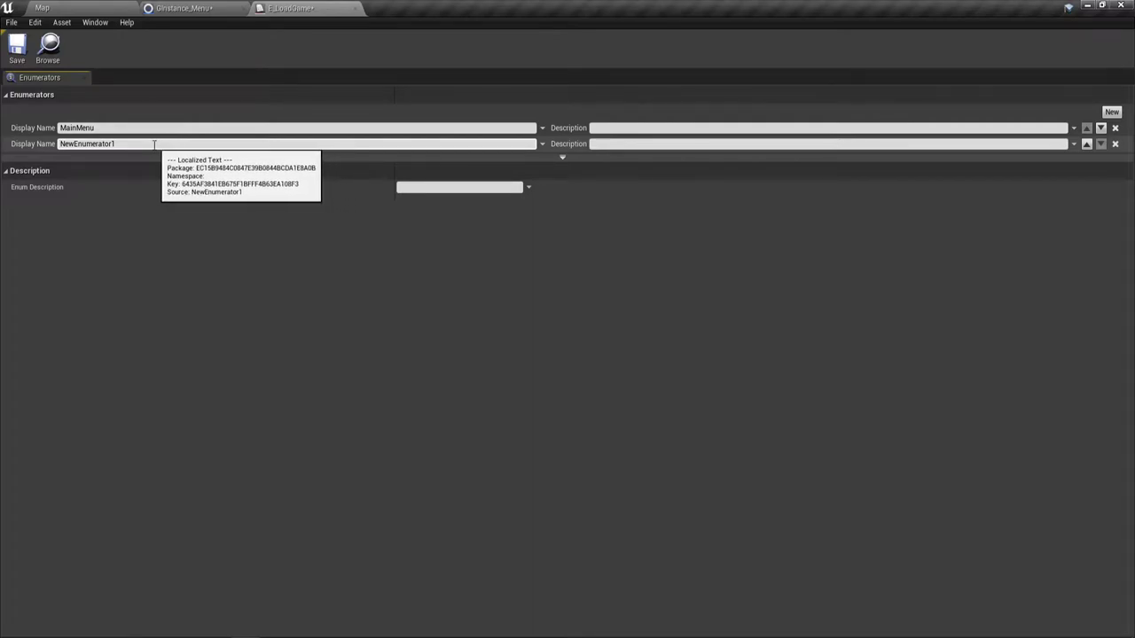
Step: Copy the WDG_Menu widget's name from MENU and rename the first enumerator to WDG_Menu
{"action": "left_click", "coordinate": [92, 11]}
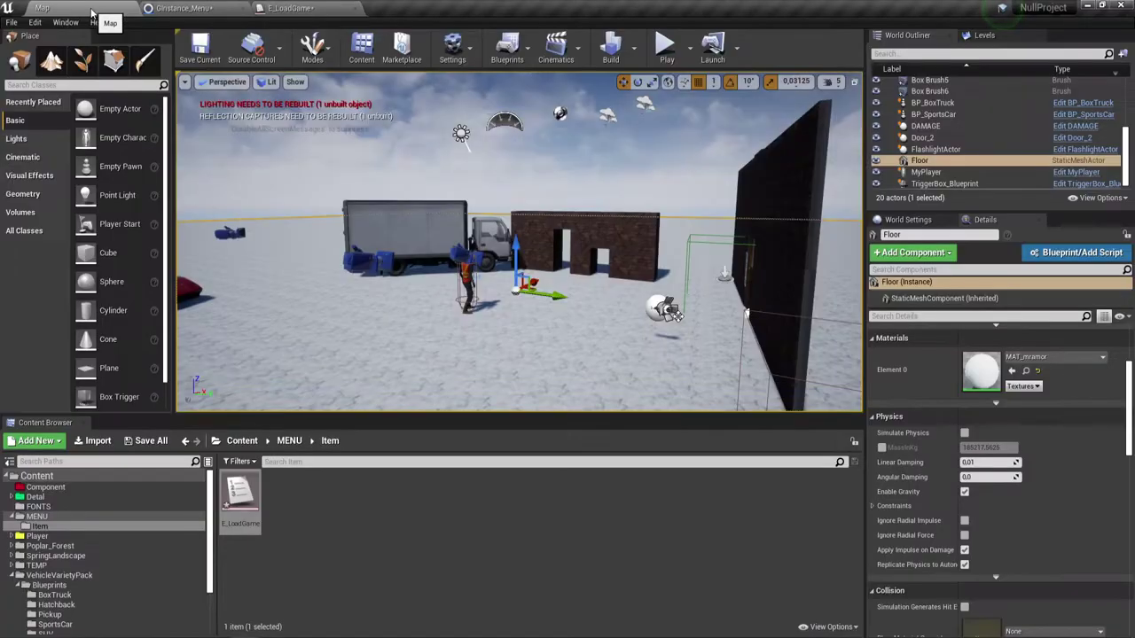
{"action": "left_click", "coordinate": [290, 440]}
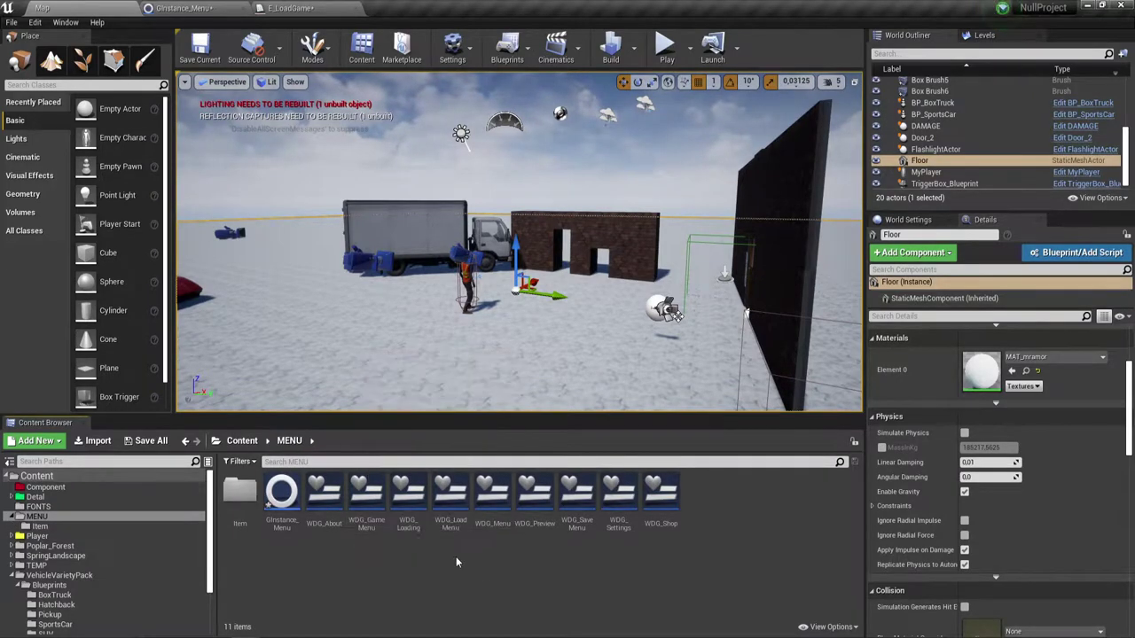
{"action": "left_click", "coordinate": [494, 523]}
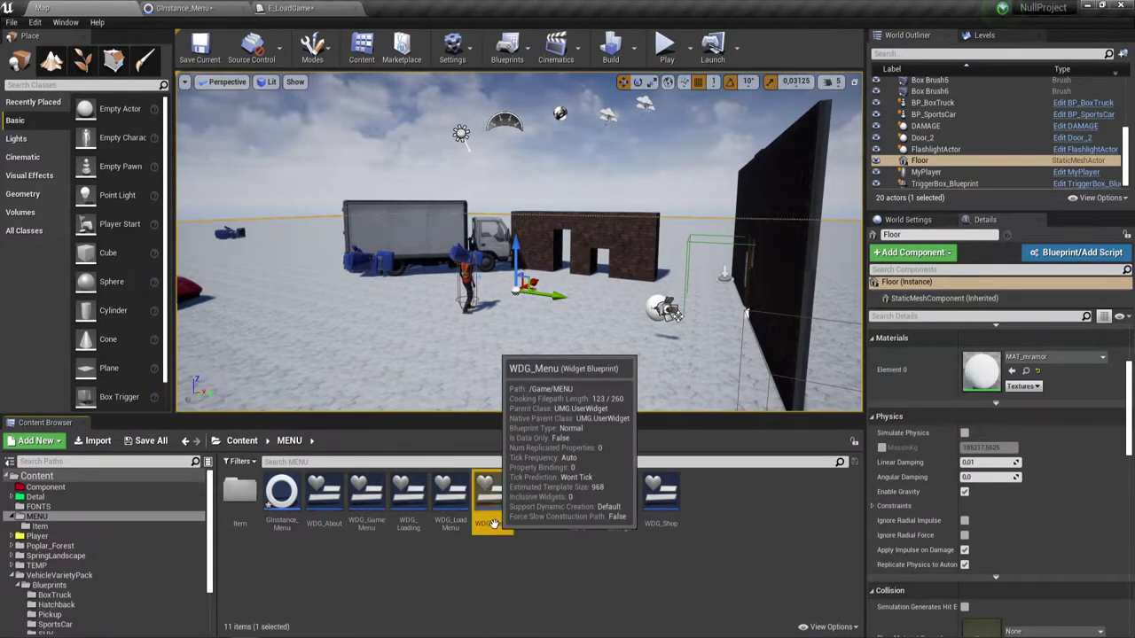
{"action": "left_click", "coordinate": [494, 524]}
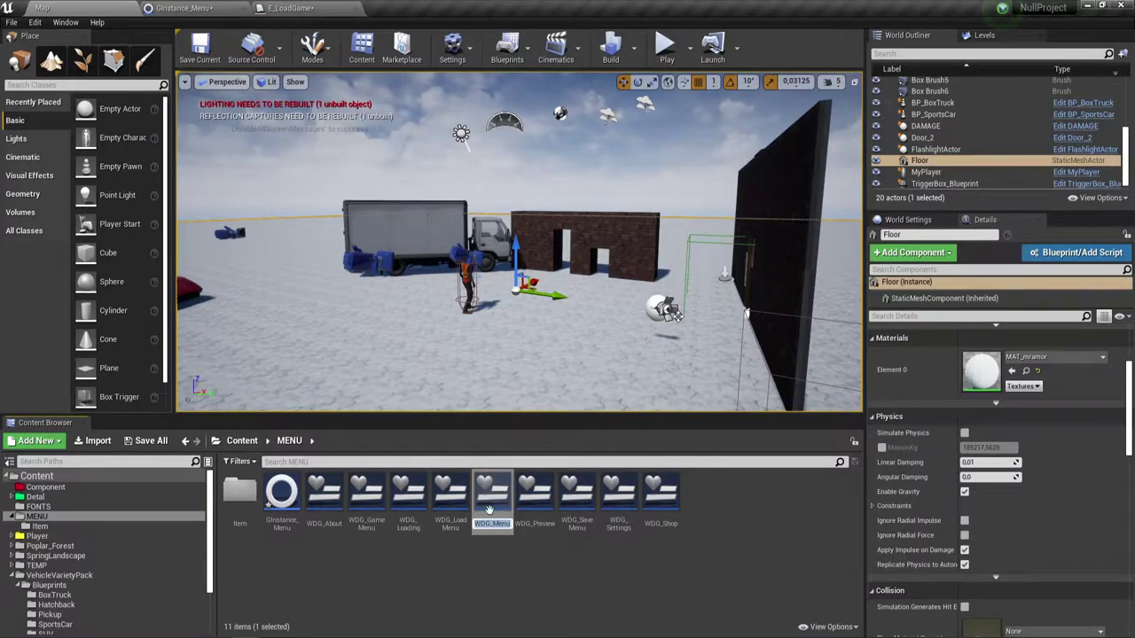
{"action": "left_click", "coordinate": [482, 553]}
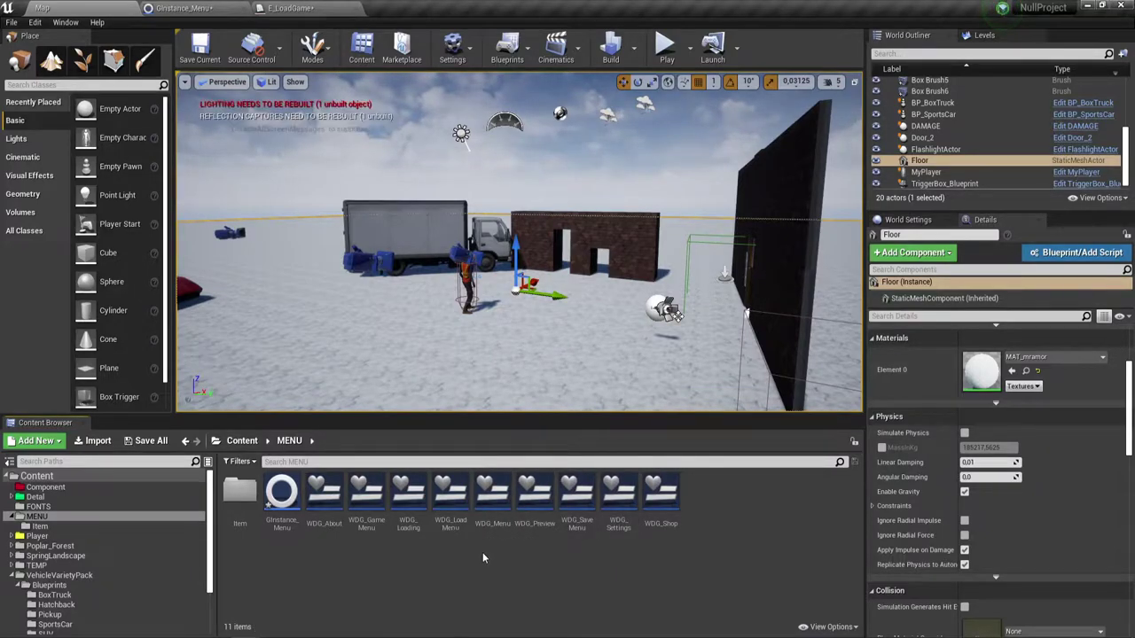
{"action": "left_click", "coordinate": [293, 8]}
{"action": "left_click", "coordinate": [77, 128]}
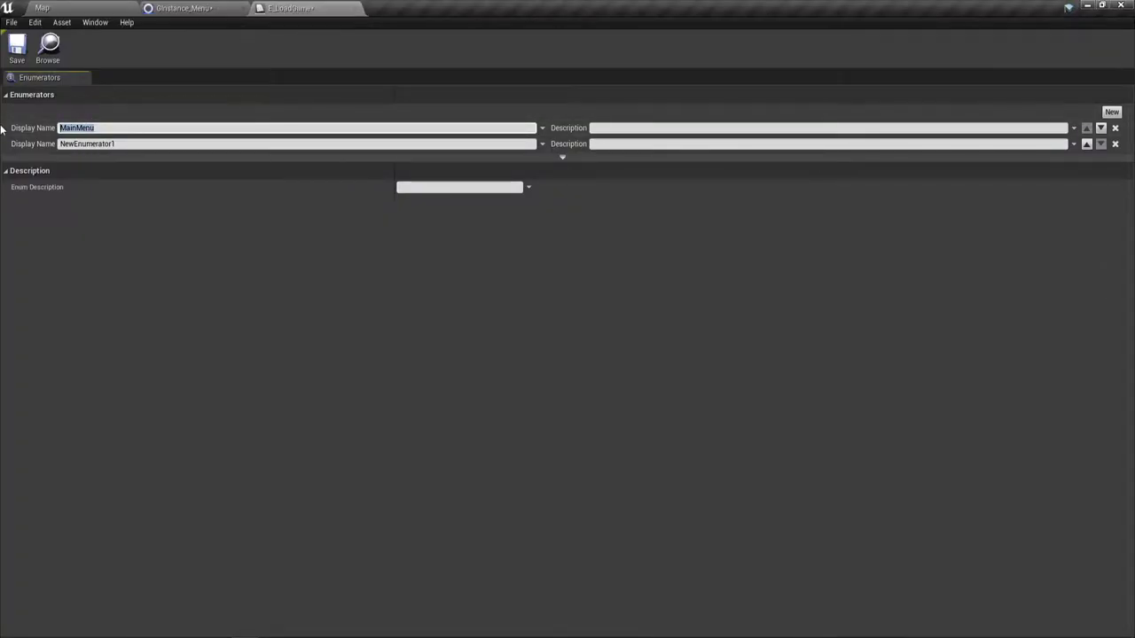
{"action": "type", "text": "WDG_Menu"}
{"action": "left_click", "coordinate": [124, 143]}
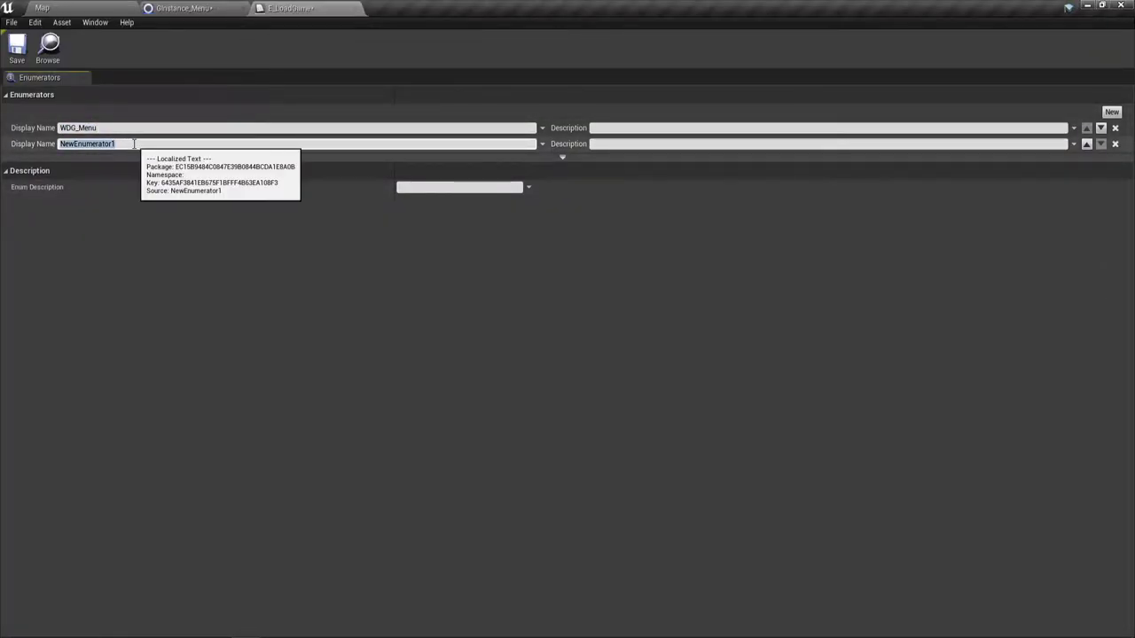
Step: Copy the WDG_LoadMenu widget's name from the MENU folder for the second enumerator
{"action": "left_click", "coordinate": [102, 7]}
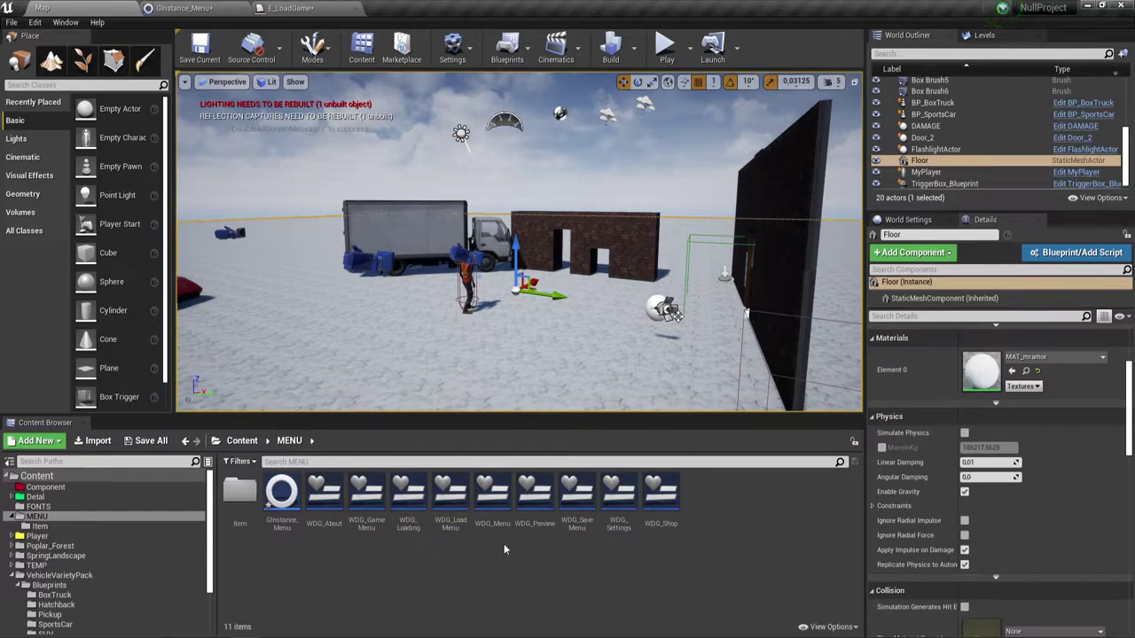
{"action": "left_click", "coordinate": [582, 537]}
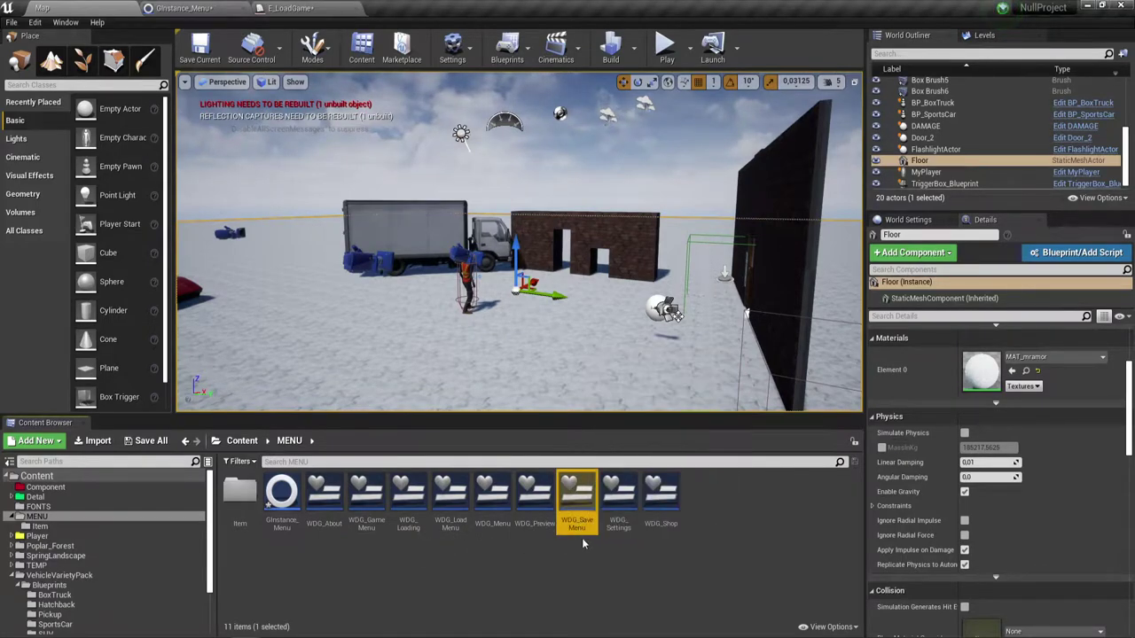
{"action": "left_click", "coordinate": [584, 527]}
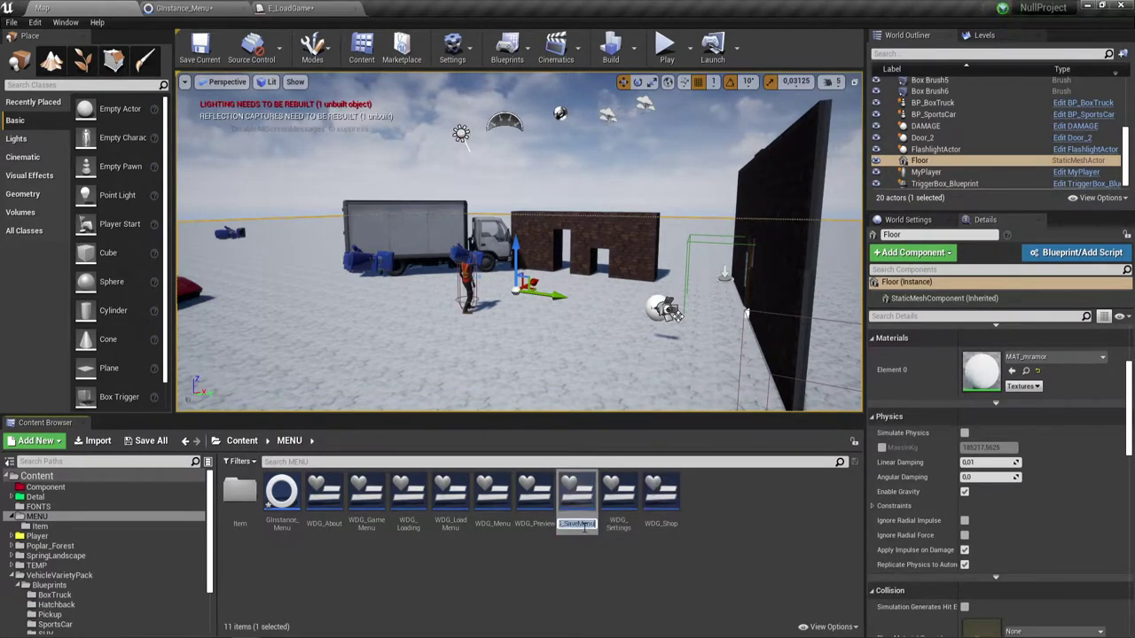
{"action": "left_click", "coordinate": [450, 528]}
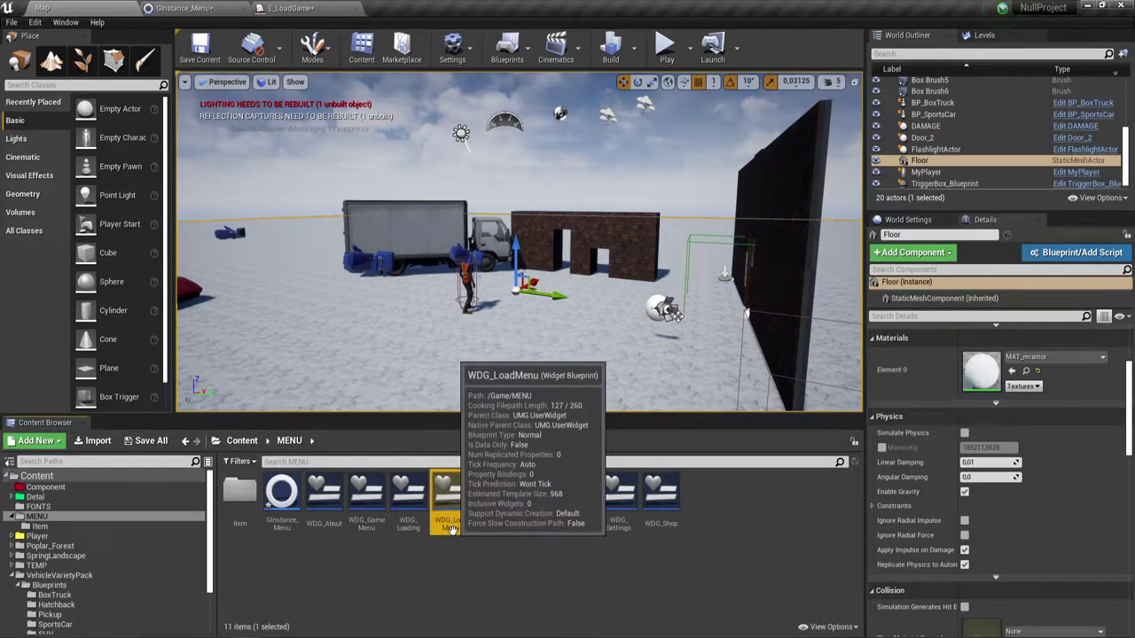
{"action": "left_click", "coordinate": [450, 526]}
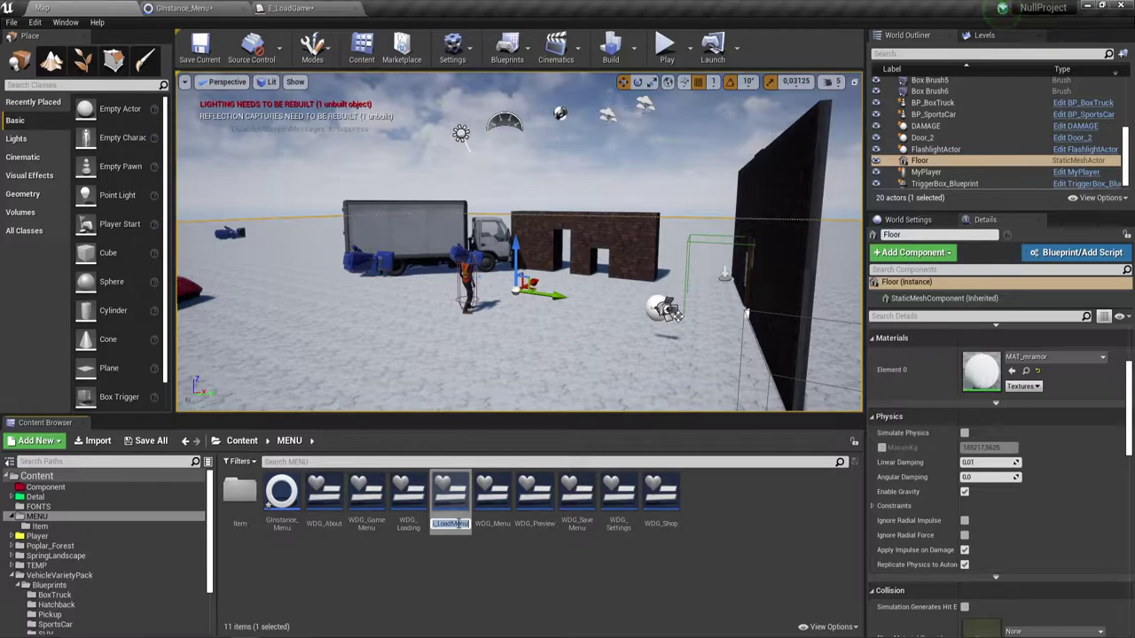
{"action": "left_click", "coordinate": [302, 8]}
Step: Paste WDG_LoadMenu over NewEnumerator1, then save and close E_LoadGame
{"action": "left_click", "coordinate": [145, 144]}
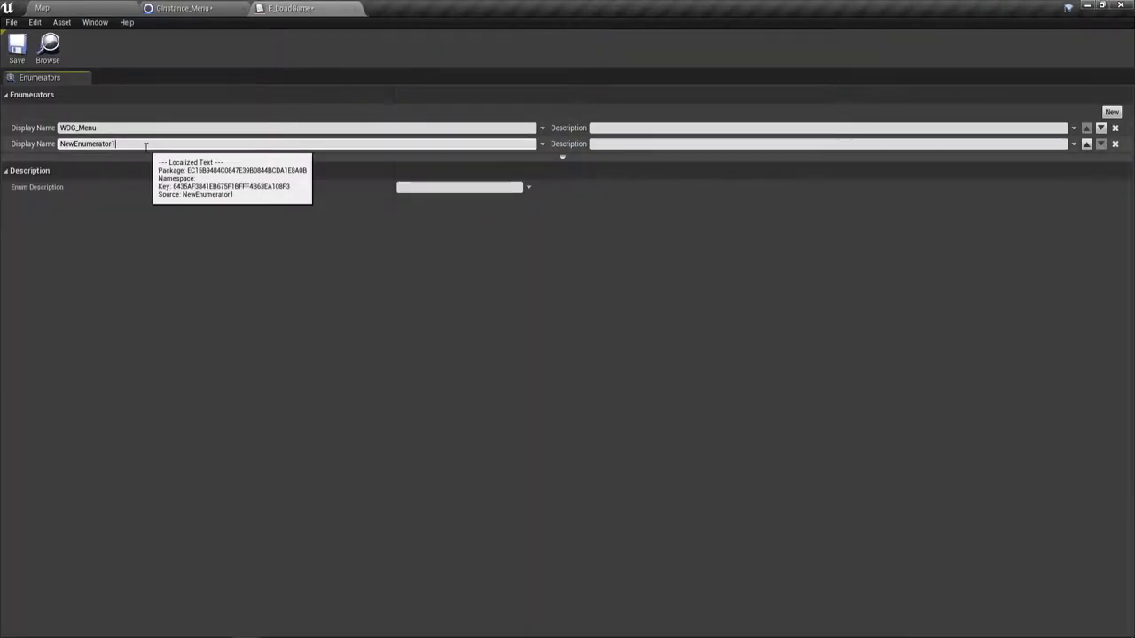
{"action": "key", "text": "ctrl+a"}
{"action": "type", "text": "WDG_LoadMenu"}
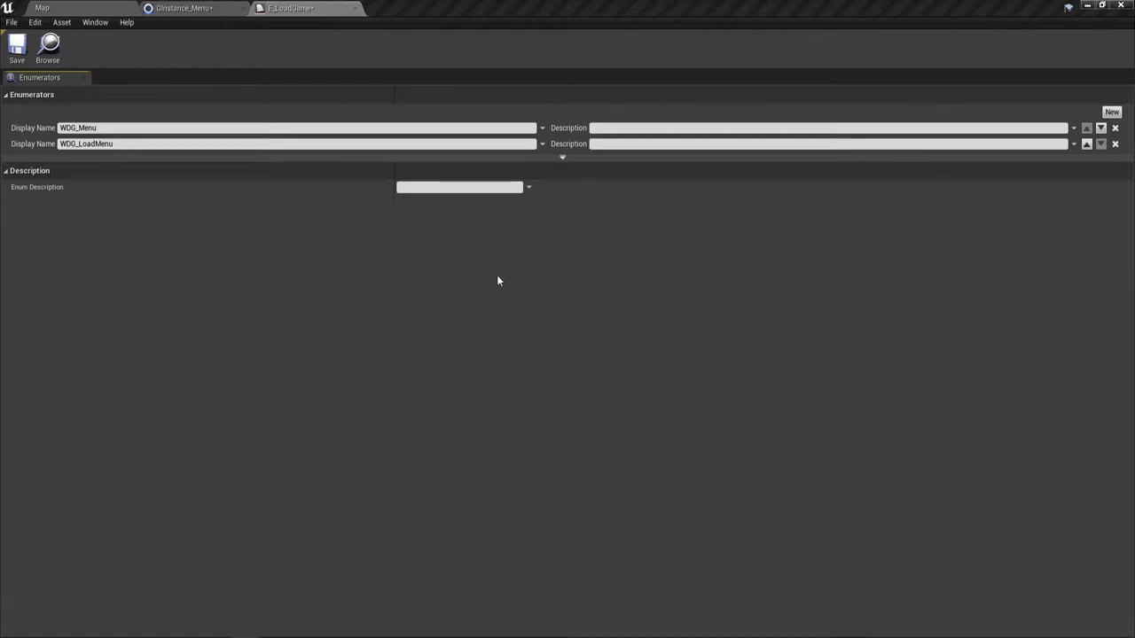
{"action": "left_click", "coordinate": [16, 48]}
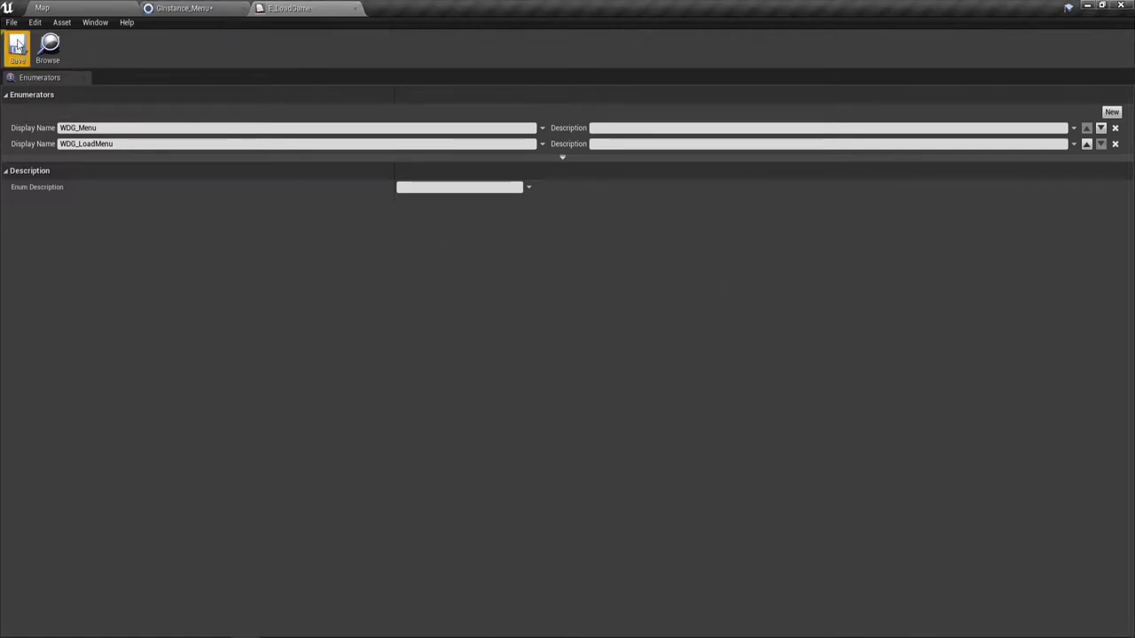
{"action": "left_click", "coordinate": [353, 9]}
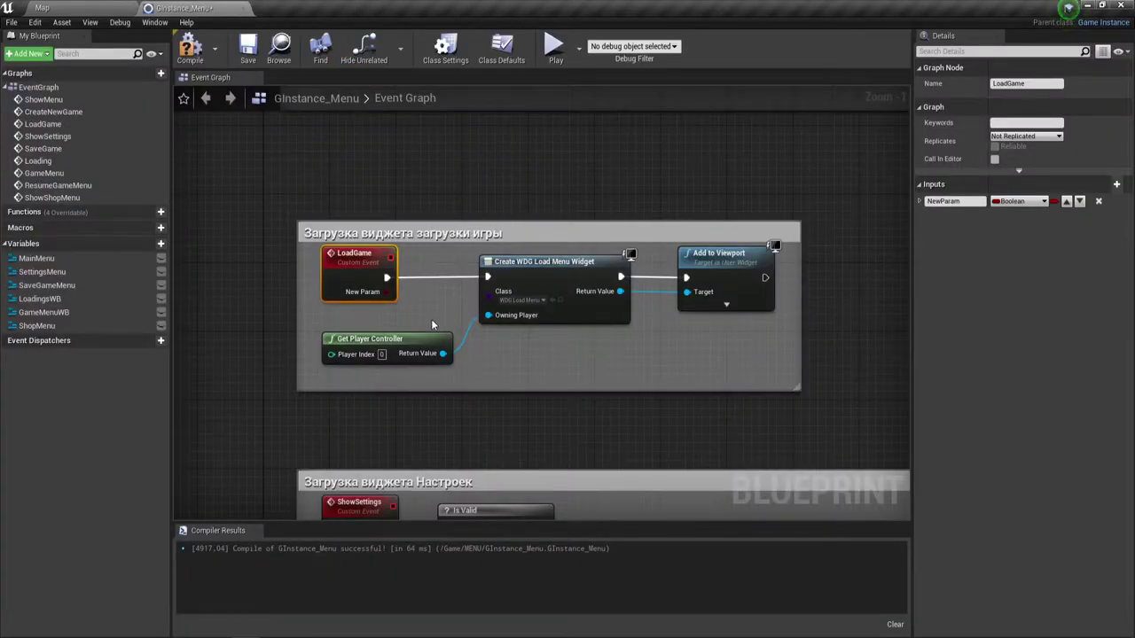
Step: Begin renaming LoadGame's NewParam input in Details, typing 'E' as the first letter
{"action": "left_click", "coordinate": [947, 201]}
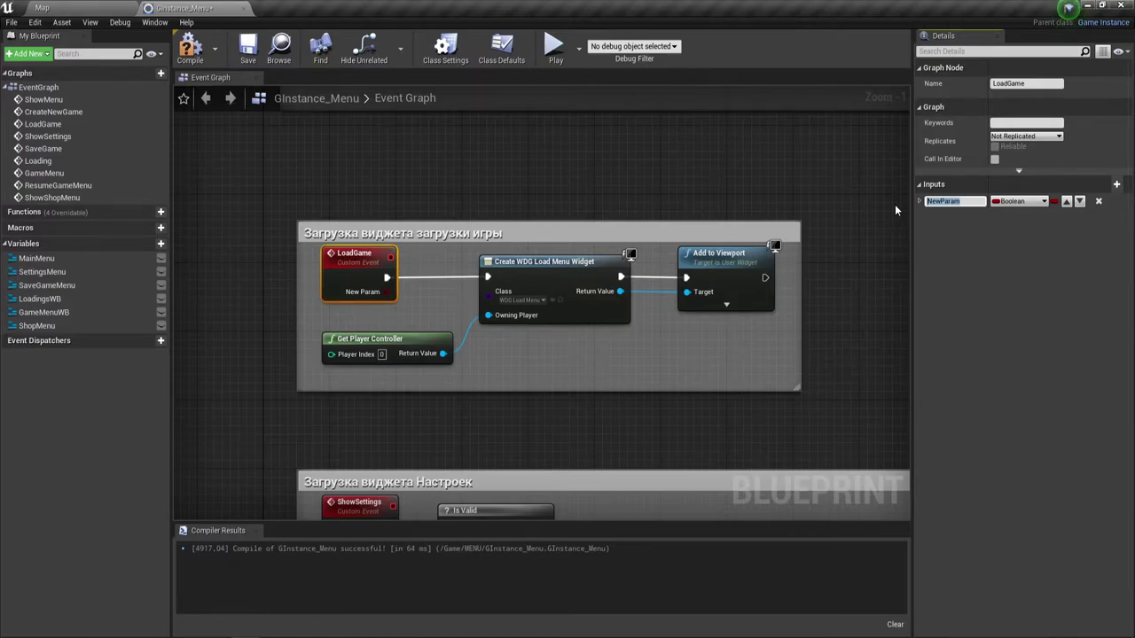
{"action": "type", "text": "E_Load"}
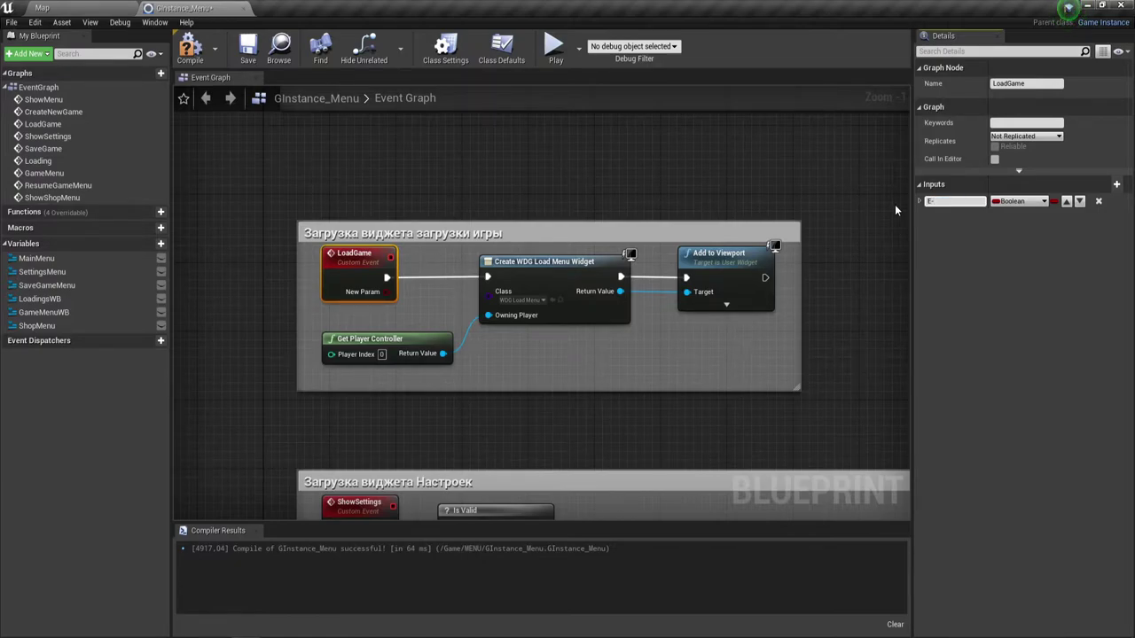
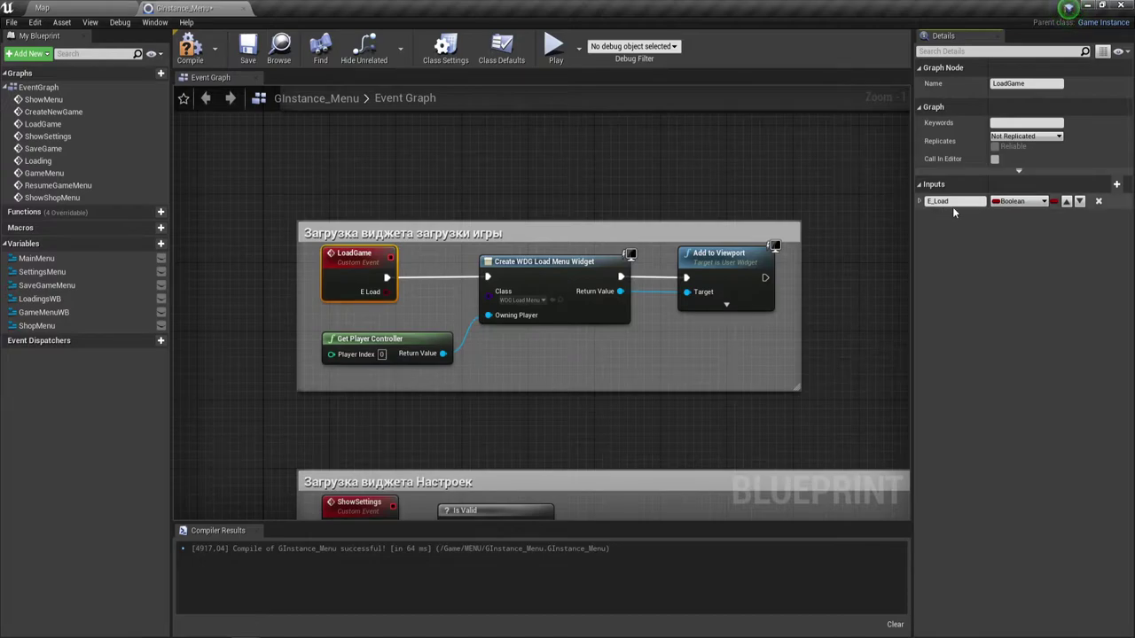
Step: Change the LoadGame event's E_Load input from Boolean to the E Load Game enum and compile GInstance_Menu
{"action": "left_click", "coordinate": [1018, 203]}
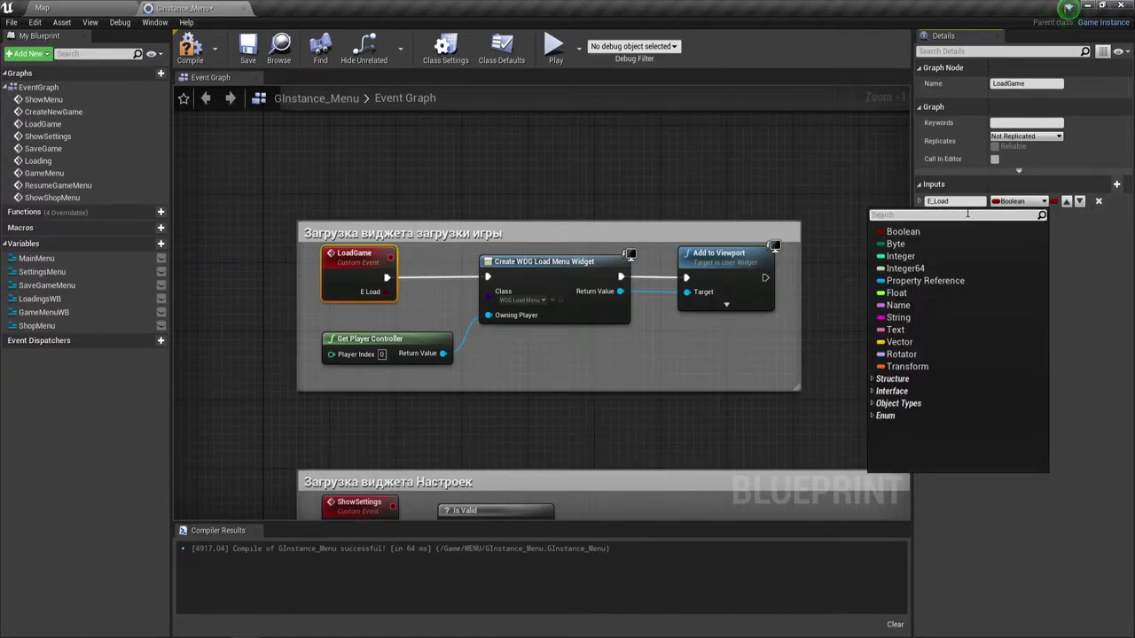
{"action": "type", "text": "El"}
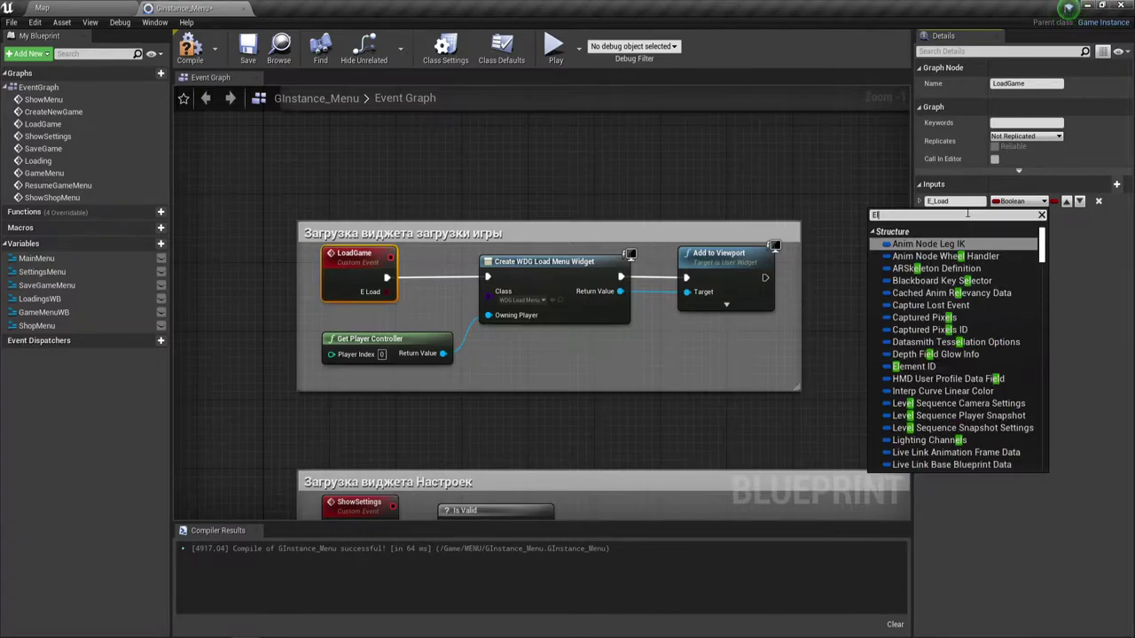
{"action": "key", "text": "BackSpace"}
{"action": "type", "text": "l"}
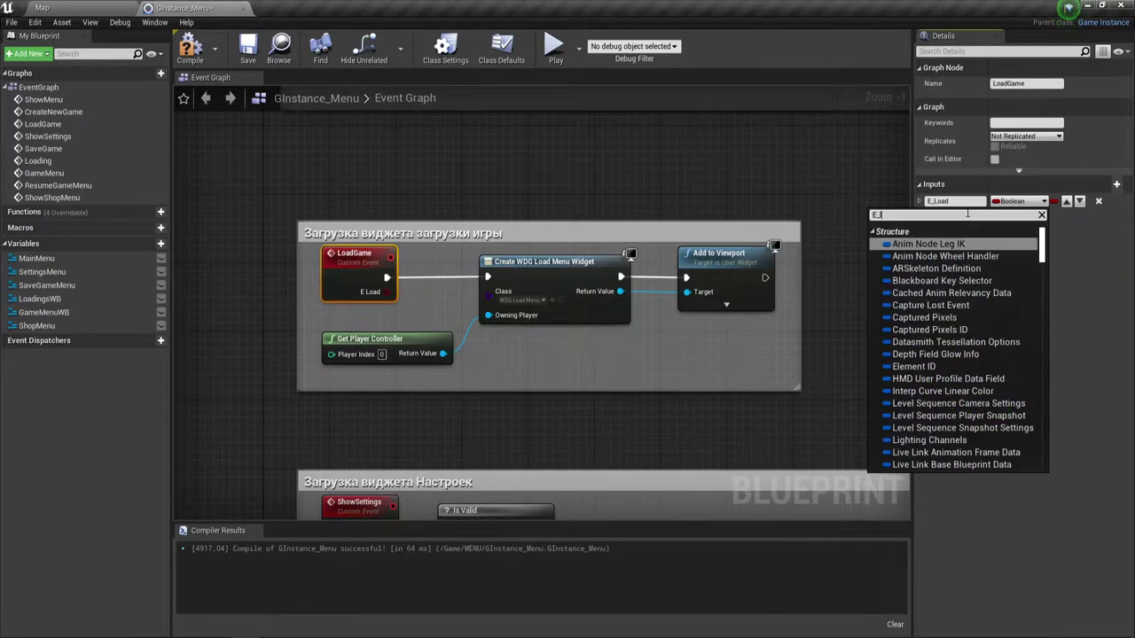
{"action": "type", "text": "oad"}
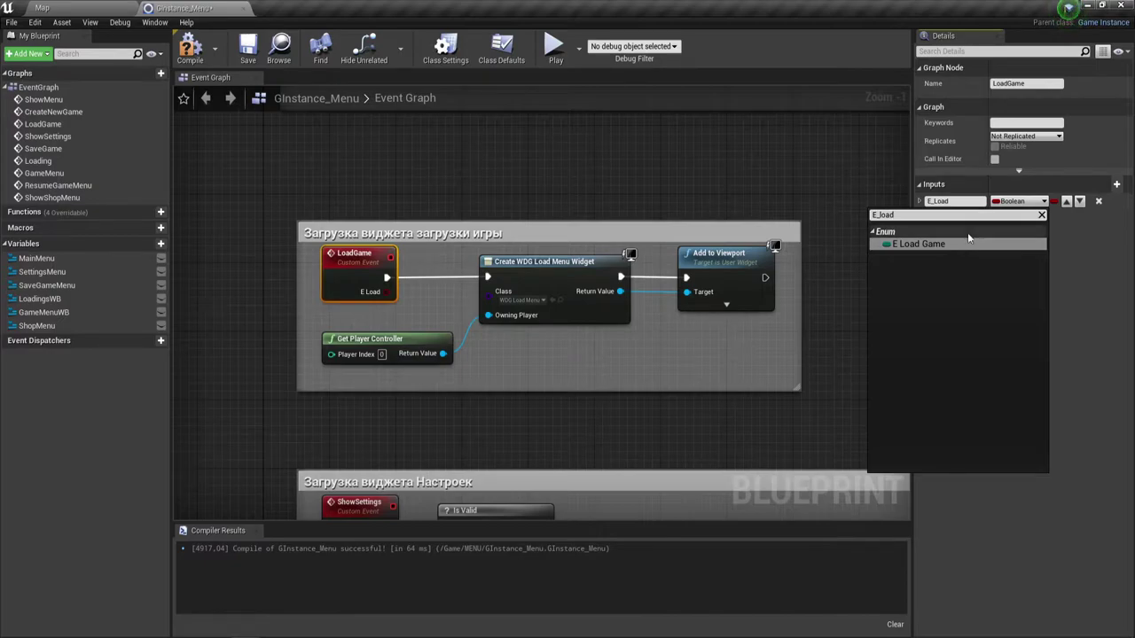
{"action": "left_click", "coordinate": [943, 244]}
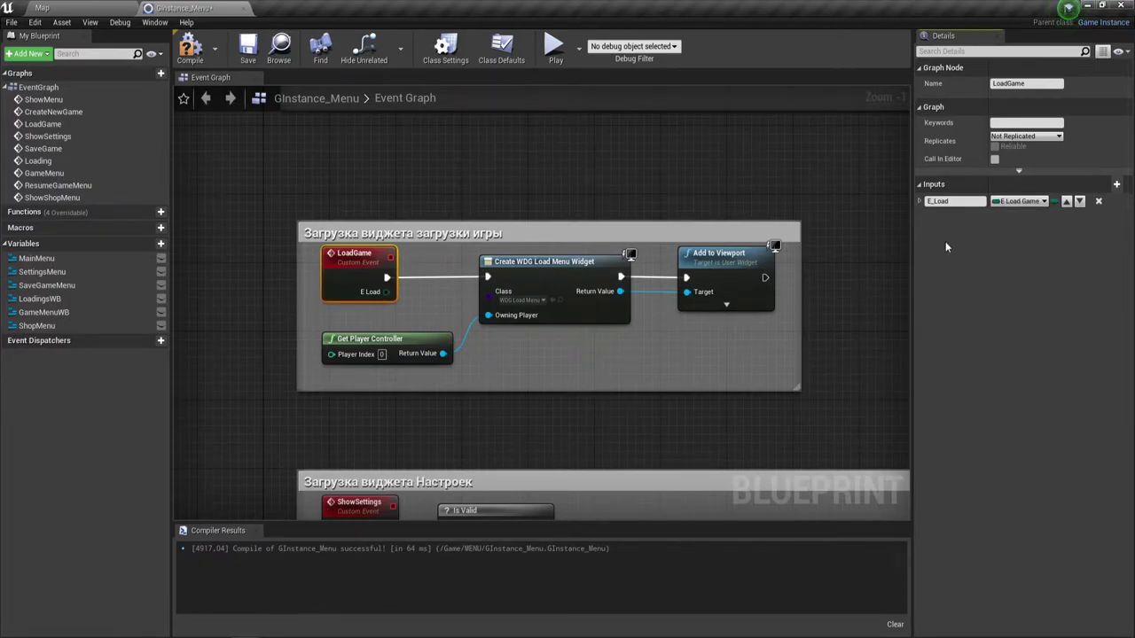
{"action": "left_click", "coordinate": [189, 49]}
Step: Abandon the wire dragged from the E Load pin and go back to the Map level editor
{"action": "left_click_drag", "start_coordinate": [387, 290], "coordinate": [550, 317]}
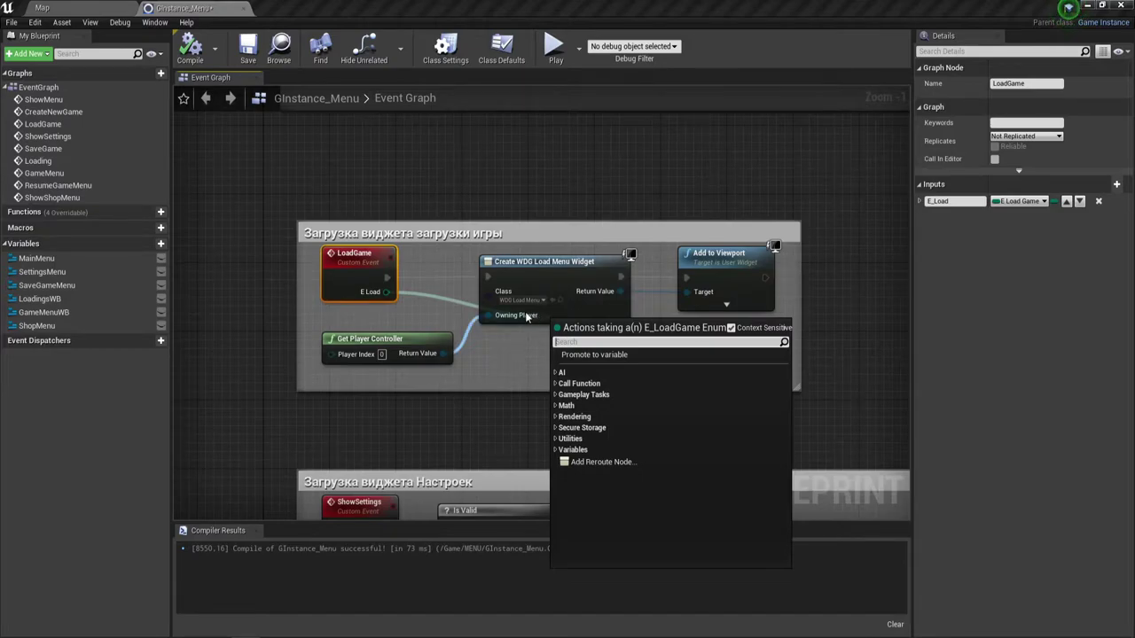
{"action": "left_click", "coordinate": [510, 345]}
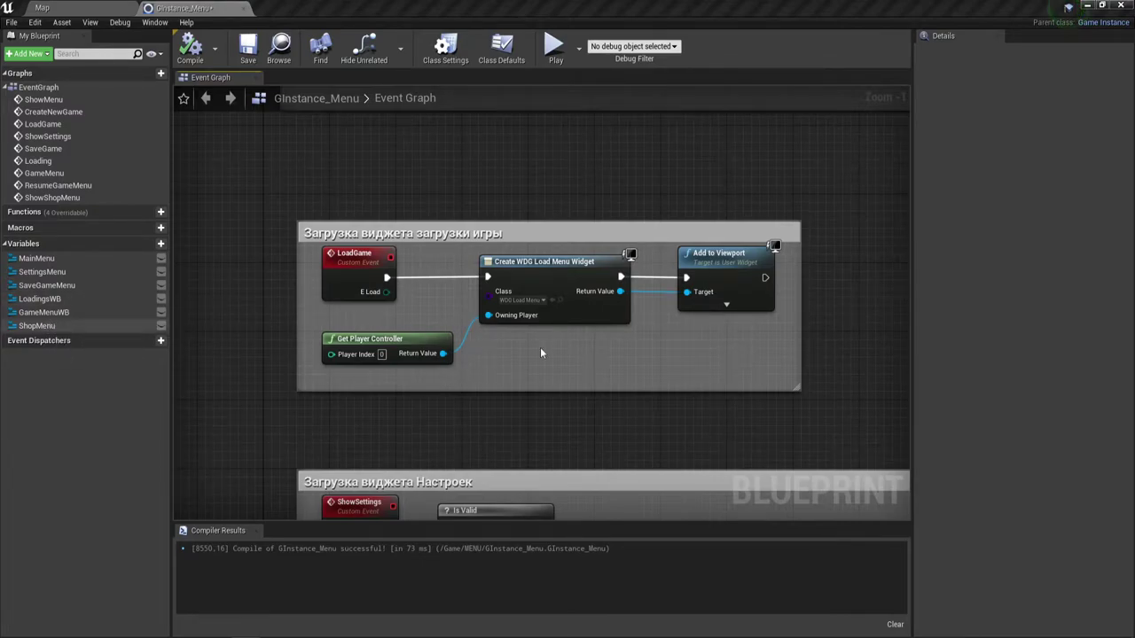
{"action": "left_click", "coordinate": [49, 8]}
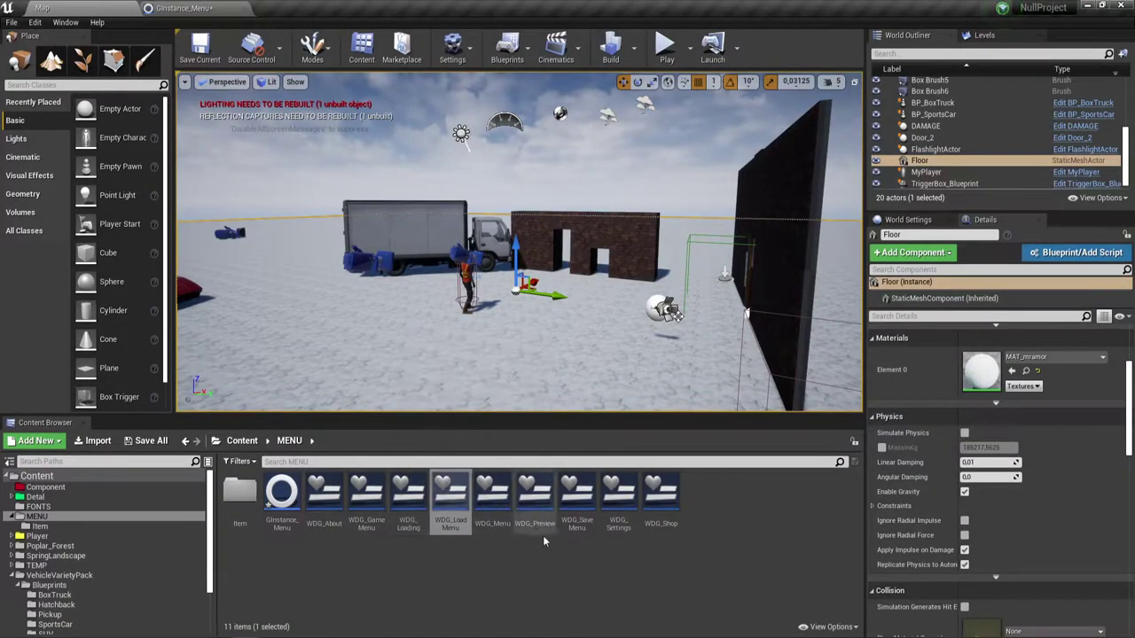
Step: Open the WDG_LoadMenu widget from the MENU folder in the Designer
{"action": "left_click", "coordinate": [456, 499]}
{"action": "double_click", "coordinate": [456, 499]}
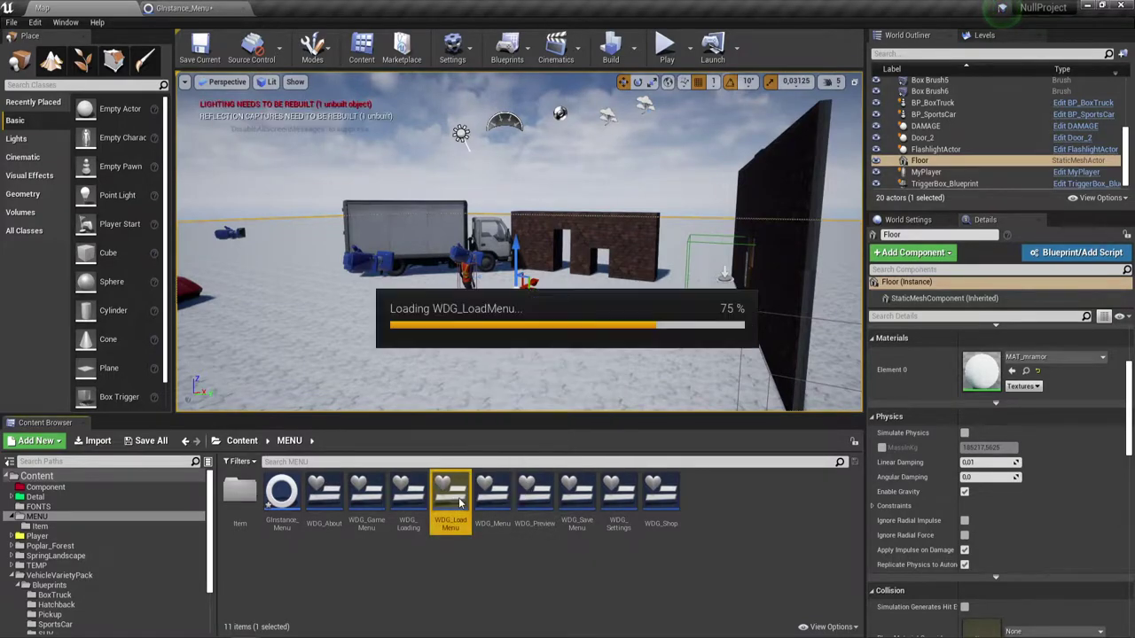
{"action": "scroll", "coordinate": [508, 222], "scroll_direction": "up", "scroll_amount": 1}
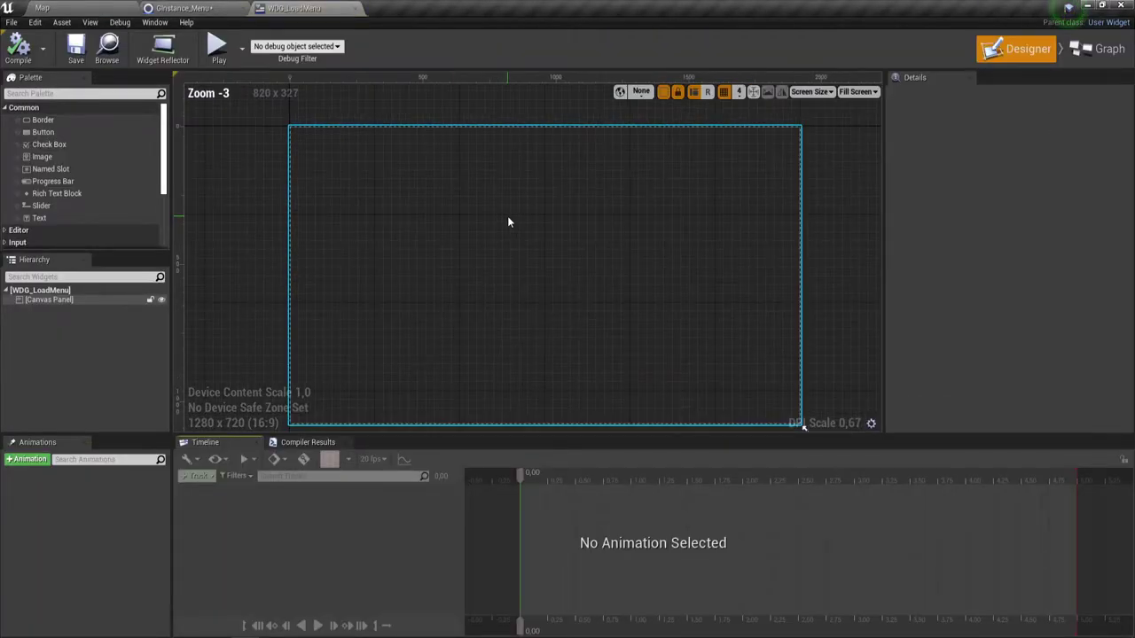
{"action": "scroll", "coordinate": [578, 217], "scroll_direction": "down", "scroll_amount": 1}
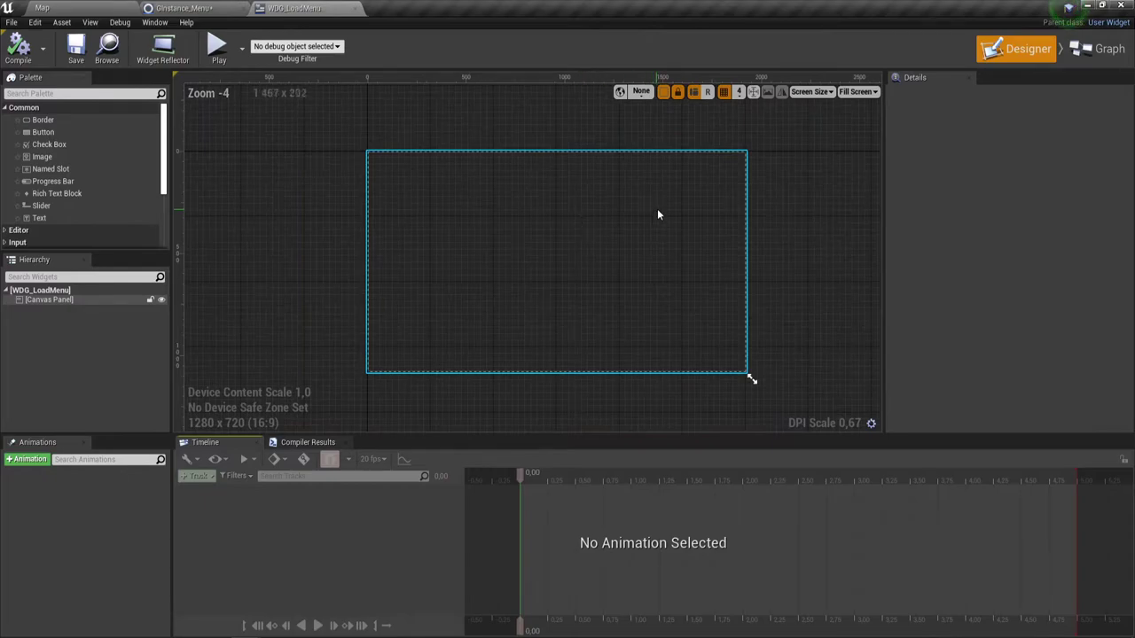
{"action": "left_click", "coordinate": [764, 175]}
{"action": "left_click", "coordinate": [598, 282]}
Step: Add a Button near the canvas's lower right and place a Text block inside it
{"action": "left_click", "coordinate": [45, 133]}
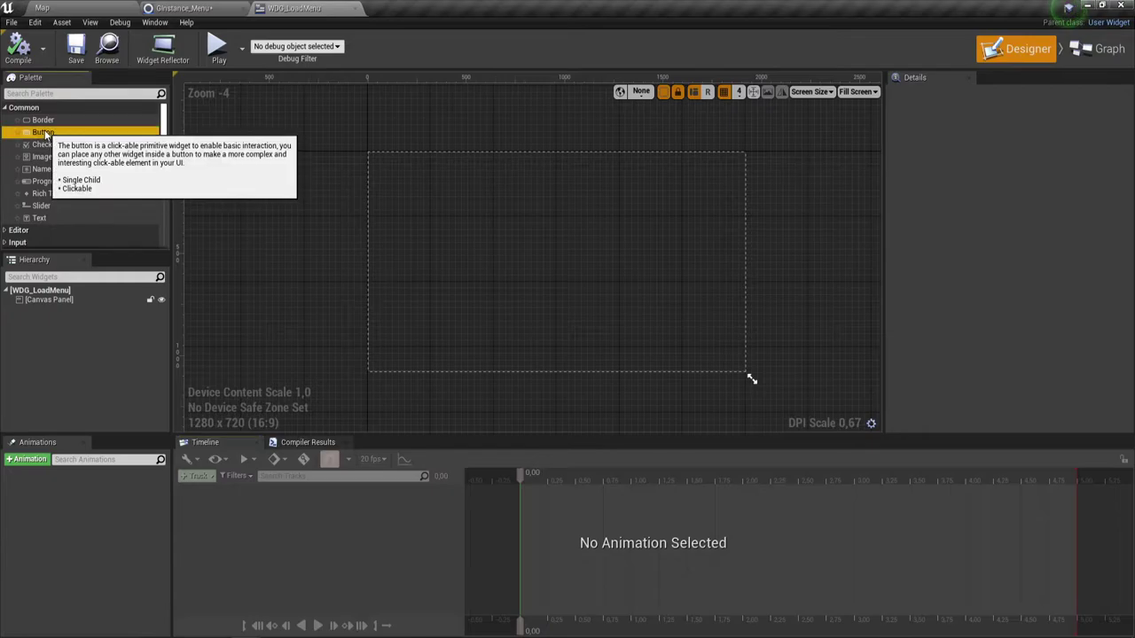
{"action": "left_click", "coordinate": [650, 327]}
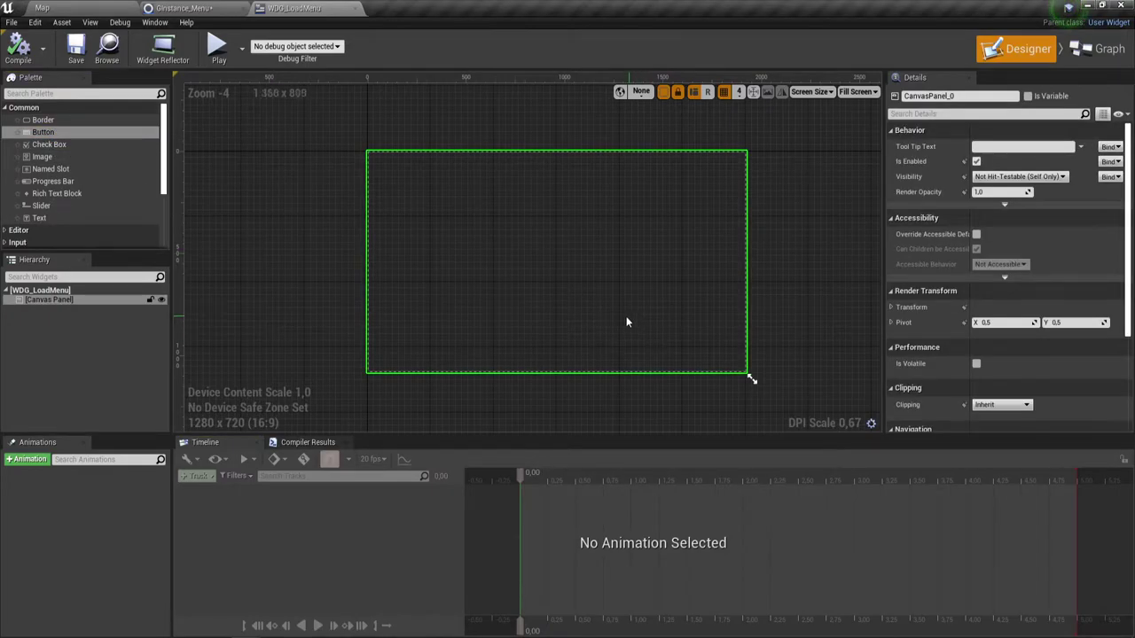
{"action": "left_click_drag", "start_coordinate": [43, 132], "coordinate": [718, 361]}
{"action": "right_click_drag", "start_coordinate": [667, 337], "coordinate": [621, 329]}
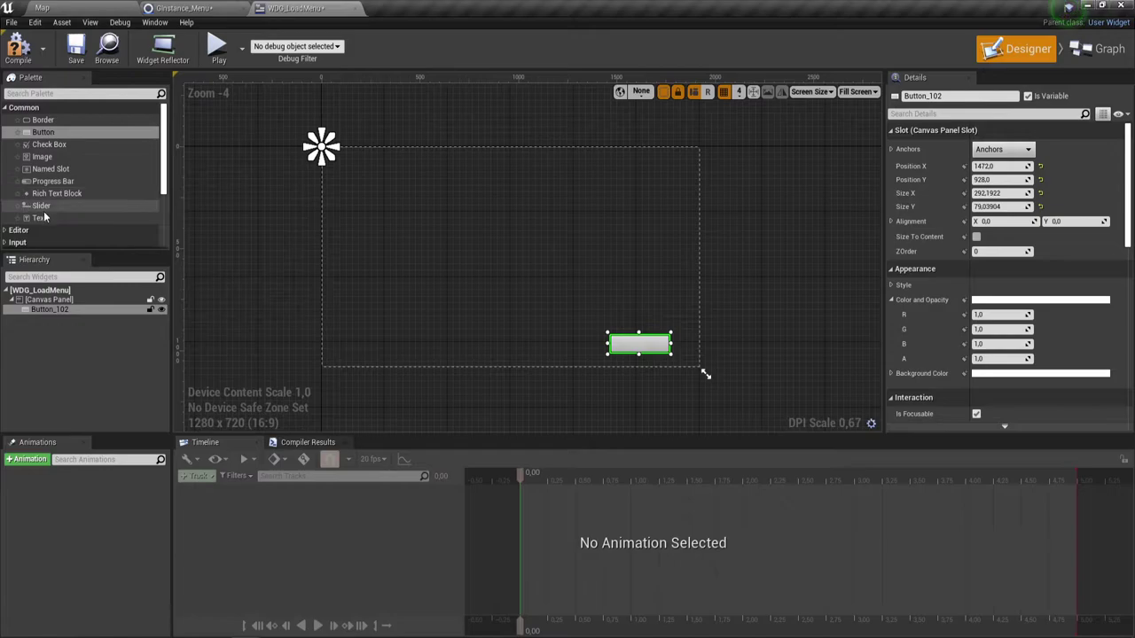
{"action": "left_click_drag", "start_coordinate": [44, 218], "coordinate": [654, 349]}
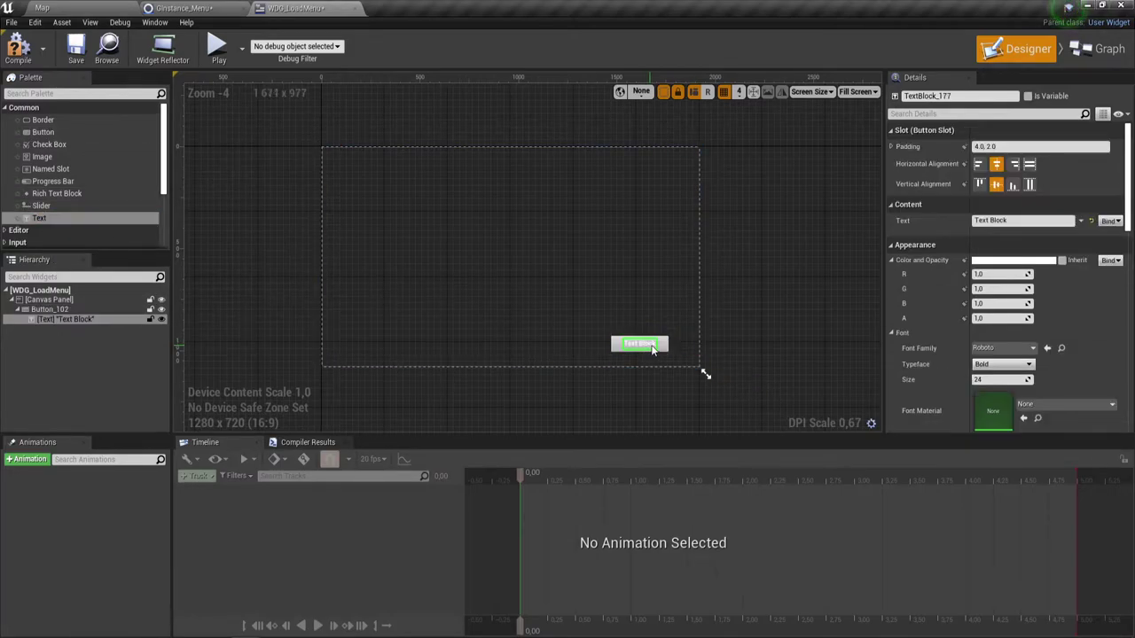
Step: Set the button's text label to 'Back'
{"action": "left_click", "coordinate": [1030, 223]}
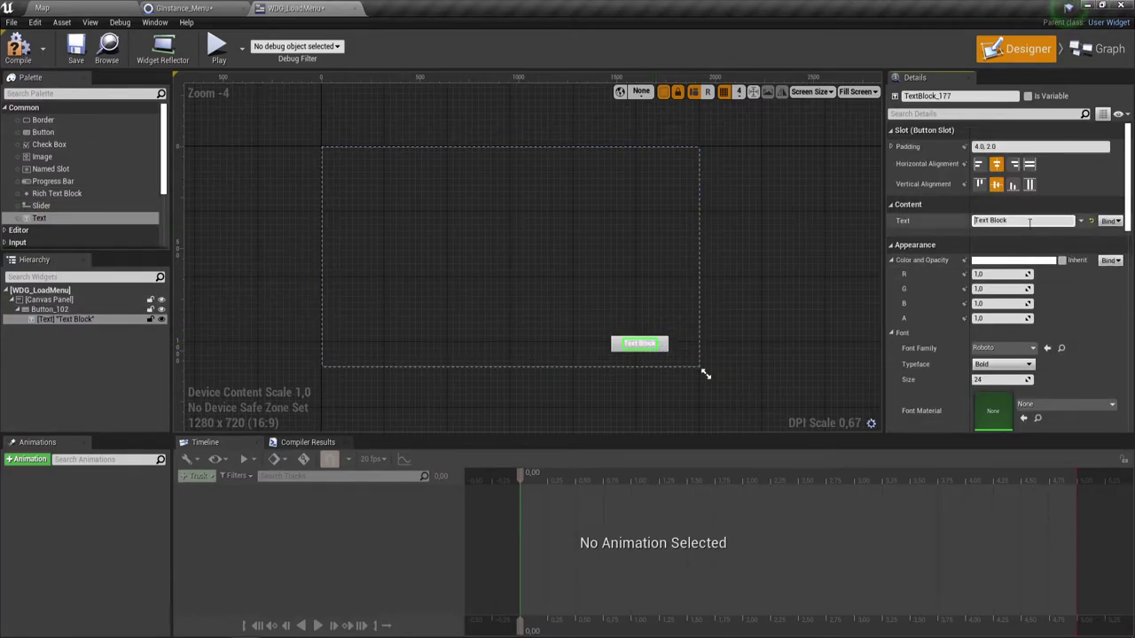
{"action": "key", "text": "ctrl+a"}
{"action": "type", "text": "Иг"}
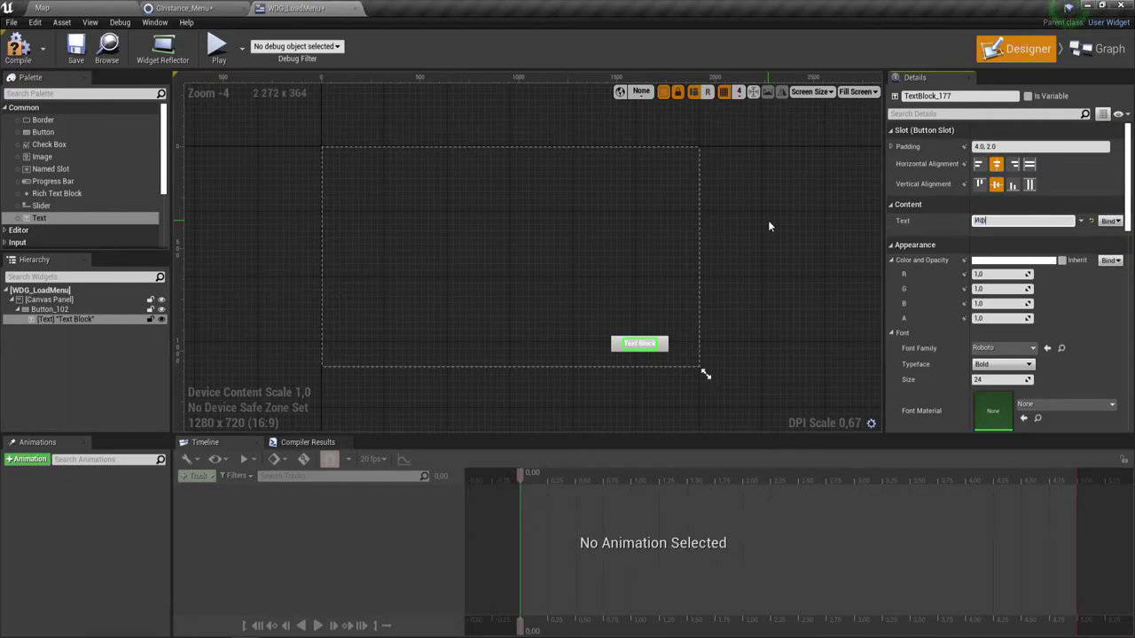
{"action": "type", "text": "с"}
{"action": "key", "text": "BackSpace"}
{"action": "key", "text": "BackSpace"}
{"action": "key", "text": "BackSpace"}
{"action": "key", "text": "BackSpace"}
{"action": "type", "text": "B"}
{"action": "type", "text": "ack"}
{"action": "key", "text": "Return"}
Step: Add an On Clicked event for Button_102 from its Details Events section
{"action": "left_click", "coordinate": [577, 304]}
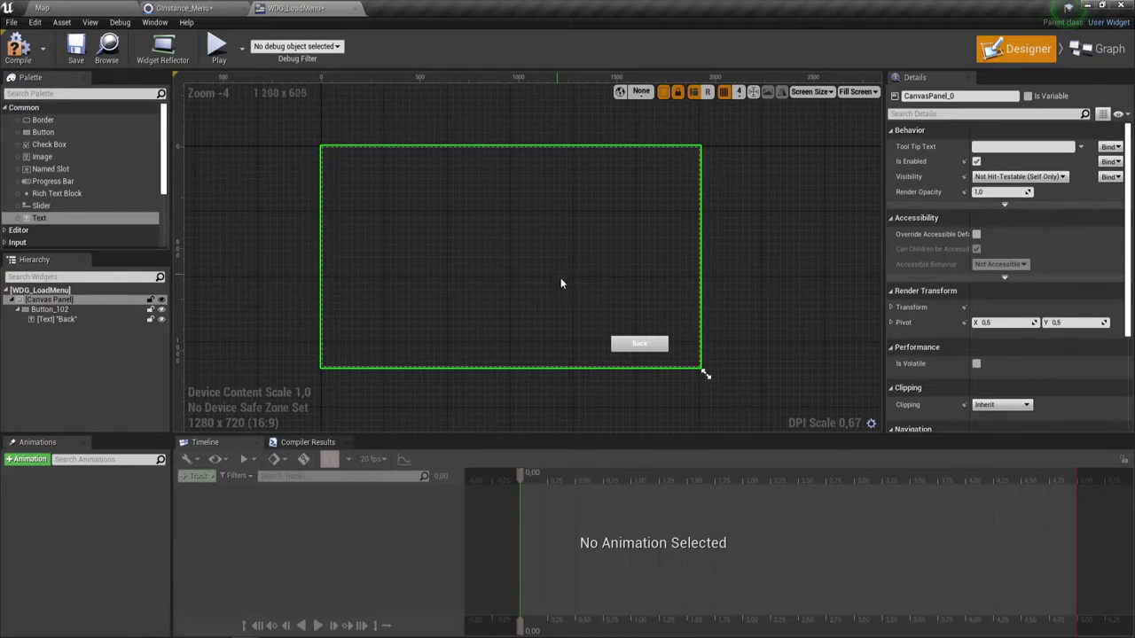
{"action": "left_click", "coordinate": [631, 344]}
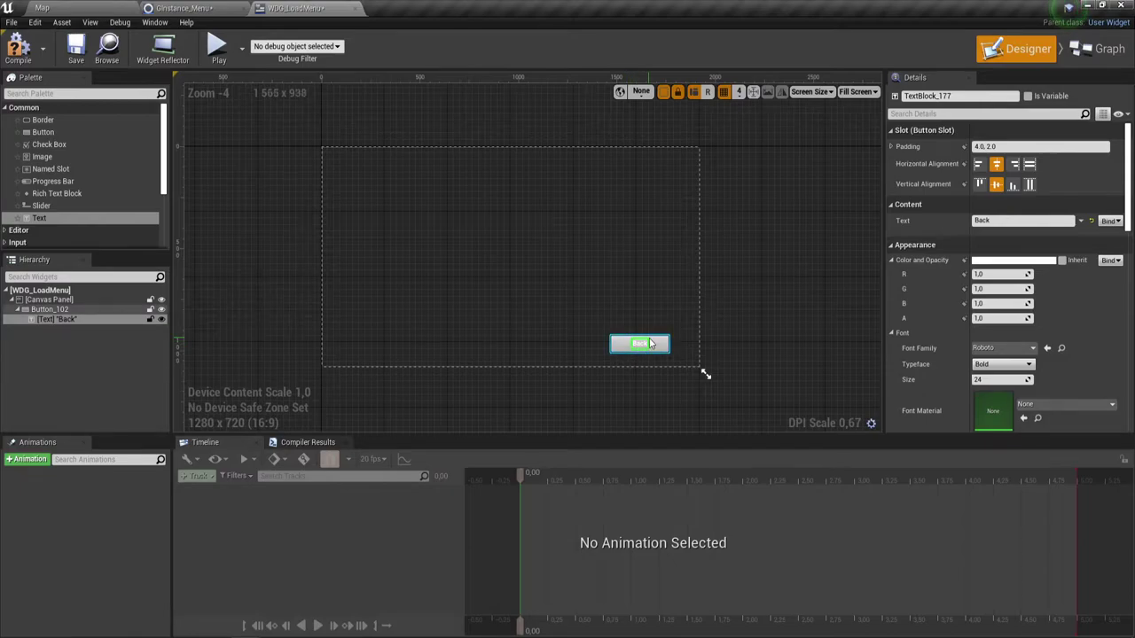
{"action": "left_click", "coordinate": [658, 345]}
{"action": "scroll", "coordinate": [1047, 335], "scroll_direction": "down", "scroll_amount": 2}
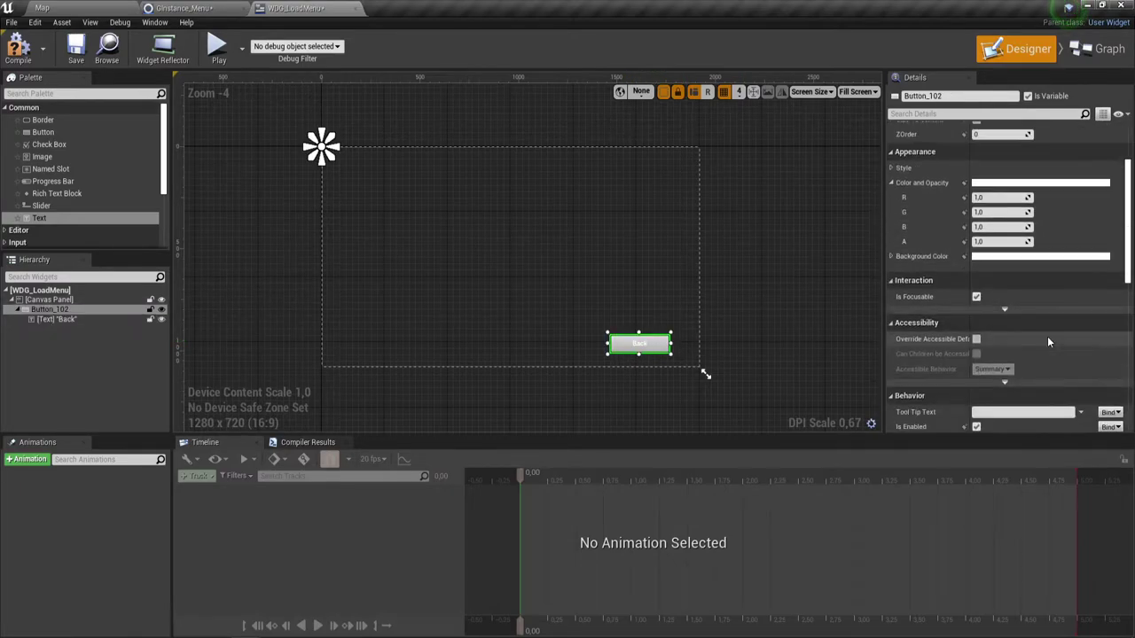
{"action": "scroll", "coordinate": [1047, 335], "scroll_direction": "down", "scroll_amount": 2}
{"action": "scroll", "coordinate": [1046, 335], "scroll_direction": "down", "scroll_amount": 3}
{"action": "scroll", "coordinate": [1045, 334], "scroll_direction": "down", "scroll_amount": 3}
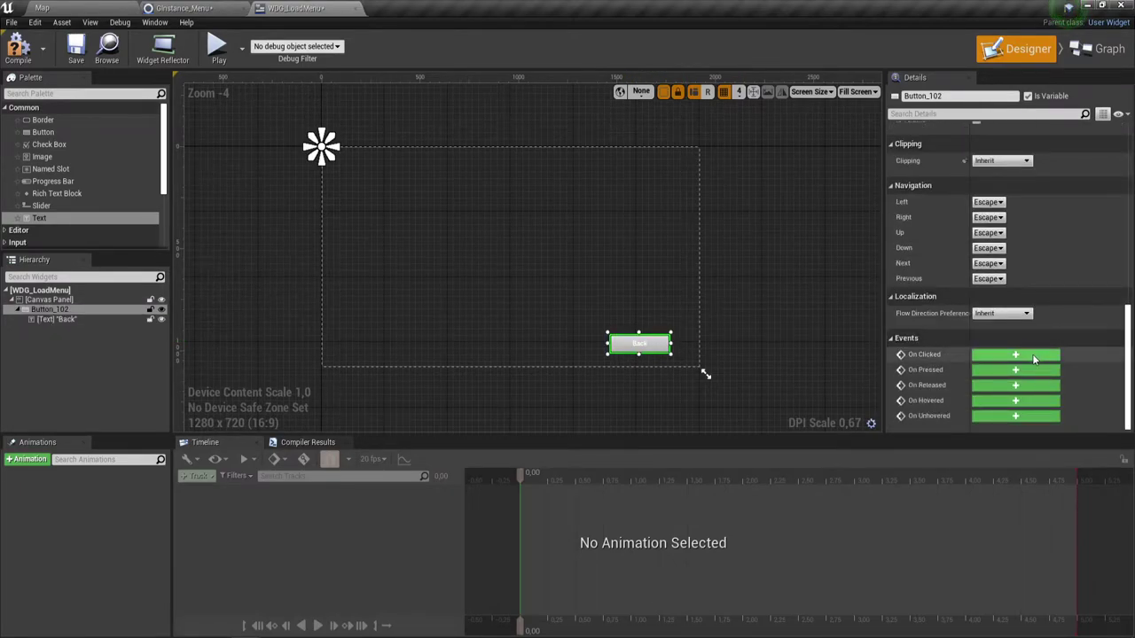
{"action": "left_click", "coordinate": [1031, 354]}
Step: Delete the unused Event Pre Construct and Event Tick nodes and center Event Construct in the graph
{"action": "right_click_drag", "start_coordinate": [671, 266], "coordinate": [571, 362]}
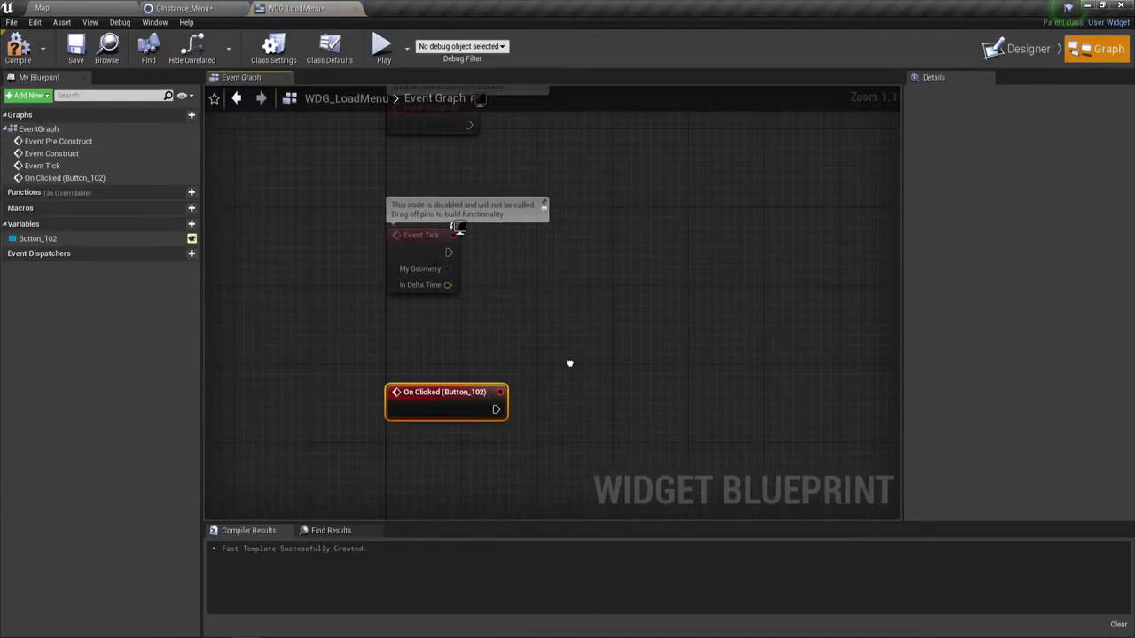
{"action": "scroll", "coordinate": [567, 363], "scroll_direction": "down", "scroll_amount": 1}
{"action": "right_click_drag", "start_coordinate": [593, 236], "coordinate": [528, 322]}
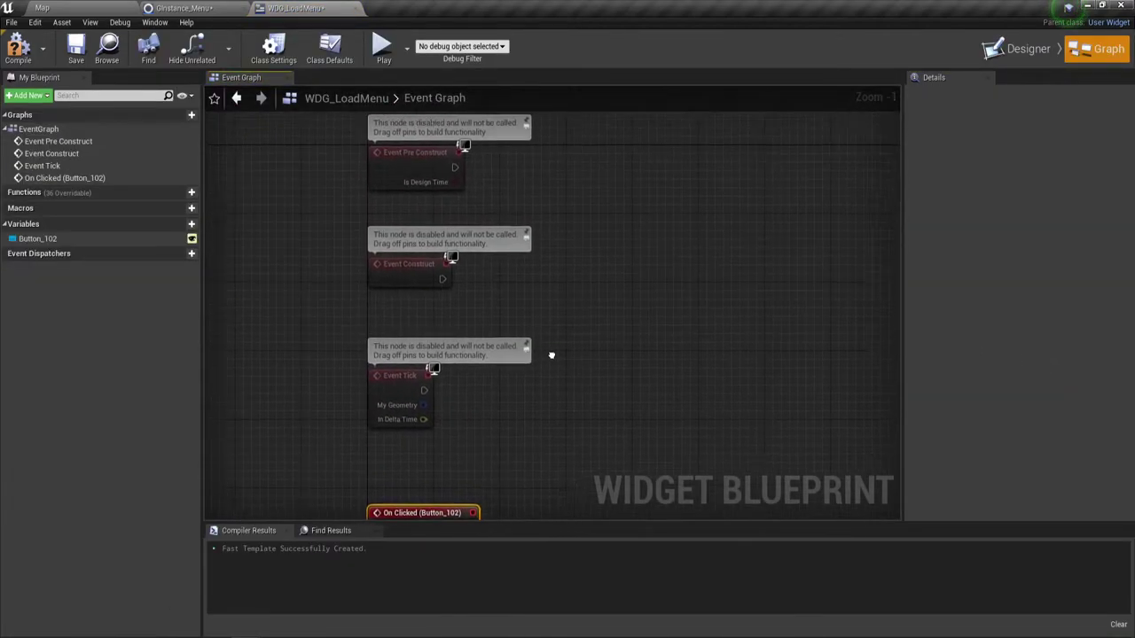
{"action": "left_click_drag", "start_coordinate": [527, 183], "coordinate": [311, 176]}
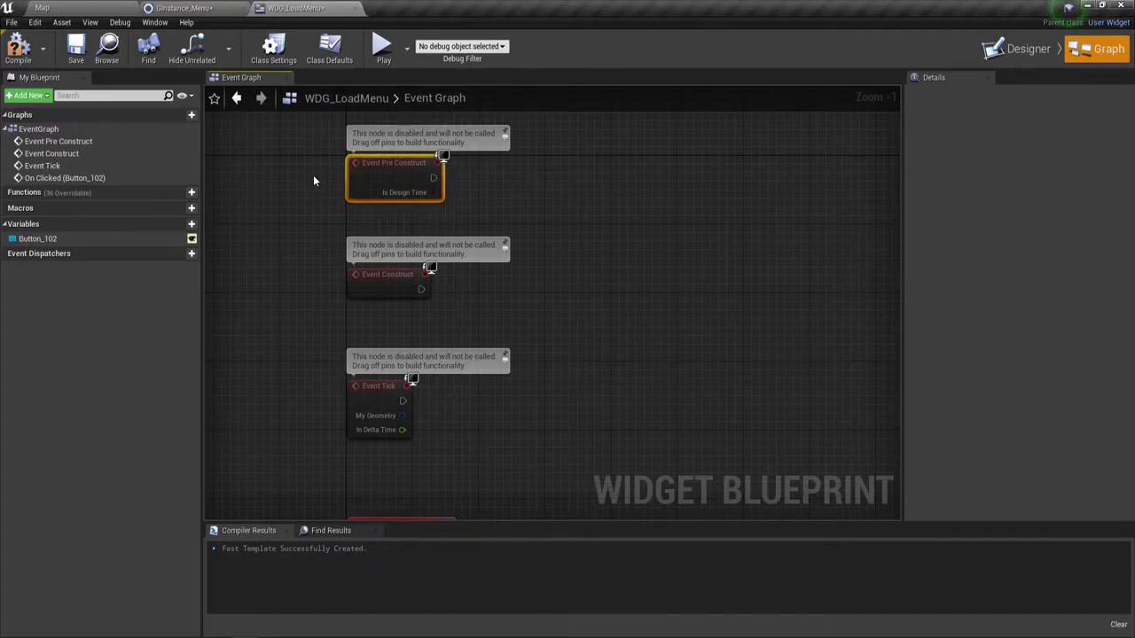
{"action": "key", "text": "Delete"}
{"action": "left_click_drag", "start_coordinate": [522, 448], "coordinate": [299, 401]}
{"action": "key", "text": "Delete"}
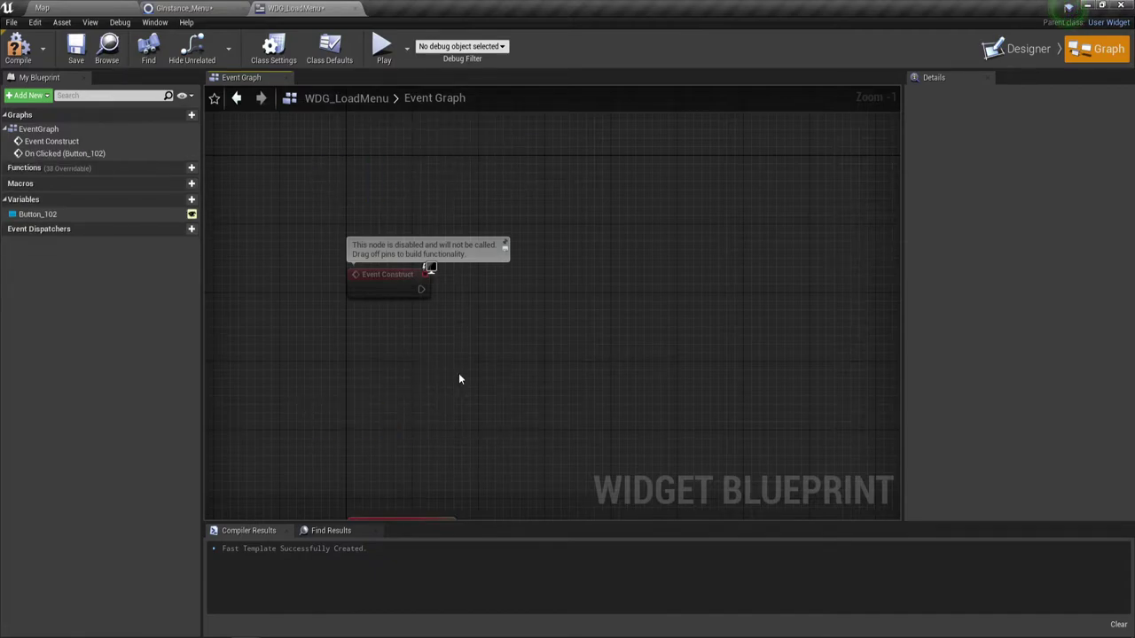
{"action": "right_click_drag", "start_coordinate": [481, 294], "coordinate": [495, 163]}
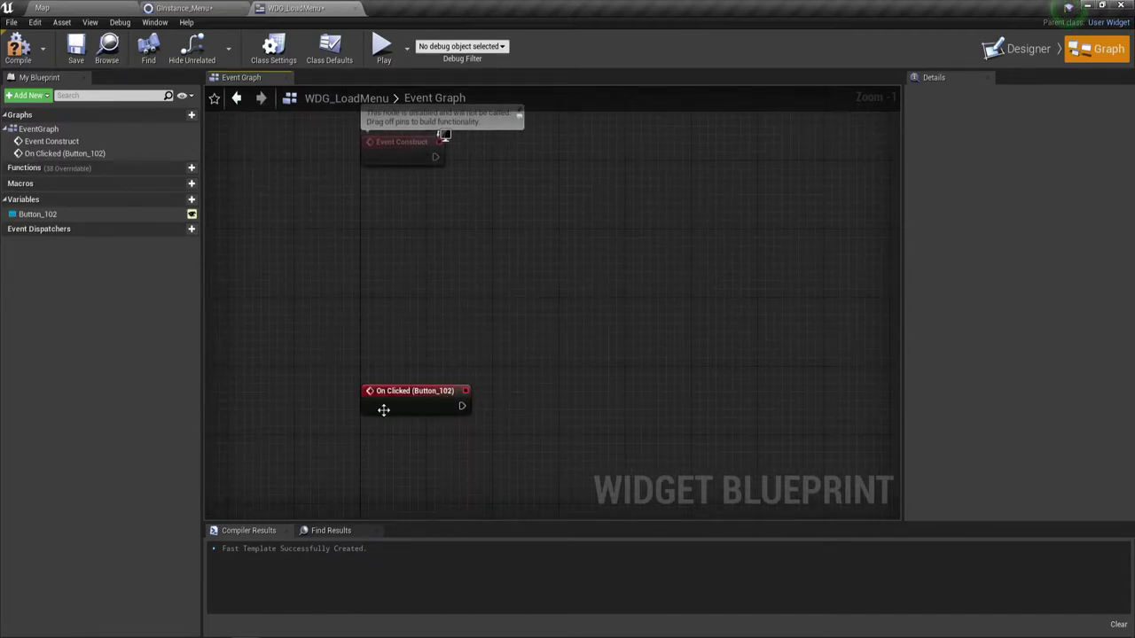
{"action": "right_click_drag", "start_coordinate": [496, 417], "coordinate": [441, 459]}
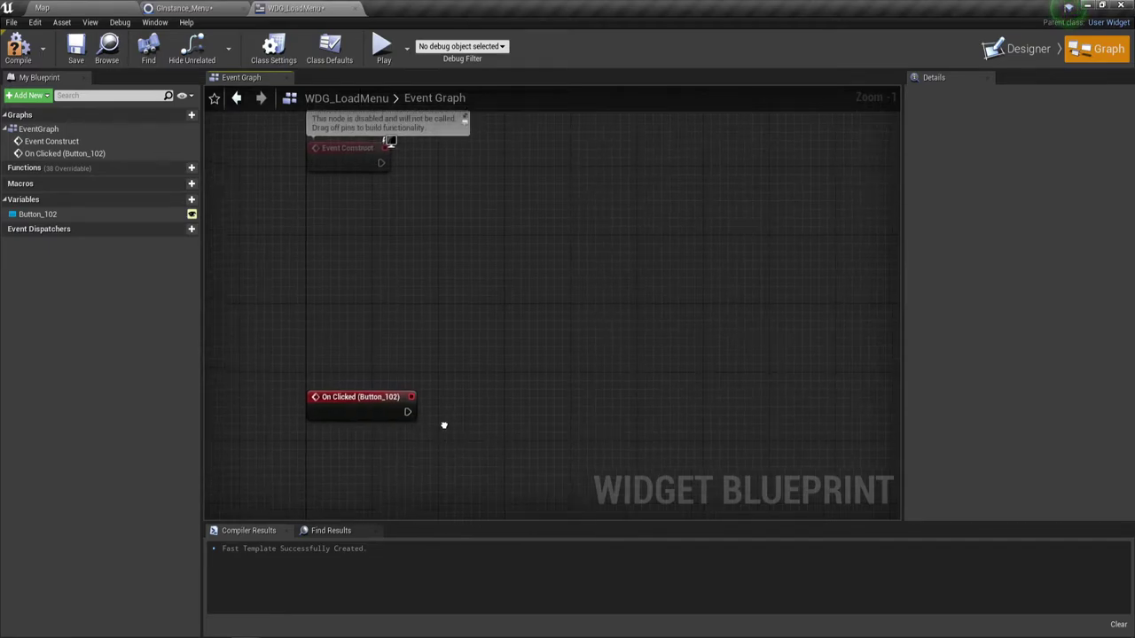
{"action": "right_click_drag", "start_coordinate": [451, 321], "coordinate": [447, 407]}
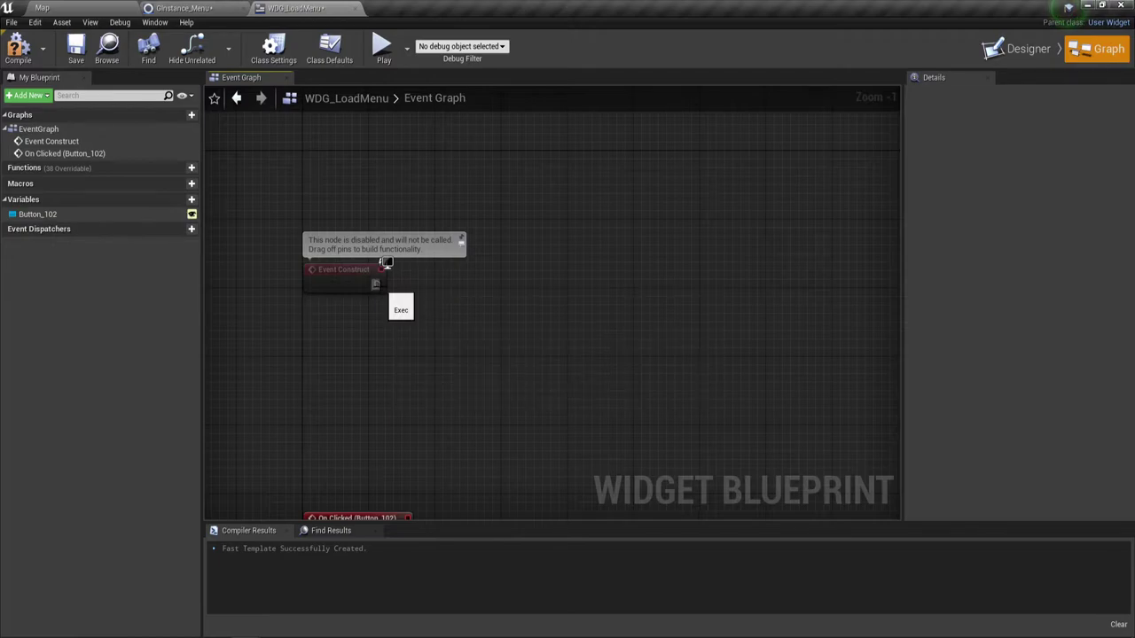
Step: Connect Event Construct's execution output to a new Cast To GInstance_Menu node
{"action": "left_click_drag", "start_coordinate": [375, 284], "coordinate": [423, 280]}
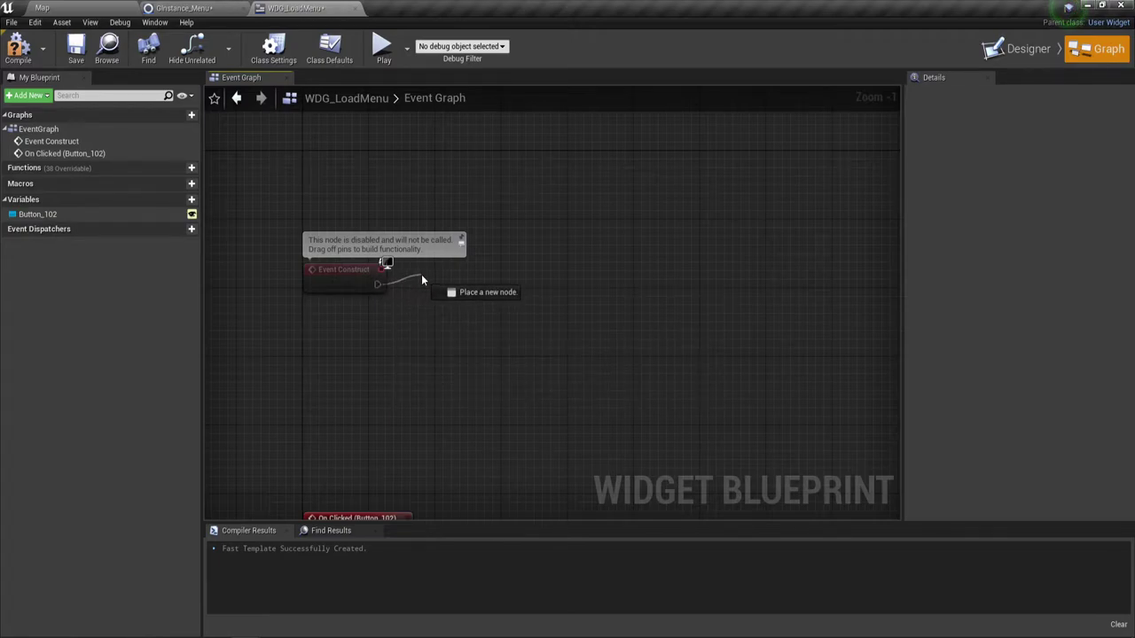
{"action": "type", "text": "cast"}
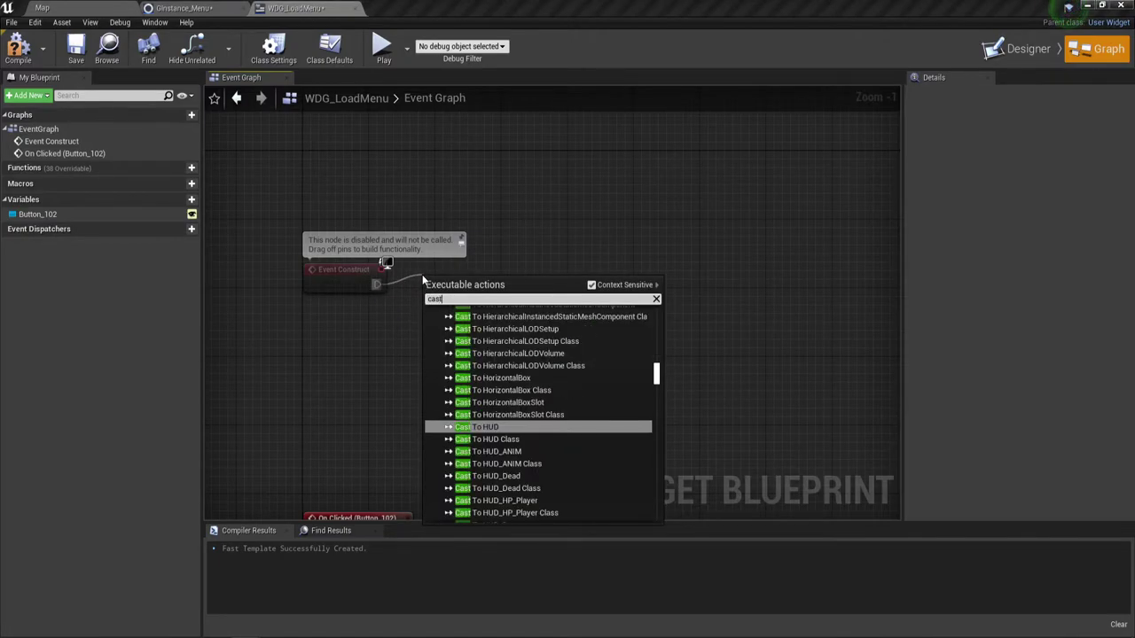
{"action": "type", "text": "to"}
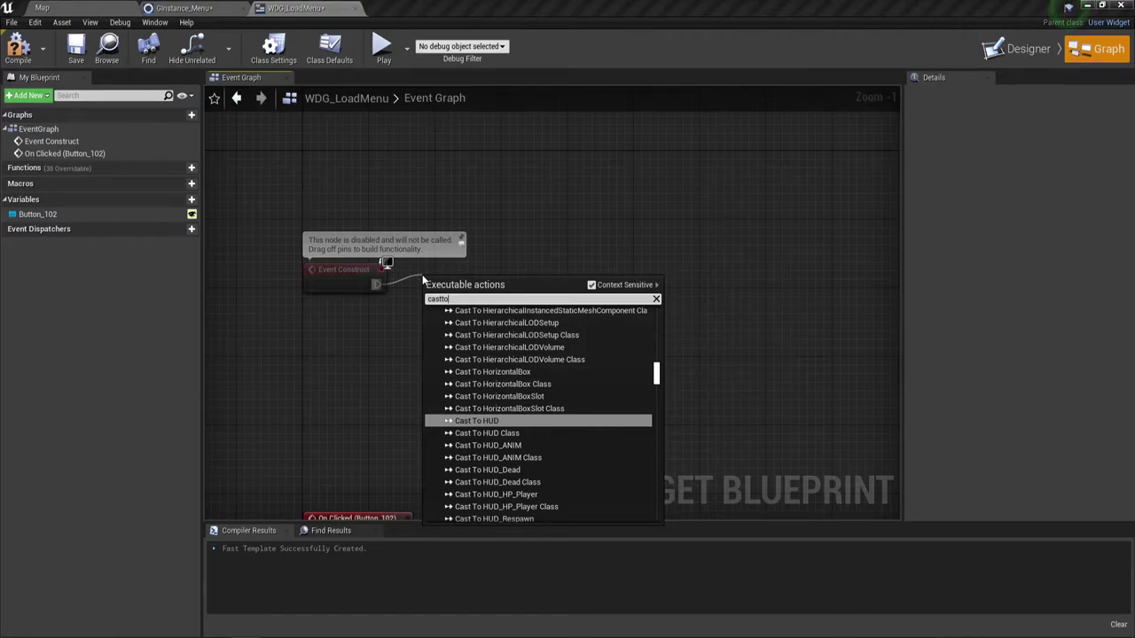
{"action": "type", "text": "G"}
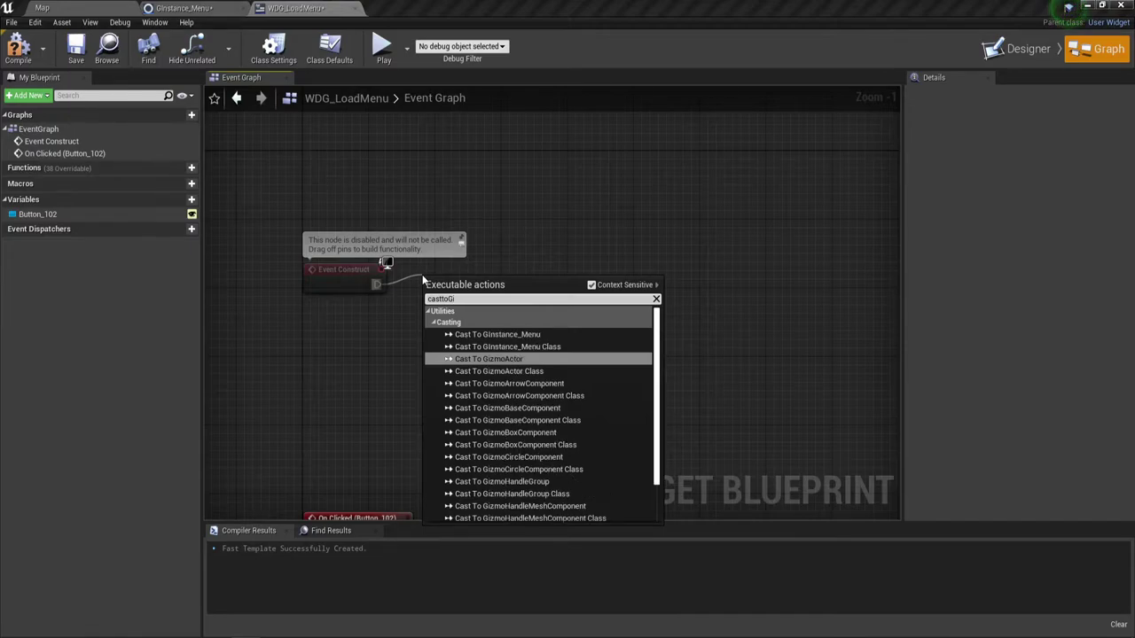
{"action": "type", "text": "in"}
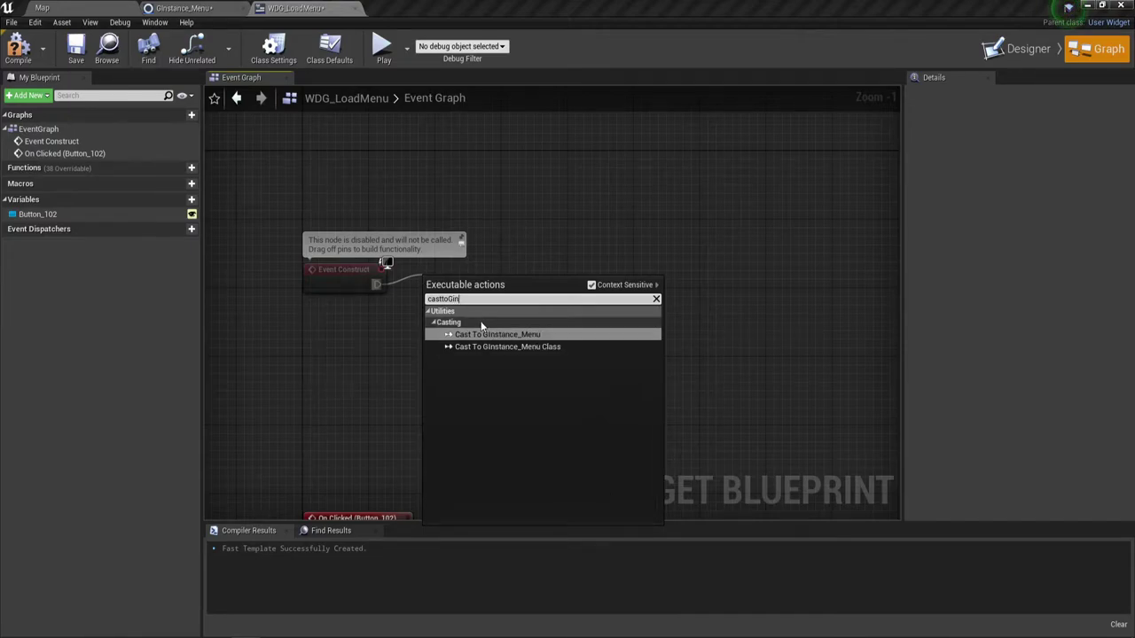
{"action": "left_click", "coordinate": [528, 334]}
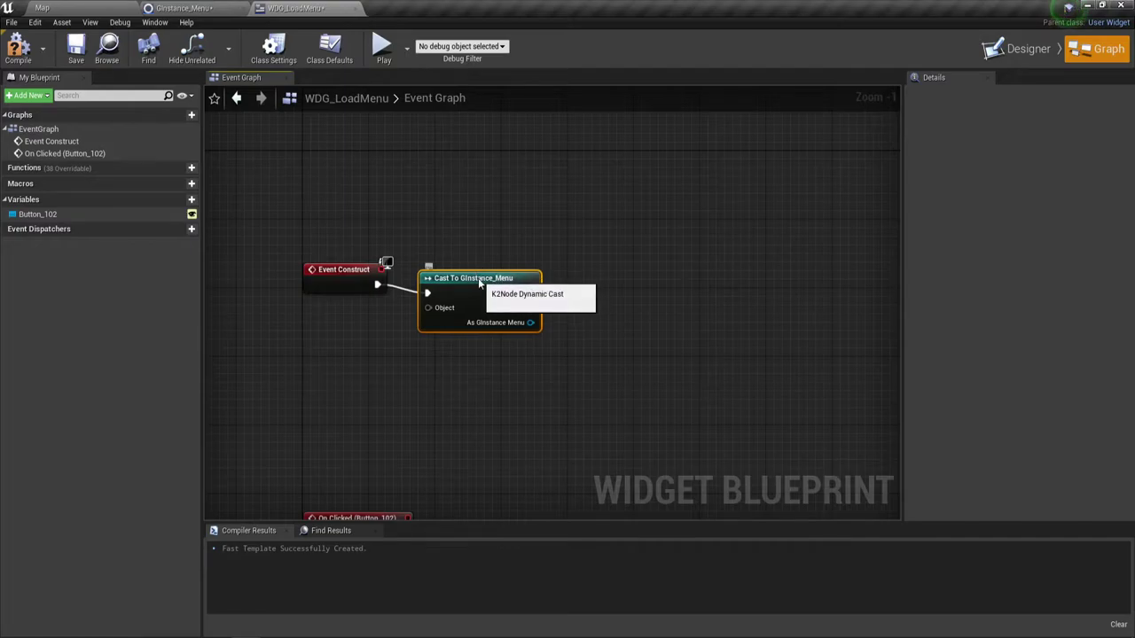
{"action": "left_click_drag", "start_coordinate": [494, 294], "coordinate": [494, 286]}
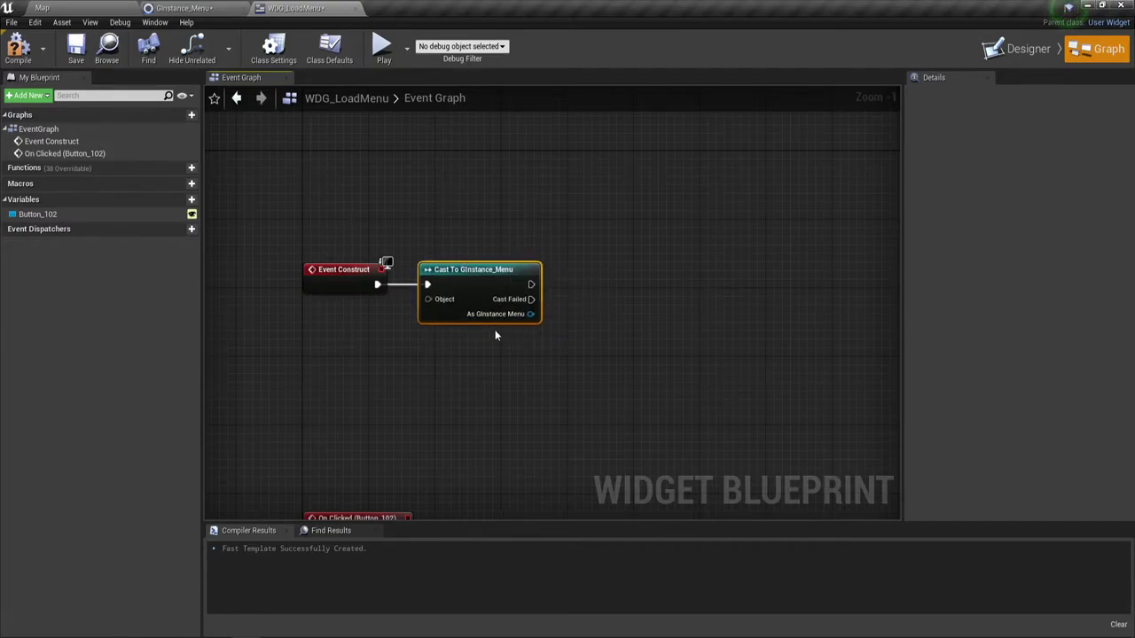
Step: Add a Get Game Instance node and wire it into the cast's Object input
{"action": "right_click", "coordinate": [274, 366]}
{"action": "type", "text": "get"}
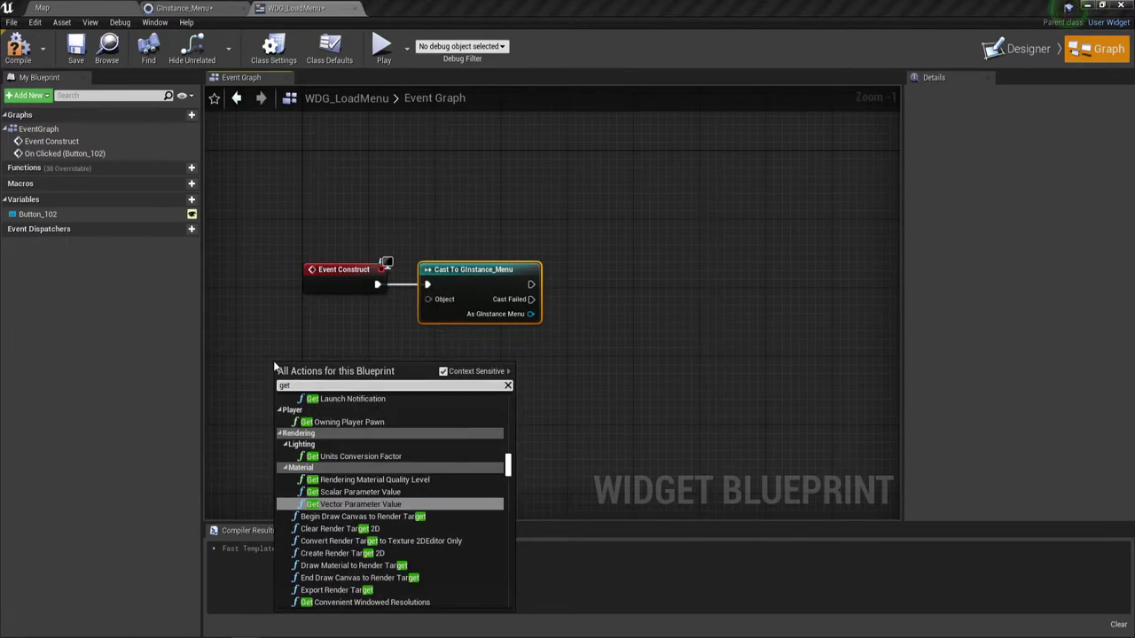
{"action": "type", "text": " pla"}
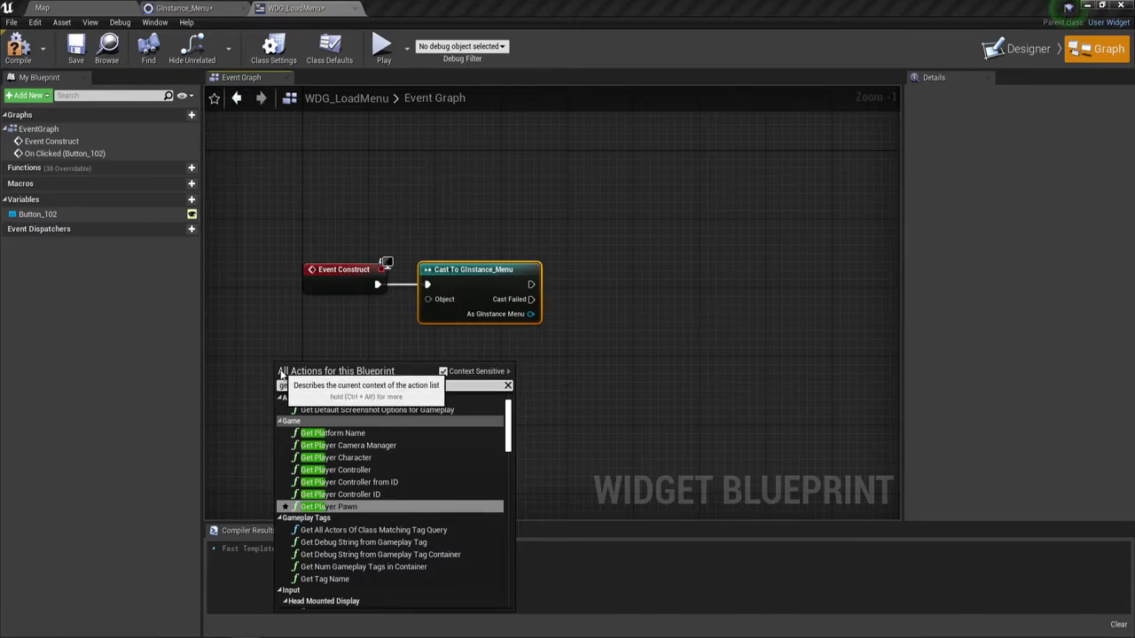
{"action": "key", "text": "BackSpace"}
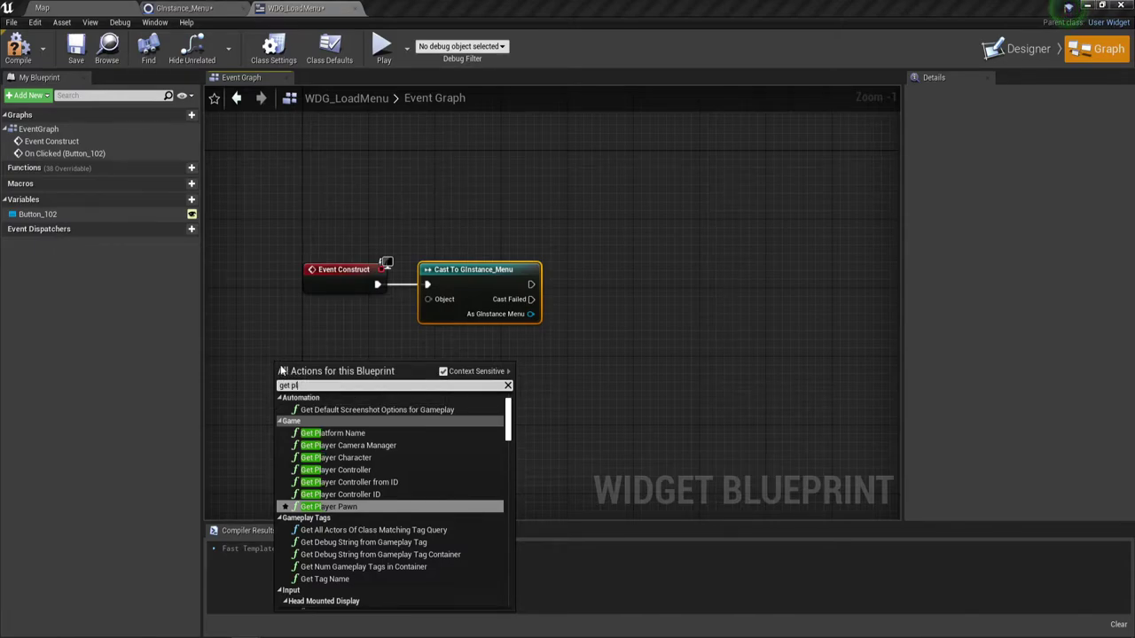
{"action": "key", "text": "BackSpace"}
{"action": "key", "text": "BackSpace"}
{"action": "type", "text": "g"}
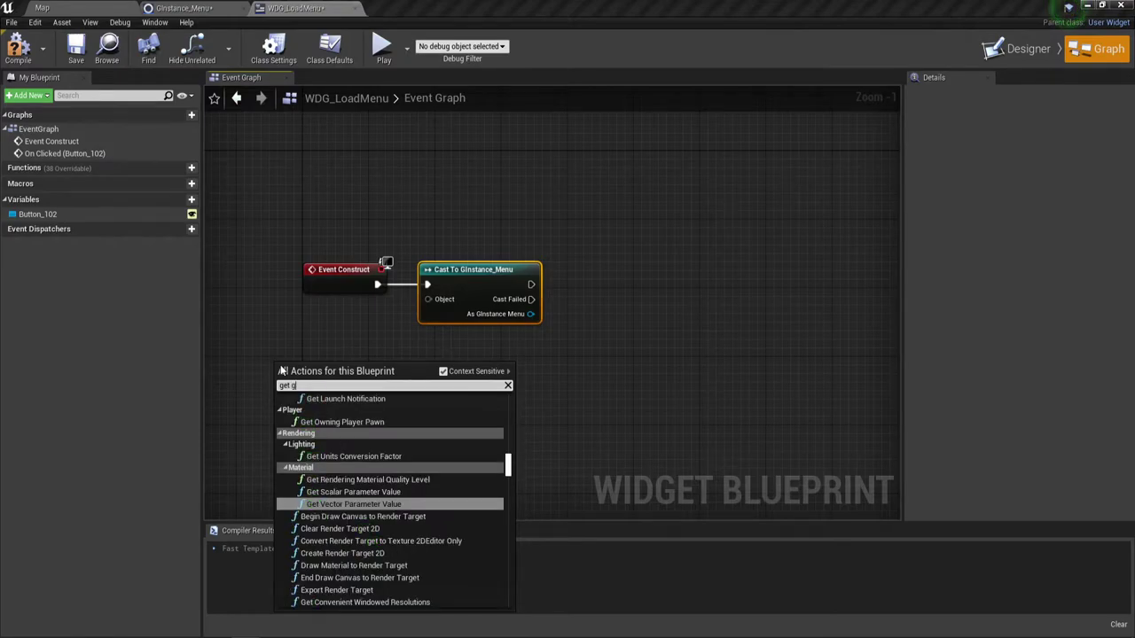
{"action": "type", "text": "ame"}
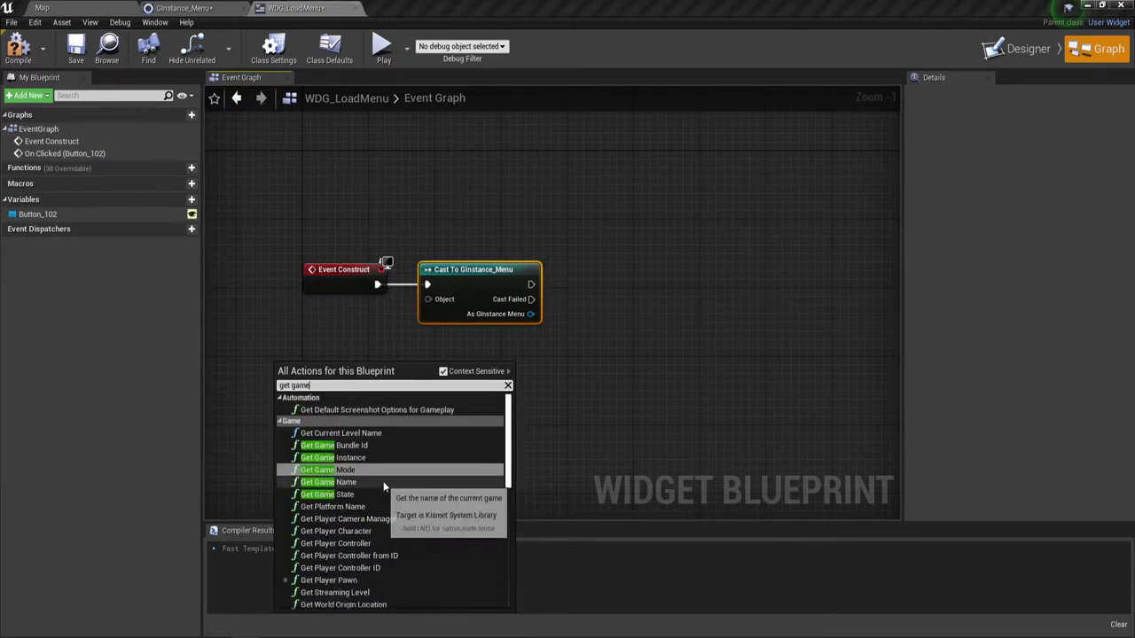
{"action": "left_click", "coordinate": [355, 458]}
{"action": "left_click_drag", "start_coordinate": [368, 379], "coordinate": [428, 299]}
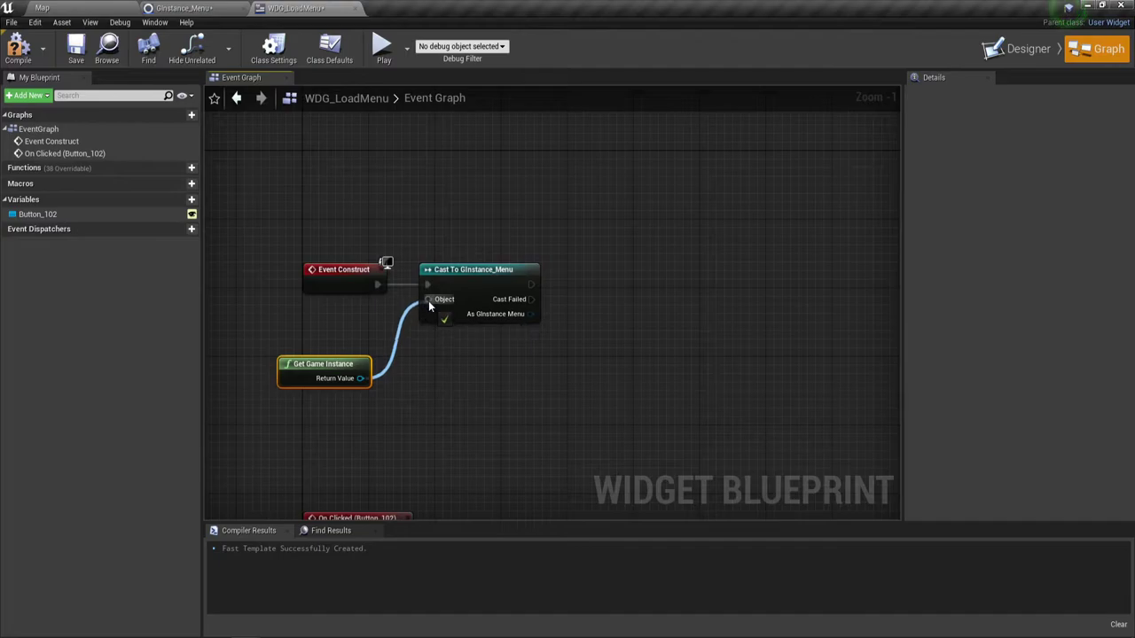
{"action": "left_click_drag", "start_coordinate": [342, 366], "coordinate": [375, 316]}
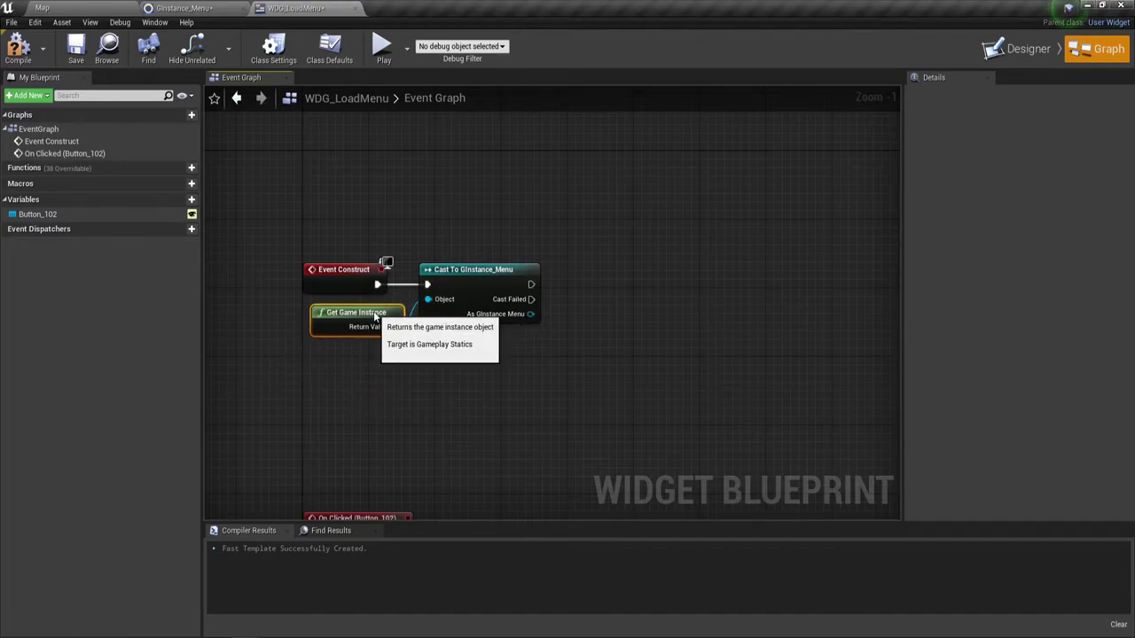
Step: Promote the cast's As GInstance Menu output to a variable named GInstanceMenu Ref
{"action": "left_click_drag", "start_coordinate": [531, 314], "coordinate": [599, 320]}
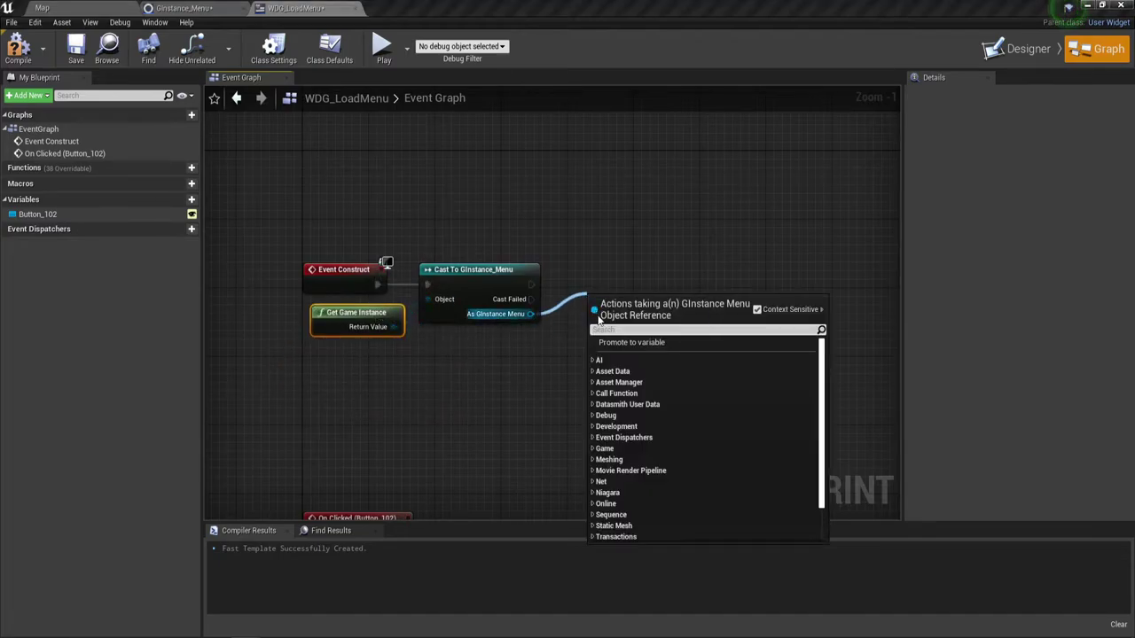
{"action": "left_click", "coordinate": [616, 344]}
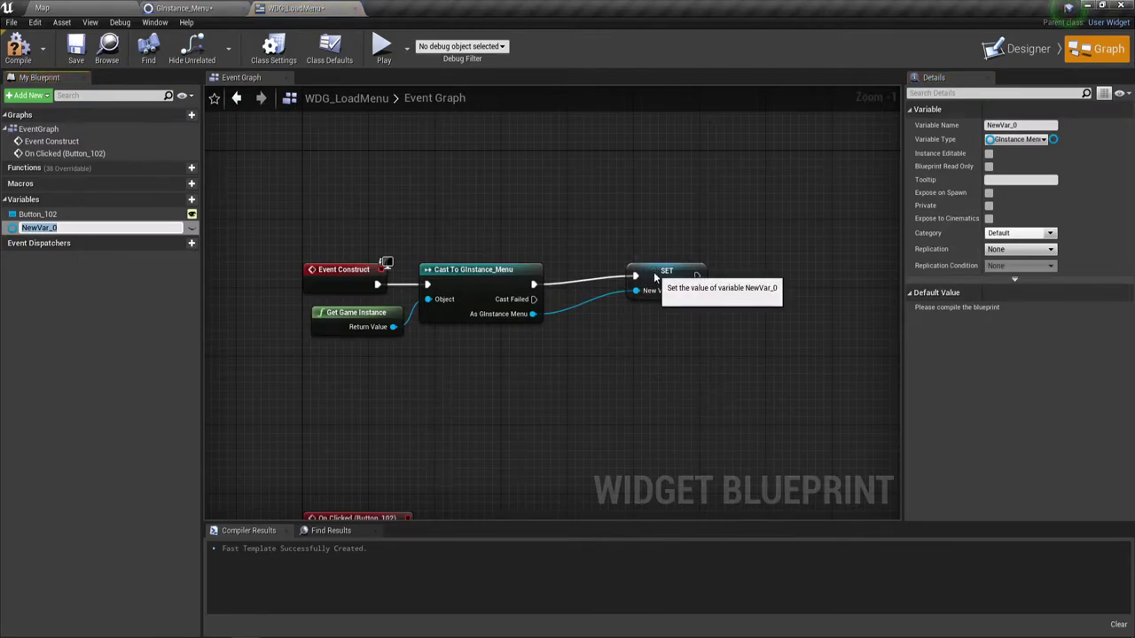
{"action": "left_click_drag", "start_coordinate": [655, 278], "coordinate": [596, 286]}
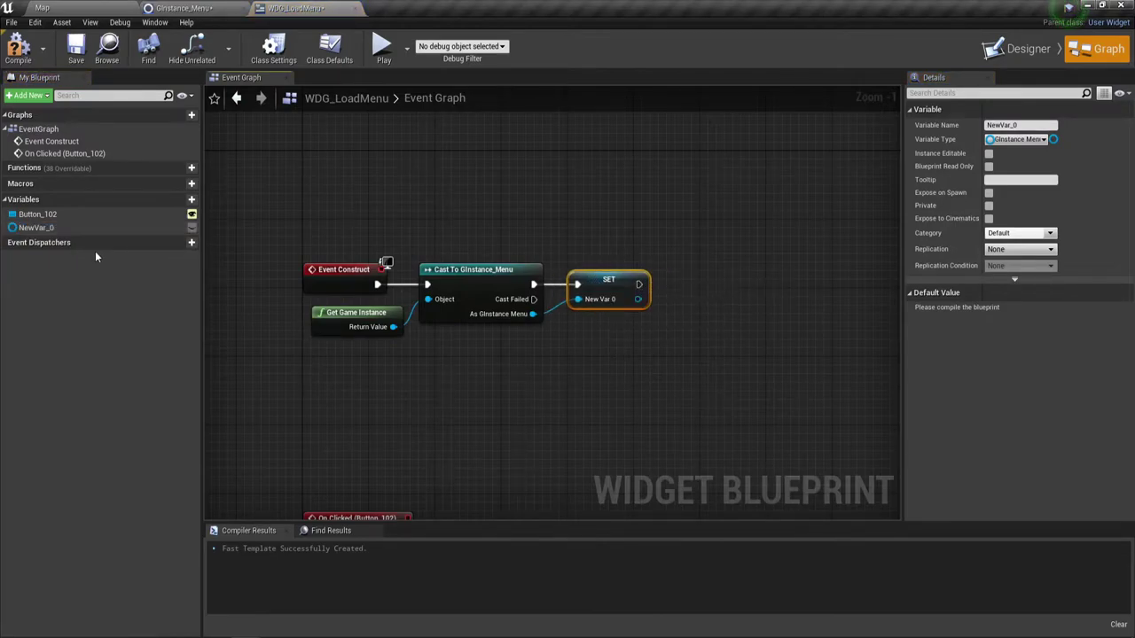
{"action": "left_click", "coordinate": [1011, 125]}
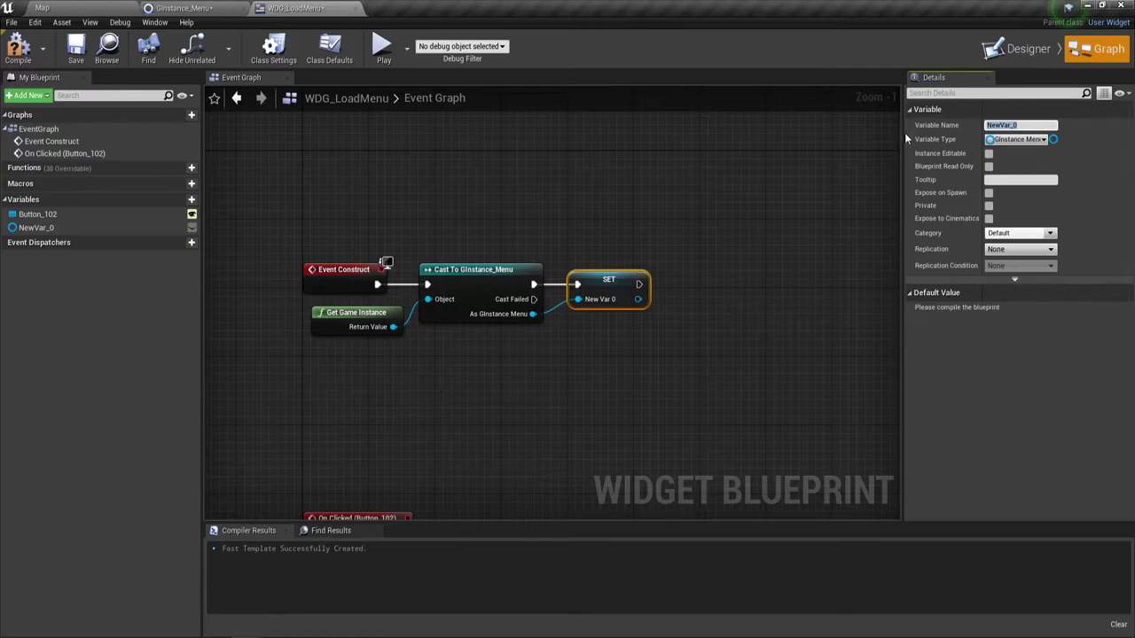
{"action": "type", "text": "GIn"}
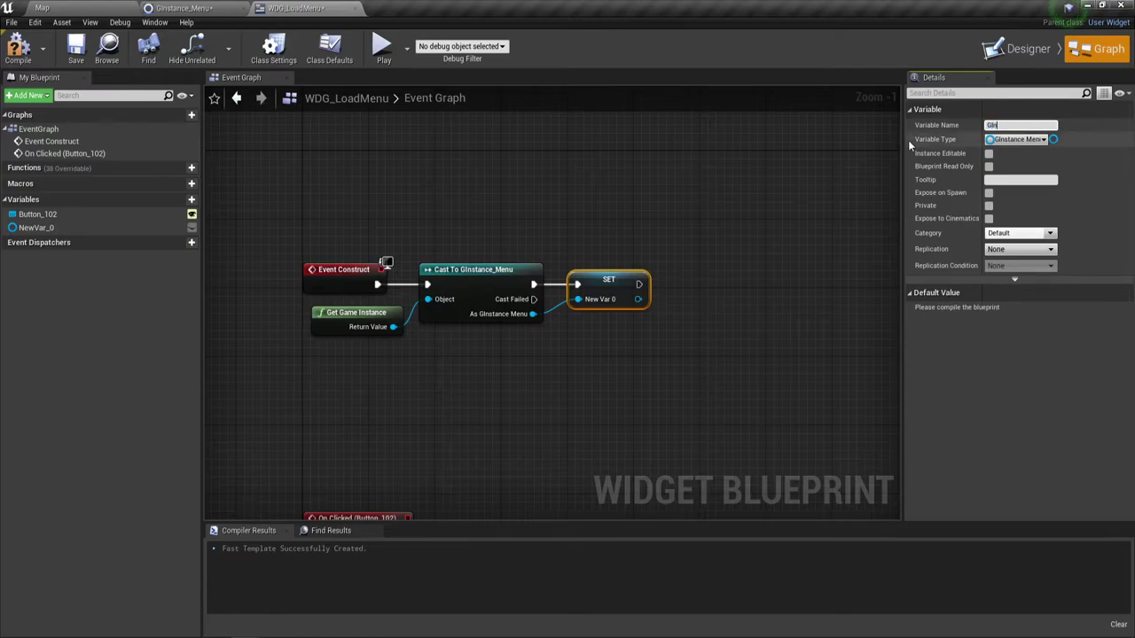
{"action": "type", "text": "s"}
{"action": "type", "text": "tance"}
{"action": "type", "text": " Ref"}
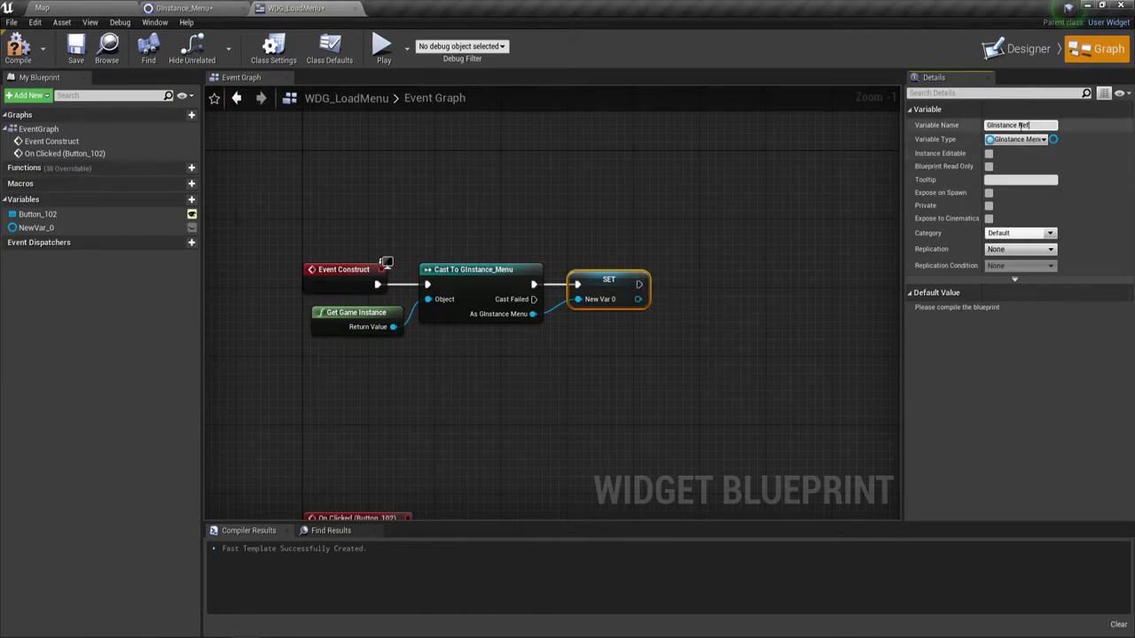
{"action": "type", "text": "Menu"}
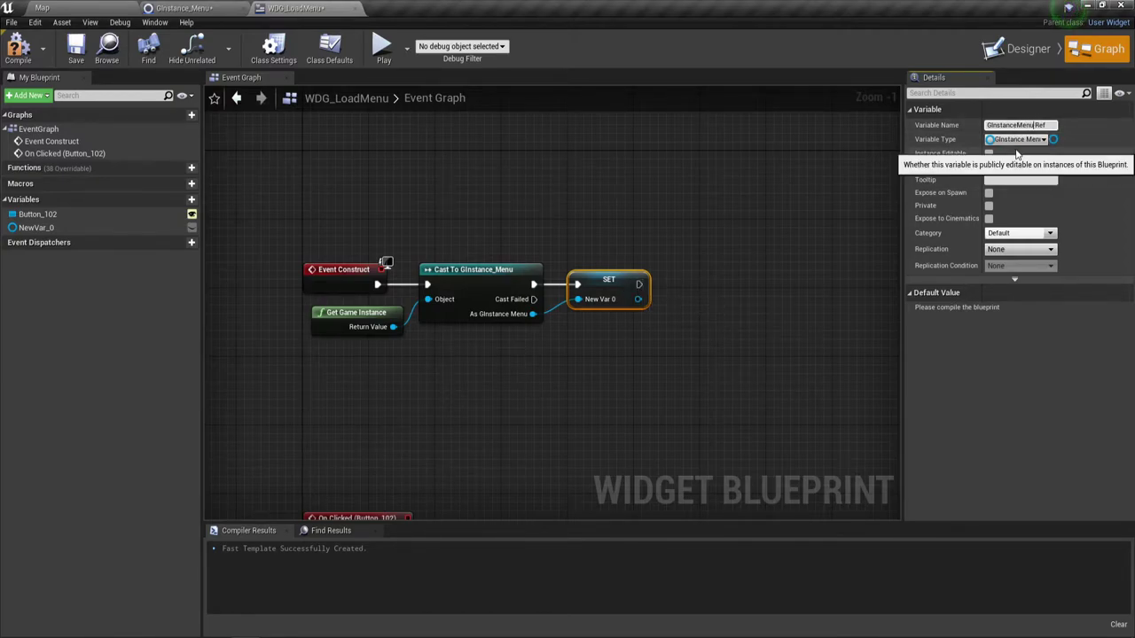
{"action": "key", "text": "Return"}
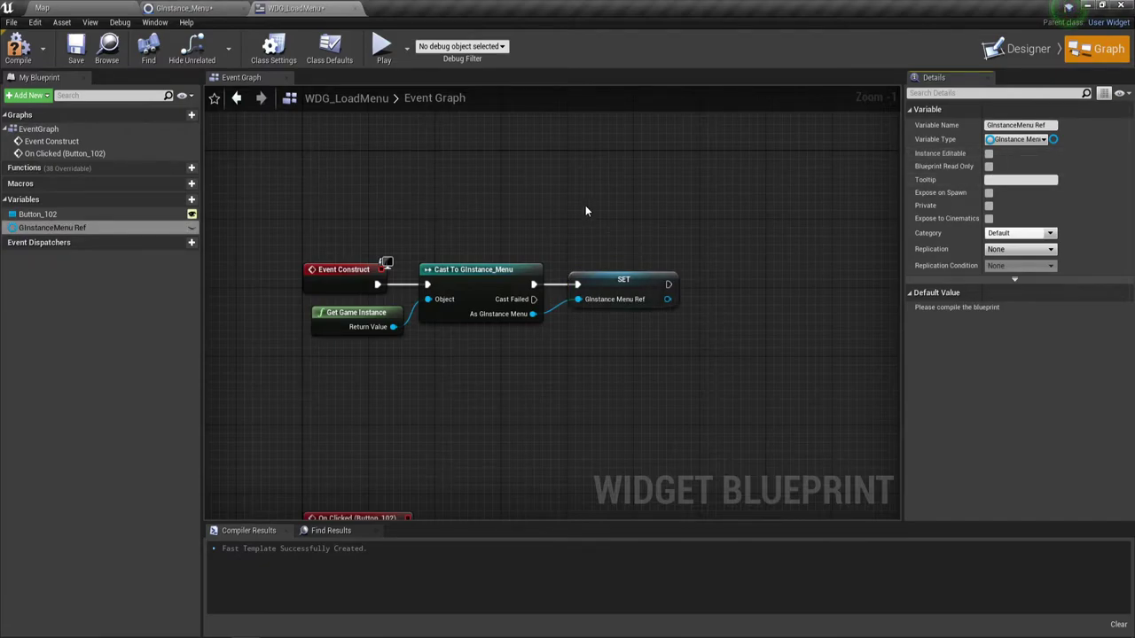
{"action": "left_click_drag", "start_coordinate": [587, 213], "coordinate": [683, 353]}
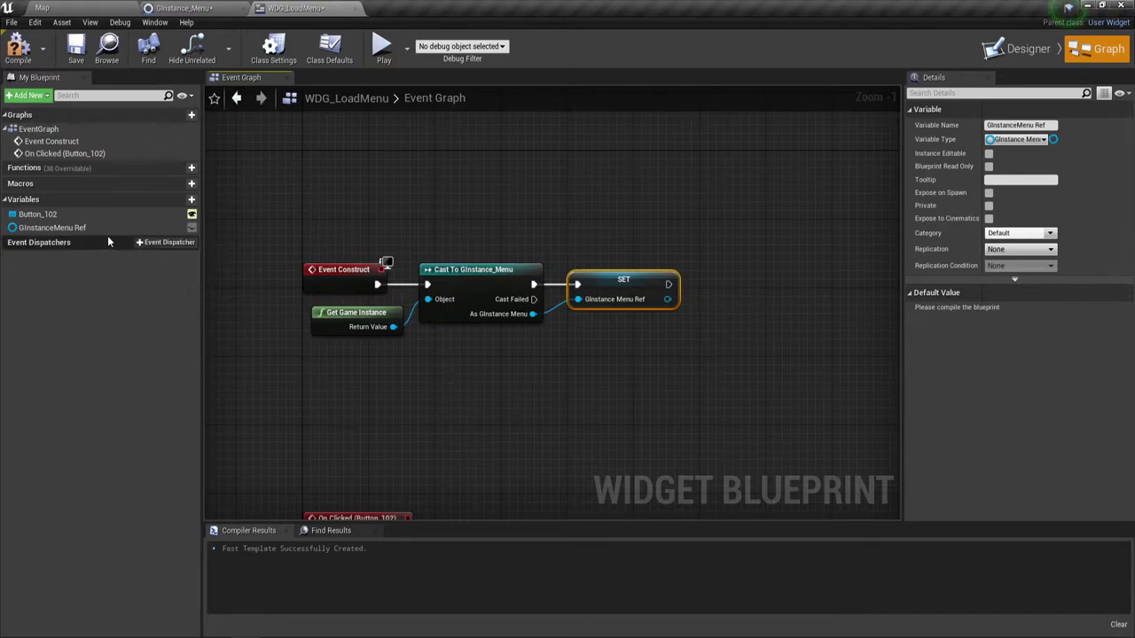
Step: Wire On Clicked (Button_102) to a new Remove from Parent node
{"action": "right_click_drag", "start_coordinate": [530, 427], "coordinate": [530, 292]}
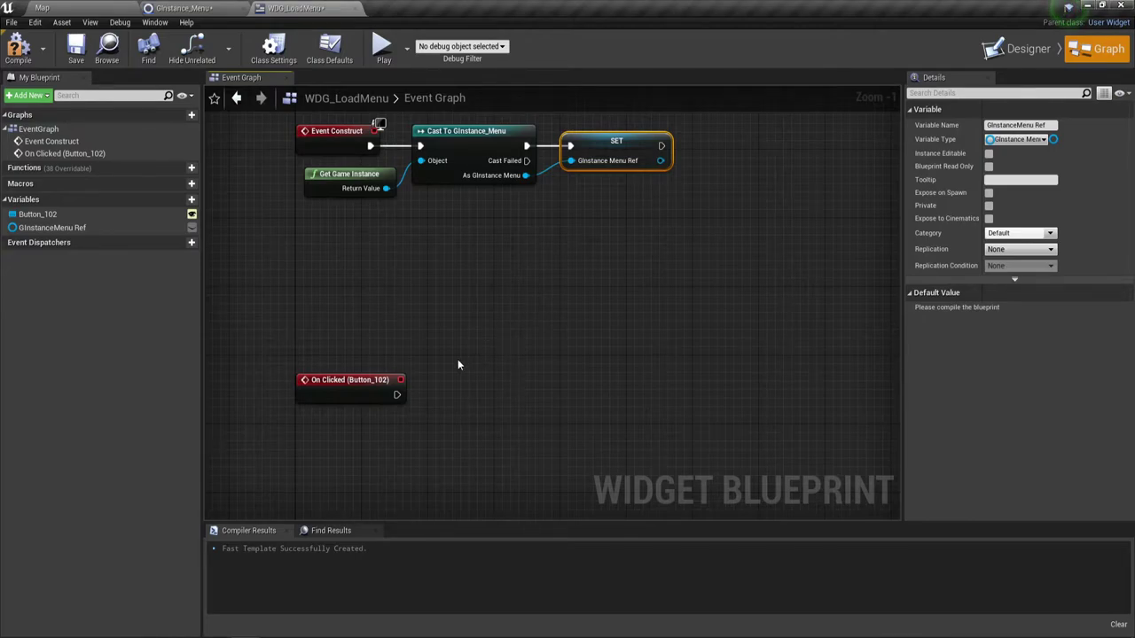
{"action": "left_click_drag", "start_coordinate": [397, 393], "coordinate": [466, 374]}
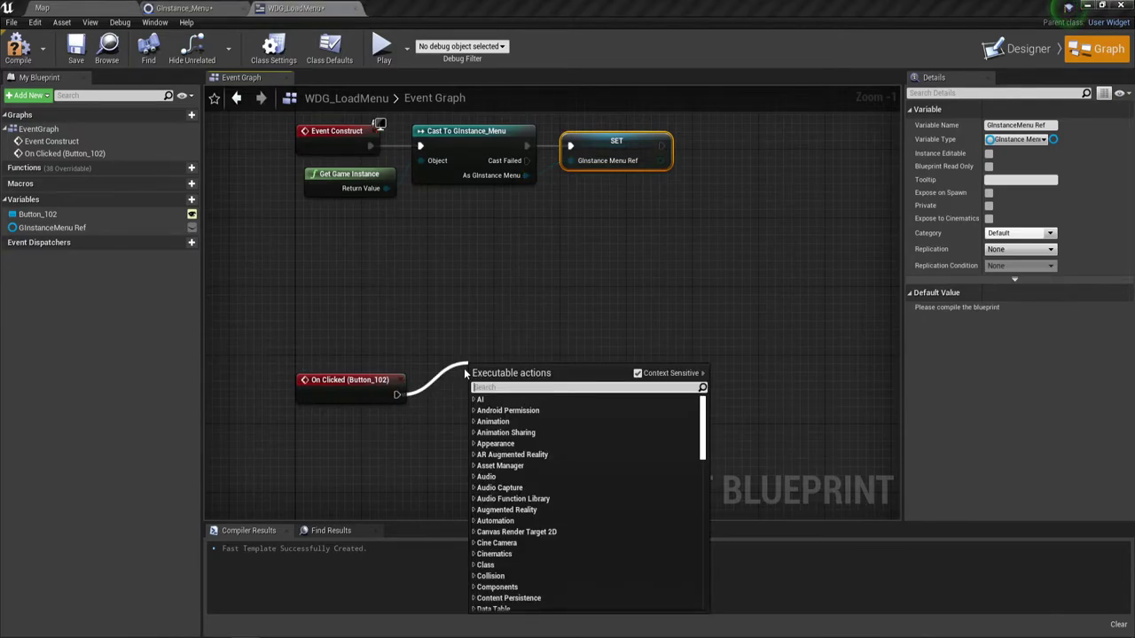
{"action": "type", "text": "re"}
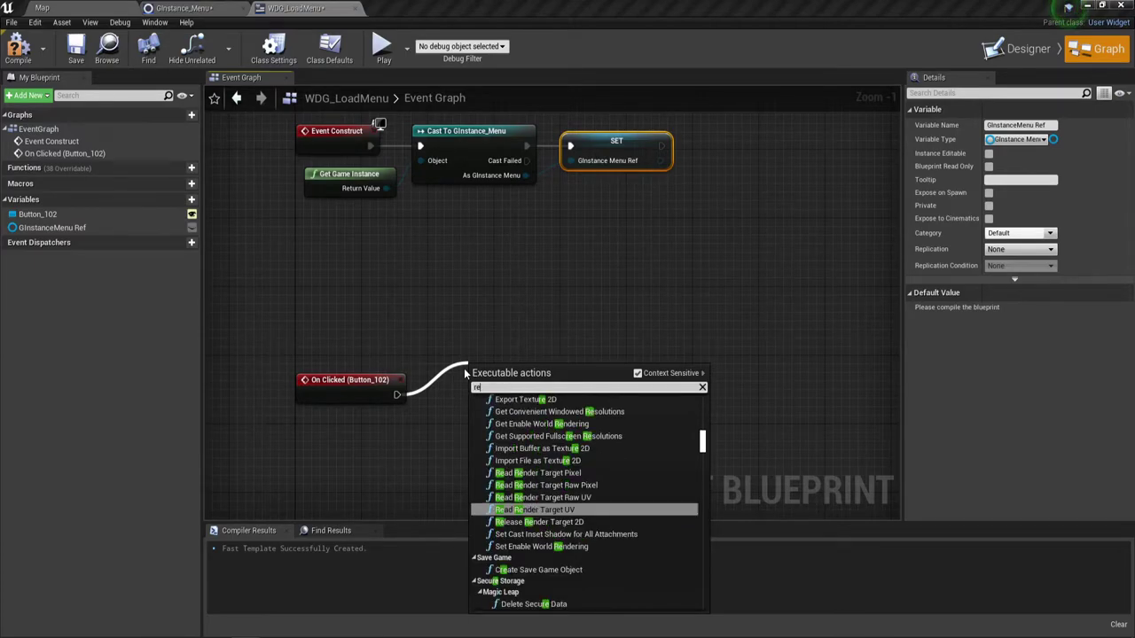
{"action": "type", "text": "move"}
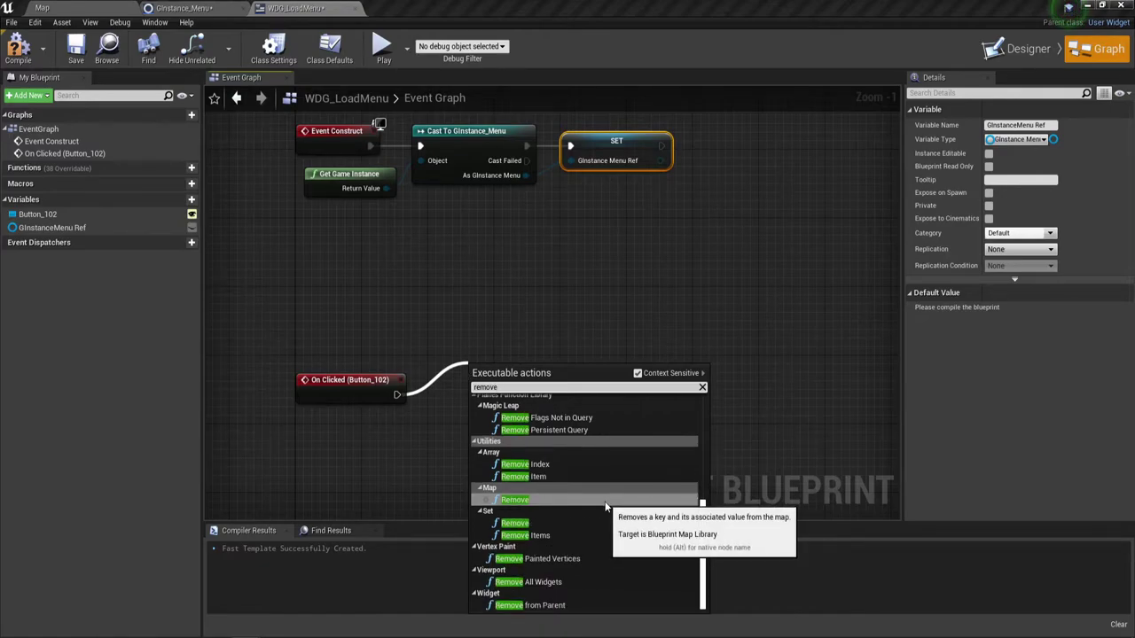
{"action": "left_click", "coordinate": [554, 606]}
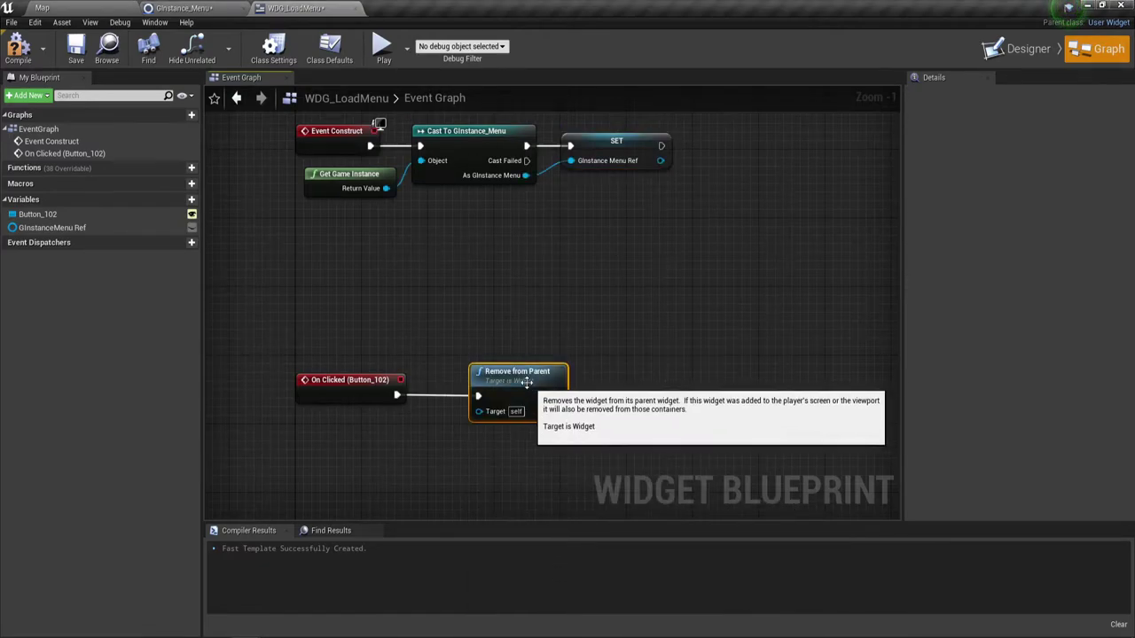
{"action": "left_click_drag", "start_coordinate": [524, 381], "coordinate": [490, 381]}
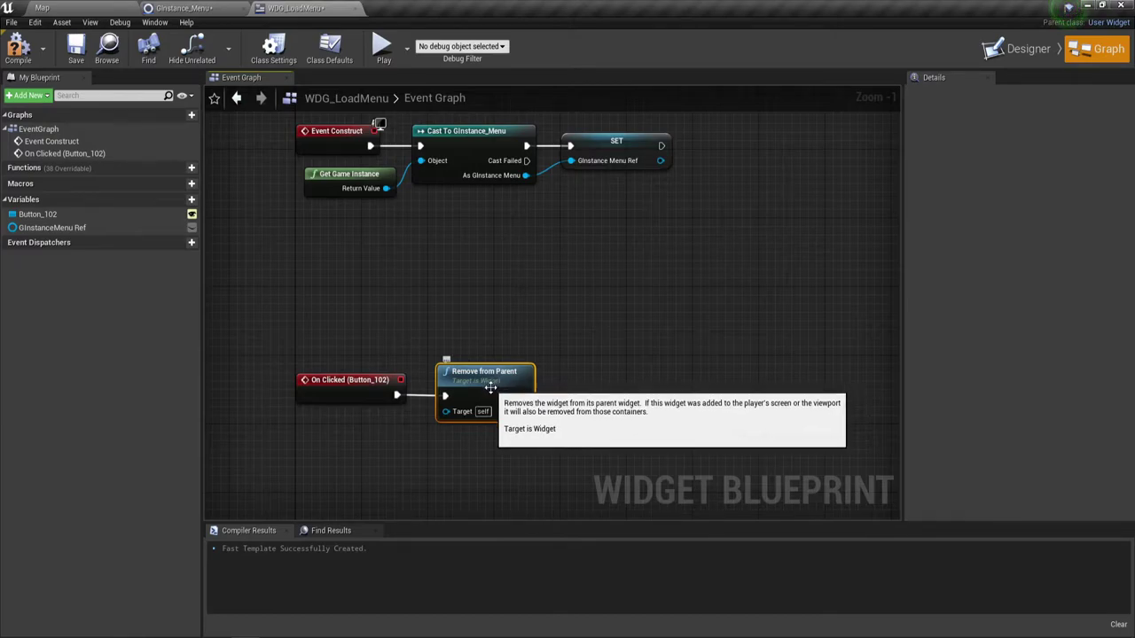
{"action": "right_click_drag", "start_coordinate": [524, 390], "coordinate": [497, 339]}
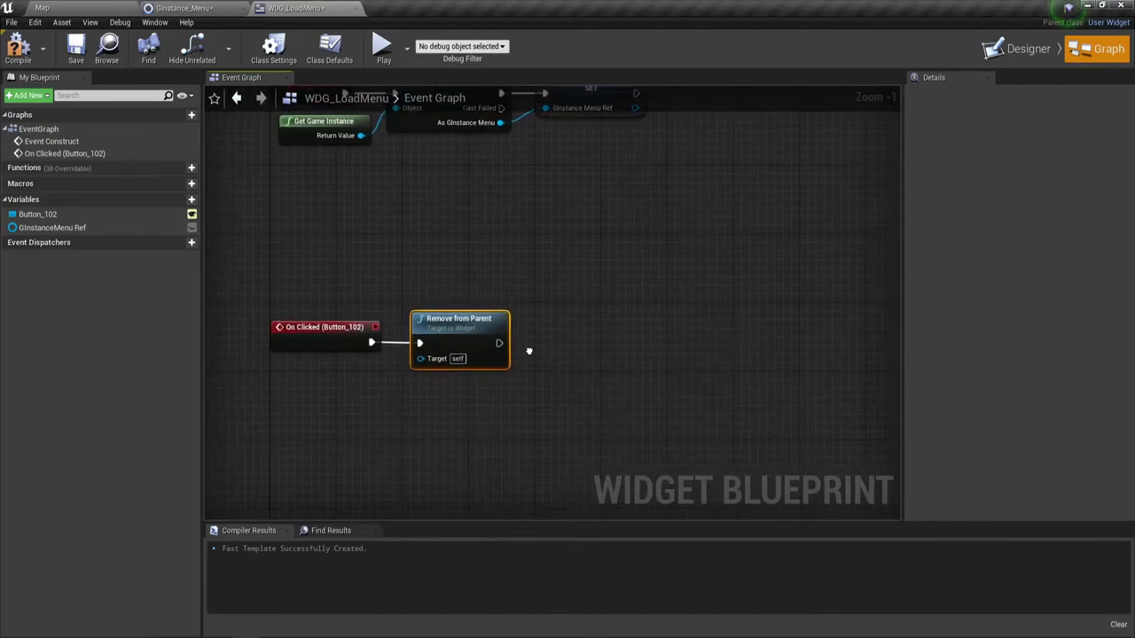
Step: Add a new variable to WDG_LoadMenu and name it E_Load
{"action": "left_click", "coordinate": [190, 200]}
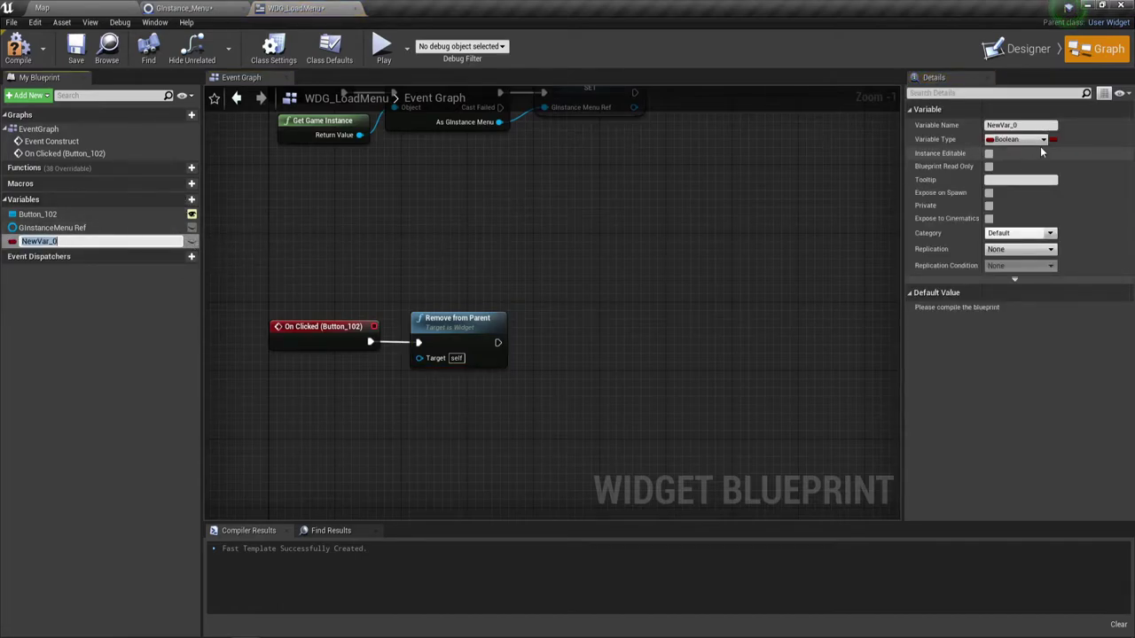
{"action": "left_click", "coordinate": [998, 126]}
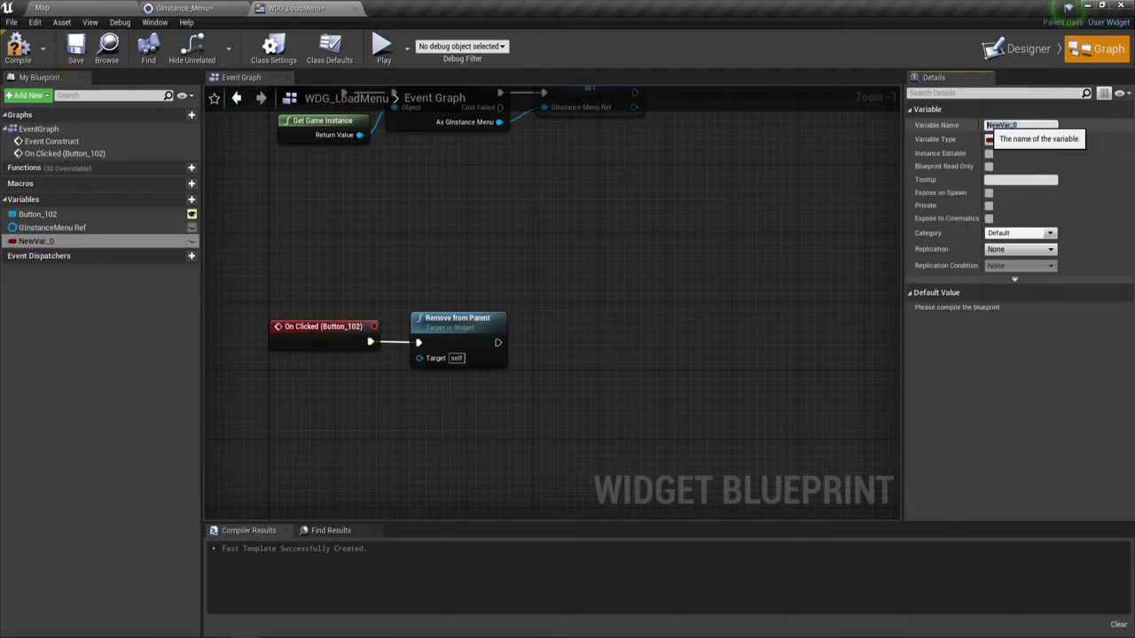
{"action": "type", "text": "E_"}
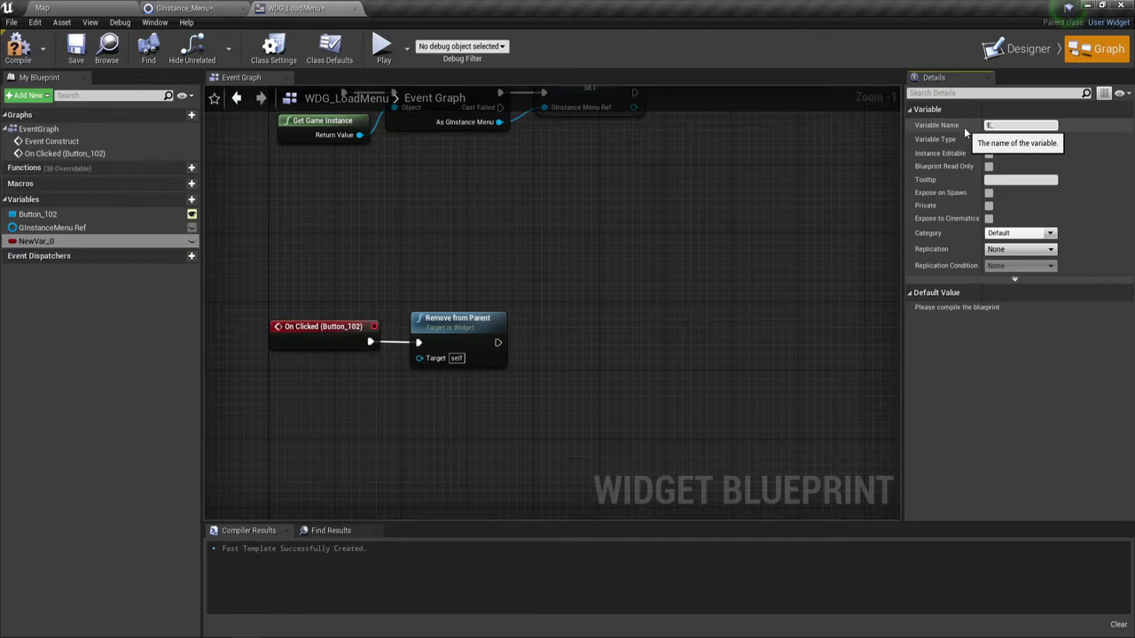
{"action": "type", "text": "load"}
{"action": "type", "text": "G"}
{"action": "type", "text": "a"}
{"action": "key", "text": "BackSpace"}
{"action": "key", "text": "BackSpace"}
{"action": "key", "text": "BackSpace"}
{"action": "key", "text": "BackSpace"}
{"action": "type", "text": "Loa"}
{"action": "key", "text": "Return"}
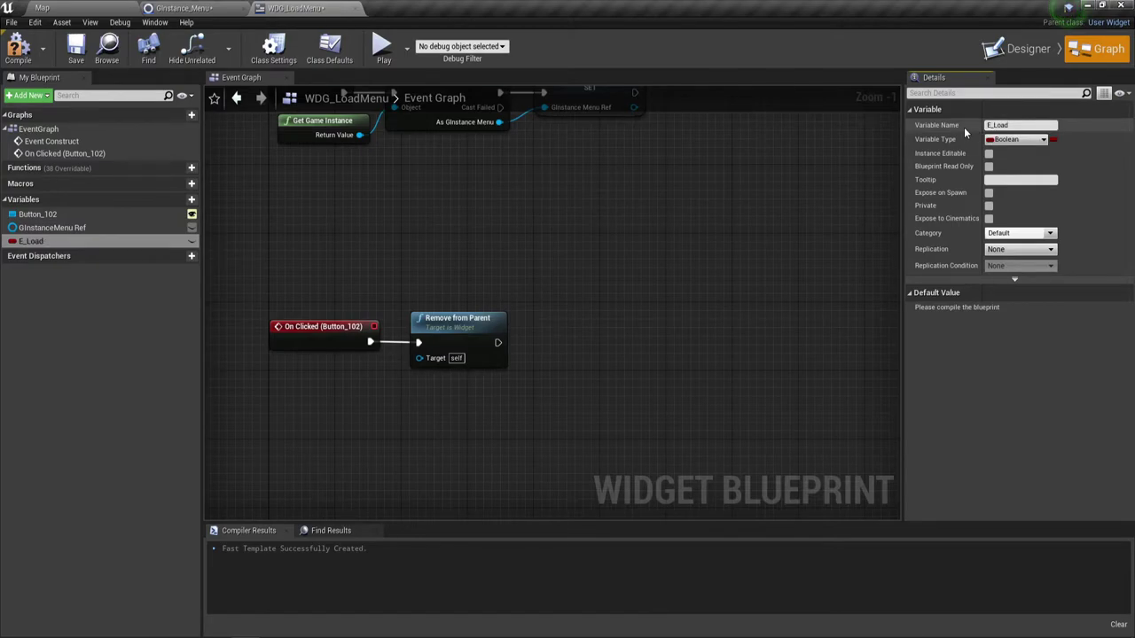
Step: Set the E_Load variable's type to the E Load Game enum
{"action": "left_click", "coordinate": [142, 10]}
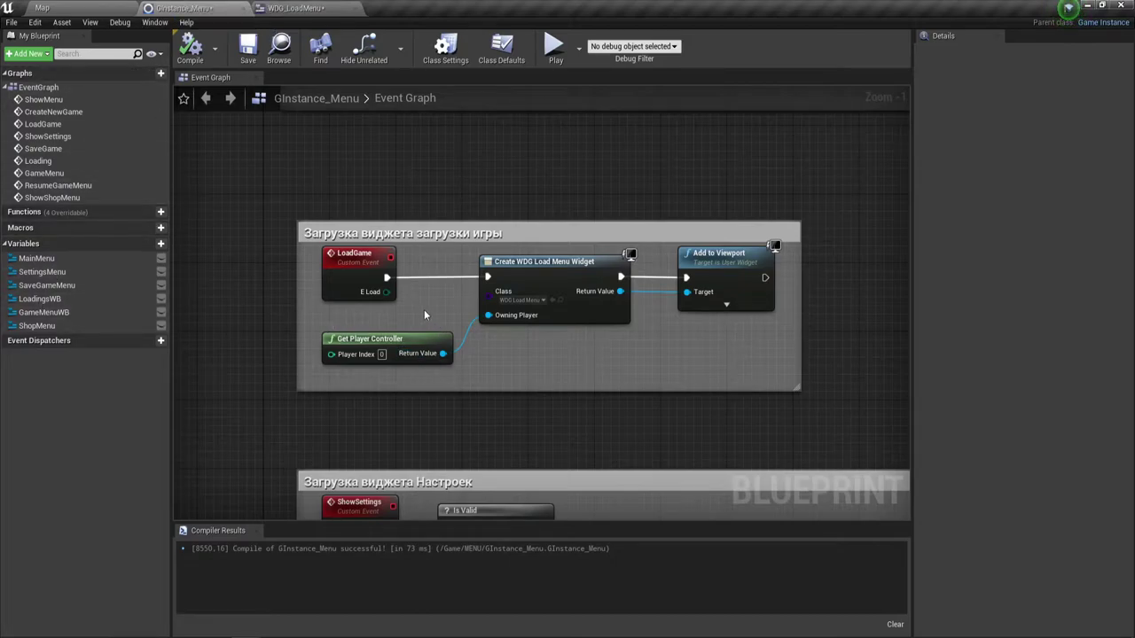
{"action": "left_click", "coordinate": [327, 7]}
{"action": "left_click", "coordinate": [1018, 140]}
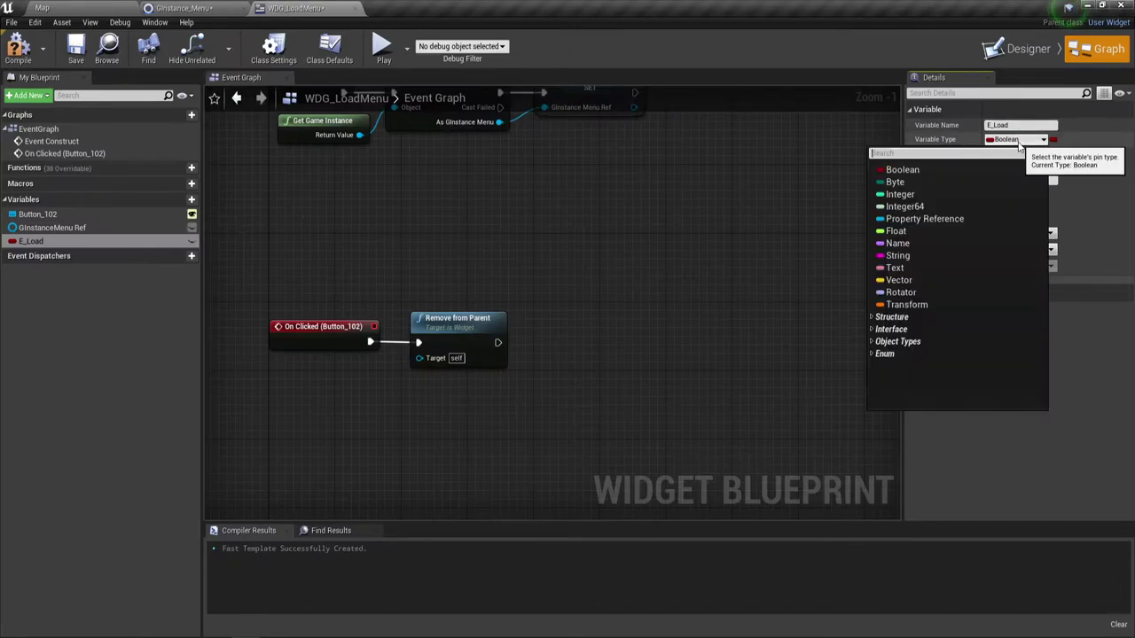
{"action": "type", "text": "e"}
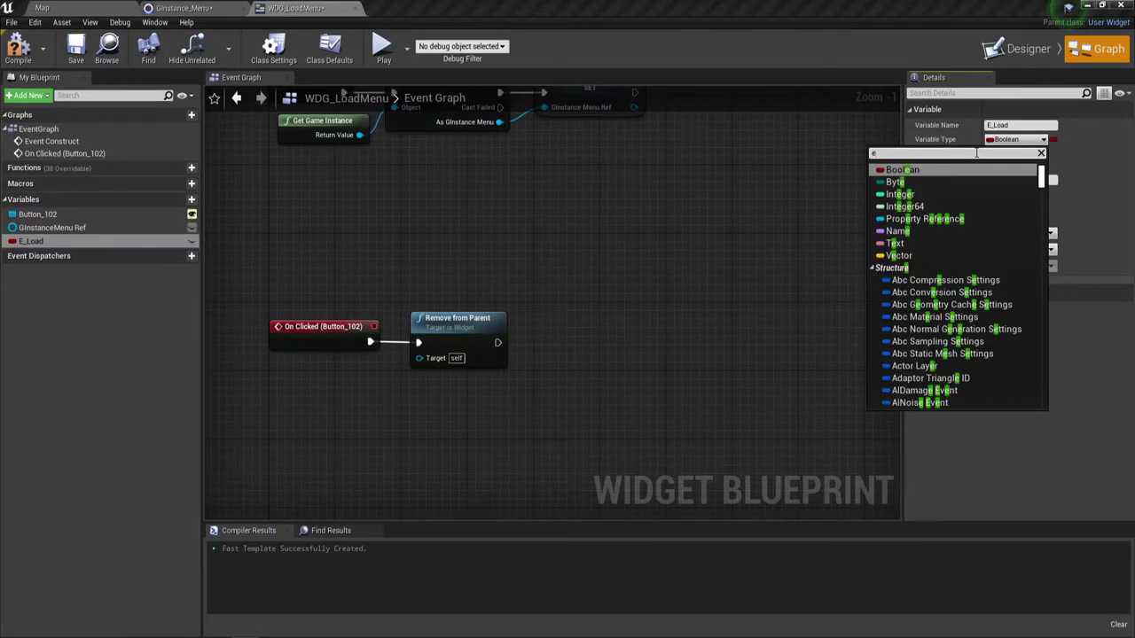
{"action": "type", "text": "lo"}
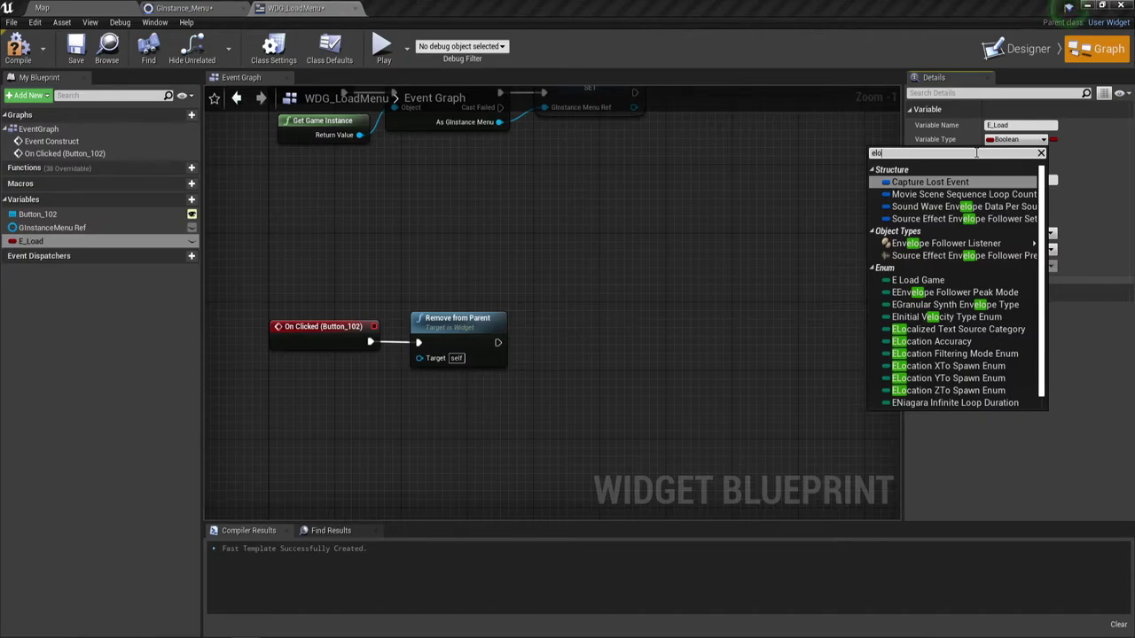
{"action": "type", "text": "ad"}
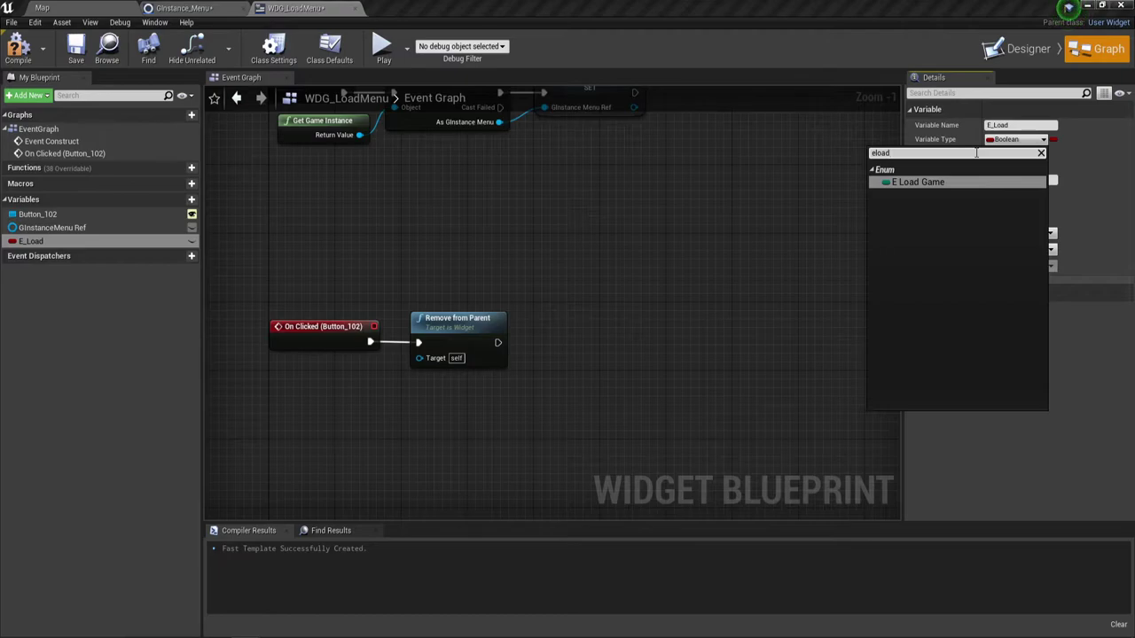
{"action": "left_click", "coordinate": [920, 182]}
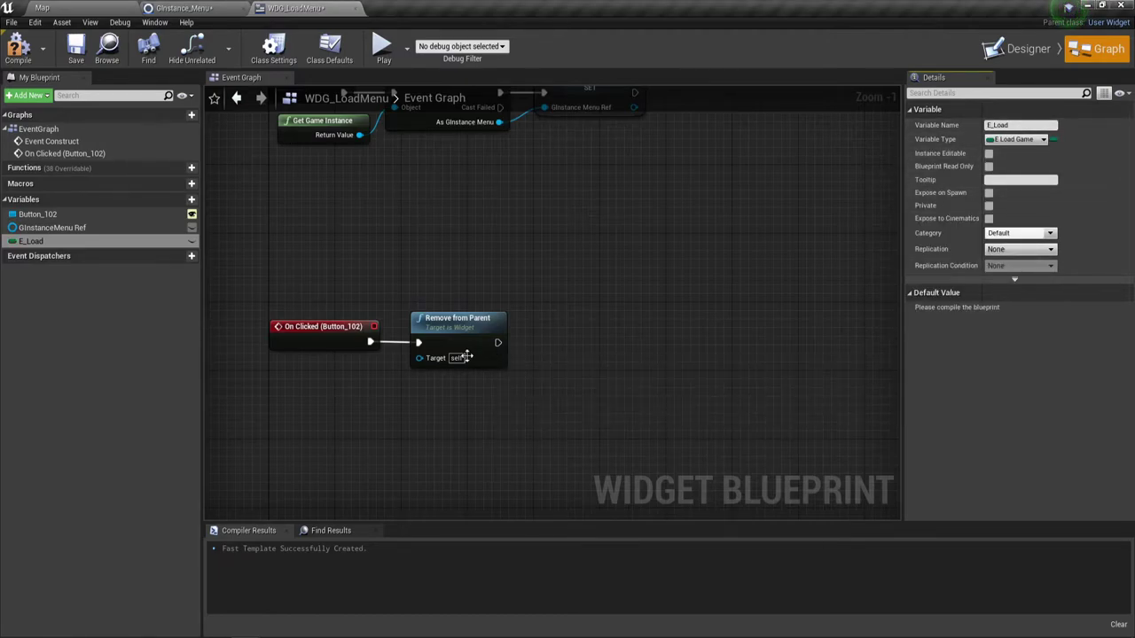
Step: Tick Instance Editable and Expose on Spawn on E_Load, then compile WDG_LoadMenu
{"action": "left_click", "coordinate": [191, 240]}
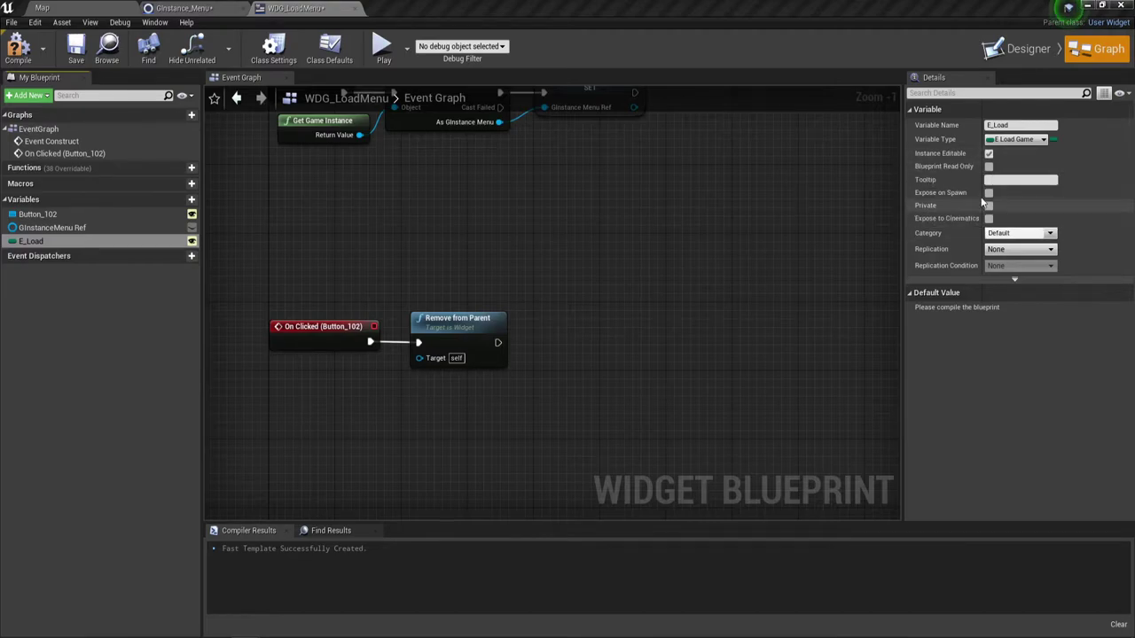
{"action": "left_click", "coordinate": [989, 192]}
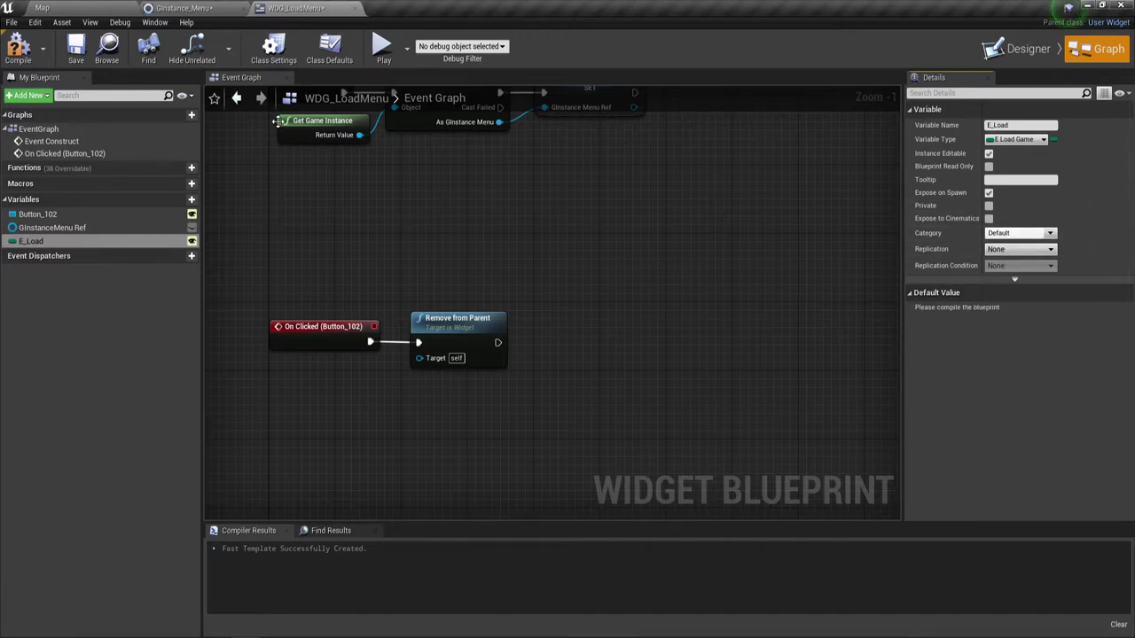
{"action": "left_click", "coordinate": [18, 46]}
Step: Keep E_Load's default value at WDG_Menu and save WDG_LoadMenu
{"action": "left_click", "coordinate": [1015, 309]}
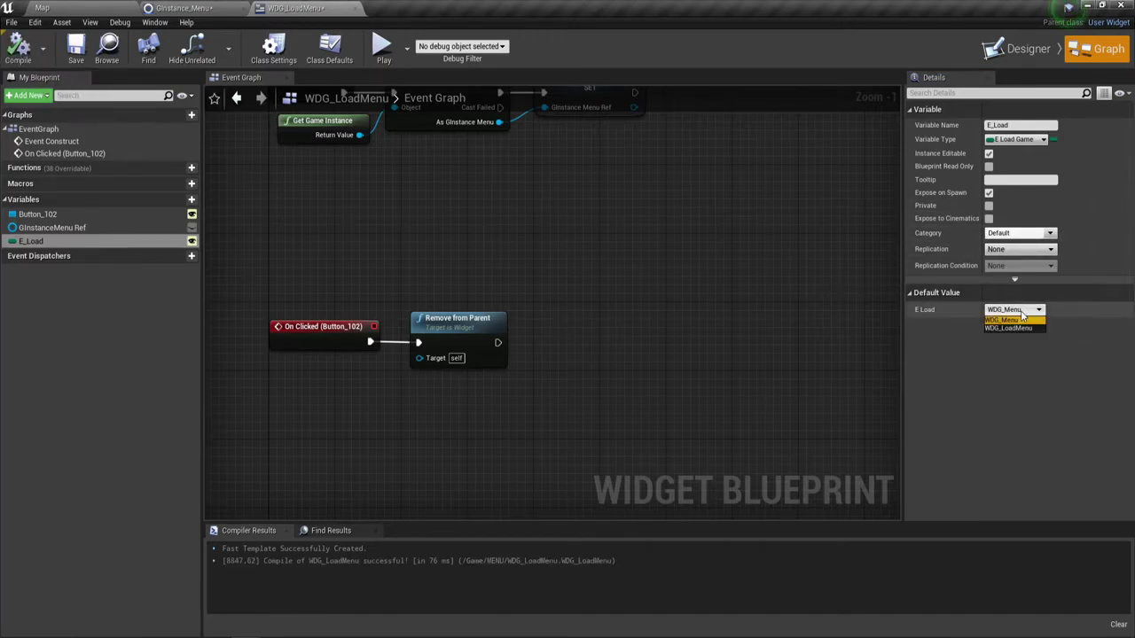
{"action": "left_click", "coordinate": [1023, 318]}
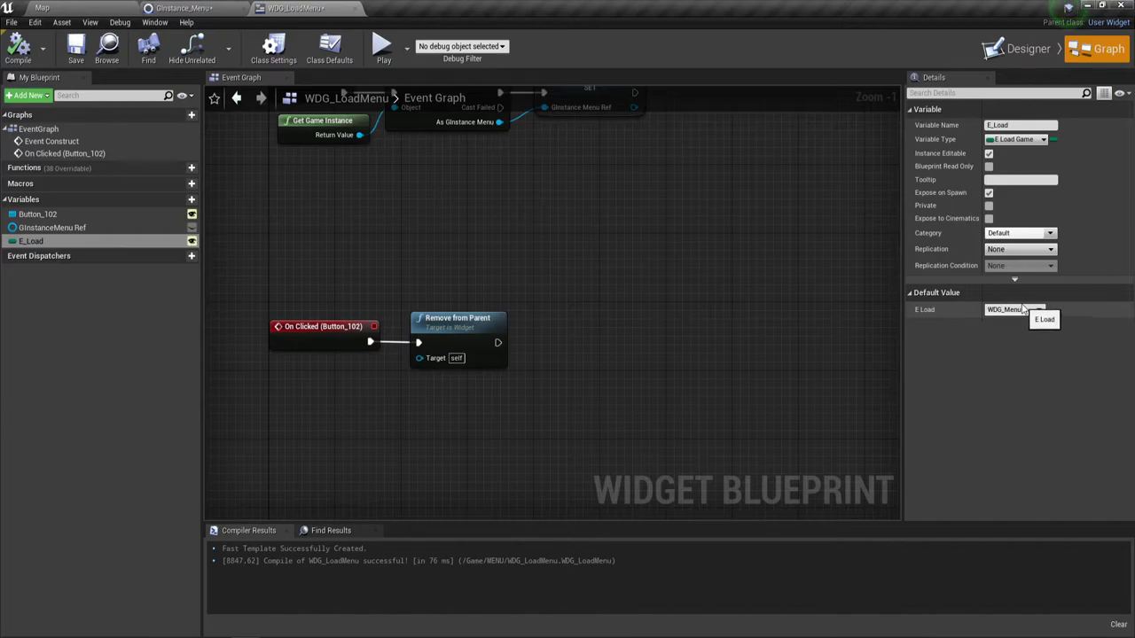
{"action": "left_click", "coordinate": [1024, 310]}
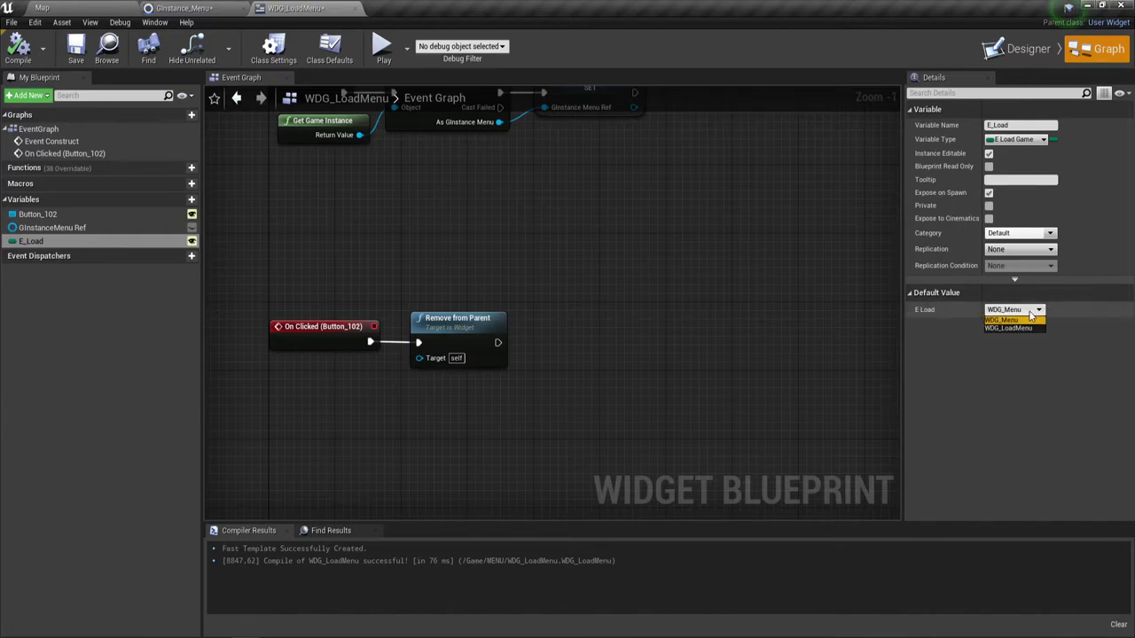
{"action": "left_click", "coordinate": [1020, 320]}
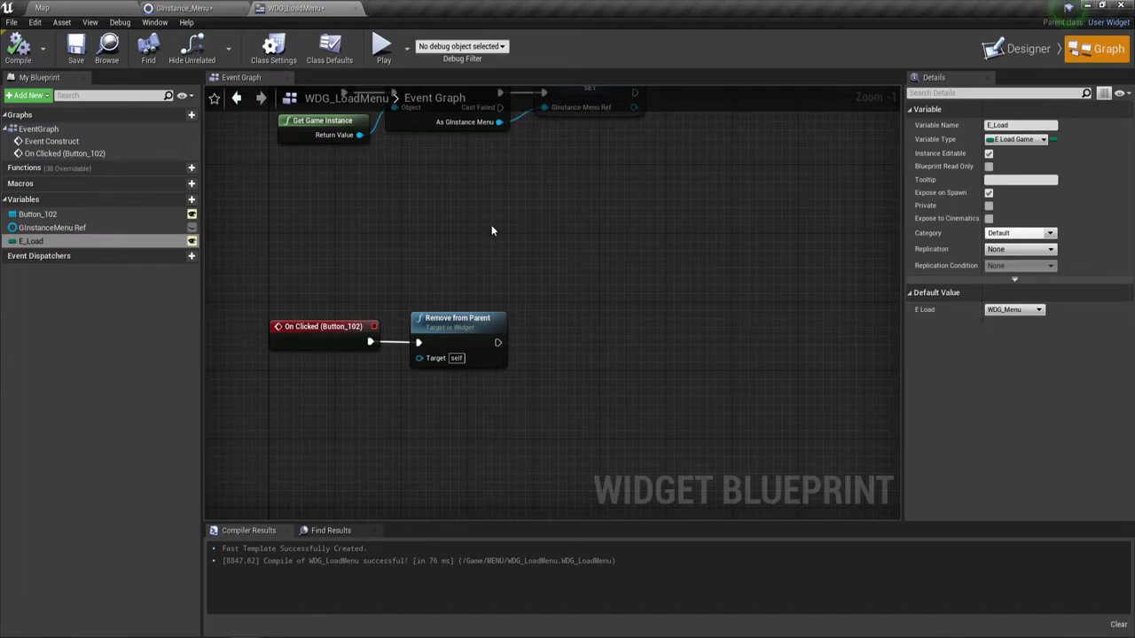
{"action": "left_click", "coordinate": [75, 49]}
{"action": "right_click_drag", "start_coordinate": [510, 424], "coordinate": [546, 353]}
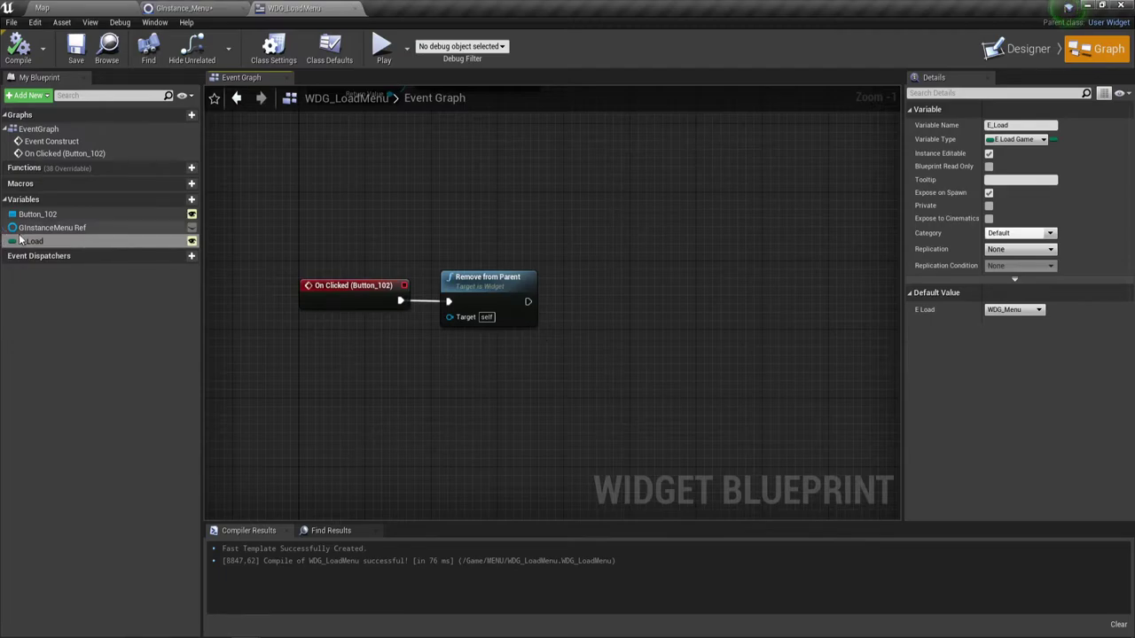
Step: Add an E_Load getter feeding a Switch on E_LoadGame, run from Remove from Parent
{"action": "mouse_move", "coordinate": [32, 241]}
{"action": "left_mouse_down"}
{"action": "mouse_move", "coordinate": [450, 362]}
{"action": "mouse_move", "coordinate": [560, 282]}
{"action": "left_mouse_up"}
{"action": "type", "text": "swi"}
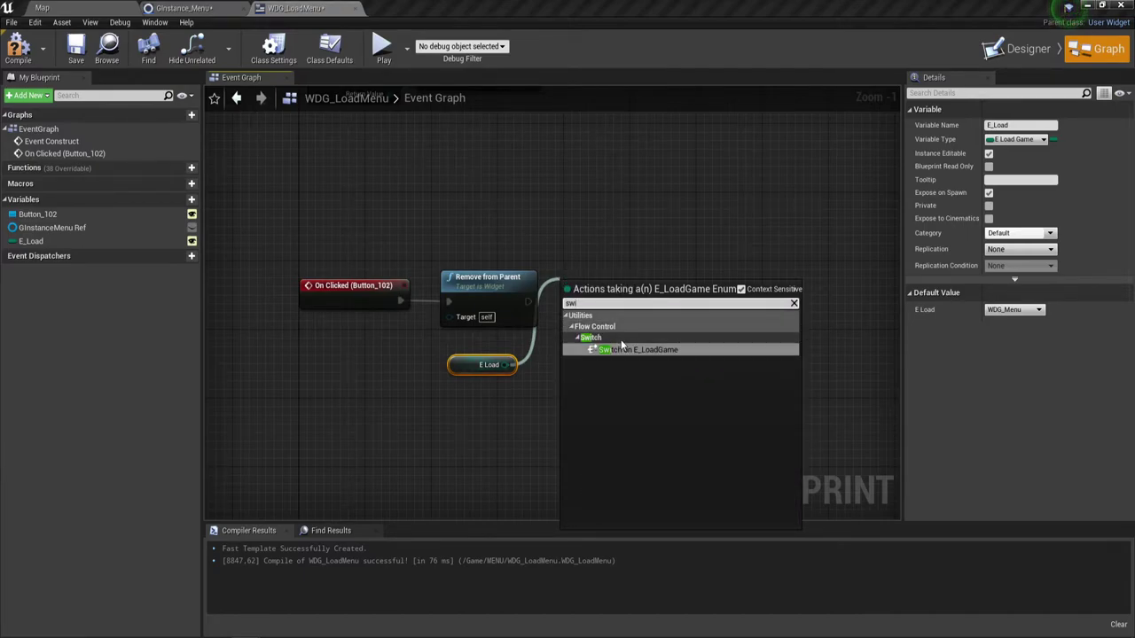
{"action": "left_click", "coordinate": [620, 348]}
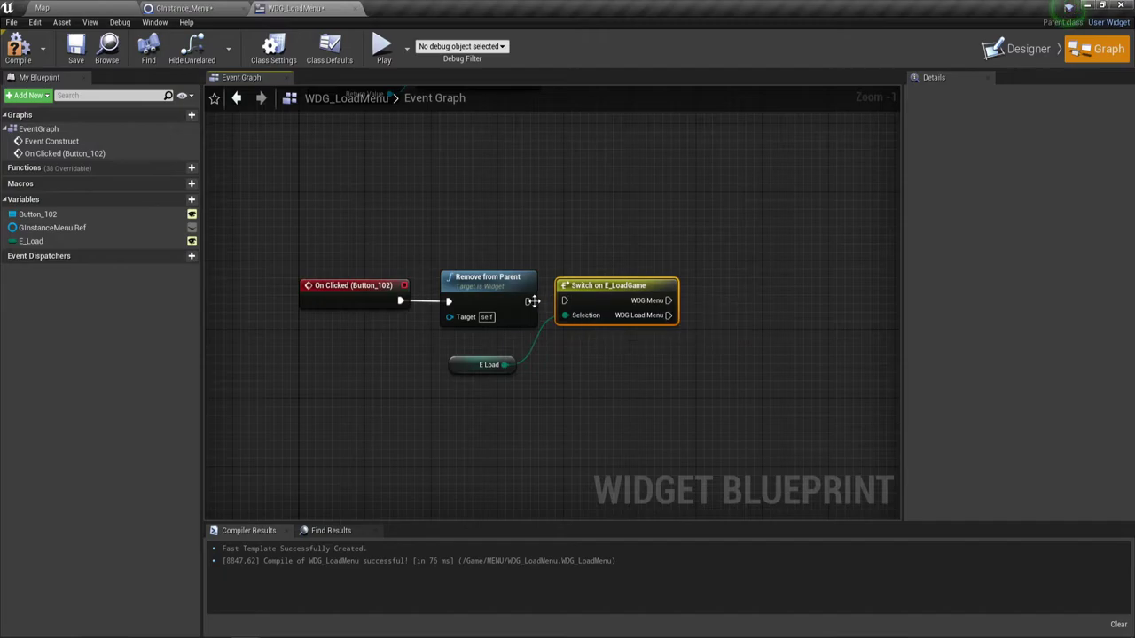
{"action": "left_click_drag", "start_coordinate": [529, 301], "coordinate": [566, 301]}
Step: Search for a Show action from the switch's WDG Menu case, then dismiss the list
{"action": "right_click_drag", "start_coordinate": [640, 345], "coordinate": [572, 334]}
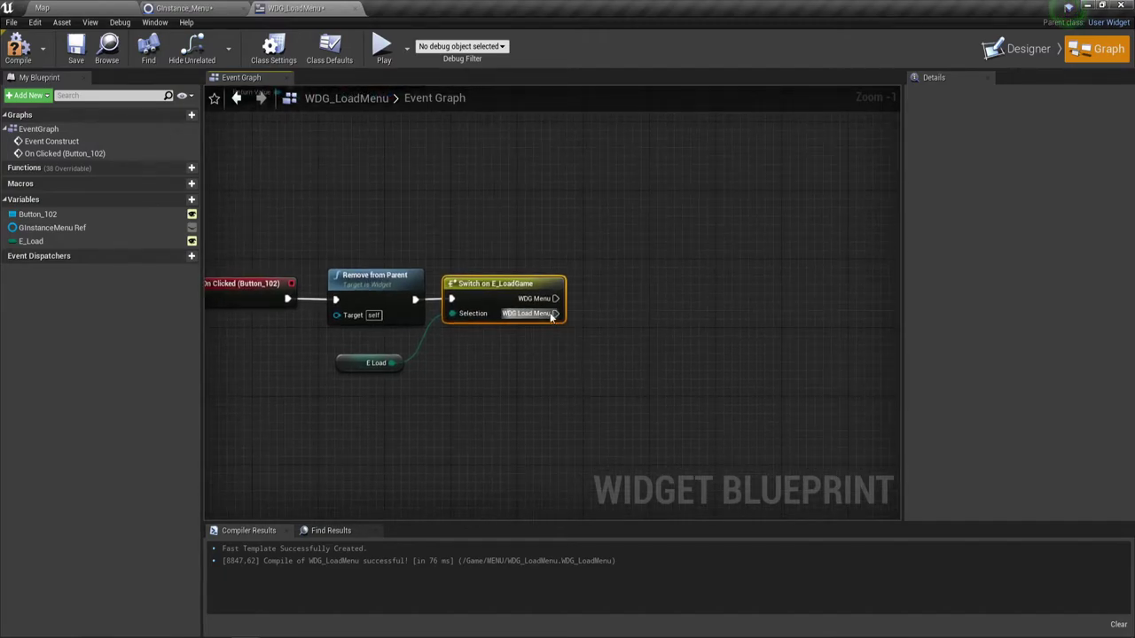
{"action": "left_click_drag", "start_coordinate": [555, 299], "coordinate": [589, 276]}
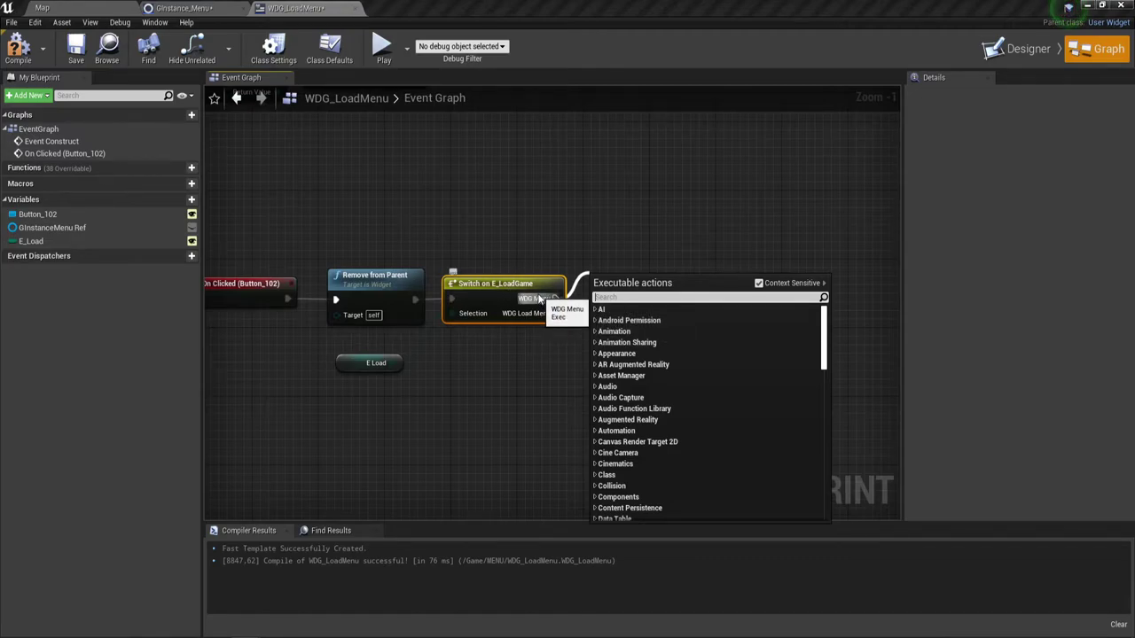
{"action": "type", "text": "s"}
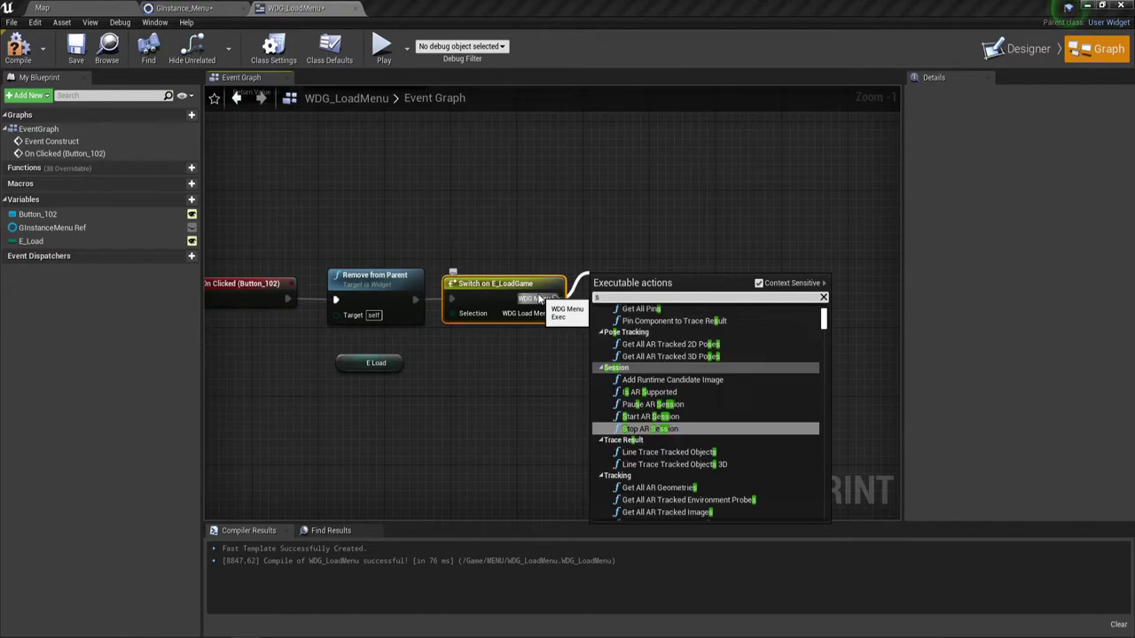
{"action": "type", "text": "ho"}
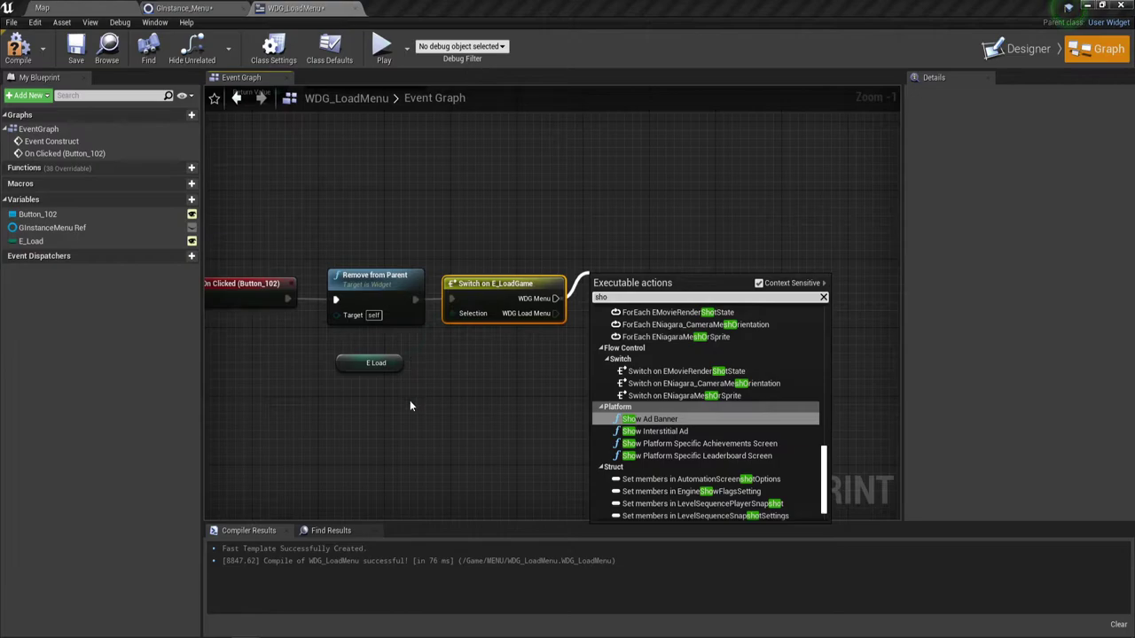
{"action": "left_click", "coordinate": [459, 403]}
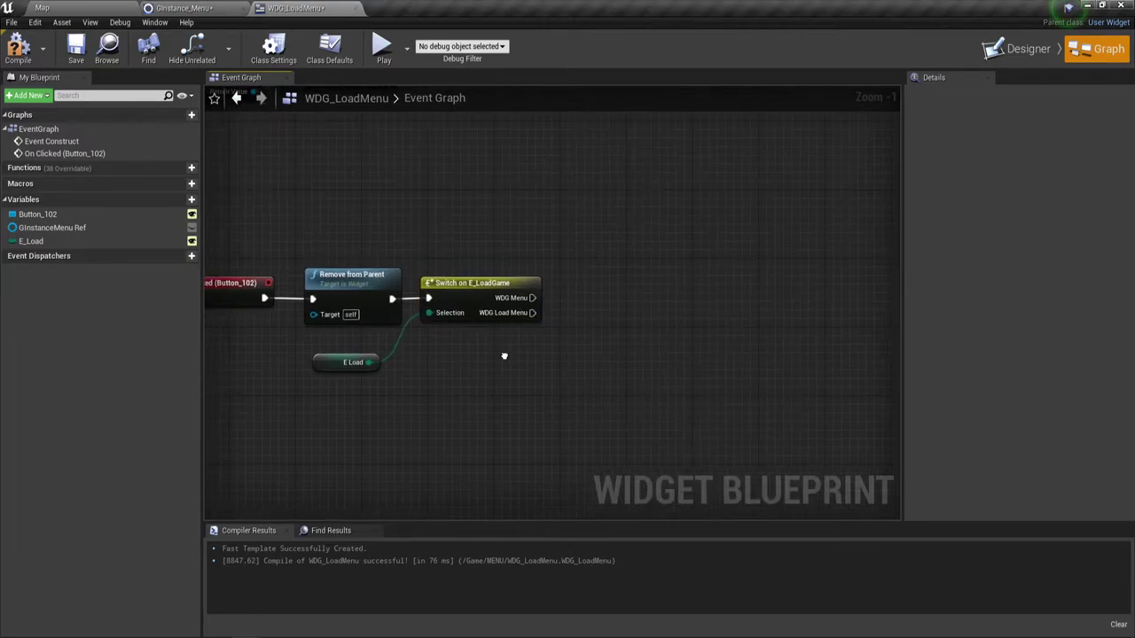
Step: Add a GInstanceMenu Ref getter and a Show Menu call targeting it
{"action": "left_click_drag", "start_coordinate": [81, 229], "coordinate": [532, 362]}
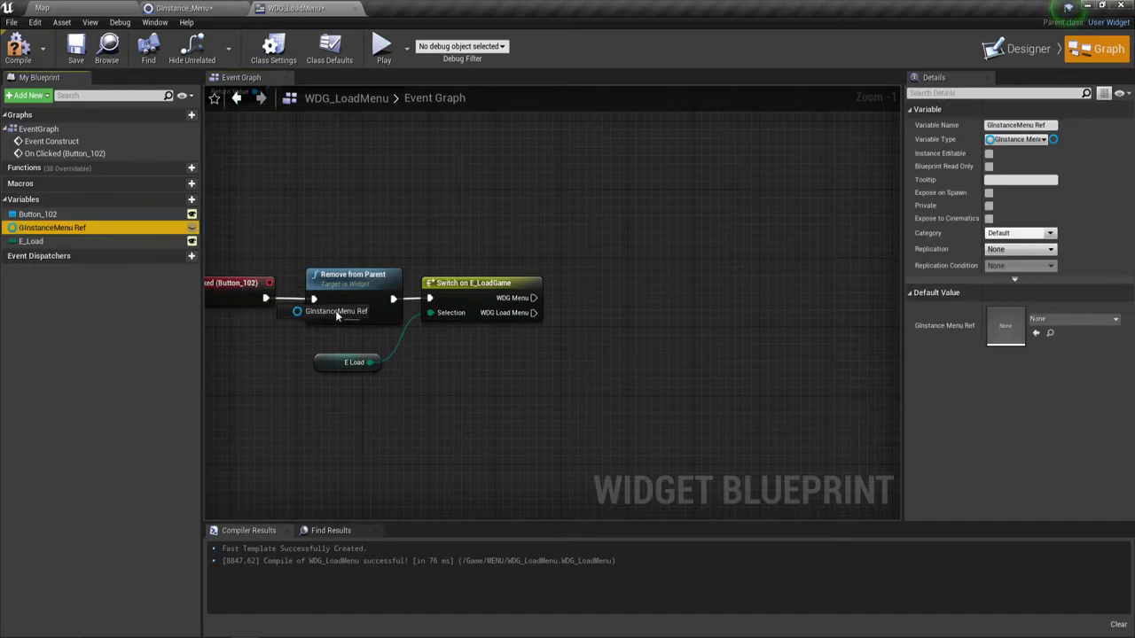
{"action": "left_click", "coordinate": [568, 373]}
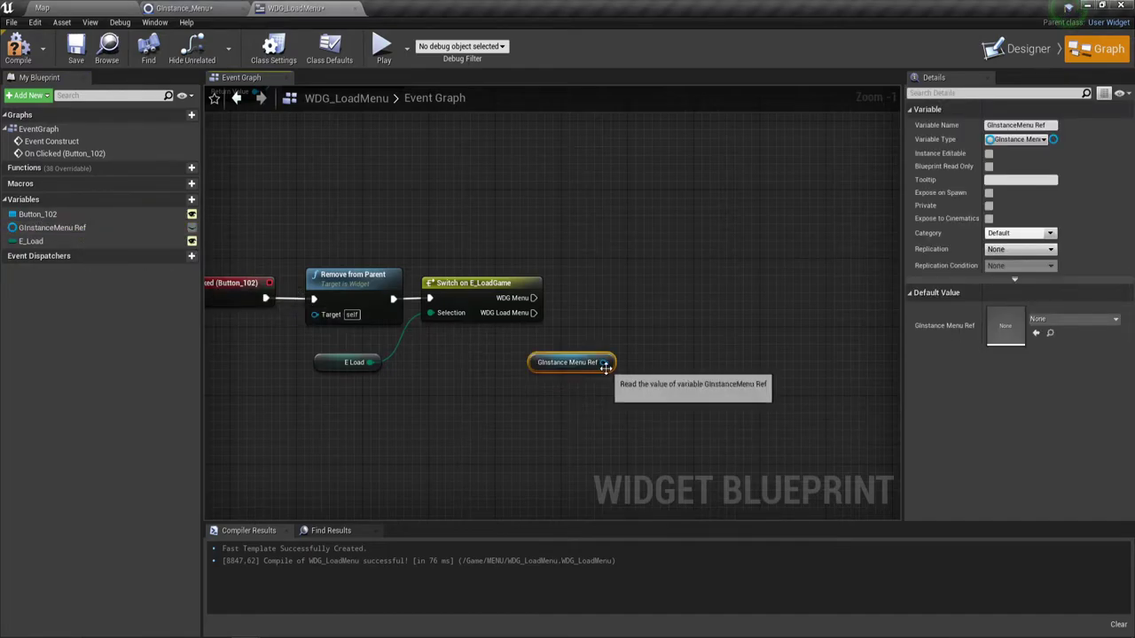
{"action": "left_click_drag", "start_coordinate": [606, 363], "coordinate": [613, 279]}
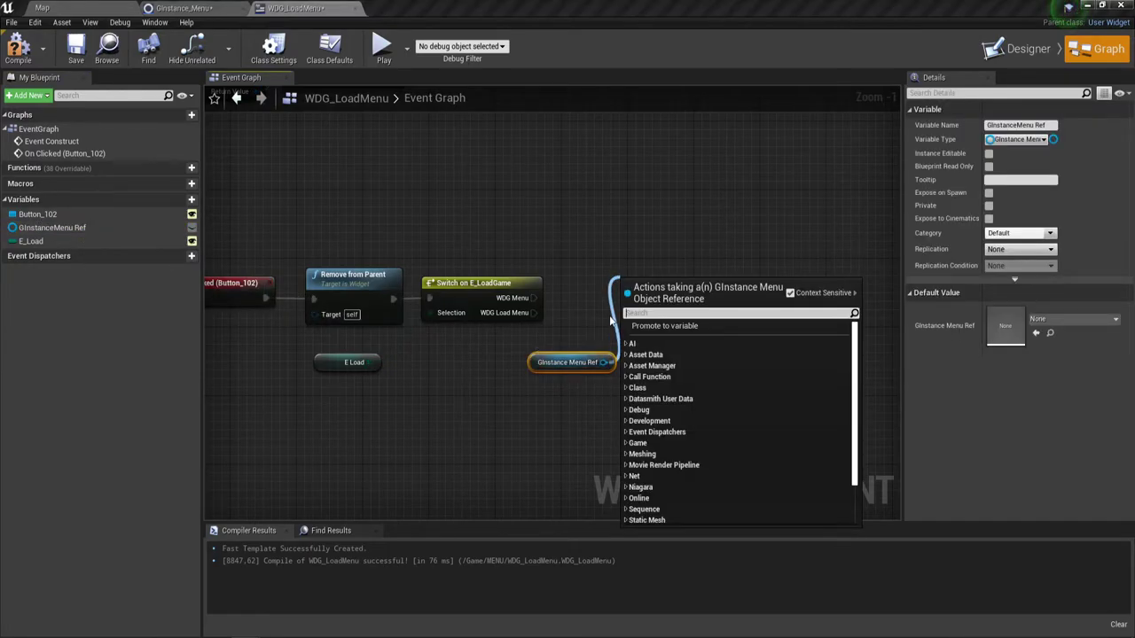
{"action": "type", "text": "show"}
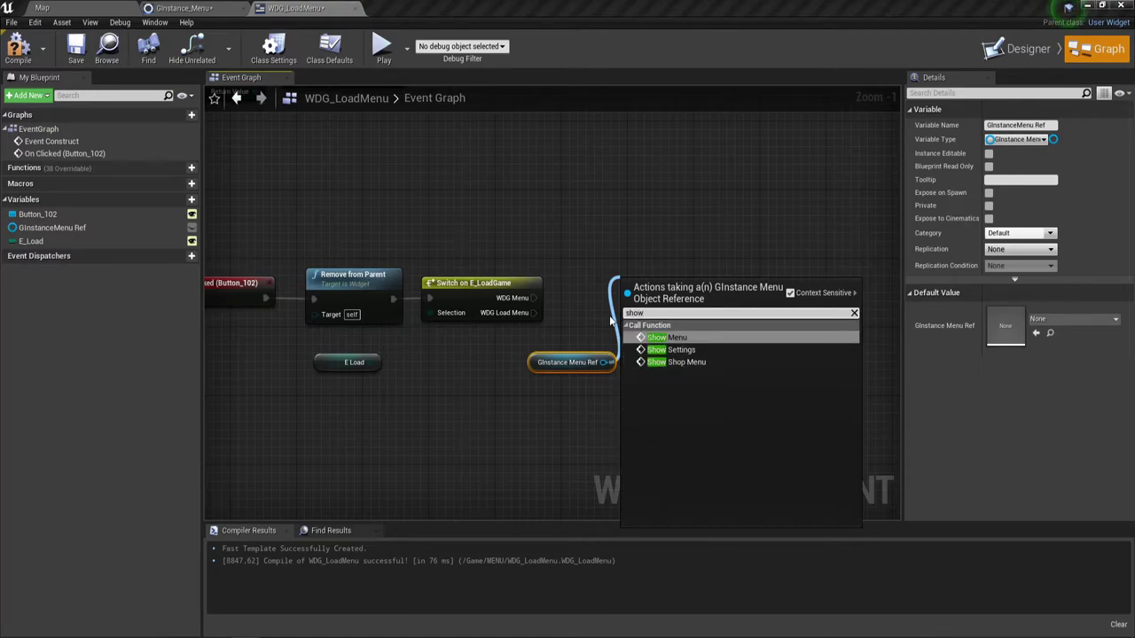
{"action": "left_click", "coordinate": [680, 341]}
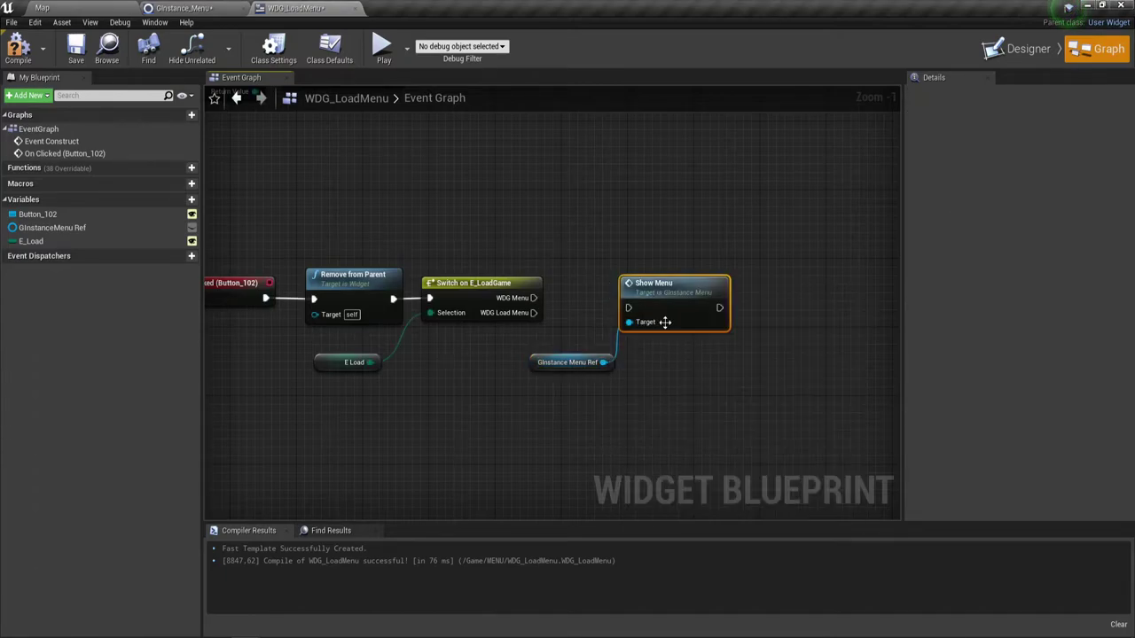
Step: Look over the GInstance_Menu event graph
{"action": "left_click", "coordinate": [184, 8]}
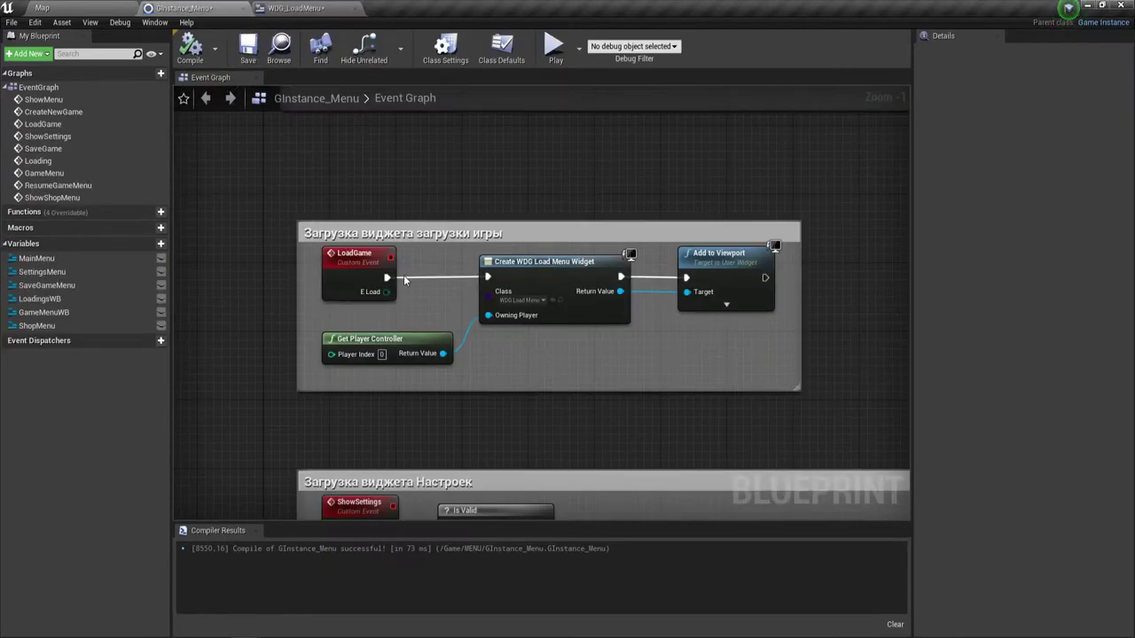
{"action": "scroll", "coordinate": [386, 277], "scroll_direction": "down", "scroll_amount": 5}
{"action": "right_click_drag", "start_coordinate": [461, 266], "coordinate": [460, 504]}
{"action": "scroll", "coordinate": [460, 422], "scroll_direction": "up", "scroll_amount": 4}
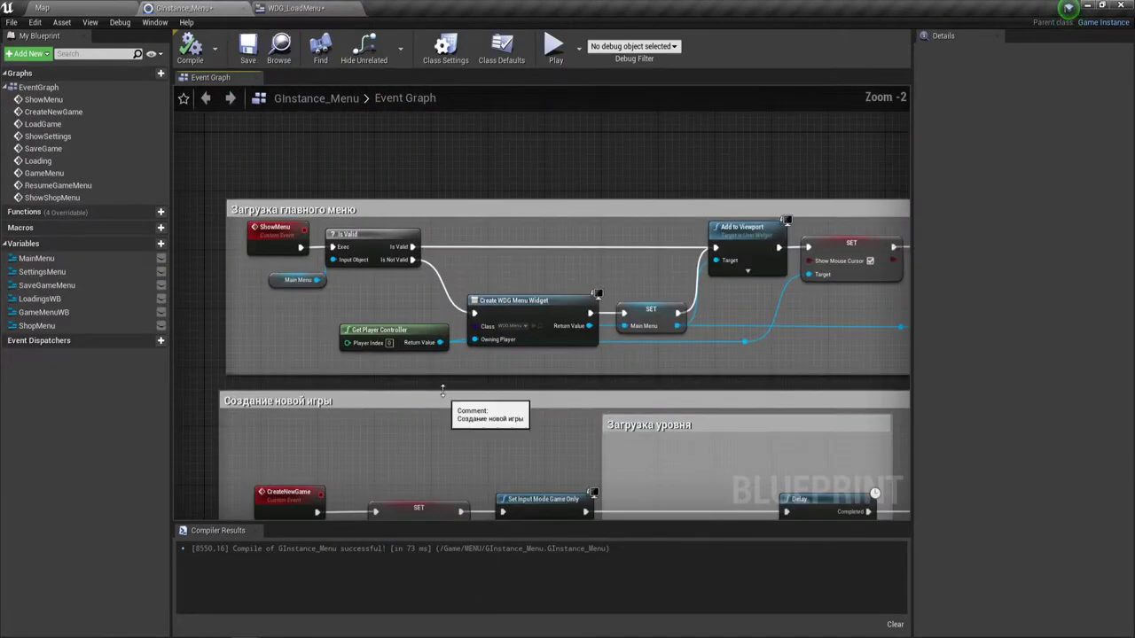
Step: Connect the switch's WDG Menu case to Show Menu and save WDG_LoadMenu
{"action": "left_click", "coordinate": [319, 9]}
{"action": "mouse_move", "coordinate": [534, 298]}
{"action": "left_mouse_down"}
{"action": "mouse_move", "coordinate": [628, 308]}
{"action": "mouse_move", "coordinate": [645, 370]}
{"action": "left_mouse_up"}
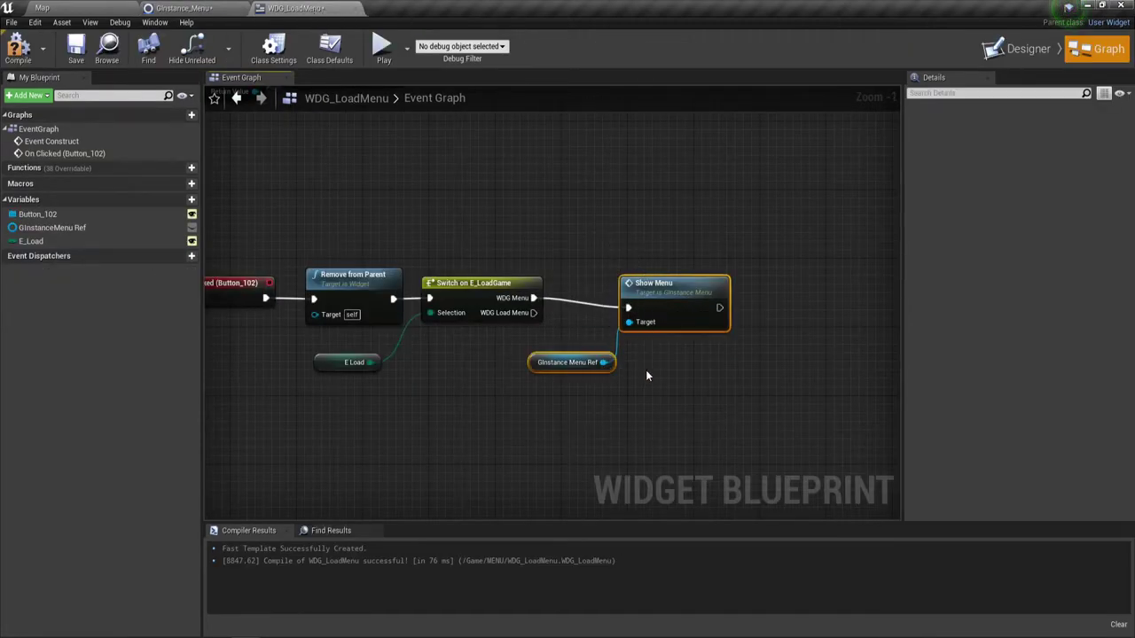
{"action": "left_click_drag", "start_coordinate": [655, 293], "coordinate": [653, 282]}
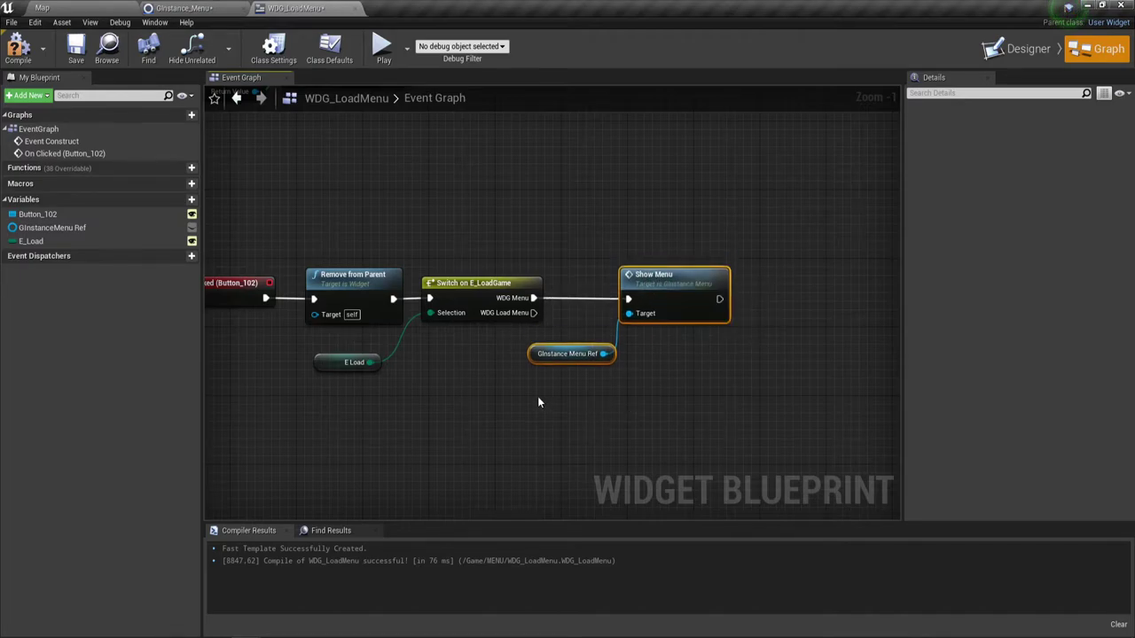
{"action": "scroll", "coordinate": [538, 398], "scroll_direction": "down", "scroll_amount": 1}
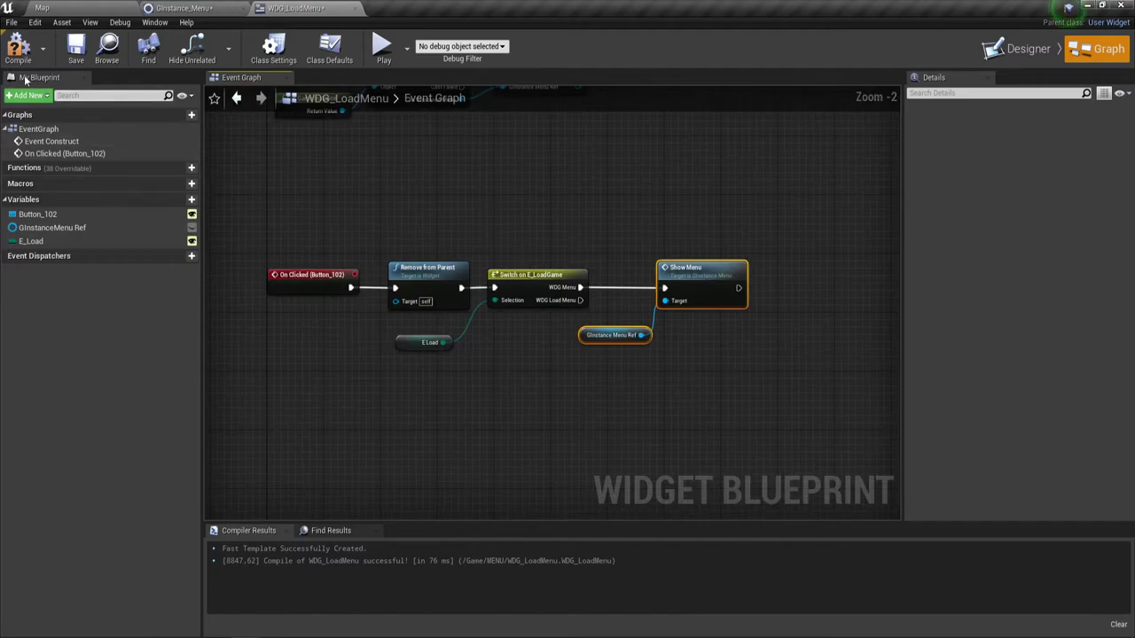
{"action": "left_click", "coordinate": [80, 53]}
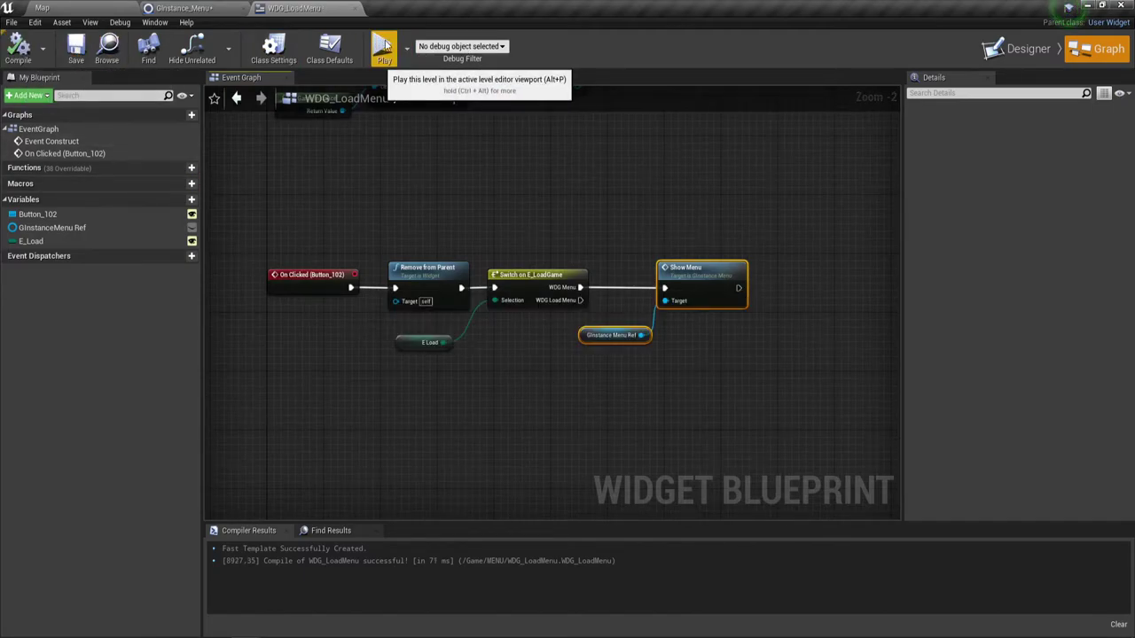
Step: Add a Text block to the WDG_LoadMenu canvas reading 'Load game'
{"action": "left_click", "coordinate": [1020, 49]}
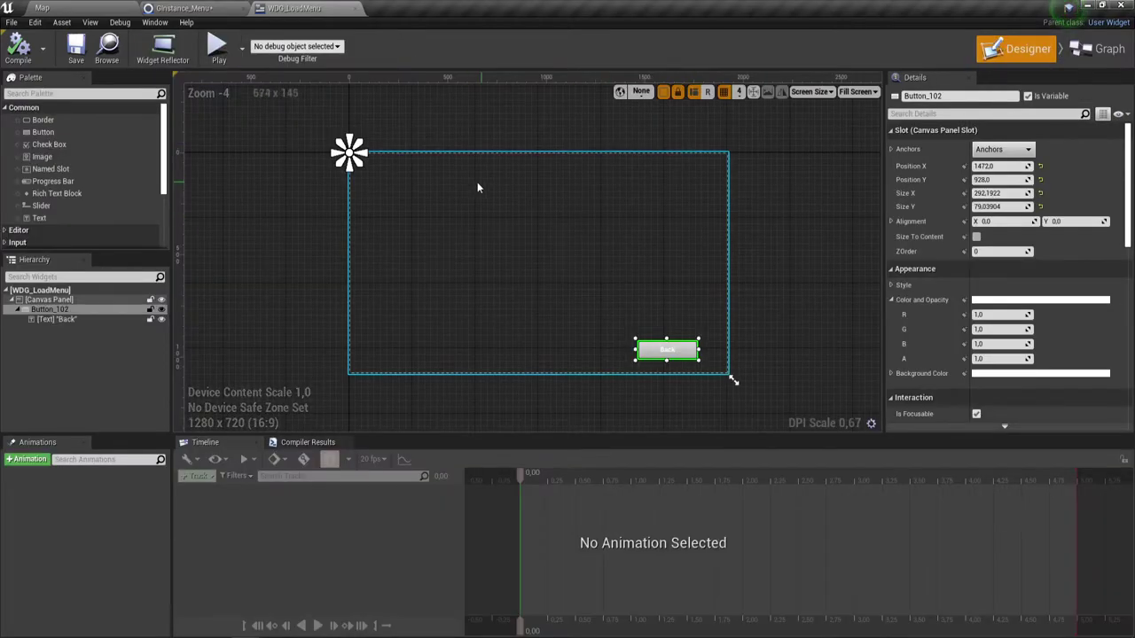
{"action": "left_click", "coordinate": [39, 217]}
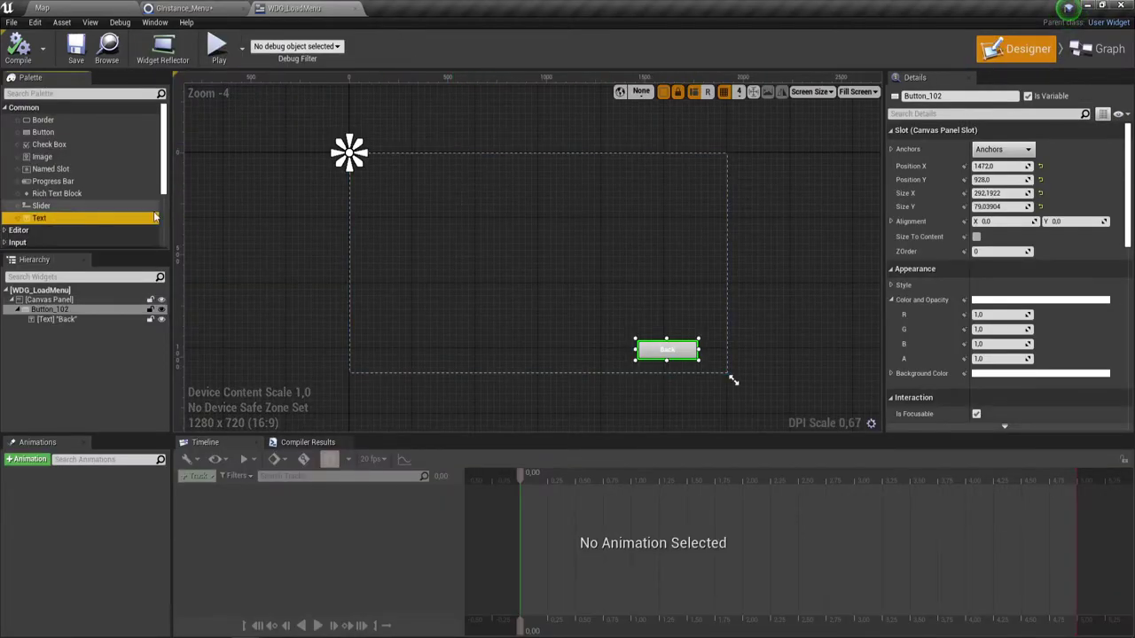
{"action": "left_click", "coordinate": [436, 194]}
{"action": "left_click_drag", "start_coordinate": [53, 217], "coordinate": [467, 193]}
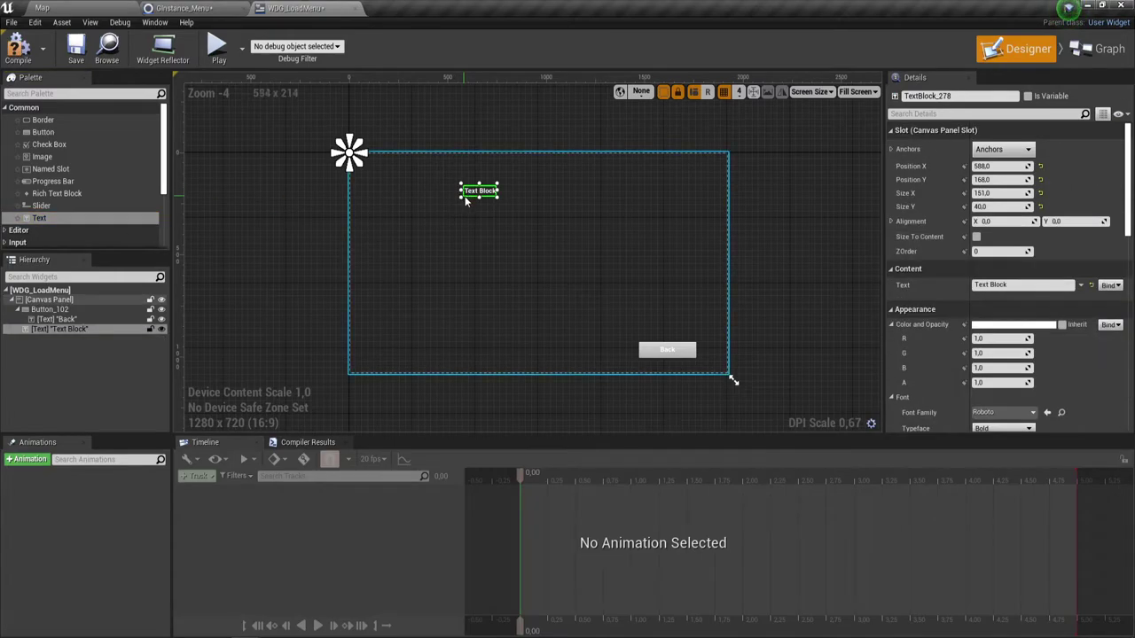
{"action": "left_click", "coordinate": [1022, 284]}
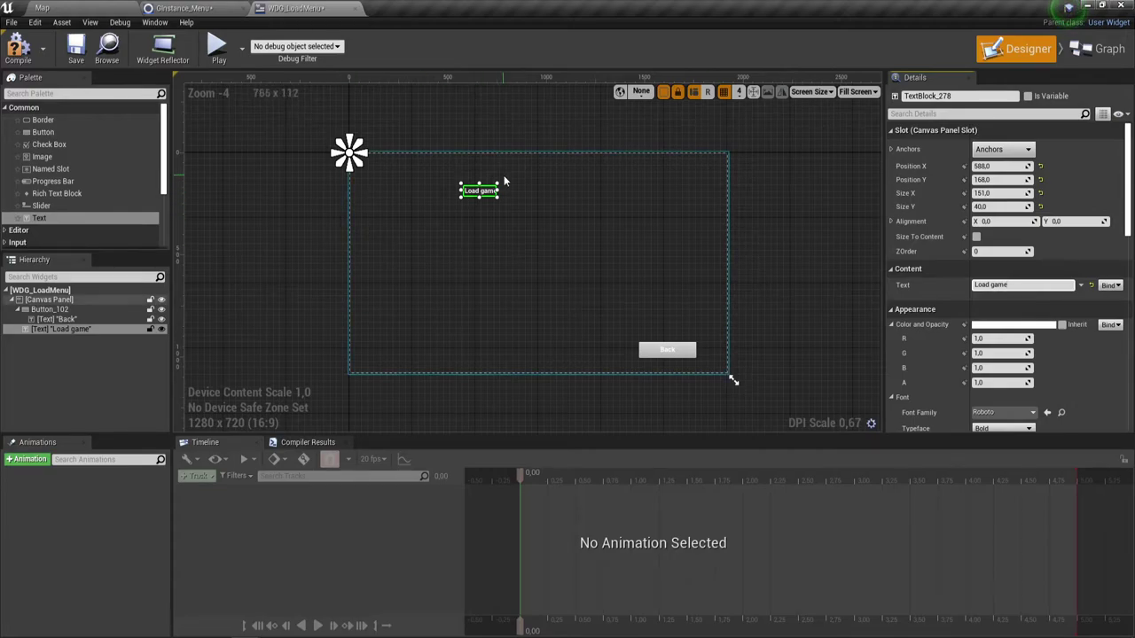
Step: Set the title's font size to 53 and move it to the top centre
{"action": "scroll", "coordinate": [1017, 382], "scroll_direction": "down", "scroll_amount": 1}
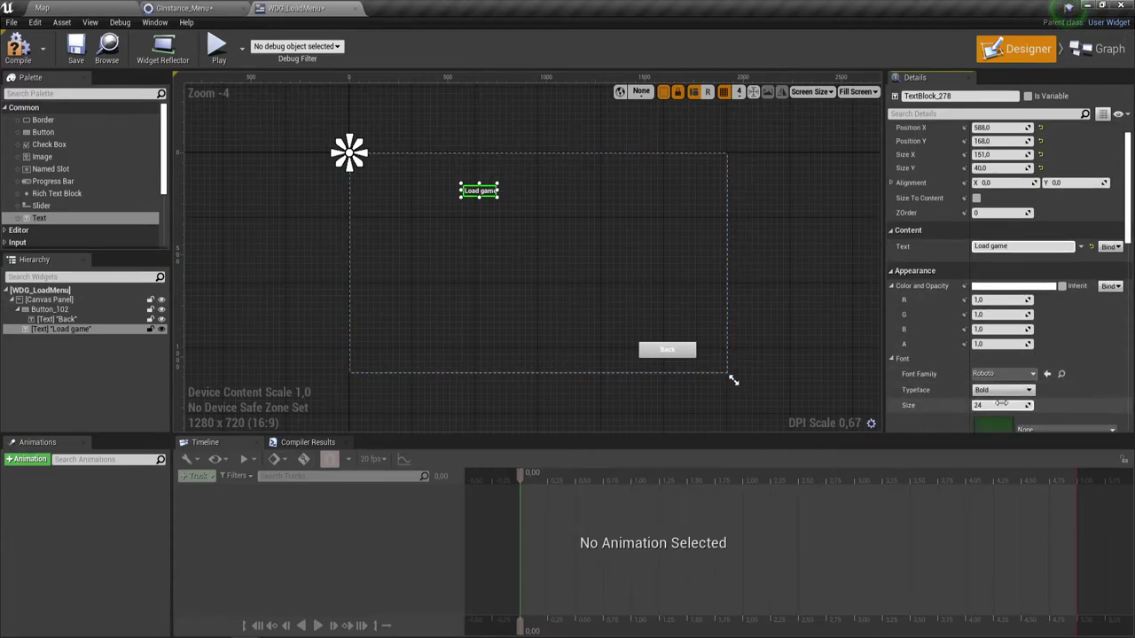
{"action": "left_click", "coordinate": [1000, 405]}
{"action": "type", "text": "243"}
{"action": "key", "text": "BackSpace"}
{"action": "key", "text": "BackSpace"}
{"action": "key", "text": "BackSpace"}
{"action": "type", "text": "53"}
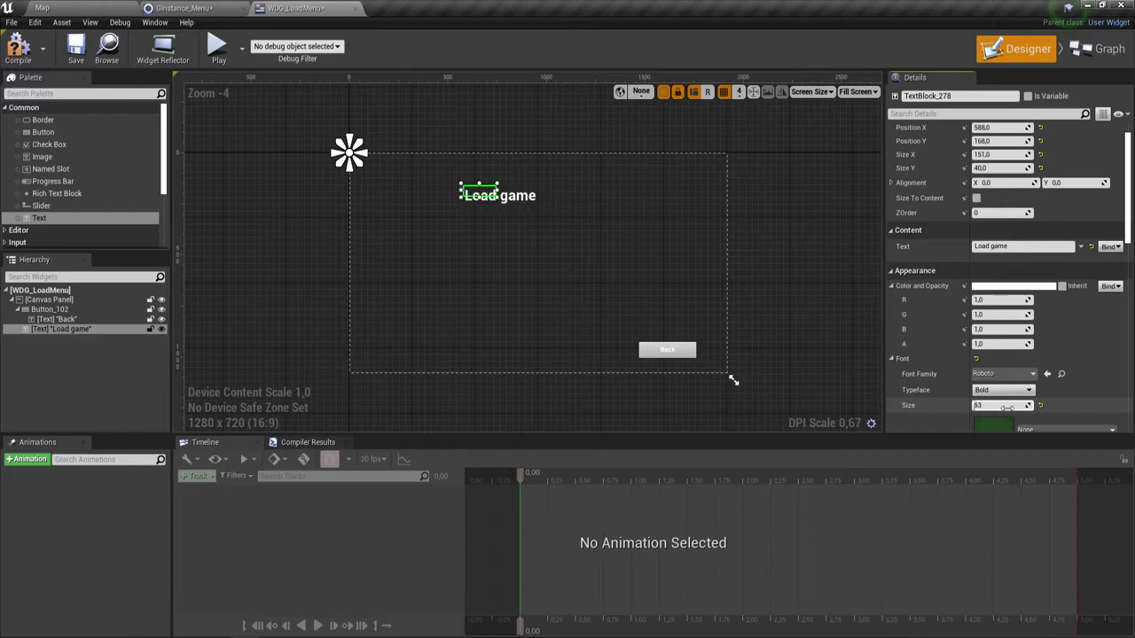
{"action": "key", "text": "Return"}
{"action": "left_click_drag", "start_coordinate": [493, 198], "coordinate": [561, 188]}
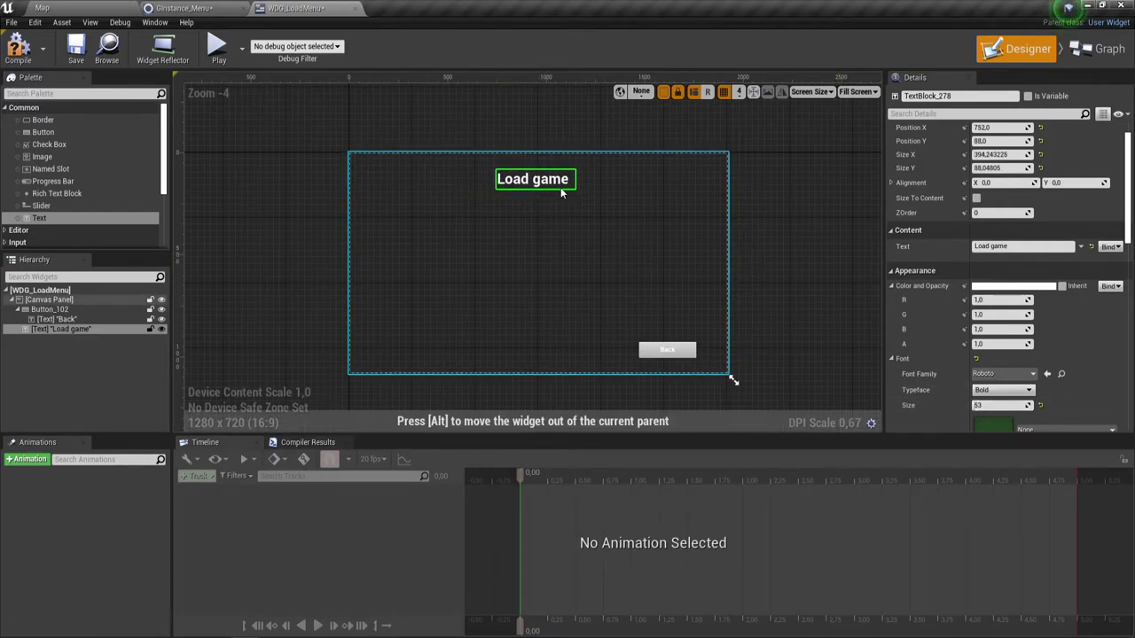
{"action": "left_click", "coordinate": [547, 228]}
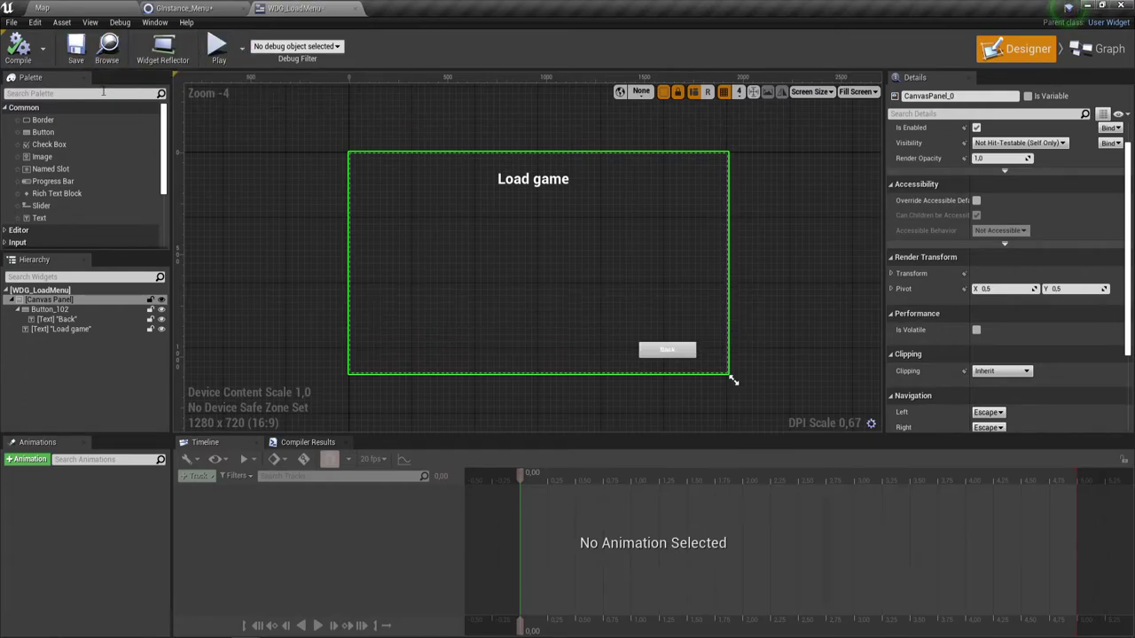
Step: In GInstance_Menu, wire LoadGame's E Load pin into Create WDG Load Menu Widget's E Load, then compile and save
{"action": "left_click", "coordinate": [196, 8]}
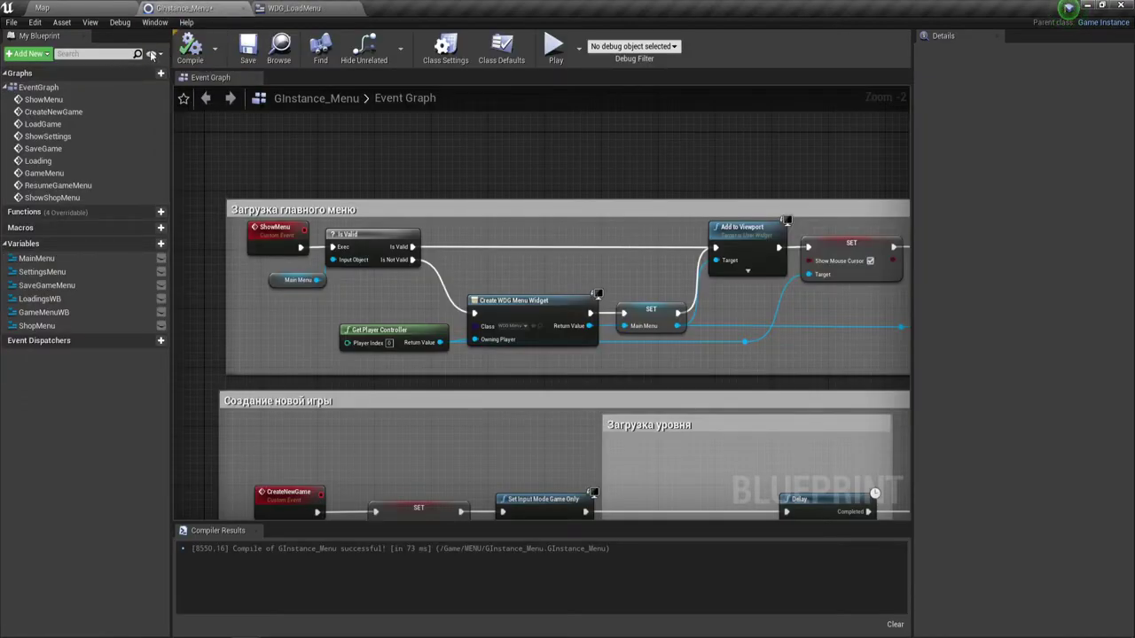
{"action": "left_click", "coordinate": [189, 46]}
{"action": "left_click", "coordinate": [247, 46]}
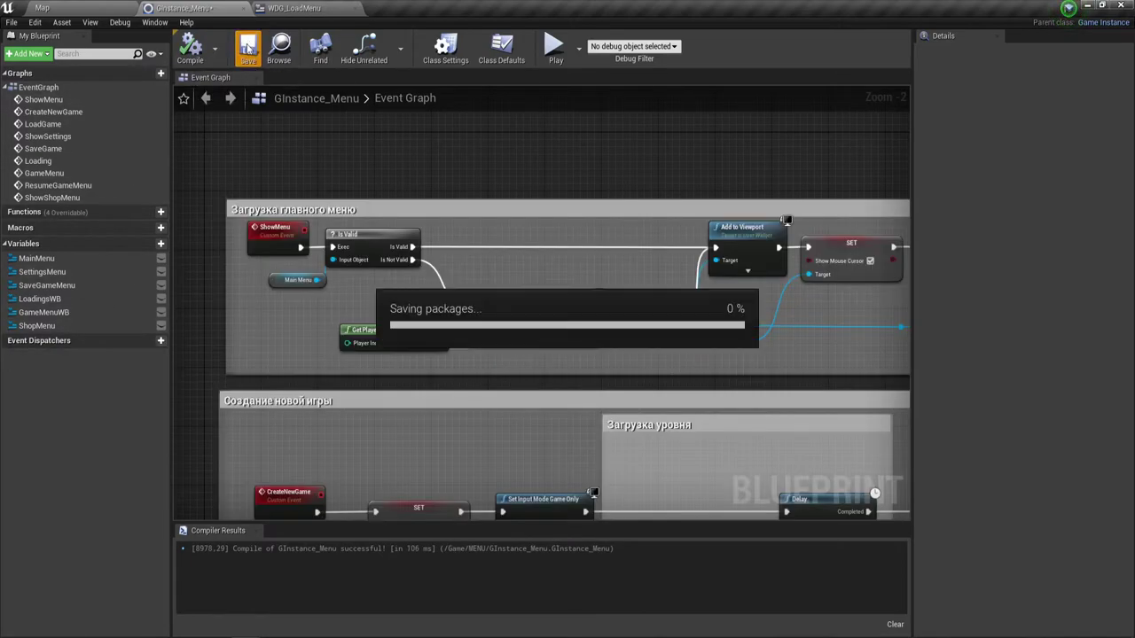
{"action": "scroll", "coordinate": [480, 344], "scroll_direction": "up", "scroll_amount": 2}
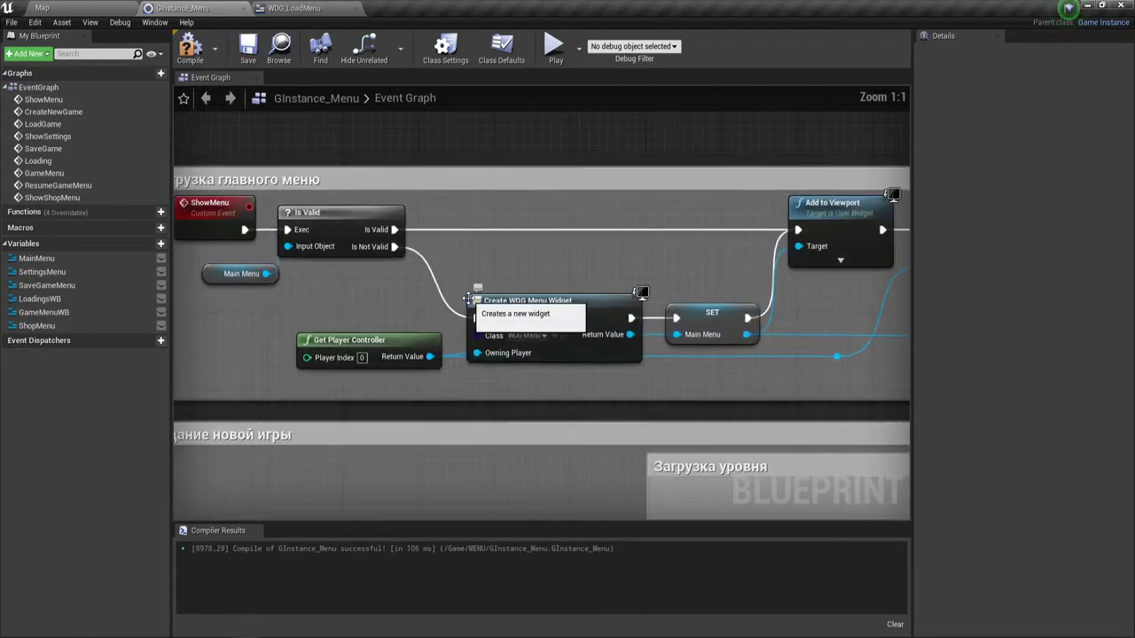
{"action": "scroll", "coordinate": [480, 345], "scroll_direction": "down", "scroll_amount": 1}
{"action": "mouse_move", "coordinate": [480, 344]}
{"action": "right_mouse_down"}
{"action": "mouse_move", "coordinate": [446, 337]}
{"action": "mouse_move", "coordinate": [451, 194]}
{"action": "right_mouse_up"}
{"action": "right_click_drag", "start_coordinate": [360, 341], "coordinate": [360, 265]}
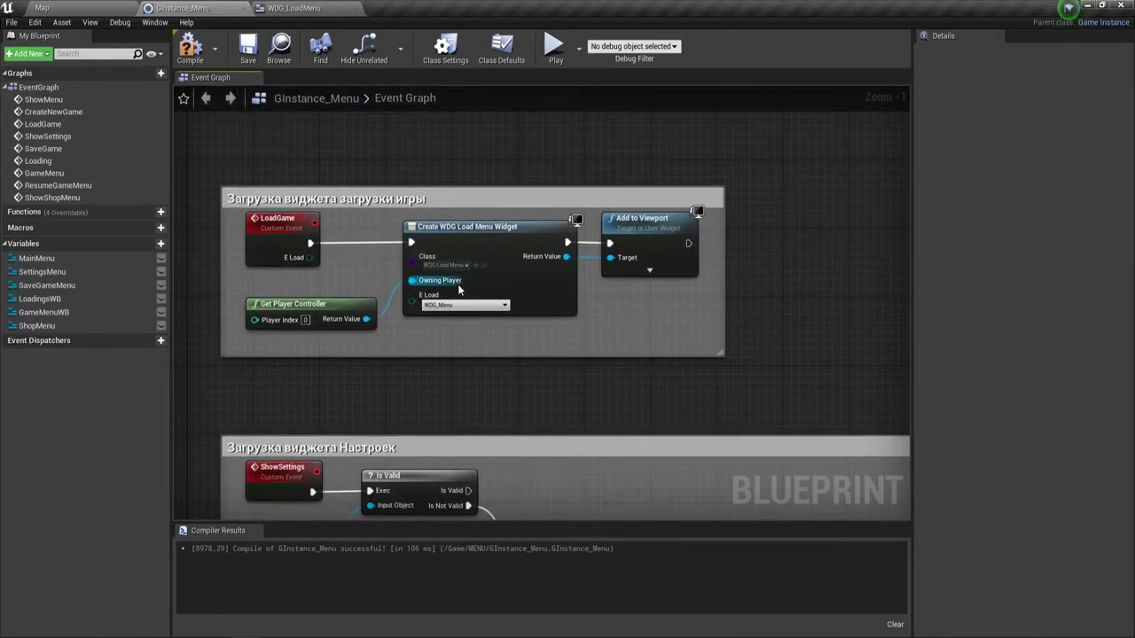
{"action": "mouse_move", "coordinate": [310, 257]}
{"action": "left_mouse_down"}
{"action": "mouse_move", "coordinate": [458, 304]}
{"action": "mouse_move", "coordinate": [413, 302]}
{"action": "left_mouse_up"}
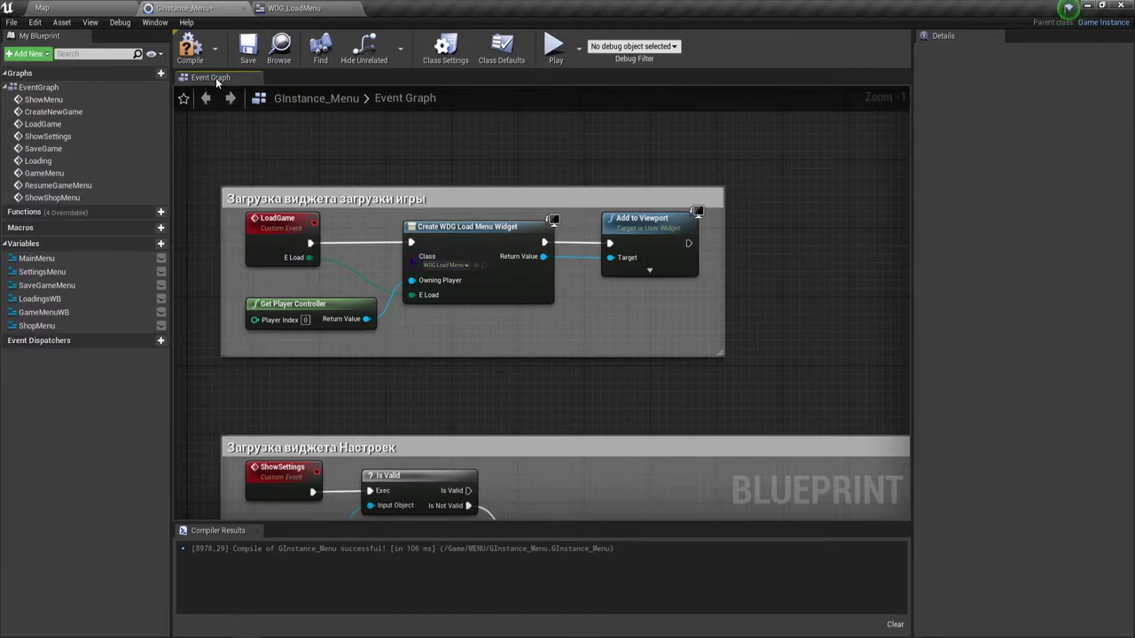
{"action": "left_click", "coordinate": [248, 48]}
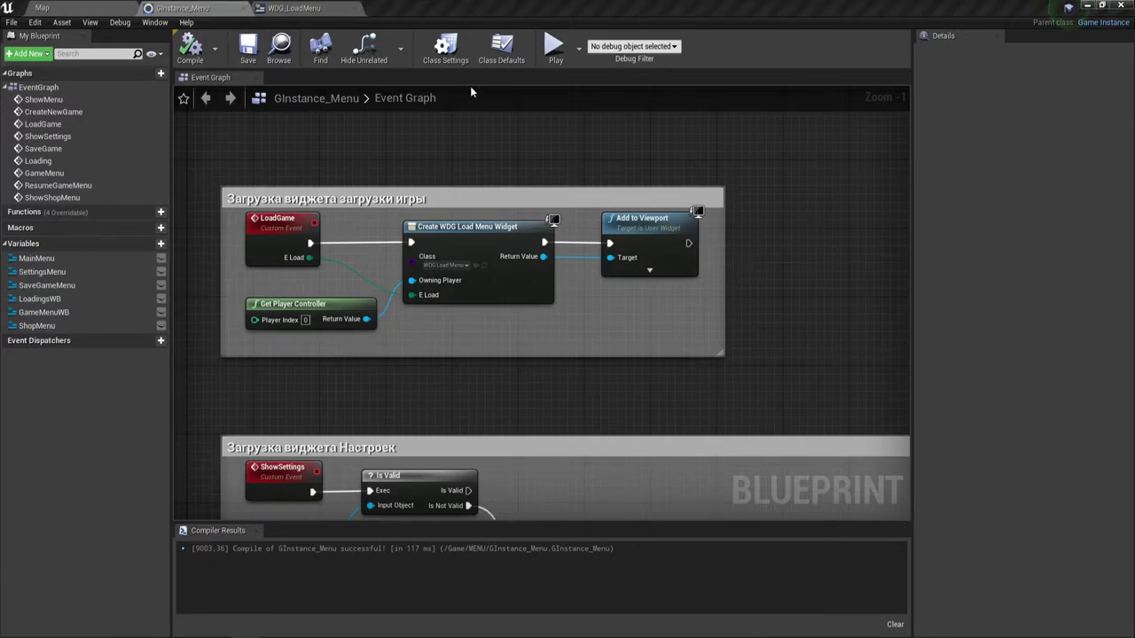
Step: Select and copy WDG_LoadMenu's Event Construct, Get Game Instance, Cast and SET chain, then return to the level editor
{"action": "left_click", "coordinate": [317, 7]}
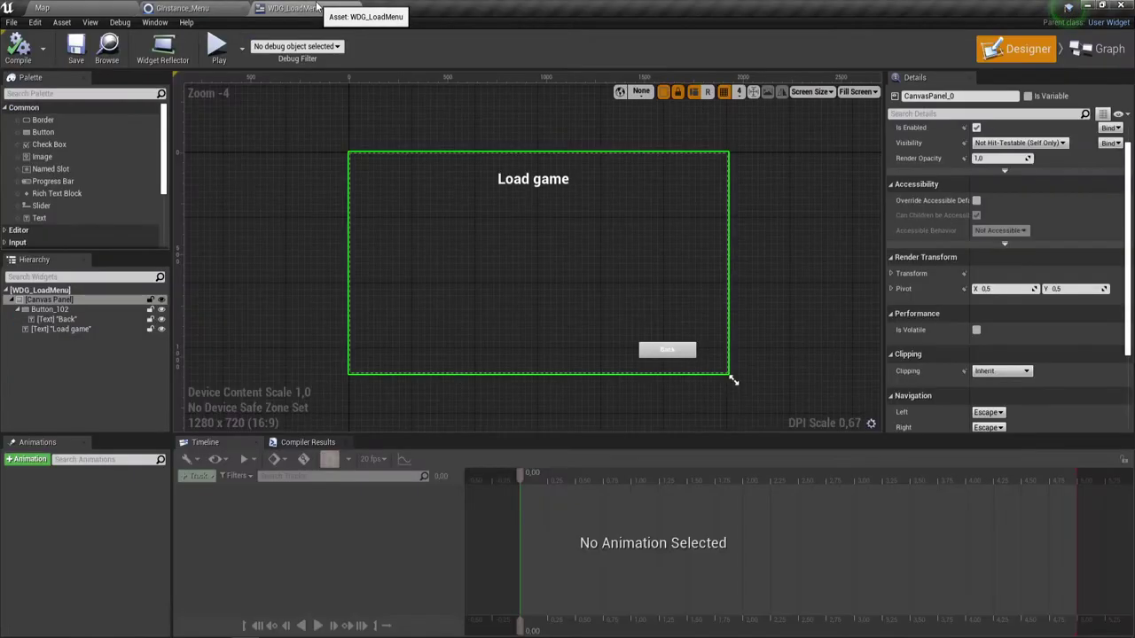
{"action": "left_click", "coordinate": [1107, 49]}
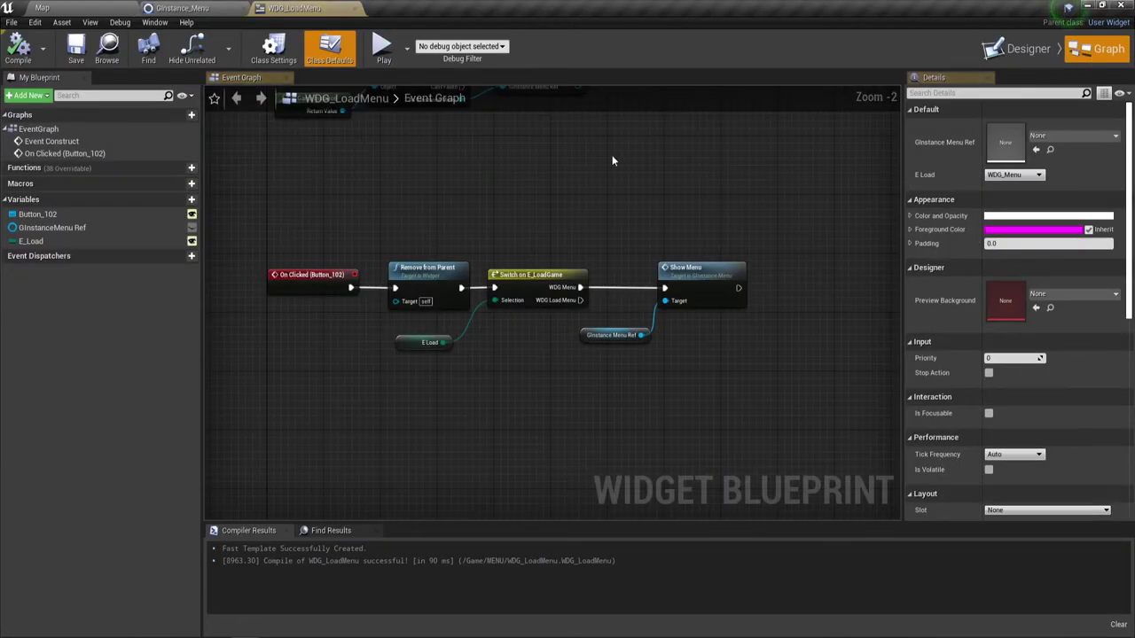
{"action": "right_click_drag", "start_coordinate": [493, 161], "coordinate": [471, 338]}
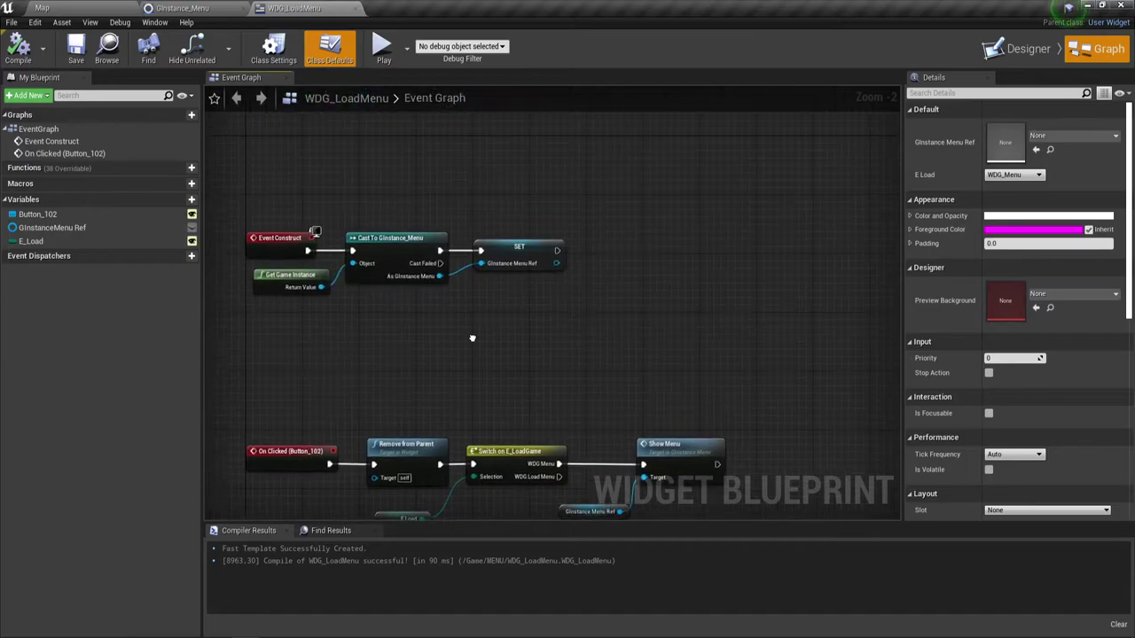
{"action": "left_click_drag", "start_coordinate": [255, 337], "coordinate": [581, 224]}
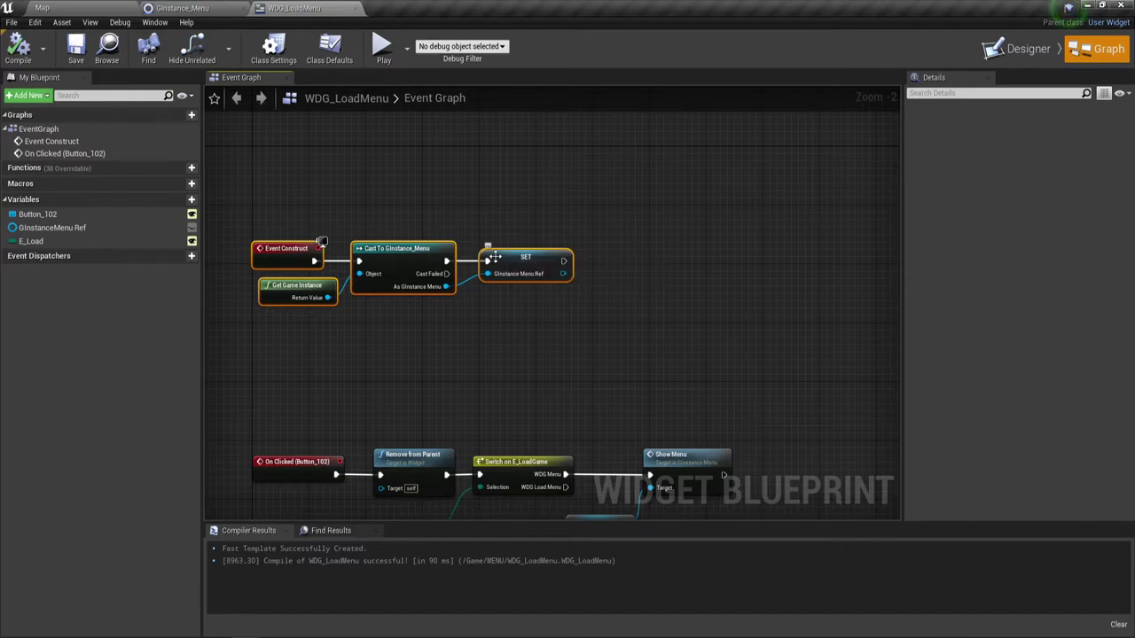
{"action": "right_click_drag", "start_coordinate": [494, 257], "coordinate": [598, 257]}
{"action": "mouse_move", "coordinate": [304, 196]}
{"action": "left_mouse_down"}
{"action": "mouse_move", "coordinate": [649, 333]}
{"action": "mouse_move", "coordinate": [681, 327]}
{"action": "left_mouse_up"}
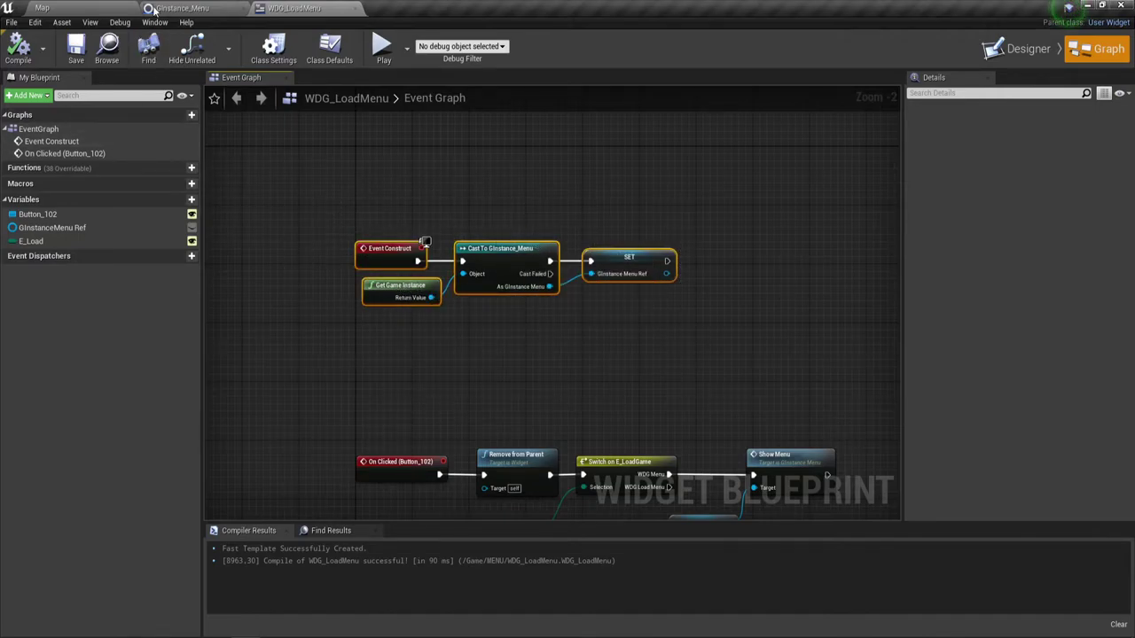
{"action": "left_click", "coordinate": [69, 11]}
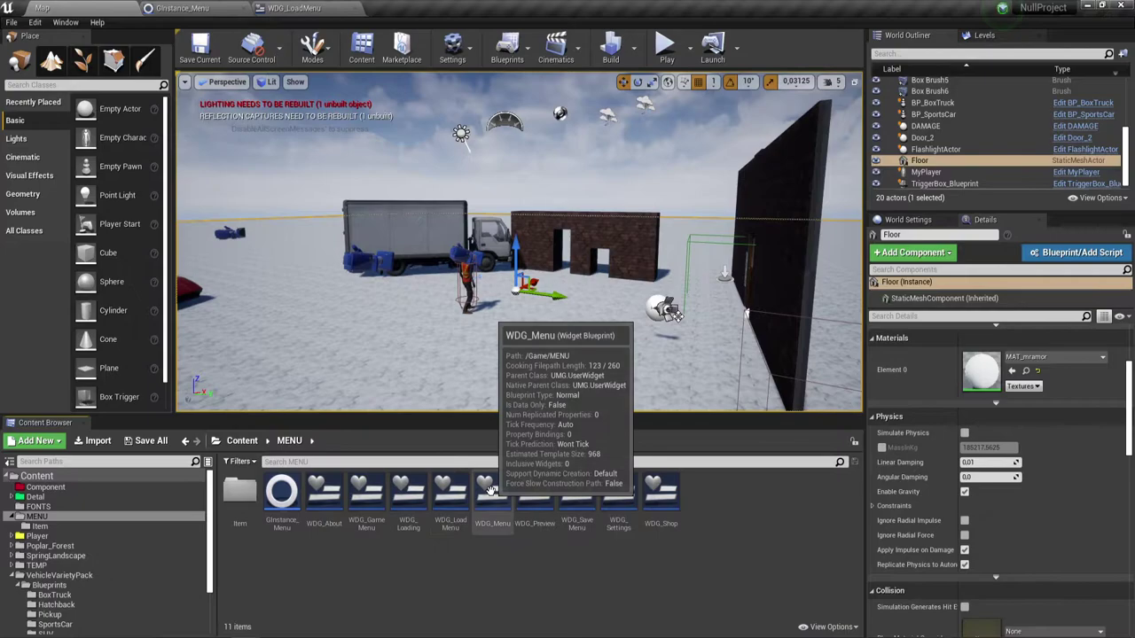
Step: Open WDG_Menu's event graph and delete its three default event nodes
{"action": "double_click", "coordinate": [491, 493]}
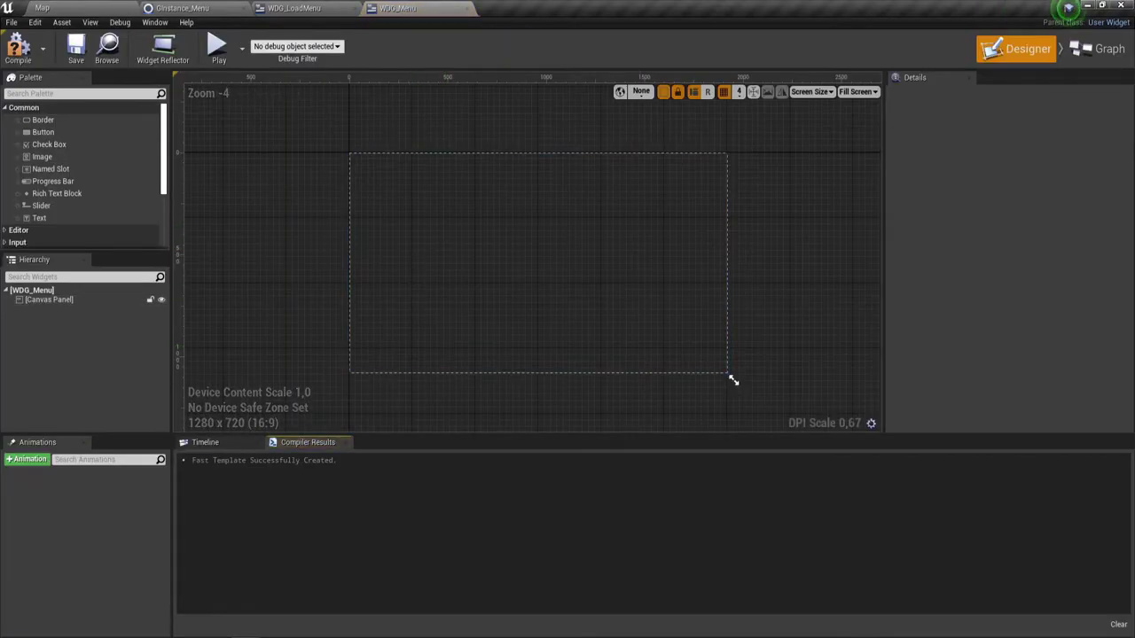
{"action": "left_click", "coordinate": [1104, 53]}
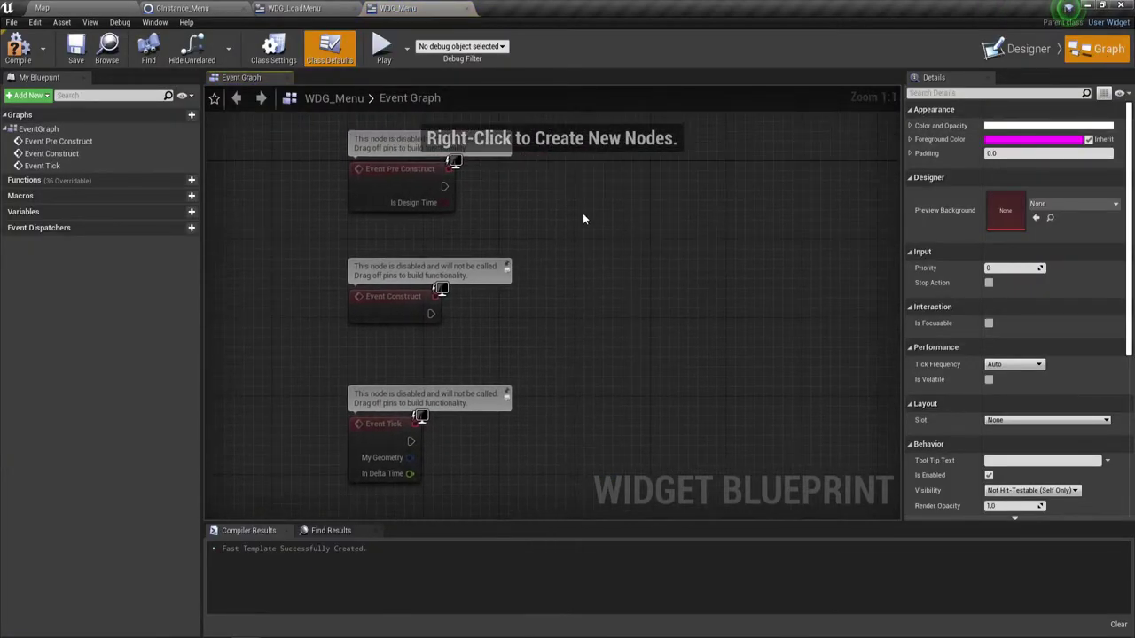
{"action": "left_click_drag", "start_coordinate": [543, 152], "coordinate": [385, 444]}
{"action": "key", "text": "Delete"}
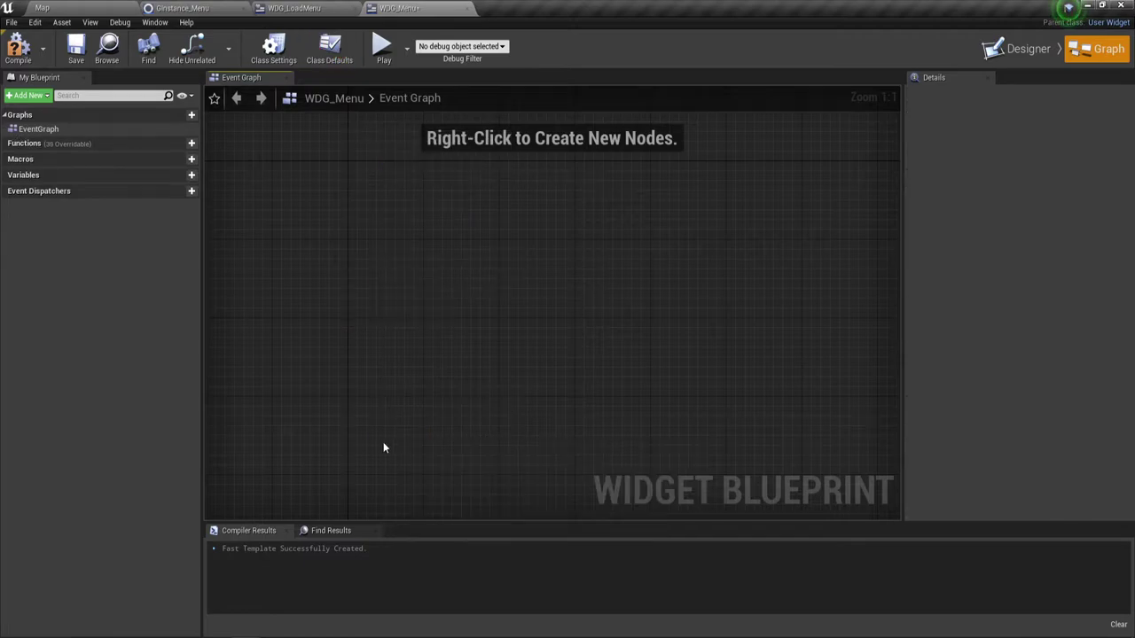
Step: Paste the copied GameInstance node chain and position it in the graph
{"action": "key", "text": "ctrl+v"}
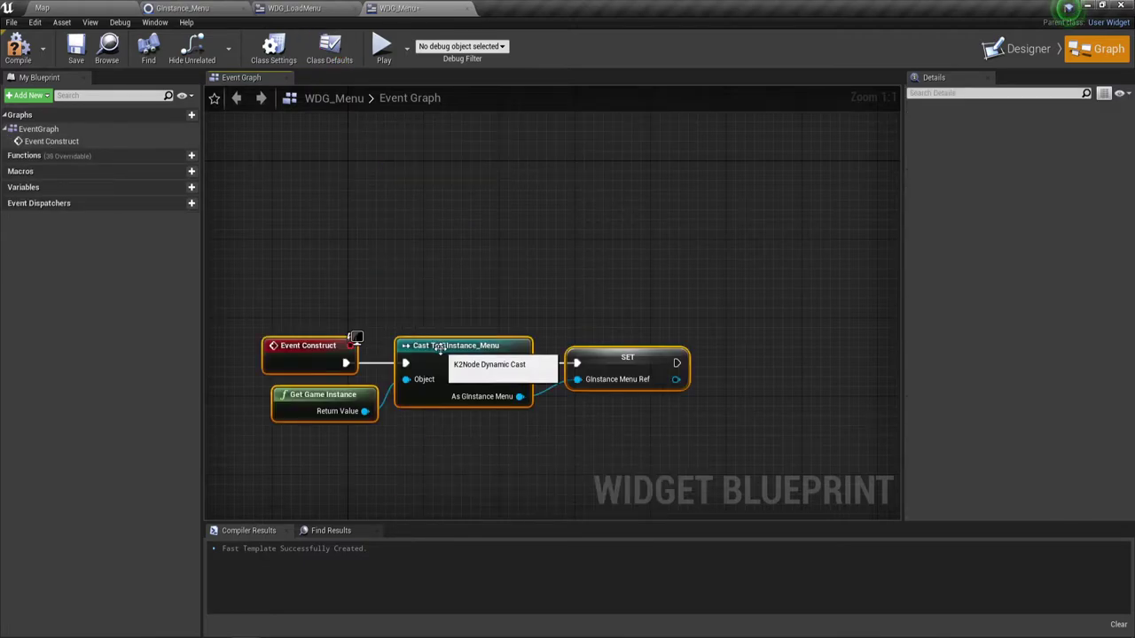
{"action": "mouse_move", "coordinate": [446, 352]}
{"action": "left_mouse_down"}
{"action": "mouse_move", "coordinate": [516, 135]}
{"action": "mouse_move", "coordinate": [507, 164]}
{"action": "left_mouse_up"}
{"action": "left_click", "coordinate": [530, 299]}
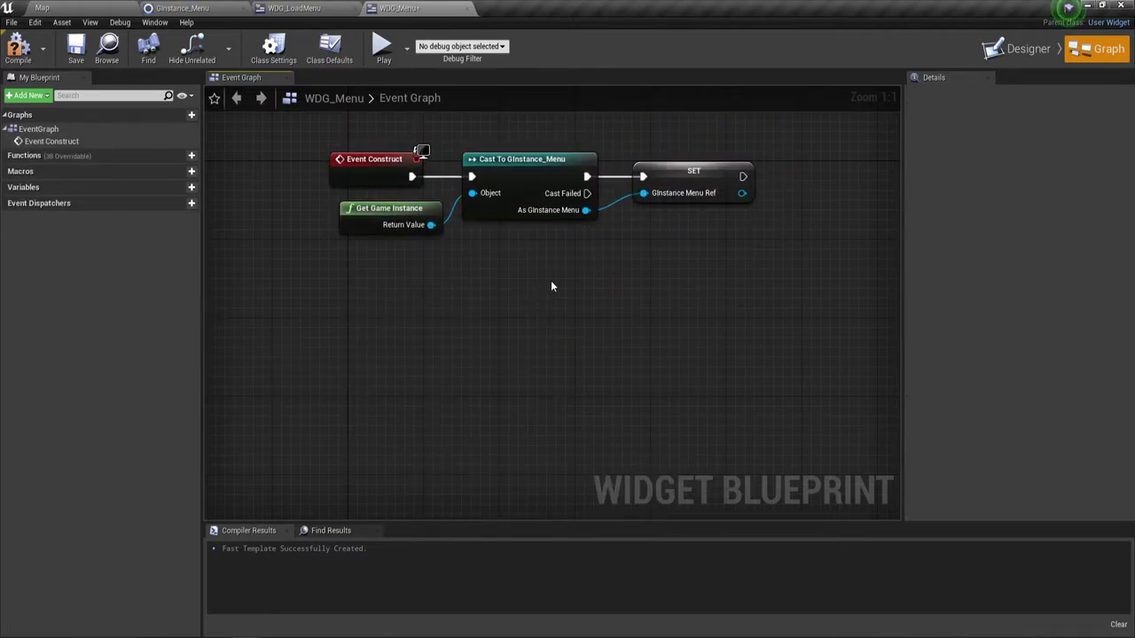
{"action": "right_click_drag", "start_coordinate": [661, 223], "coordinate": [620, 292]}
{"action": "left_click", "coordinate": [612, 270]}
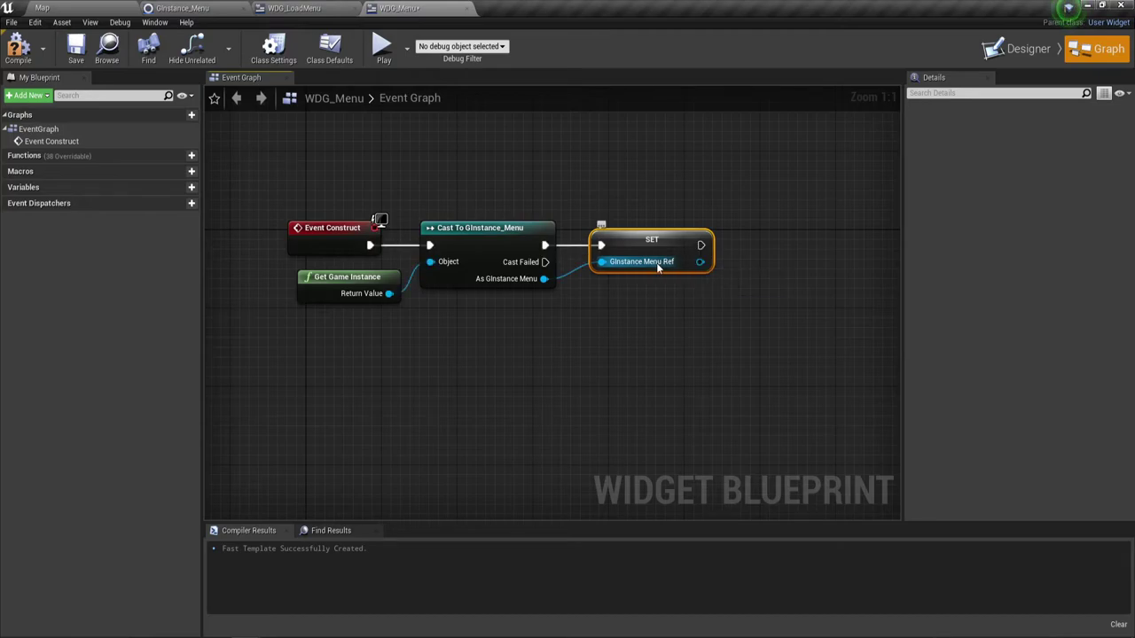
Step: Check the GInstanceMenu Ref variable name on WDG_LoadMenu's SET node
{"action": "left_click", "coordinate": [293, 8]}
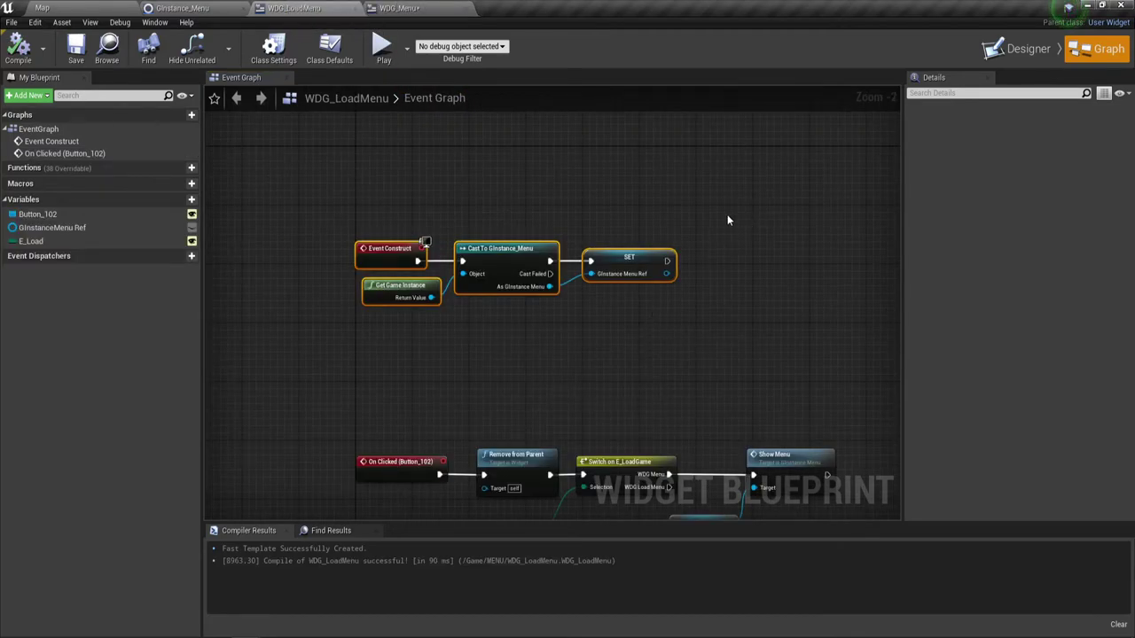
{"action": "left_click", "coordinate": [628, 268]}
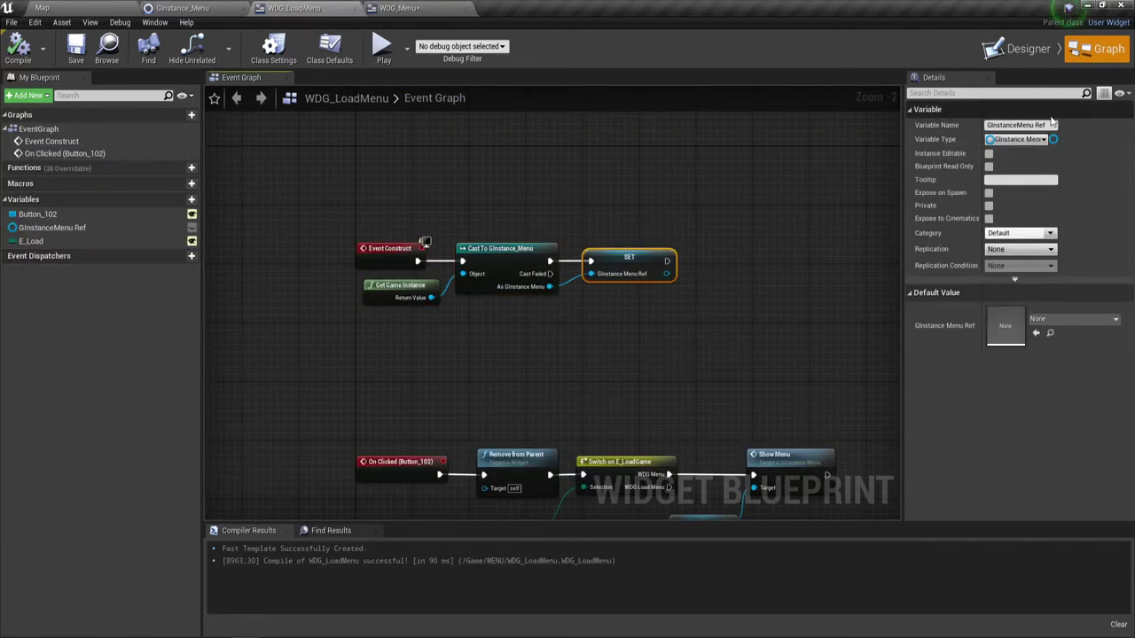
{"action": "left_click_drag", "start_coordinate": [1040, 125], "coordinate": [987, 127]}
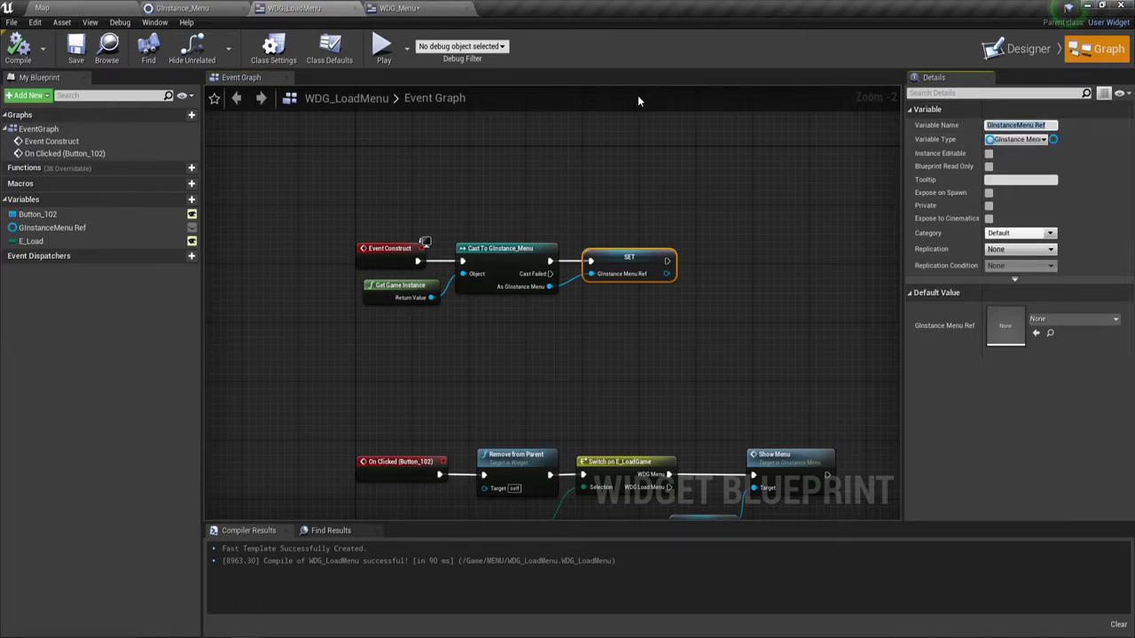
Step: Replace the pasted SET node by promoting As GInstance Menu to a variable named 'GInstanceMenu Ref'
{"action": "left_click", "coordinate": [437, 8]}
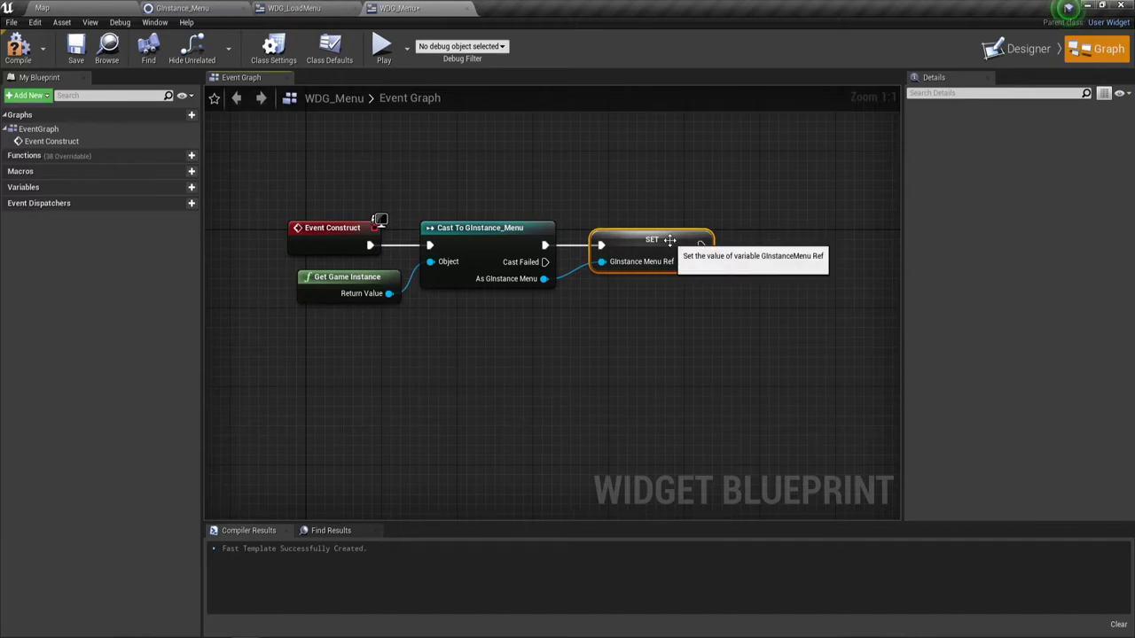
{"action": "key", "text": "Delete"}
{"action": "left_click_drag", "start_coordinate": [544, 279], "coordinate": [577, 261]}
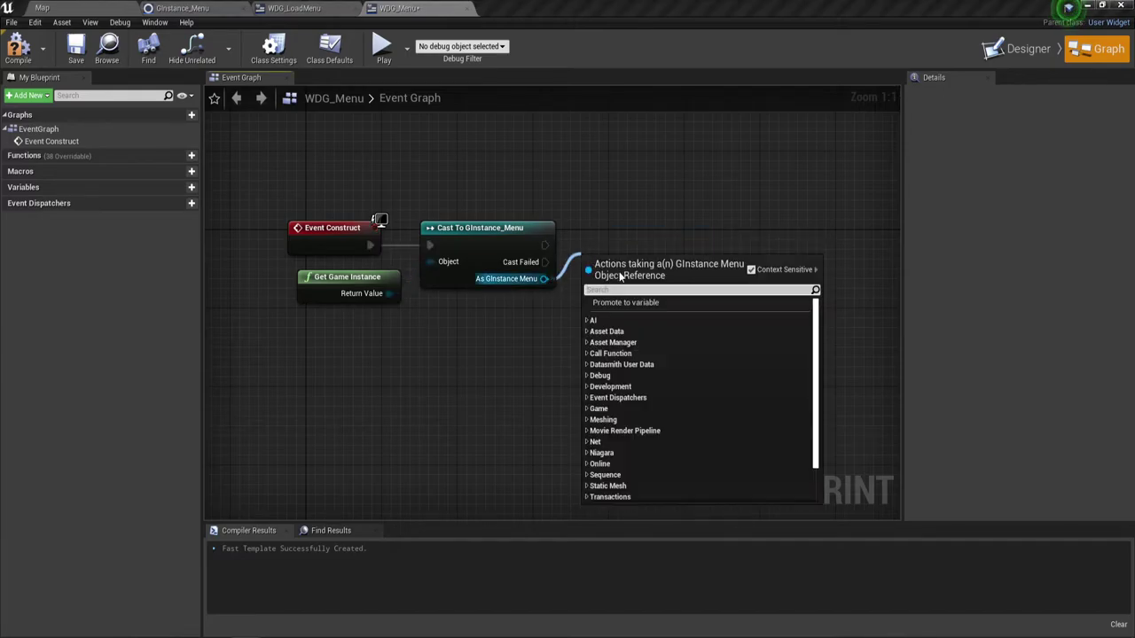
{"action": "left_click", "coordinate": [625, 303]}
{"action": "left_click_drag", "start_coordinate": [709, 245], "coordinate": [633, 255]}
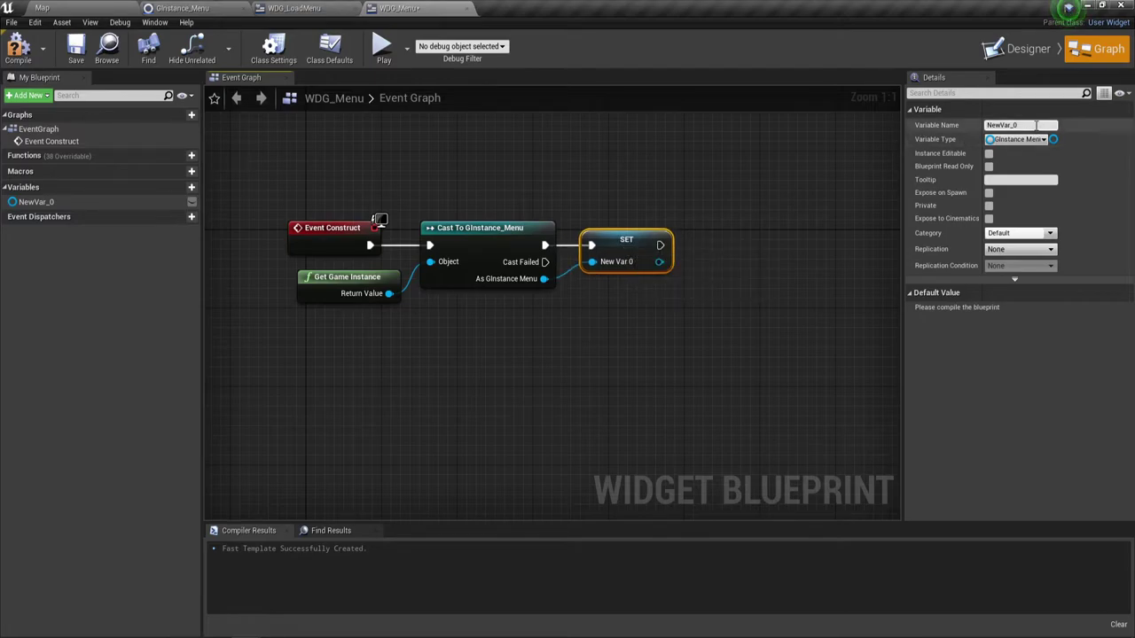
{"action": "type", "text": "GInstanceMenu Ref"}
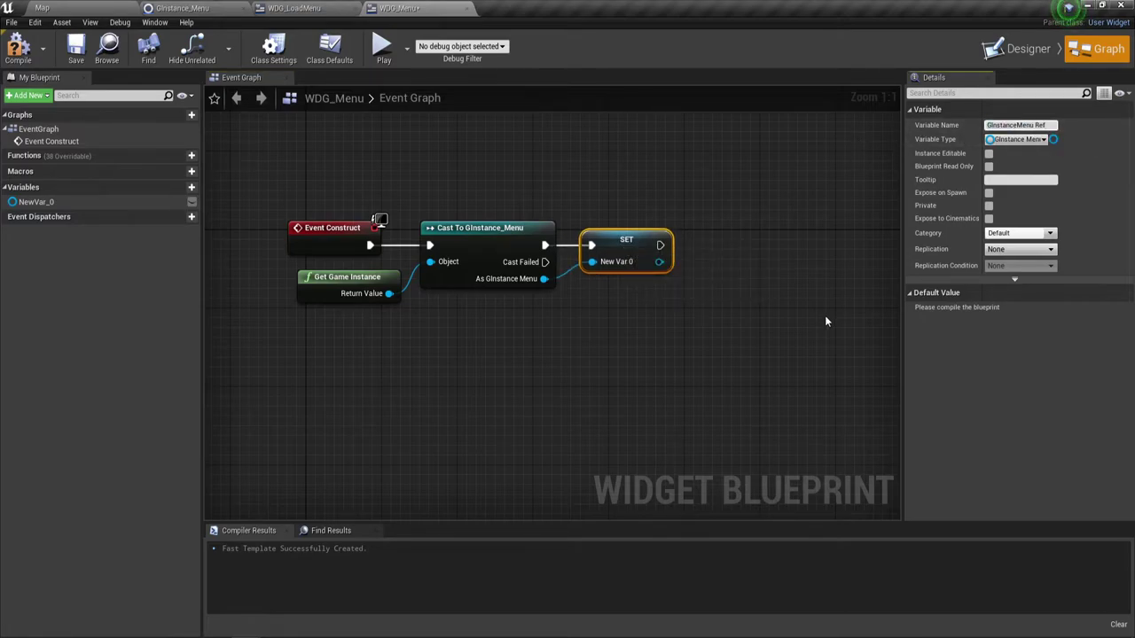
{"action": "left_click", "coordinate": [792, 337]}
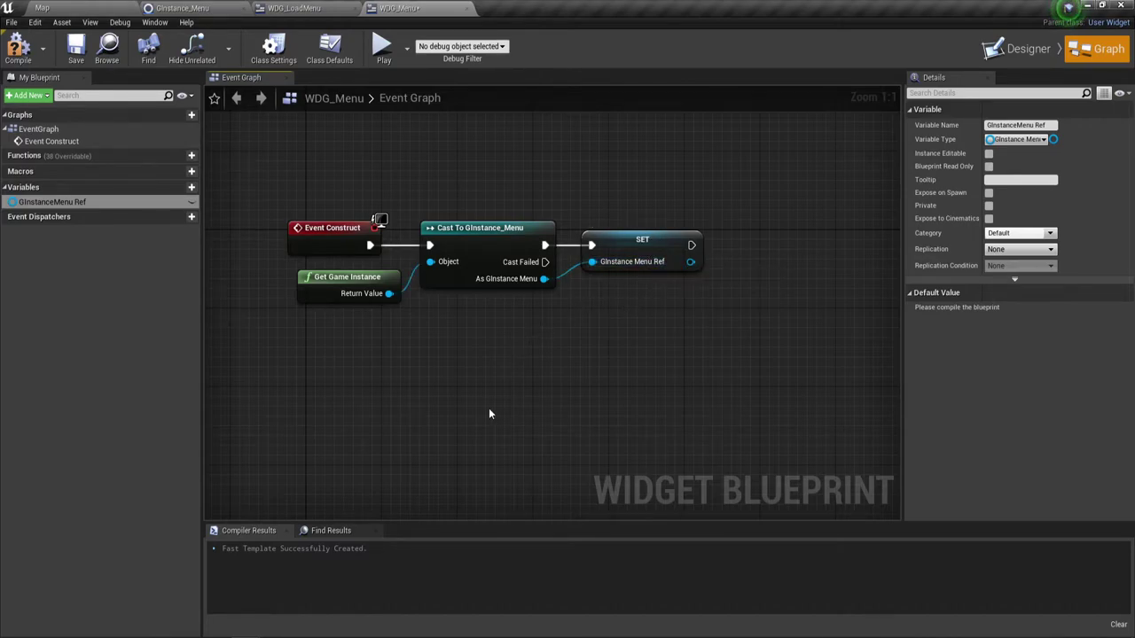
{"action": "right_click_drag", "start_coordinate": [489, 414], "coordinate": [477, 306]}
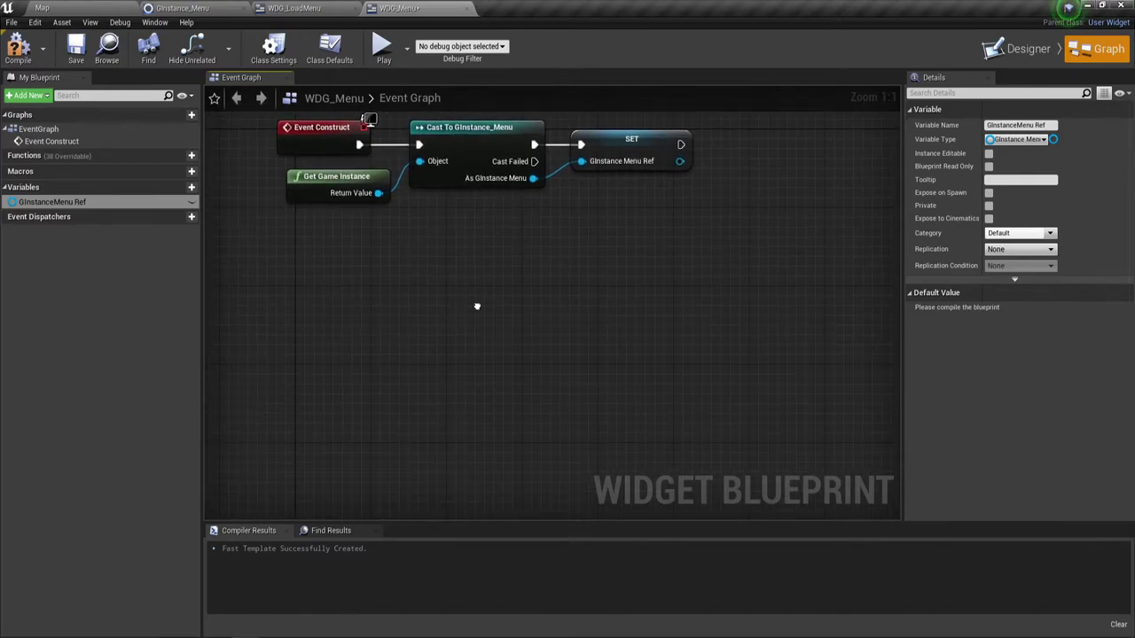
Step: Wrap the Event Construct, Get Game Instance, cast and SET nodes in a comment titled 'Подключение GameInstance'
{"action": "left_click_drag", "start_coordinate": [298, 241], "coordinate": [649, 124]}
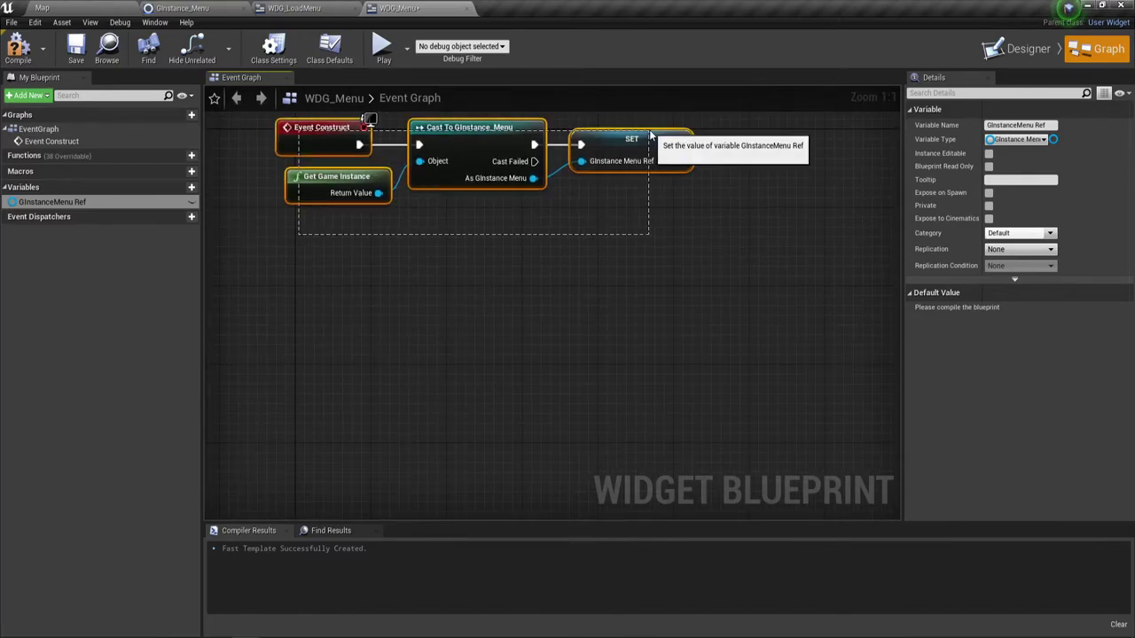
{"action": "key", "text": "c"}
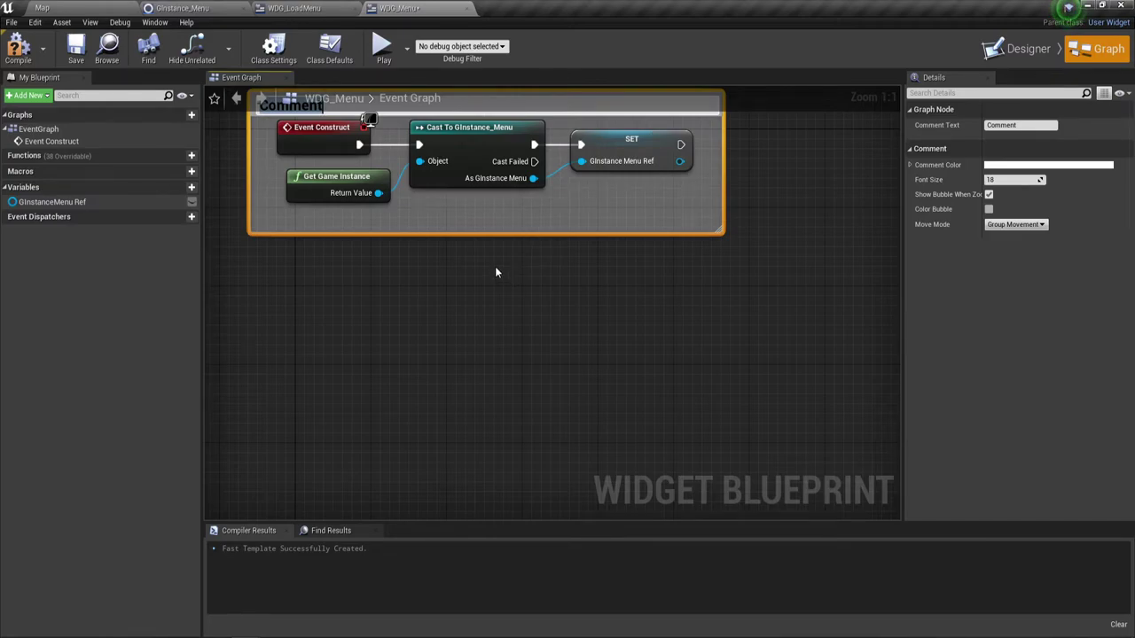
{"action": "key", "text": "BackSpace"}
{"action": "right_click_drag", "start_coordinate": [495, 272], "coordinate": [501, 369]}
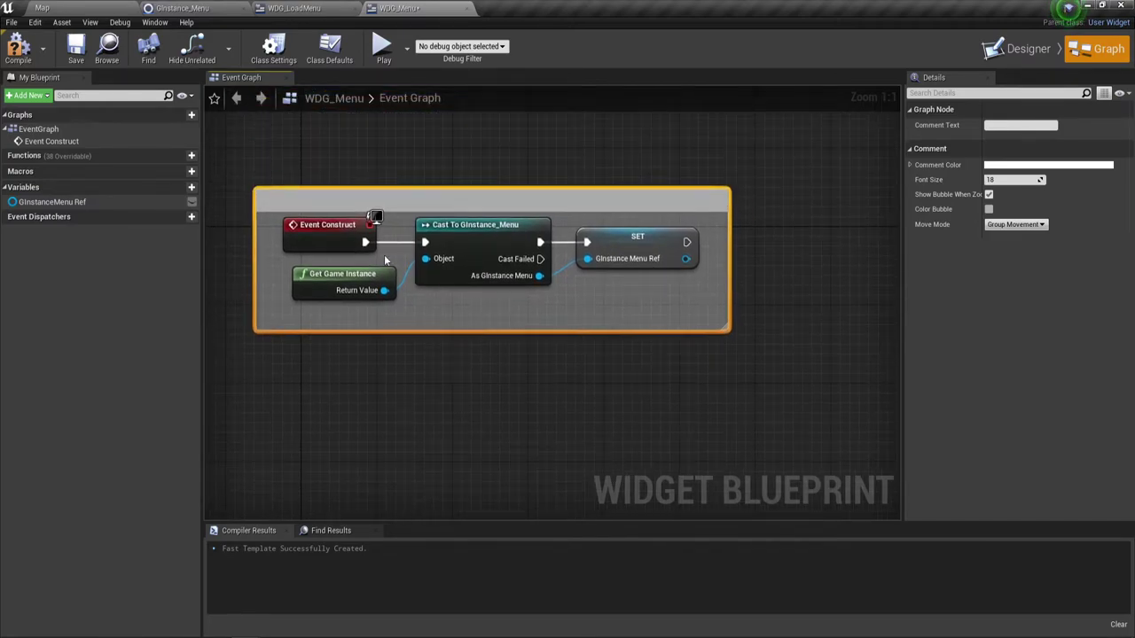
{"action": "double_click", "coordinate": [325, 199]}
{"action": "type", "text": "Подключение GameInstance"}
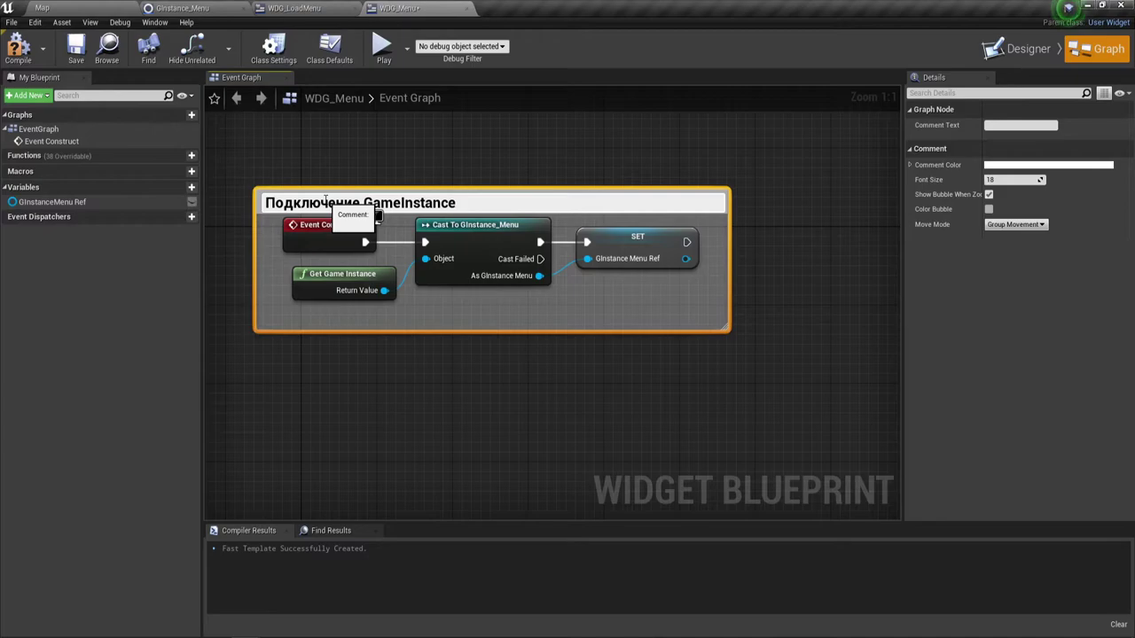
{"action": "key", "text": "Return"}
{"action": "right_click_drag", "start_coordinate": [482, 436], "coordinate": [488, 332]}
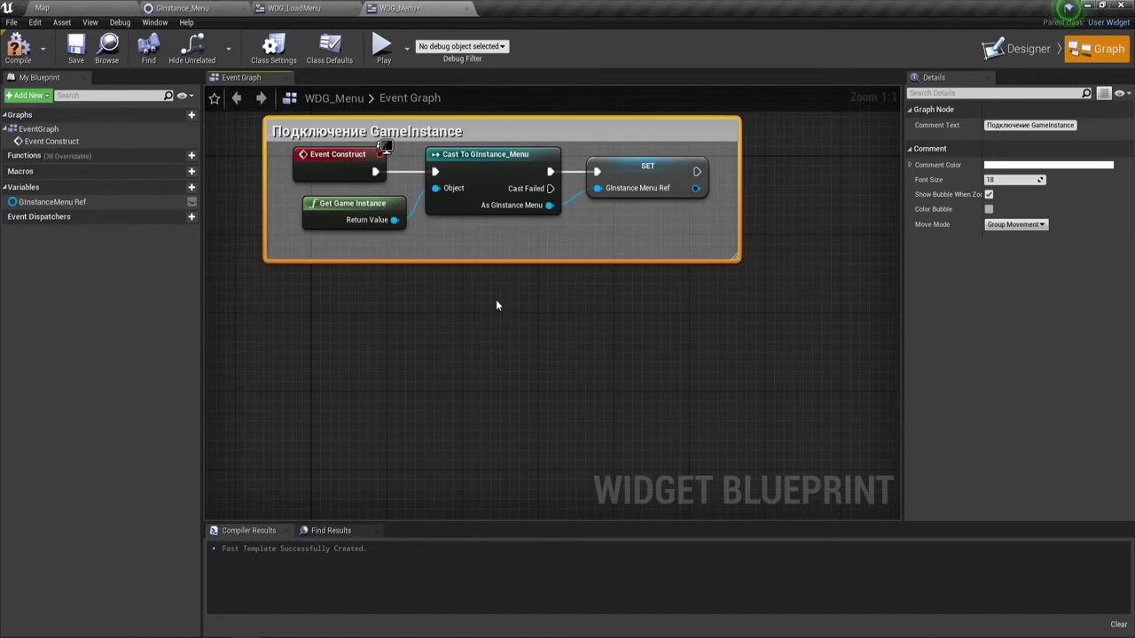
{"action": "right_click_drag", "start_coordinate": [486, 312], "coordinate": [505, 146]}
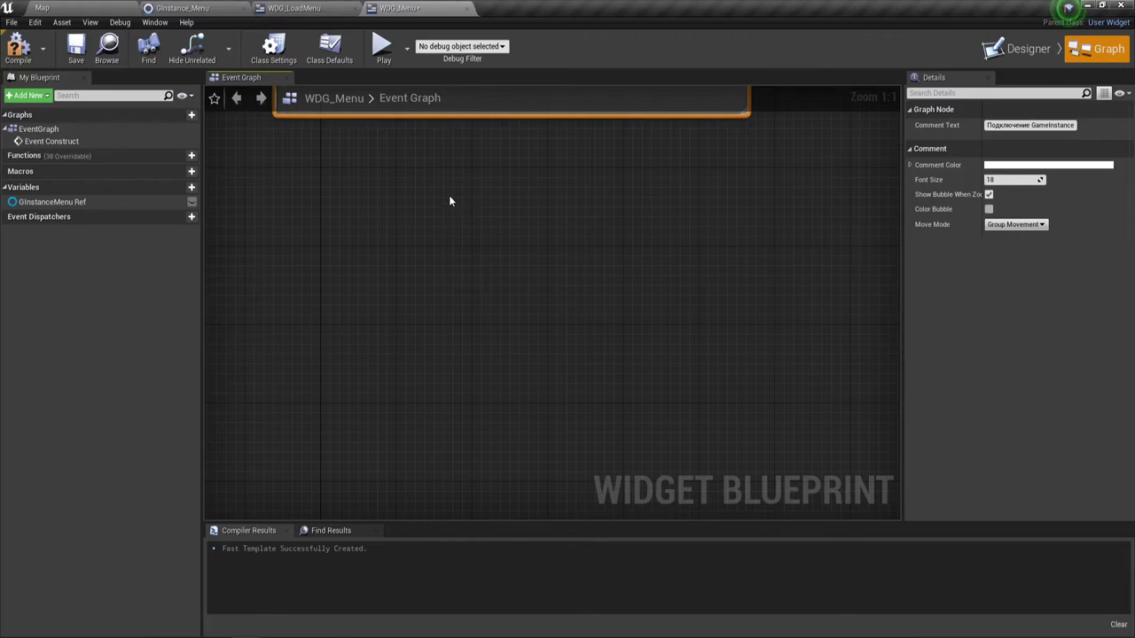
Step: Show WDG_Menu's Designer view with the empty 1280 x 720 canvas enlarged and zoomed in
{"action": "left_click", "coordinate": [1019, 49]}
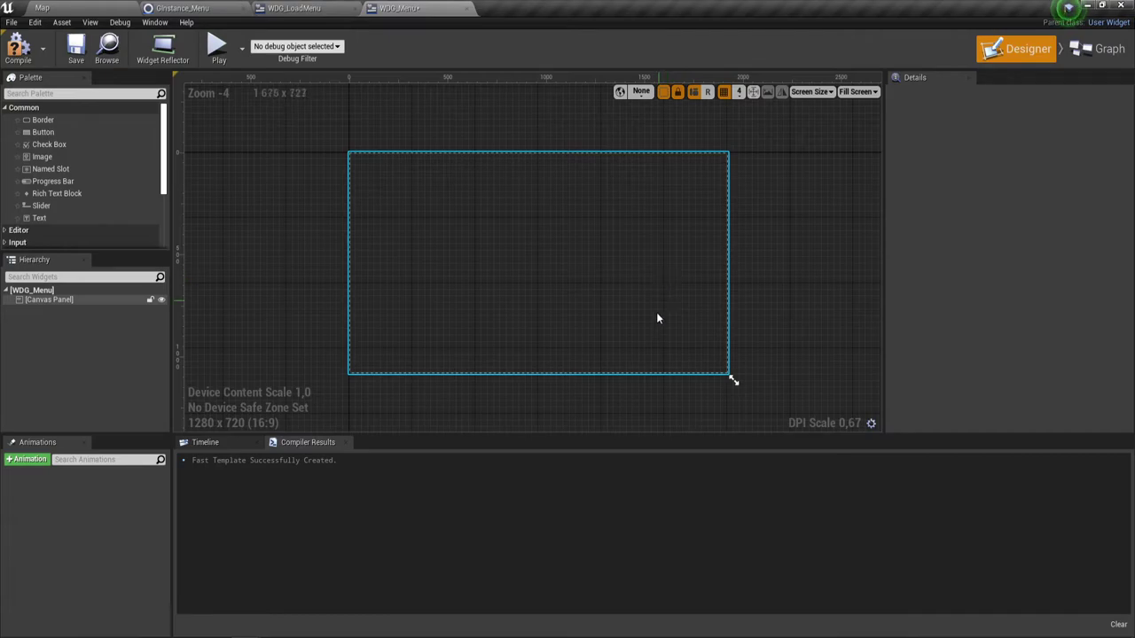
{"action": "left_click_drag", "start_coordinate": [627, 435], "coordinate": [609, 536]}
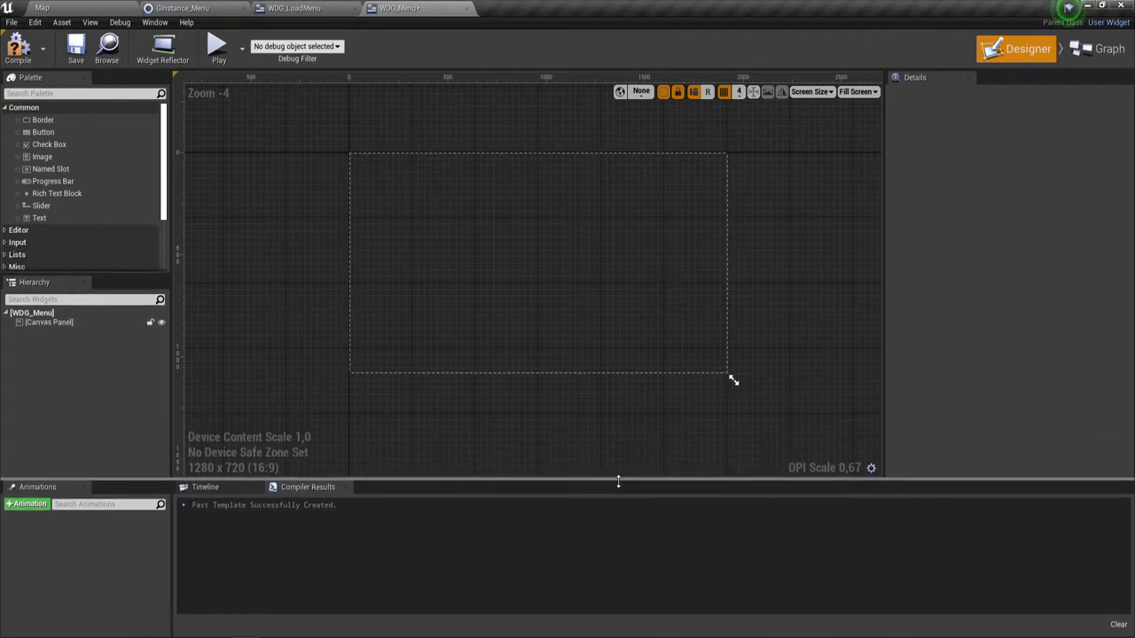
{"action": "left_click_drag", "start_coordinate": [609, 535], "coordinate": [603, 539]}
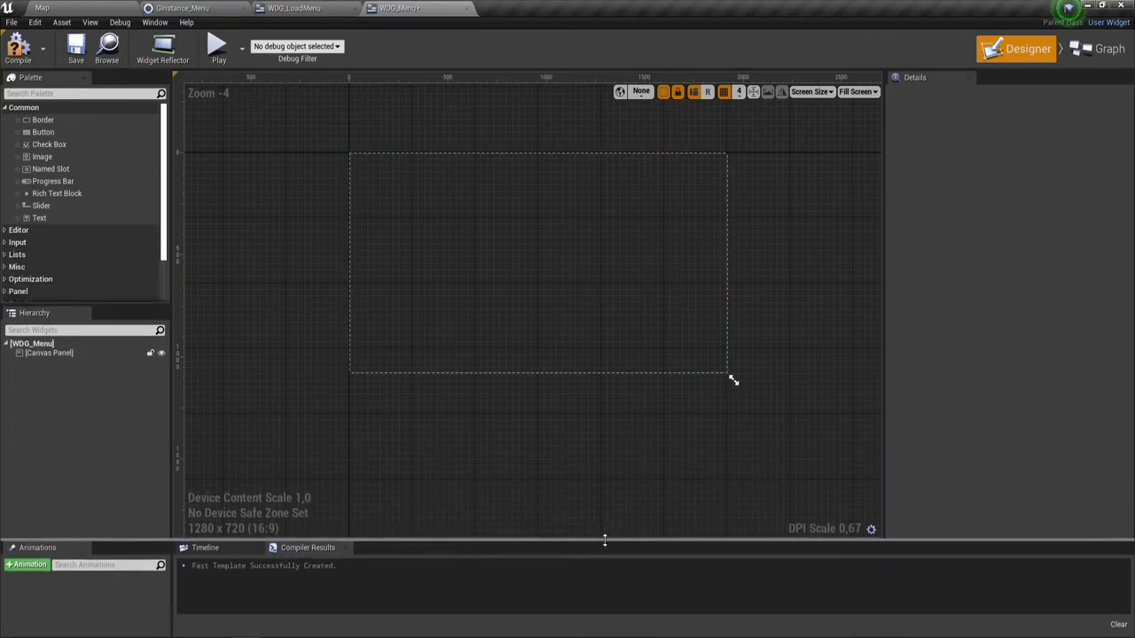
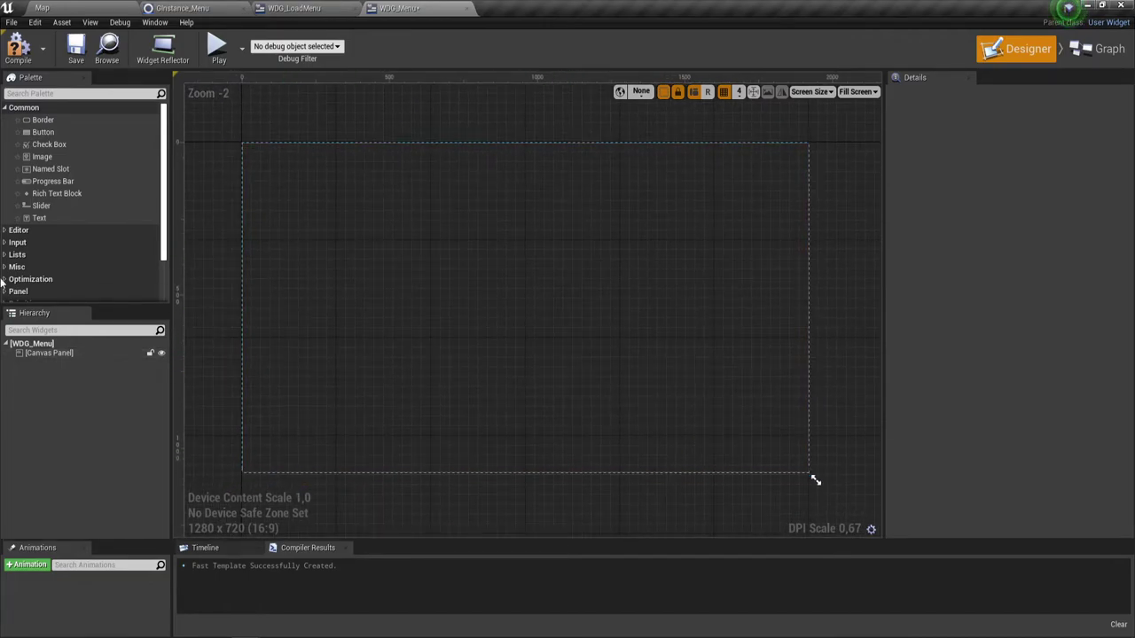
Step: Drag a Vertical Box from the Palette's Panel group onto the WDG_Menu canvas
{"action": "scroll", "coordinate": [48, 218], "scroll_direction": "down", "scroll_amount": 3}
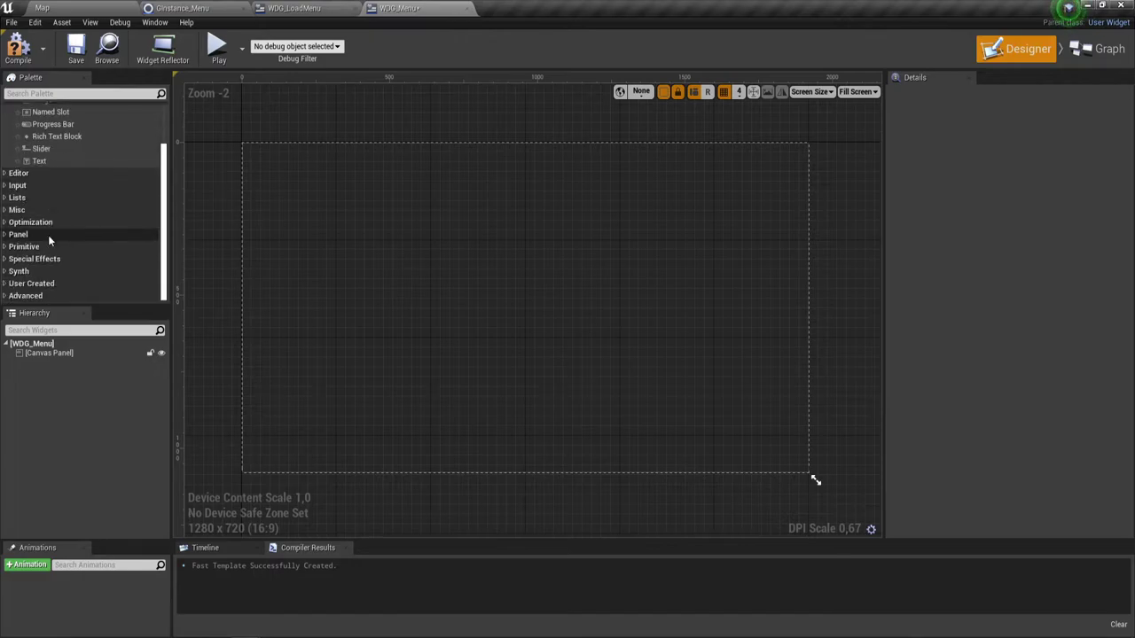
{"action": "left_click", "coordinate": [4, 235]}
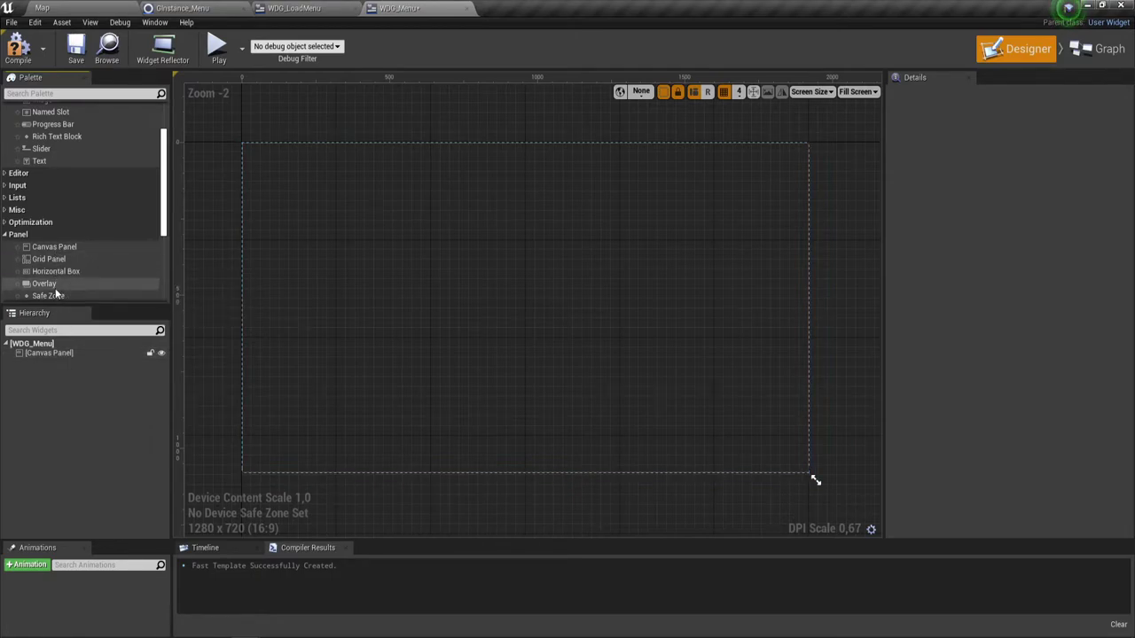
{"action": "scroll", "coordinate": [56, 285], "scroll_direction": "down", "scroll_amount": 2}
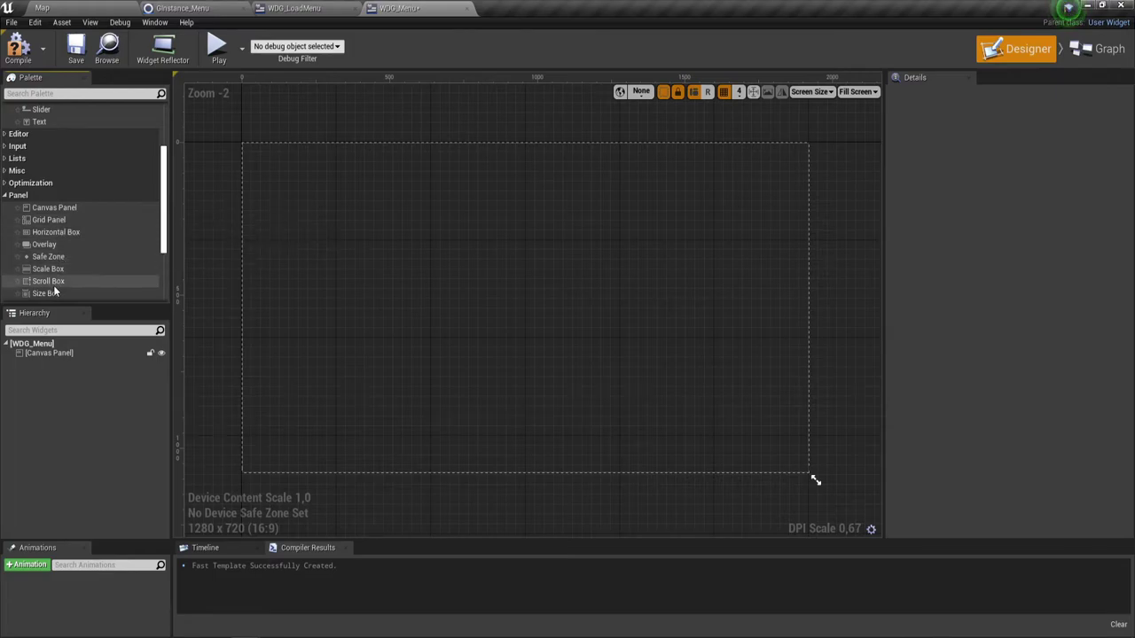
{"action": "scroll", "coordinate": [53, 284], "scroll_direction": "down", "scroll_amount": 1}
{"action": "scroll", "coordinate": [55, 256], "scroll_direction": "down", "scroll_amount": 2}
{"action": "mouse_move", "coordinate": [52, 258]}
{"action": "left_mouse_down"}
{"action": "mouse_move", "coordinate": [359, 238]}
{"action": "mouse_move", "coordinate": [576, 355]}
{"action": "mouse_move", "coordinate": [535, 405]}
{"action": "left_mouse_up"}
Step: Resize and move the Vertical Box into a tall column near the left edge, at 68, 132
{"action": "mouse_move", "coordinate": [439, 315]}
{"action": "left_mouse_down"}
{"action": "mouse_move", "coordinate": [394, 282]}
{"action": "mouse_move", "coordinate": [345, 270]}
{"action": "left_mouse_up"}
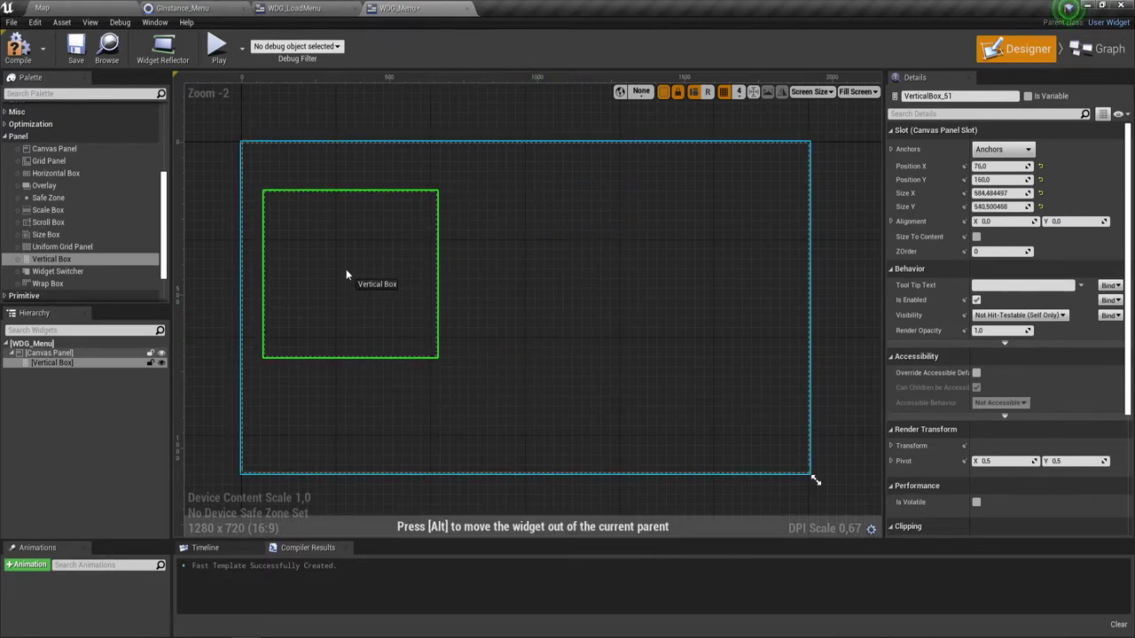
{"action": "left_click_drag", "start_coordinate": [349, 358], "coordinate": [349, 452]}
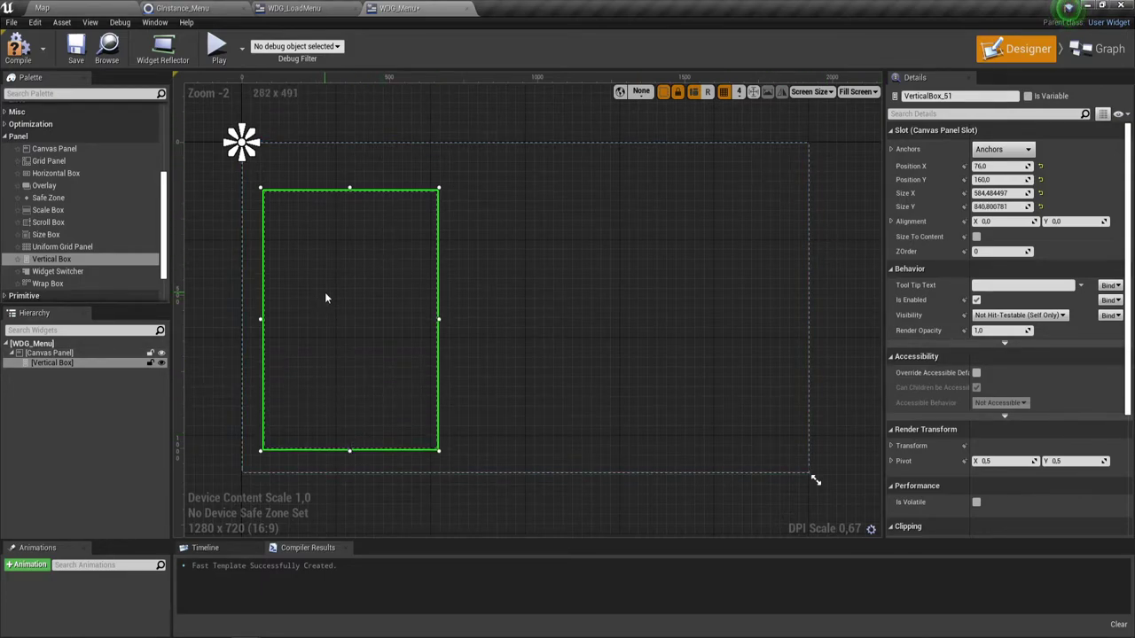
{"action": "mouse_move", "coordinate": [312, 298]}
{"action": "left_mouse_down"}
{"action": "mouse_move", "coordinate": [301, 262]}
{"action": "mouse_move", "coordinate": [308, 286]}
{"action": "mouse_move", "coordinate": [317, 281]}
{"action": "left_mouse_up"}
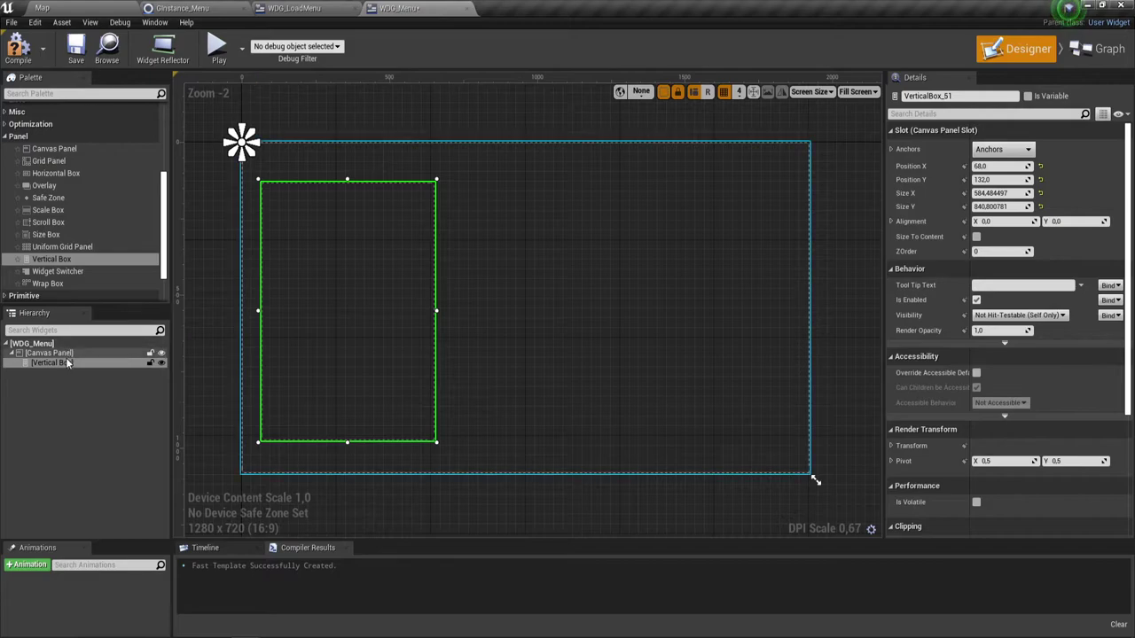
Step: Anchor the Vertical Box with the full-stretch preset covering all four canvas corners
{"action": "left_click", "coordinate": [1028, 149]}
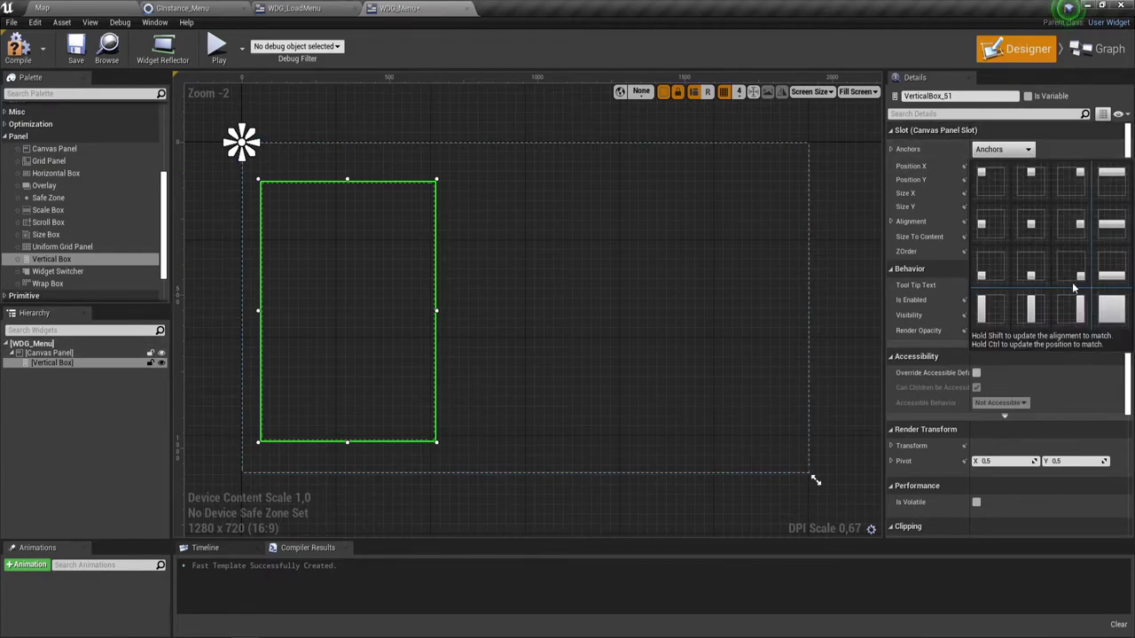
{"action": "left_click", "coordinate": [1111, 309]}
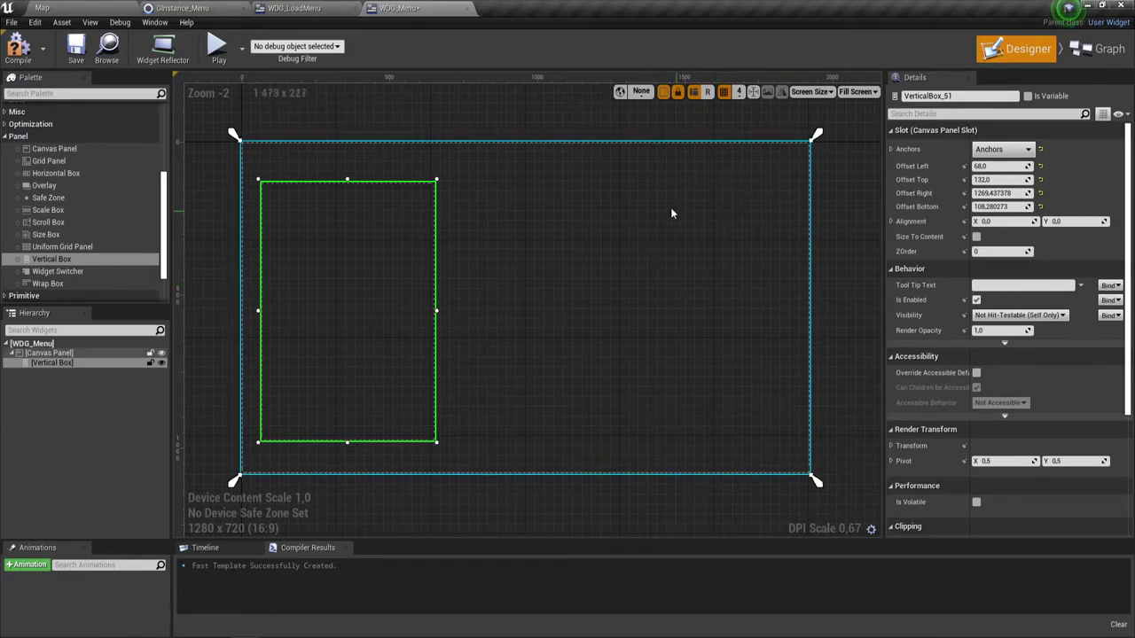
{"action": "left_click", "coordinate": [548, 217]}
{"action": "left_click", "coordinate": [405, 245]}
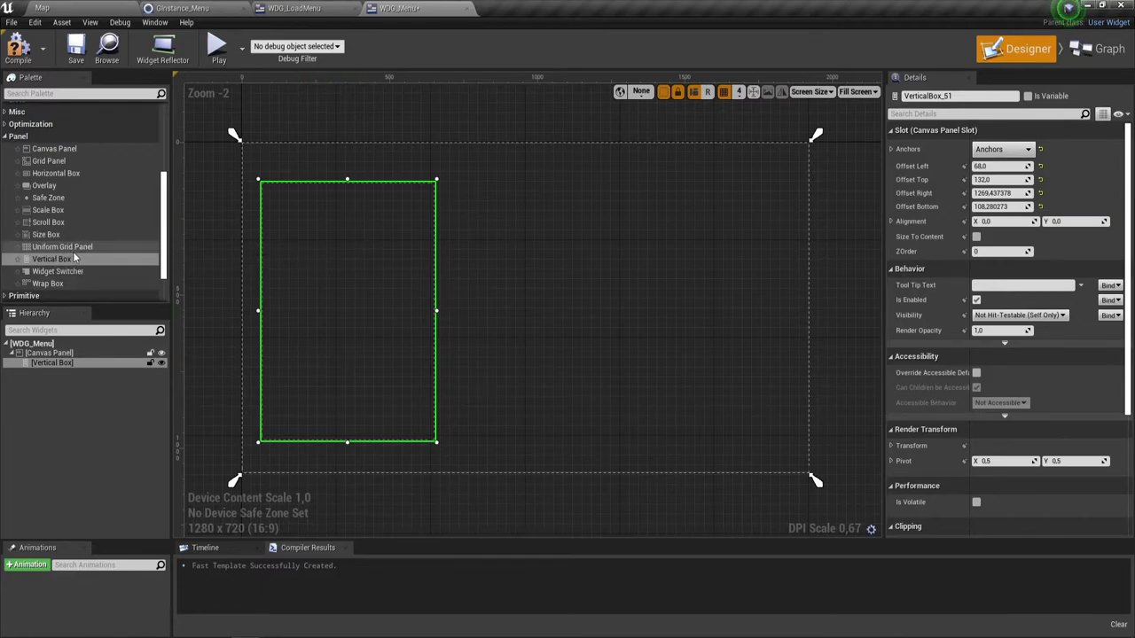
Step: Stack six Buttons from Palette > Common inside the Vertical Box
{"action": "scroll", "coordinate": [73, 252], "scroll_direction": "up", "scroll_amount": 5}
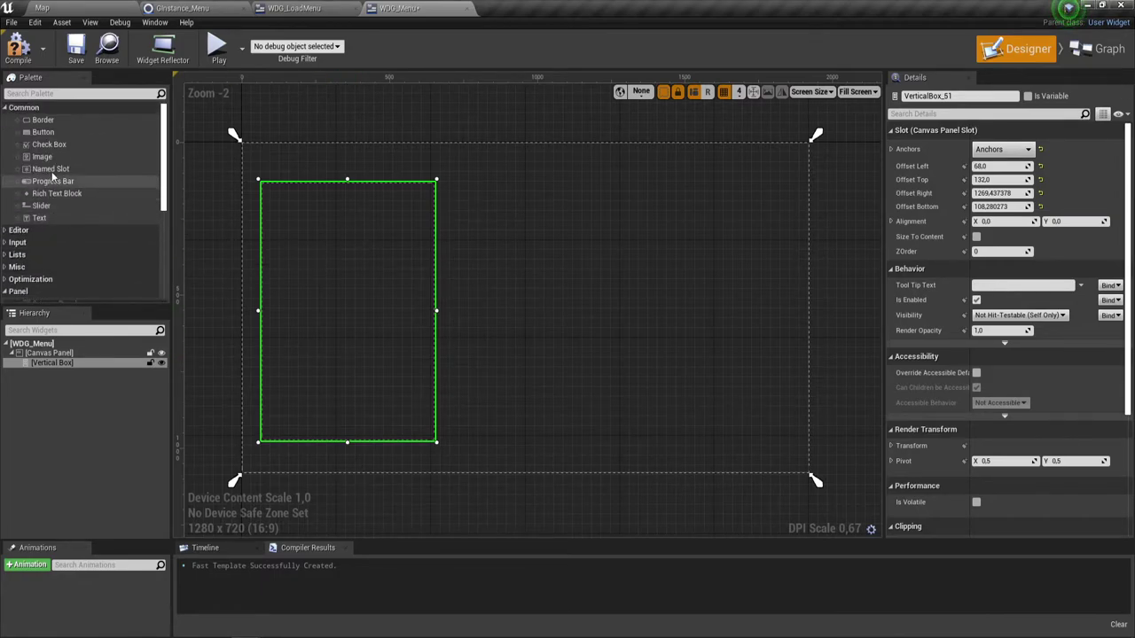
{"action": "left_click_drag", "start_coordinate": [43, 131], "coordinate": [286, 249]}
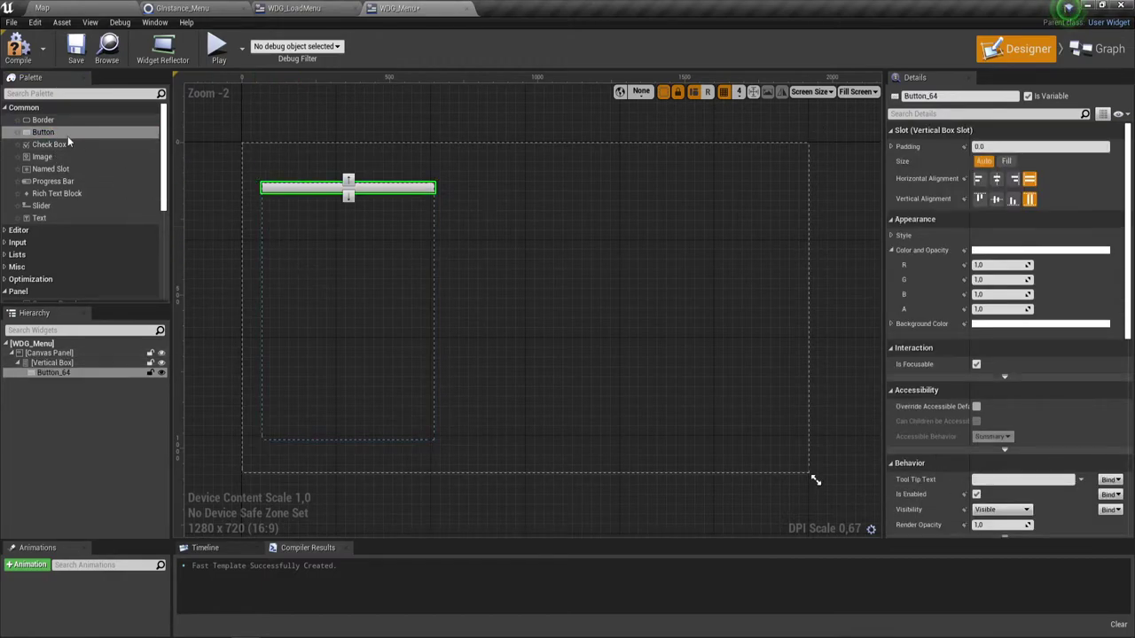
{"action": "left_click_drag", "start_coordinate": [67, 133], "coordinate": [297, 308]}
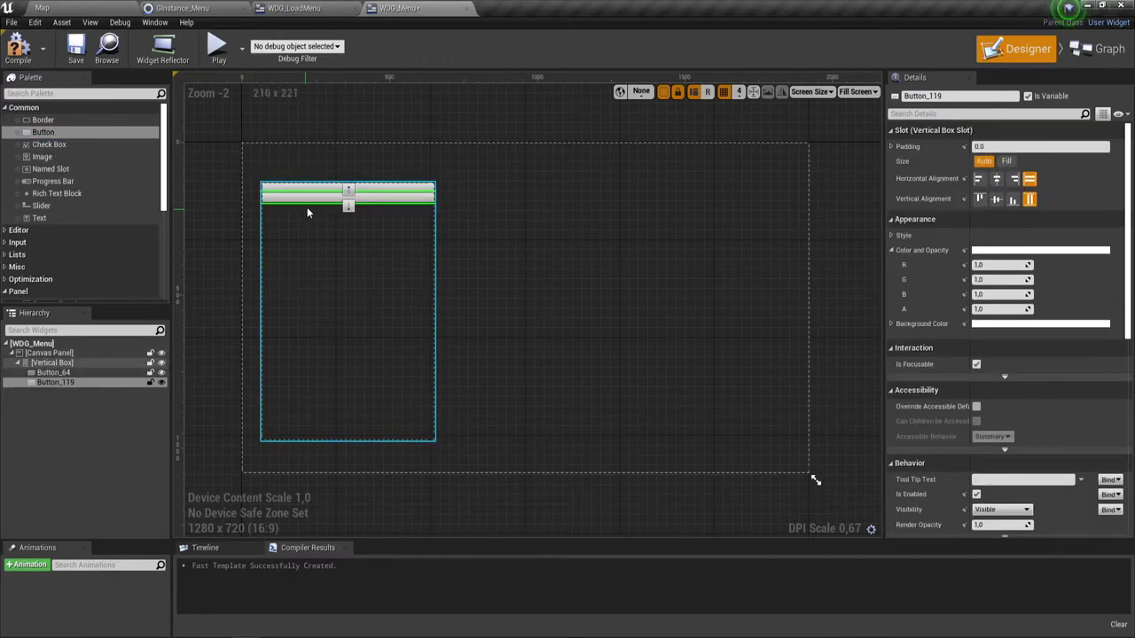
{"action": "left_click", "coordinate": [328, 190]}
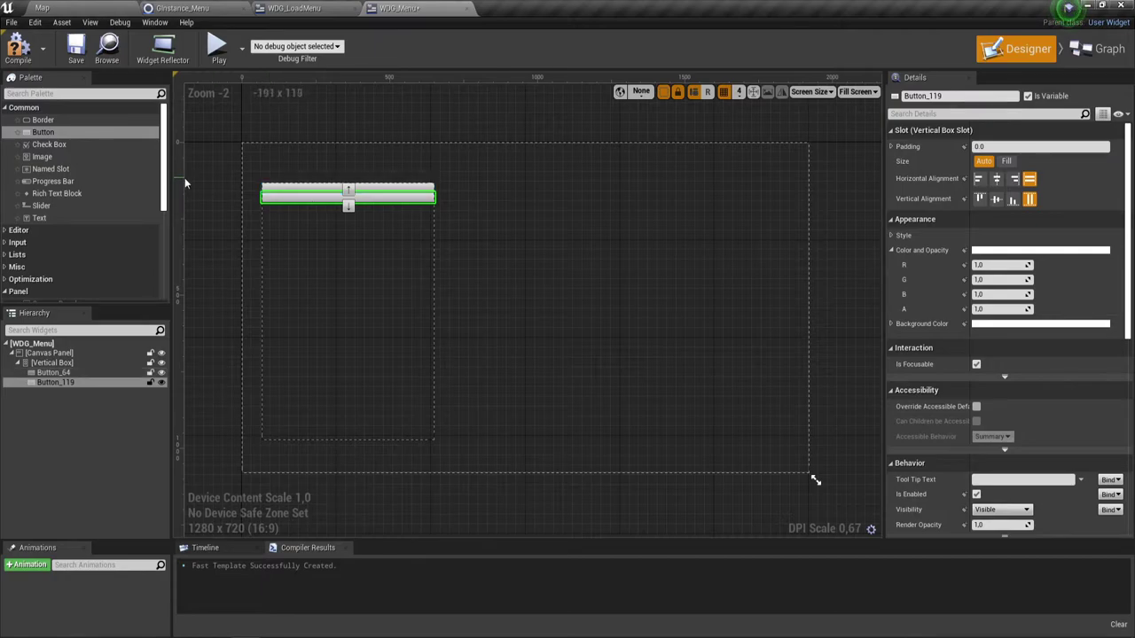
{"action": "left_click_drag", "start_coordinate": [53, 131], "coordinate": [275, 282]}
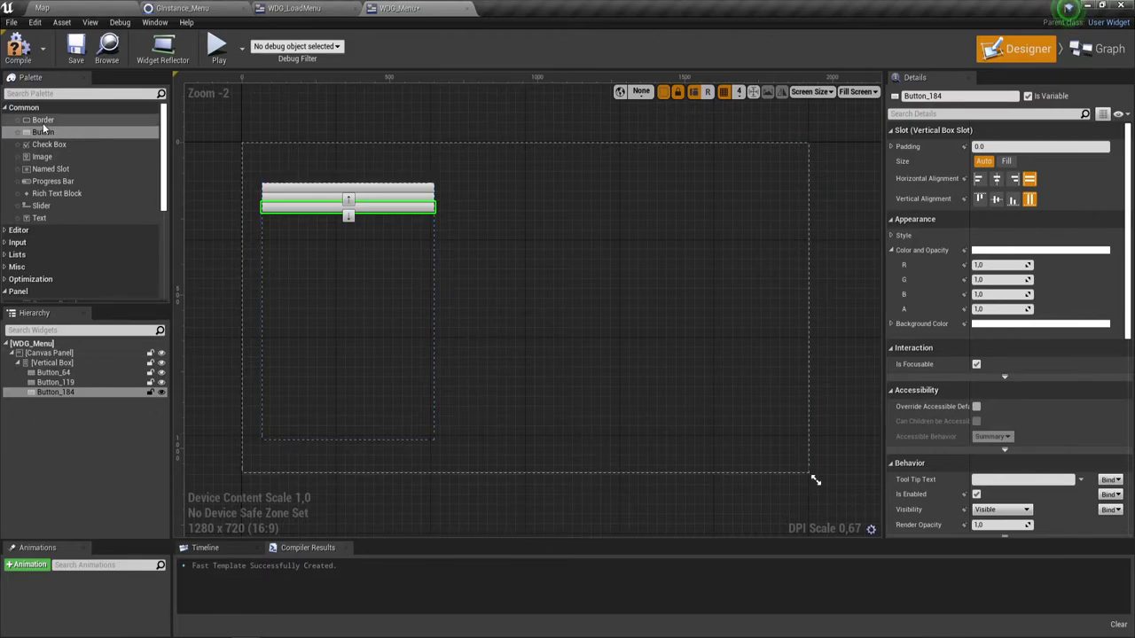
{"action": "left_click_drag", "start_coordinate": [42, 131], "coordinate": [266, 226]}
{"action": "left_click_drag", "start_coordinate": [42, 131], "coordinate": [286, 259]}
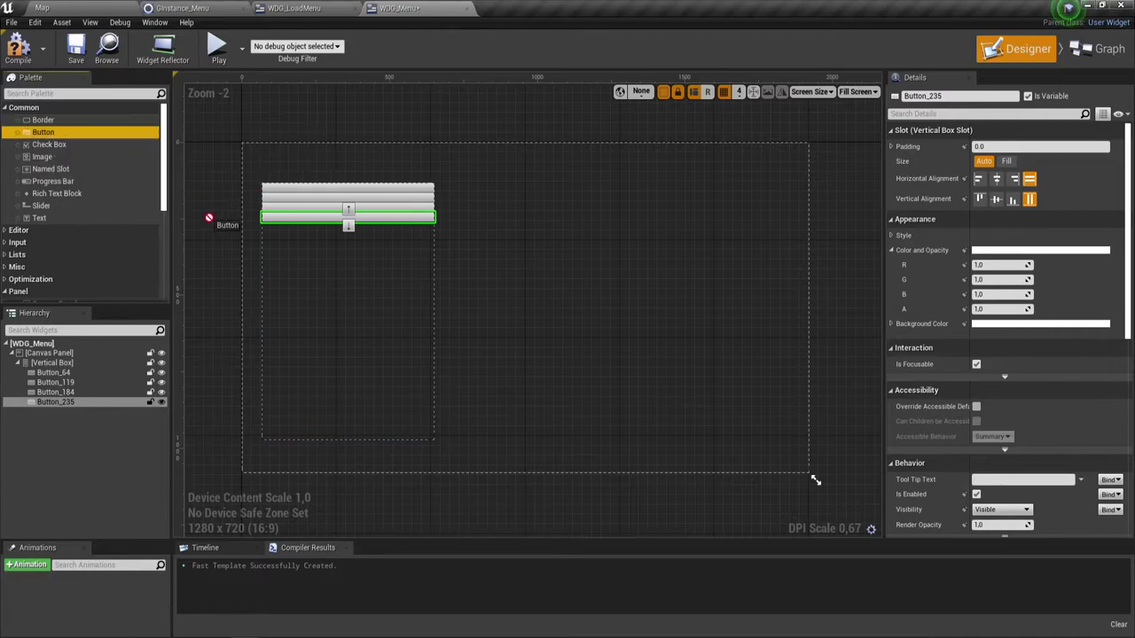
{"action": "left_click_drag", "start_coordinate": [35, 131], "coordinate": [299, 270]}
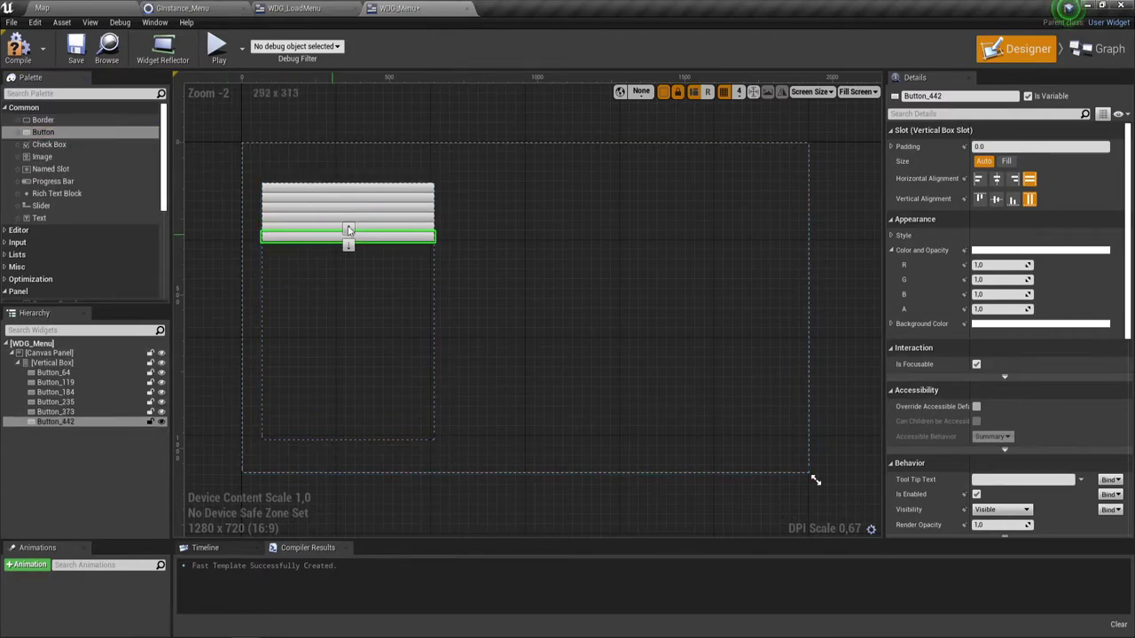
Step: Select the five extra buttons and delete them, keeping only Button_64
{"action": "left_click", "coordinate": [376, 188]}
{"action": "left_click", "coordinate": [377, 243]}
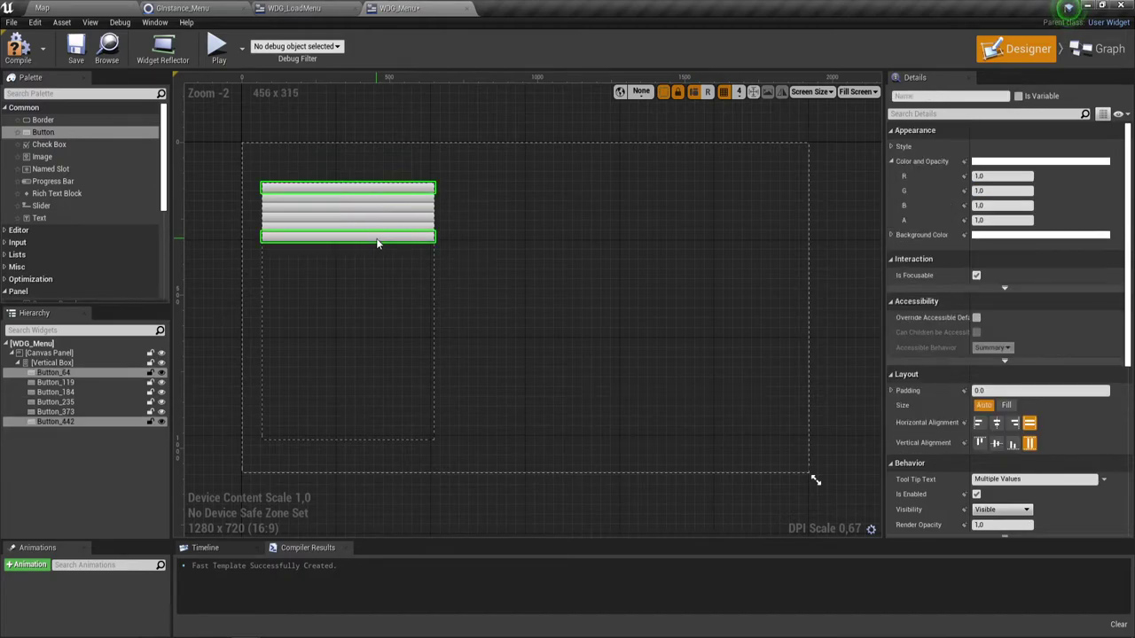
{"action": "left_click", "coordinate": [397, 231]}
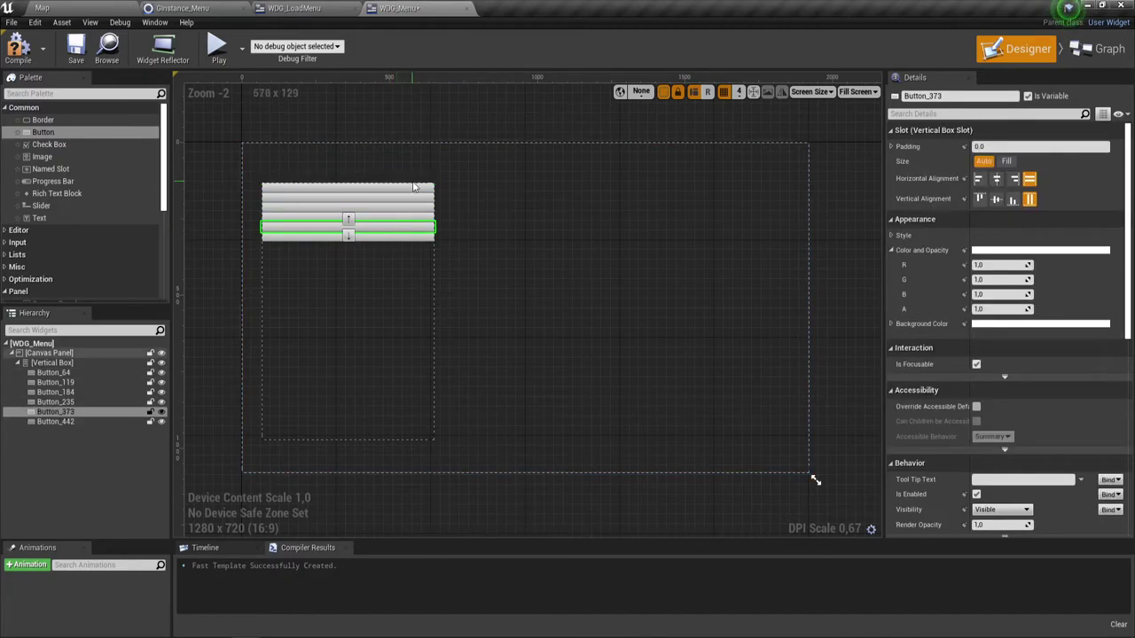
{"action": "left_click", "coordinate": [414, 189]}
{"action": "left_click", "coordinate": [408, 238], "text": "ctrl"}
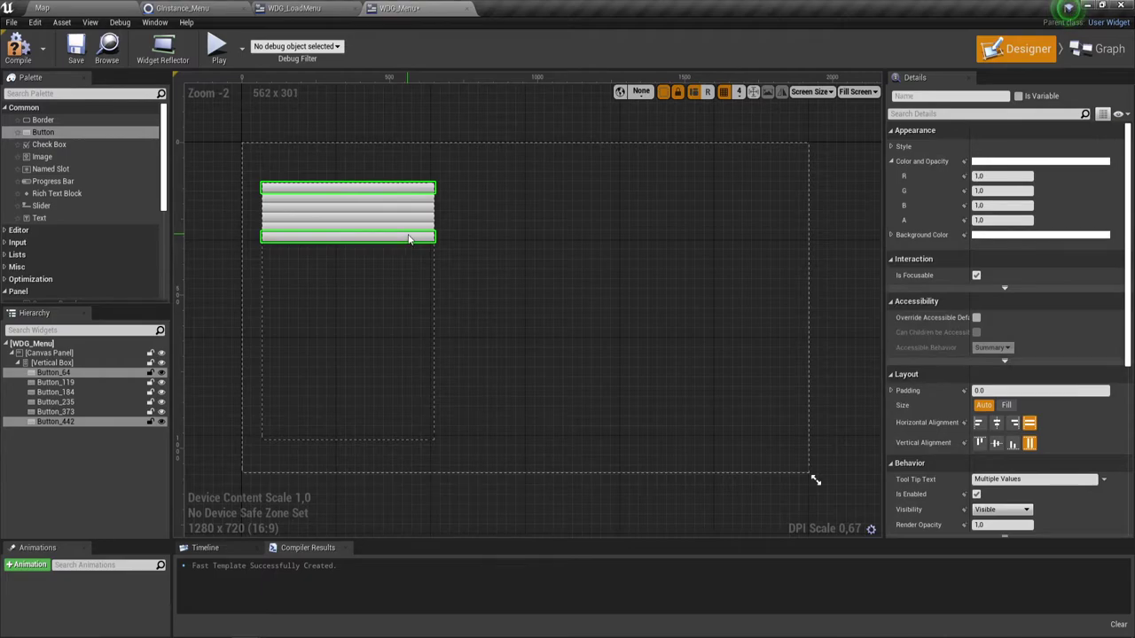
{"action": "left_click", "coordinate": [411, 227], "text": "ctrl"}
{"action": "left_click", "coordinate": [413, 218], "text": "ctrl"}
{"action": "left_click", "coordinate": [418, 209], "text": "ctrl"}
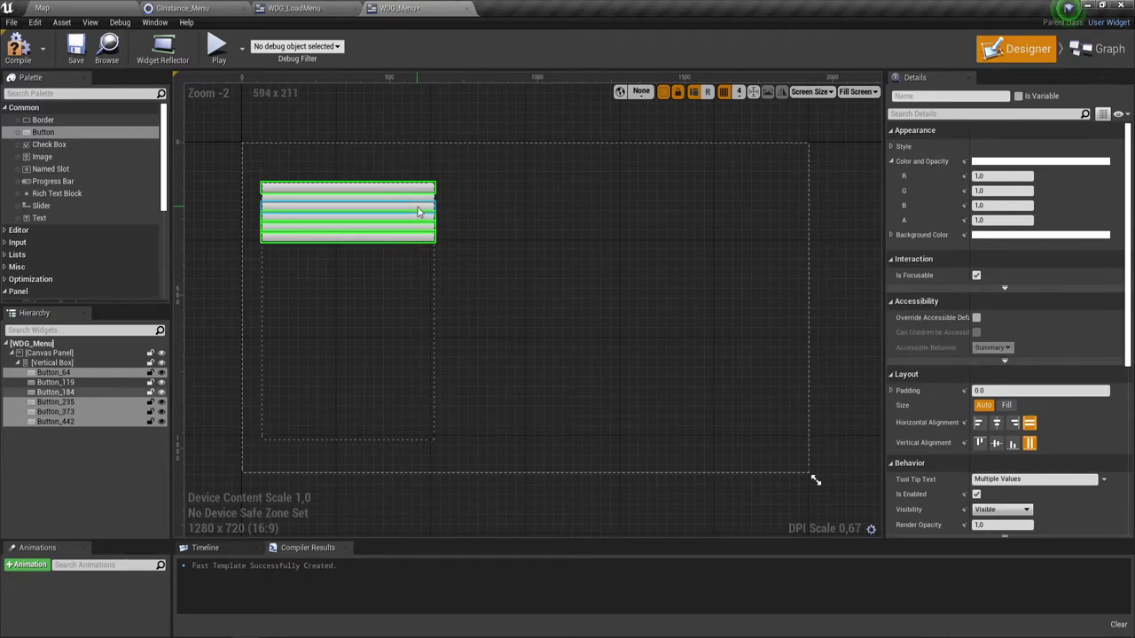
{"action": "left_click", "coordinate": [418, 199], "text": "ctrl"}
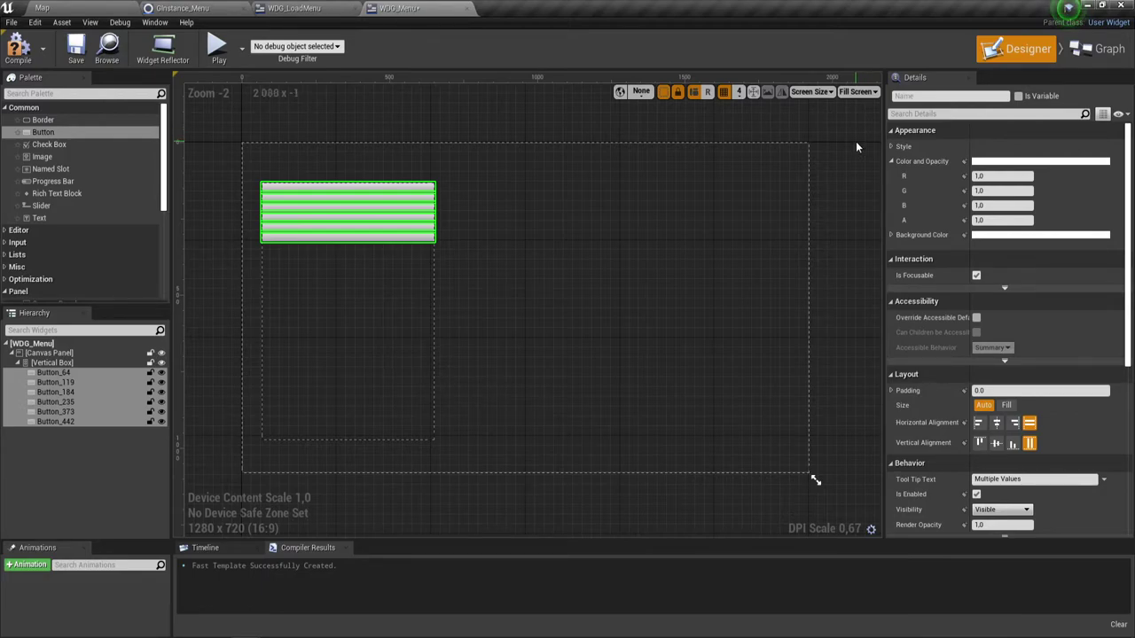
{"action": "left_click", "coordinate": [370, 237]}
{"action": "left_click", "coordinate": [381, 199], "text": "ctrl"}
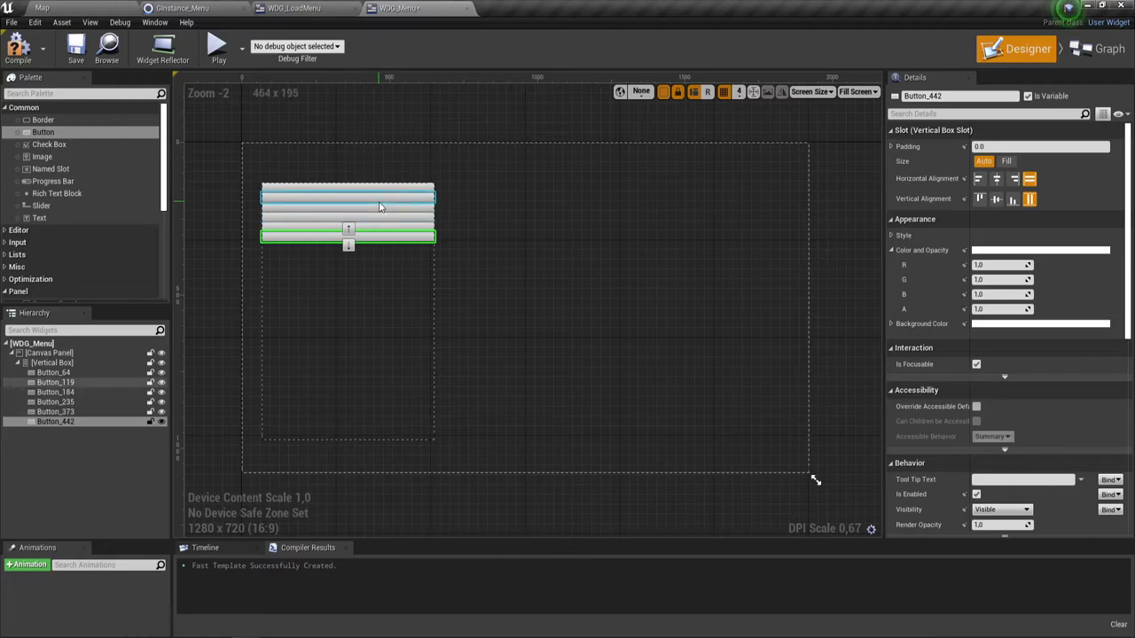
{"action": "left_click", "coordinate": [381, 227], "text": "ctrl"}
{"action": "left_click", "coordinate": [382, 220], "text": "ctrl"}
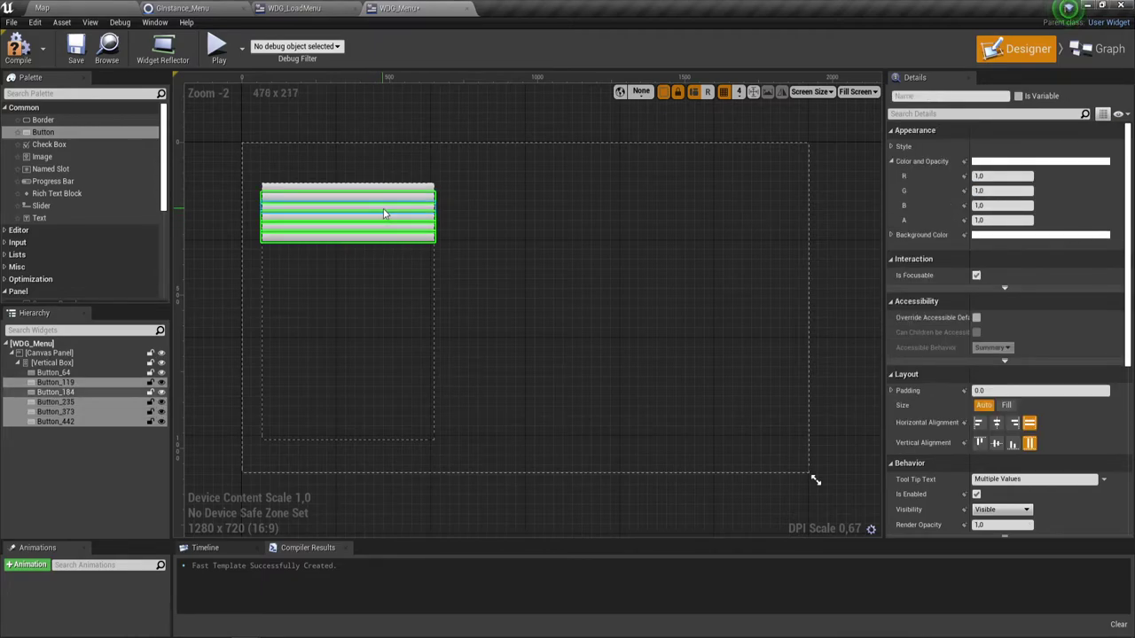
{"action": "key", "text": "Delete"}
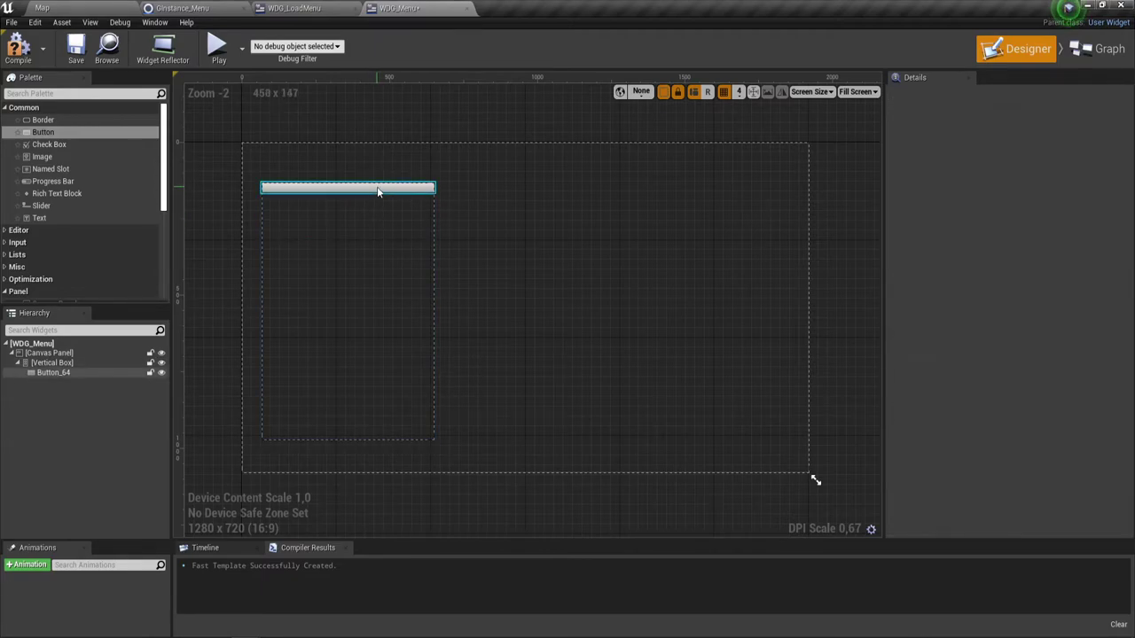
Step: Select Button_64 and leave its slot size on Auto after briefly trying Fill
{"action": "left_click", "coordinate": [379, 188]}
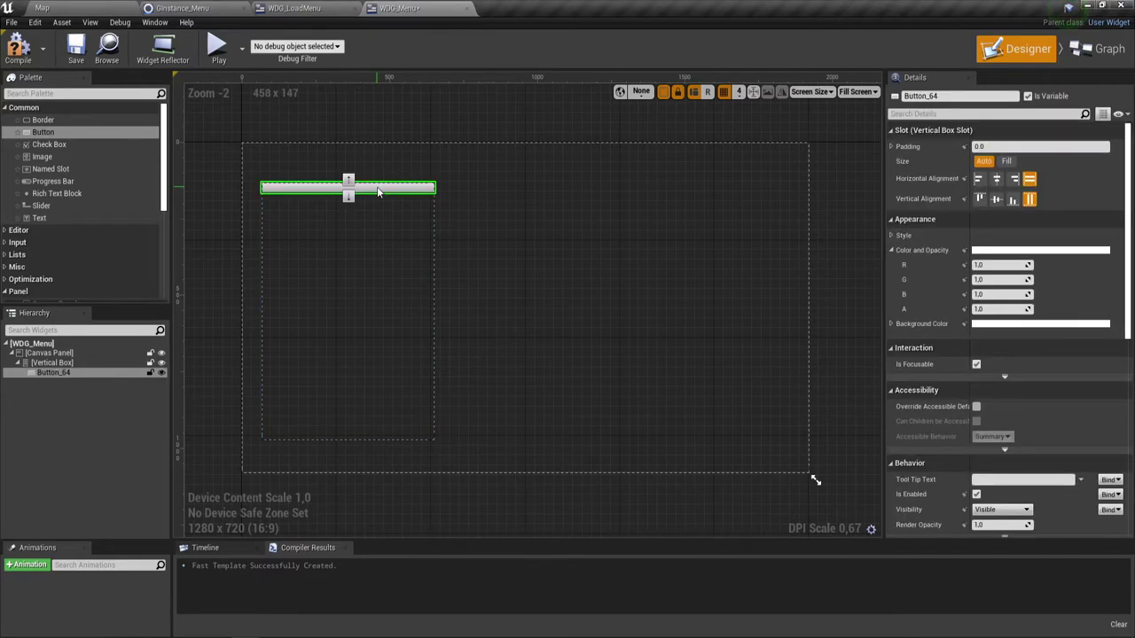
{"action": "left_click", "coordinate": [1009, 162]}
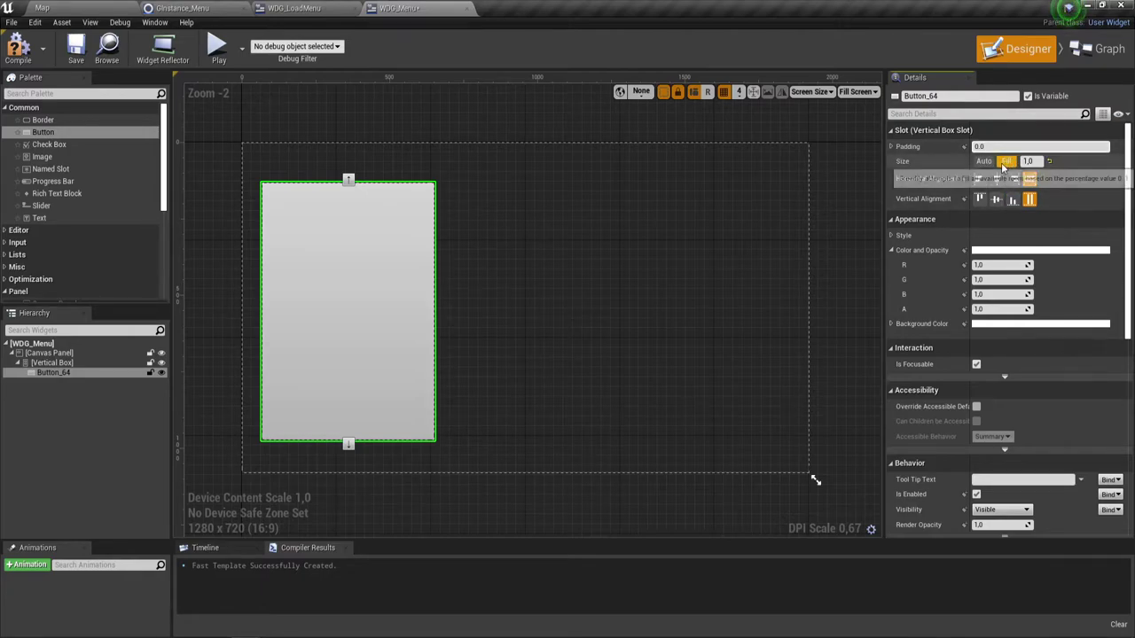
{"action": "left_click", "coordinate": [990, 163]}
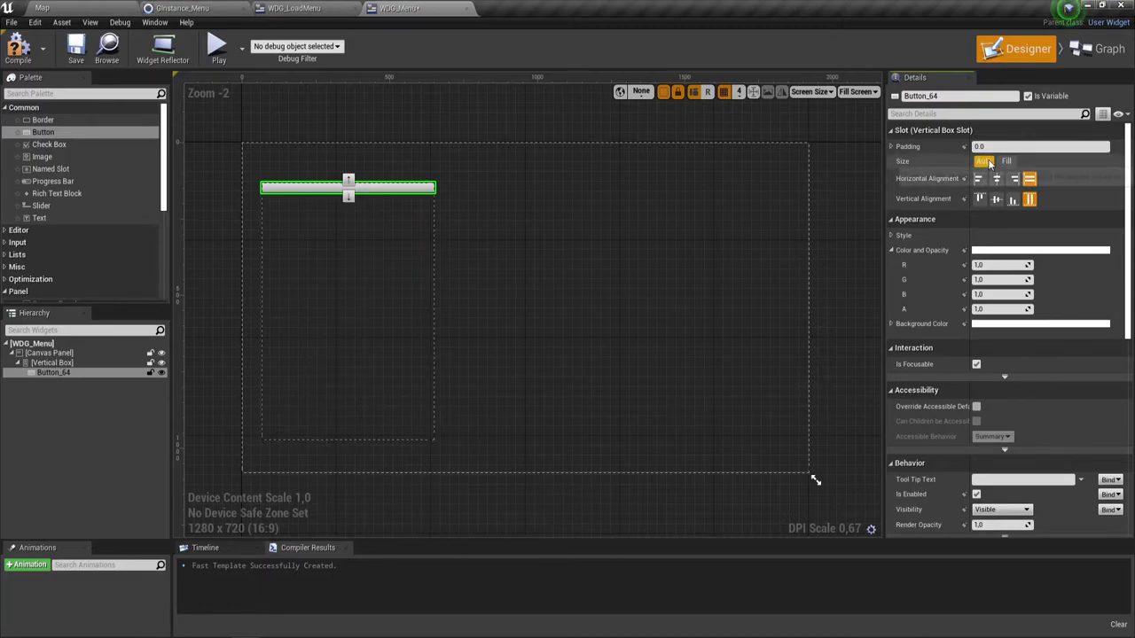
Step: Set Button_64's slot padding to 50 left and right, 30 top and bottom
{"action": "left_click", "coordinate": [1013, 148]}
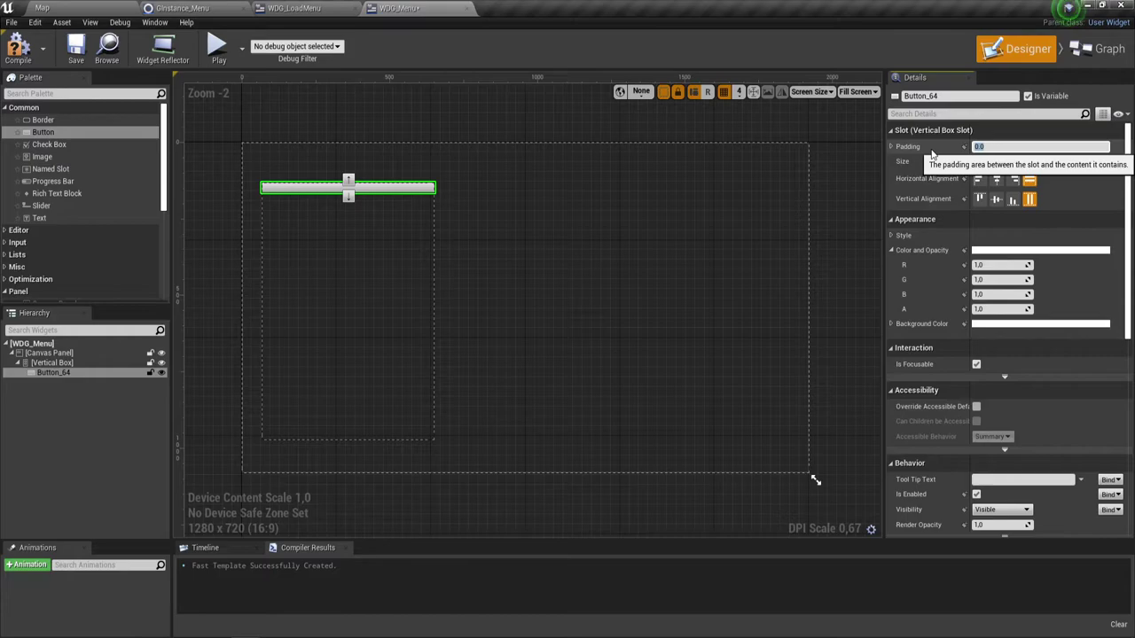
{"action": "left_click", "coordinate": [891, 147]}
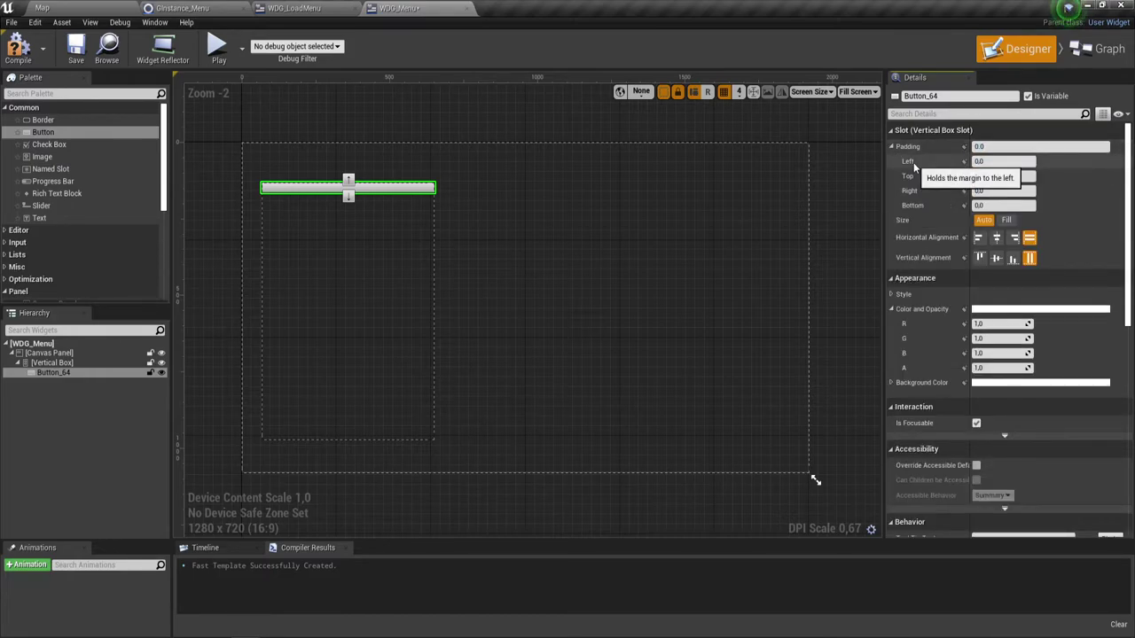
{"action": "key", "text": "Tab"}
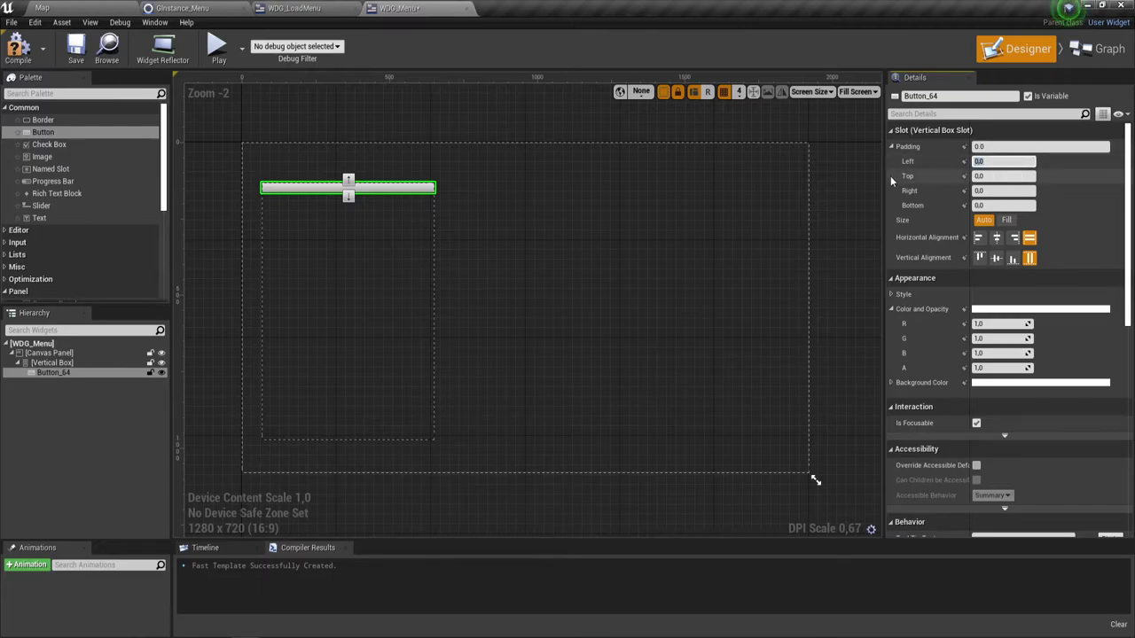
{"action": "type", "text": "50"}
{"action": "key", "text": "Tab"}
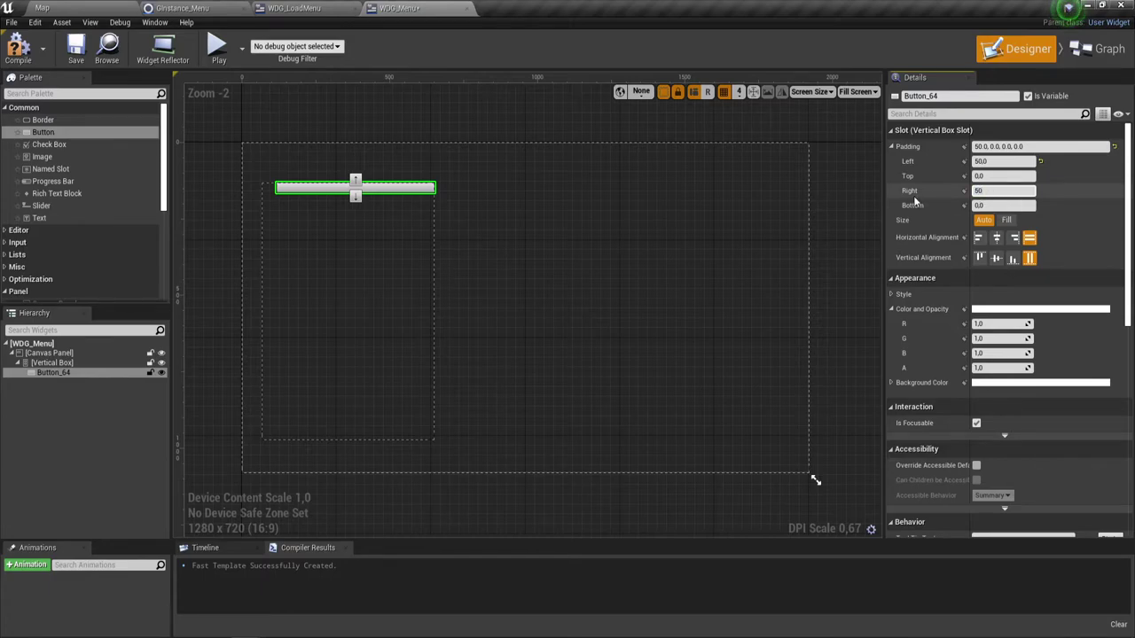
{"action": "left_click", "coordinate": [980, 177]}
{"action": "type", "text": "30"}
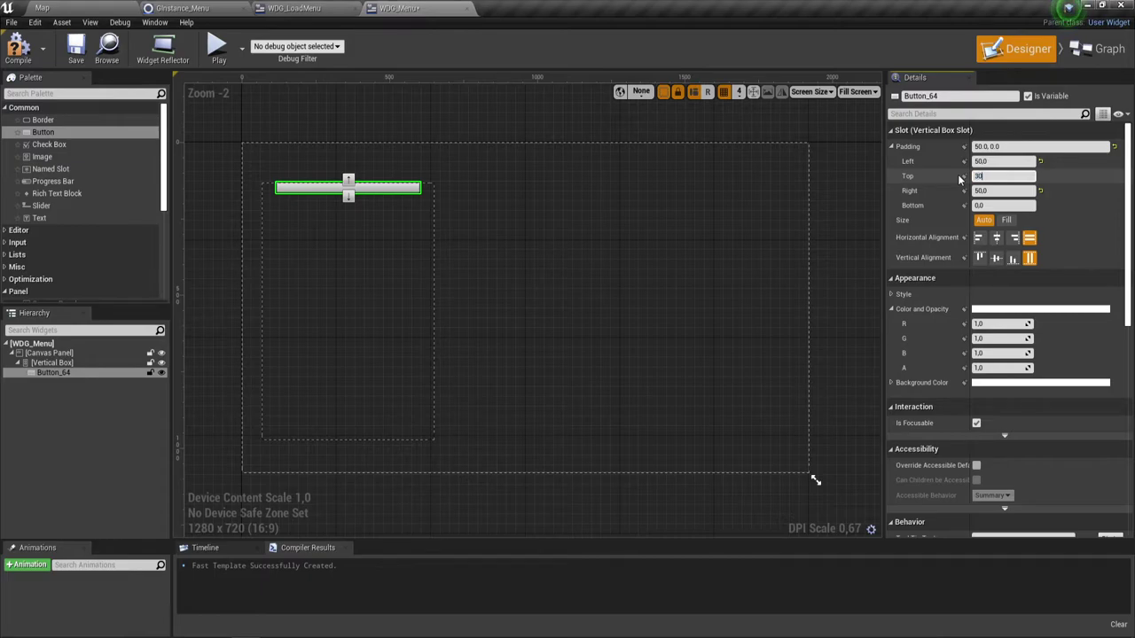
{"action": "left_click", "coordinate": [995, 206]}
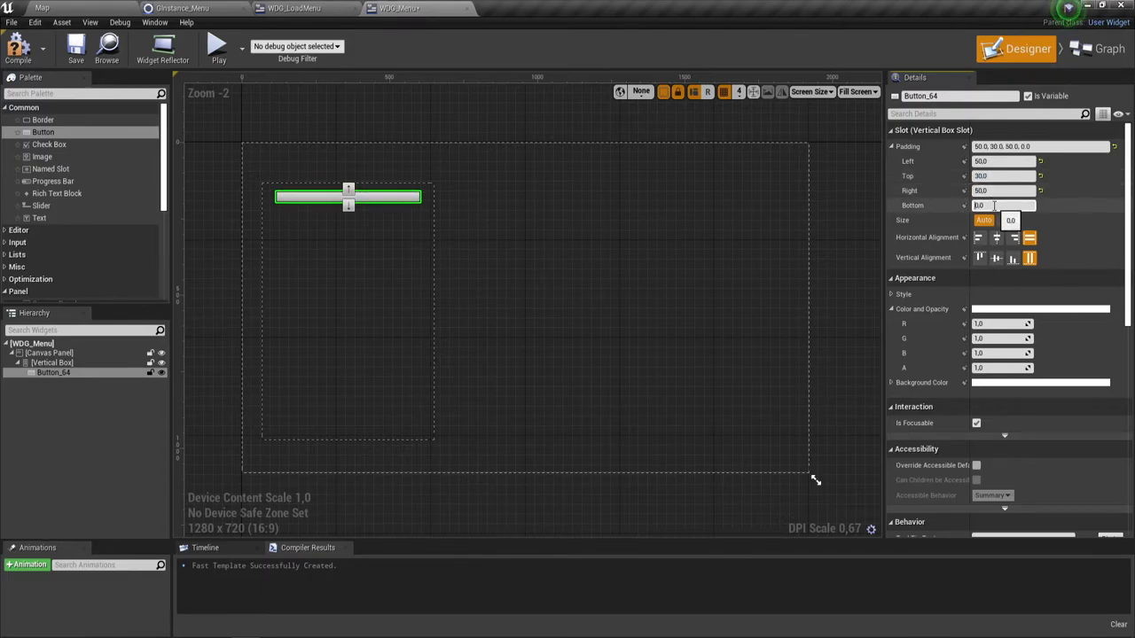
{"action": "type", "text": "30"}
{"action": "key", "text": "Return"}
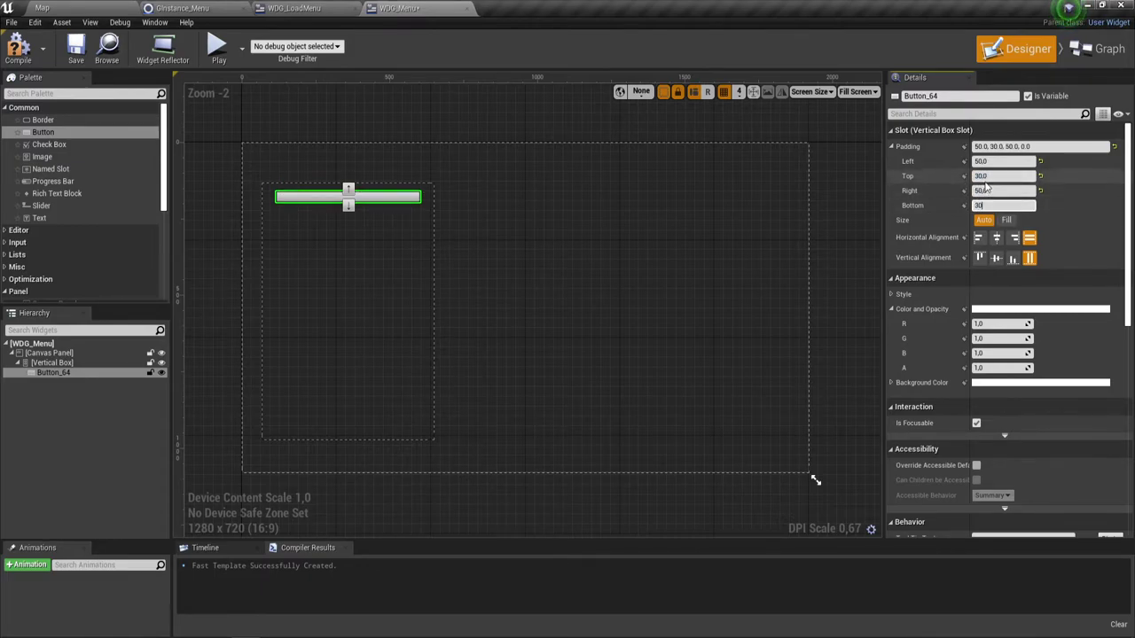
{"action": "left_click", "coordinate": [1024, 147]}
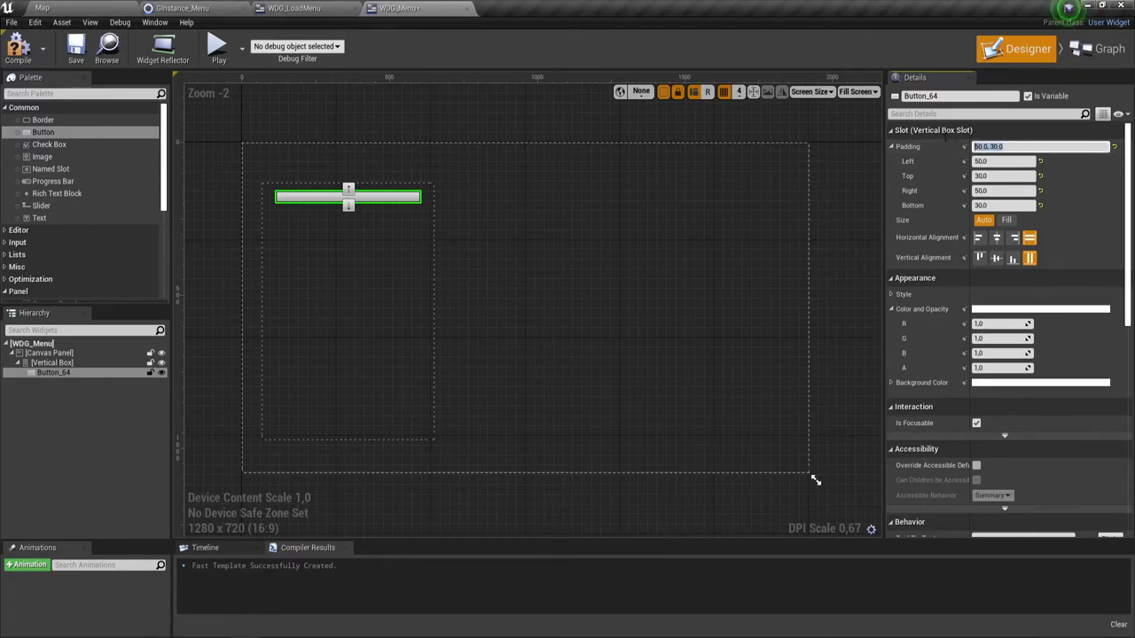
{"action": "right_click", "coordinate": [993, 146]}
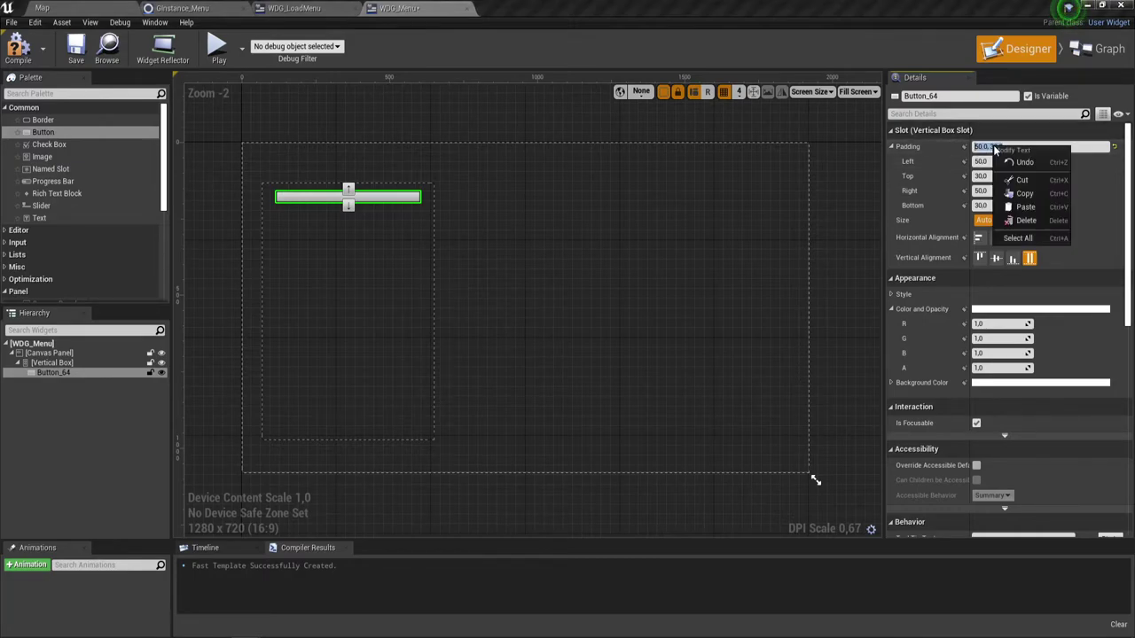
{"action": "left_click", "coordinate": [995, 147]}
{"action": "left_click", "coordinate": [892, 146]}
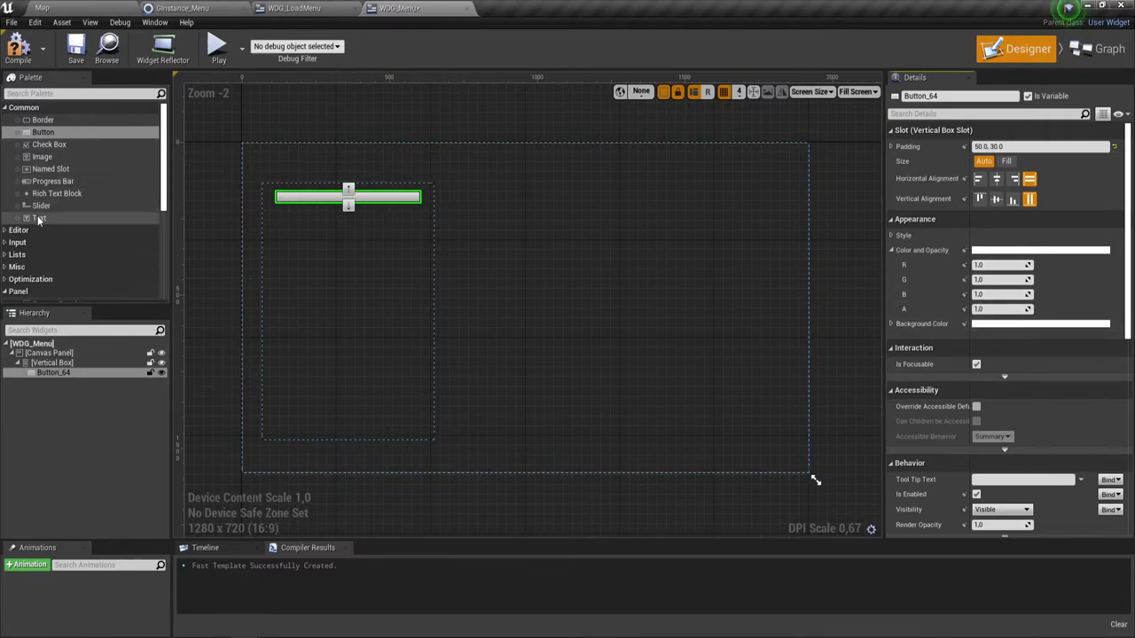
Step: Place a Text block inside Button_64 and review the button's default Style settings
{"action": "left_click_drag", "start_coordinate": [38, 217], "coordinate": [318, 201]}
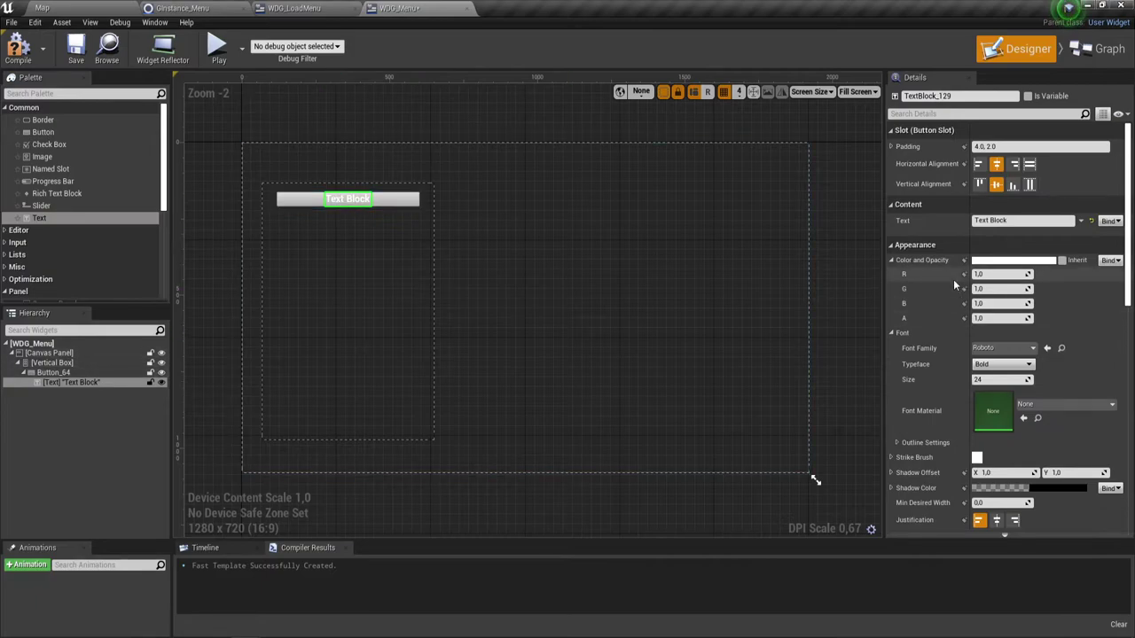
{"action": "left_click", "coordinate": [393, 205]}
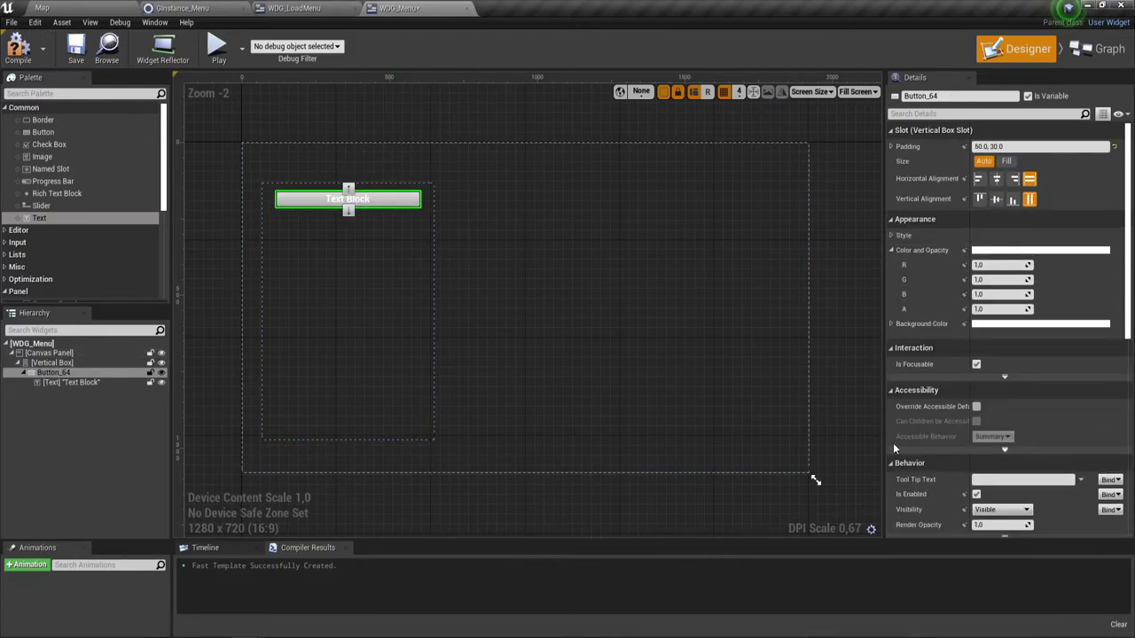
{"action": "scroll", "coordinate": [922, 417], "scroll_direction": "down", "scroll_amount": 2}
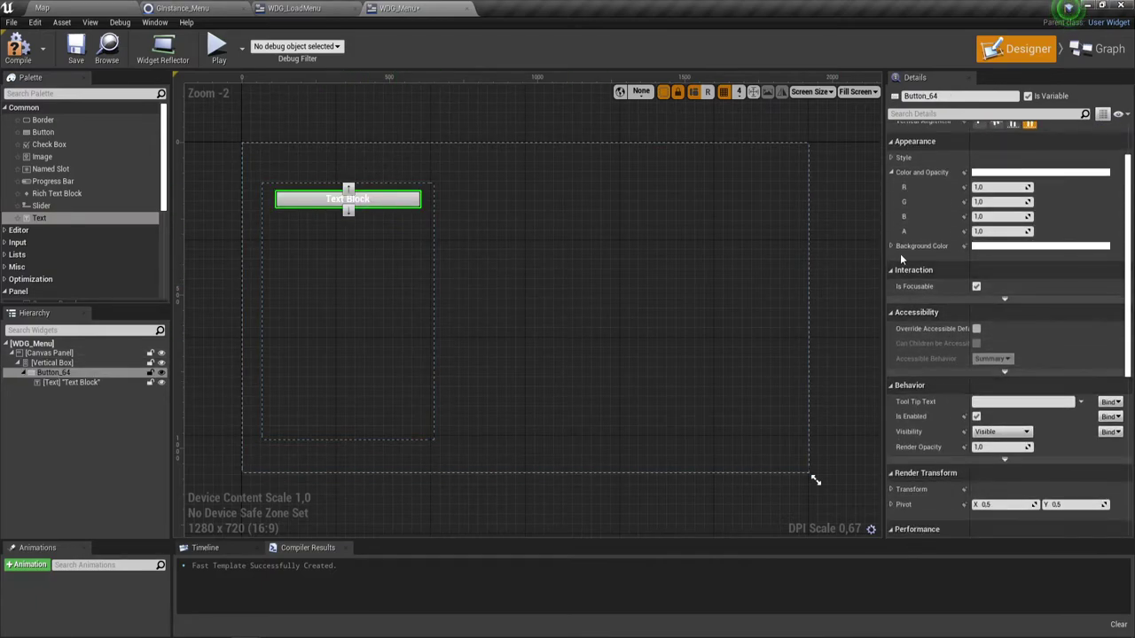
{"action": "scroll", "coordinate": [900, 254], "scroll_direction": "up", "scroll_amount": 1}
{"action": "left_click", "coordinate": [892, 179]}
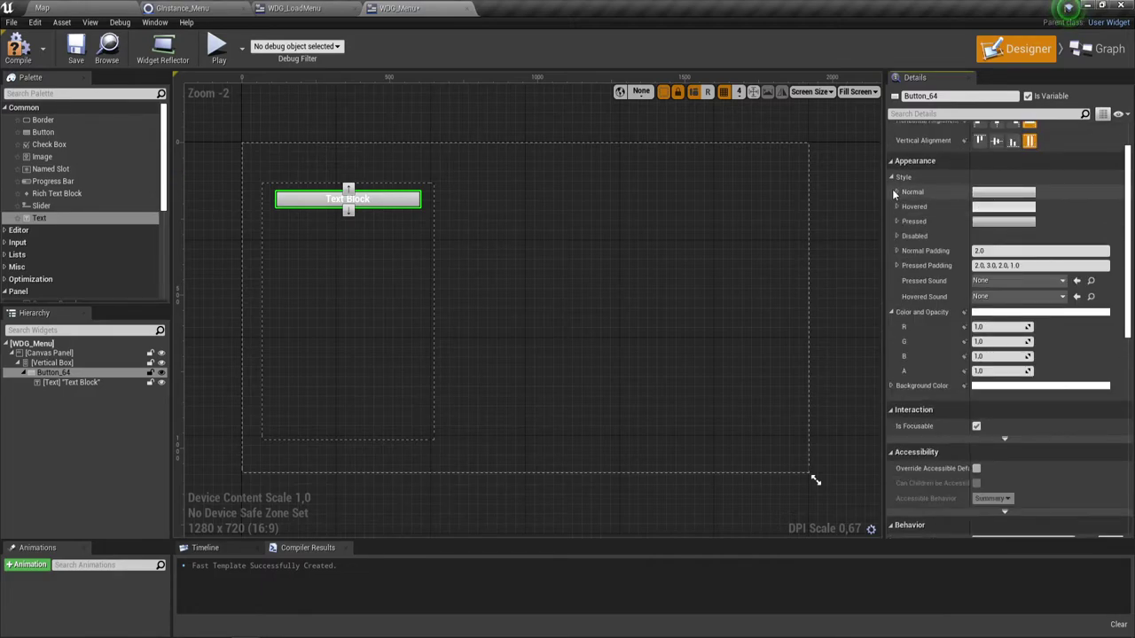
{"action": "left_click", "coordinate": [896, 191]}
{"action": "left_click", "coordinate": [895, 192]}
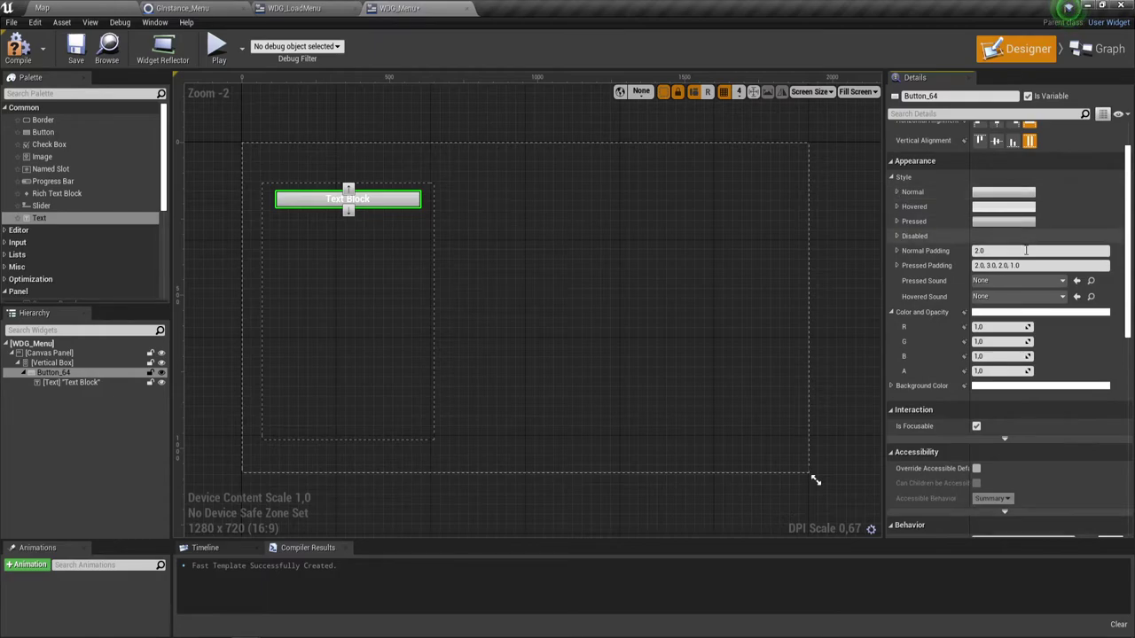
{"action": "left_click", "coordinate": [385, 204]}
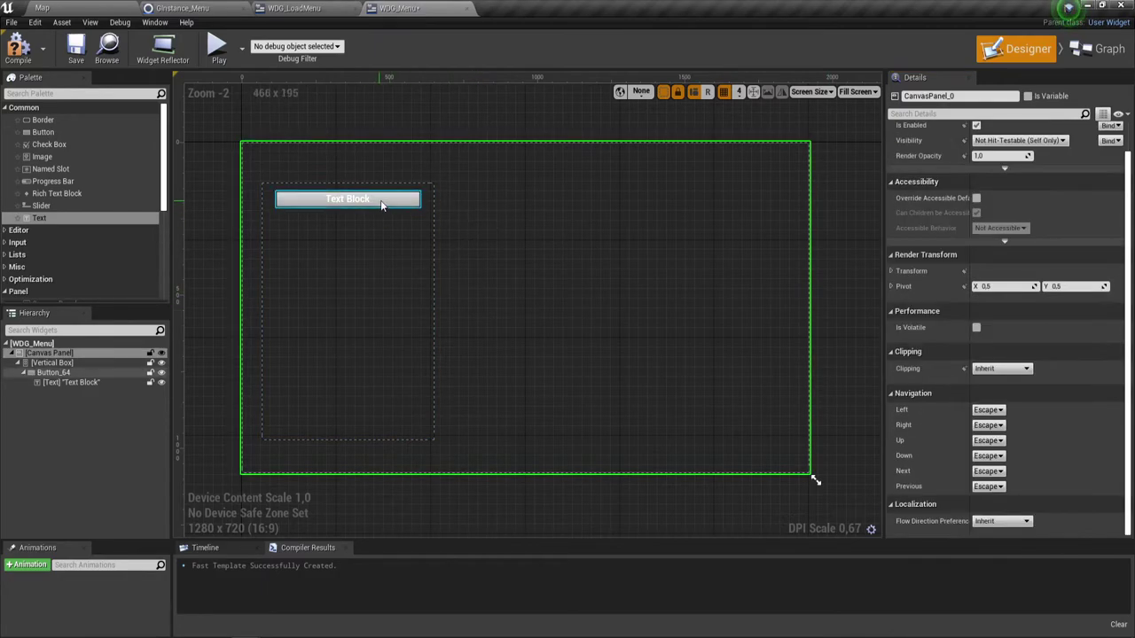
{"action": "left_click", "coordinate": [396, 201]}
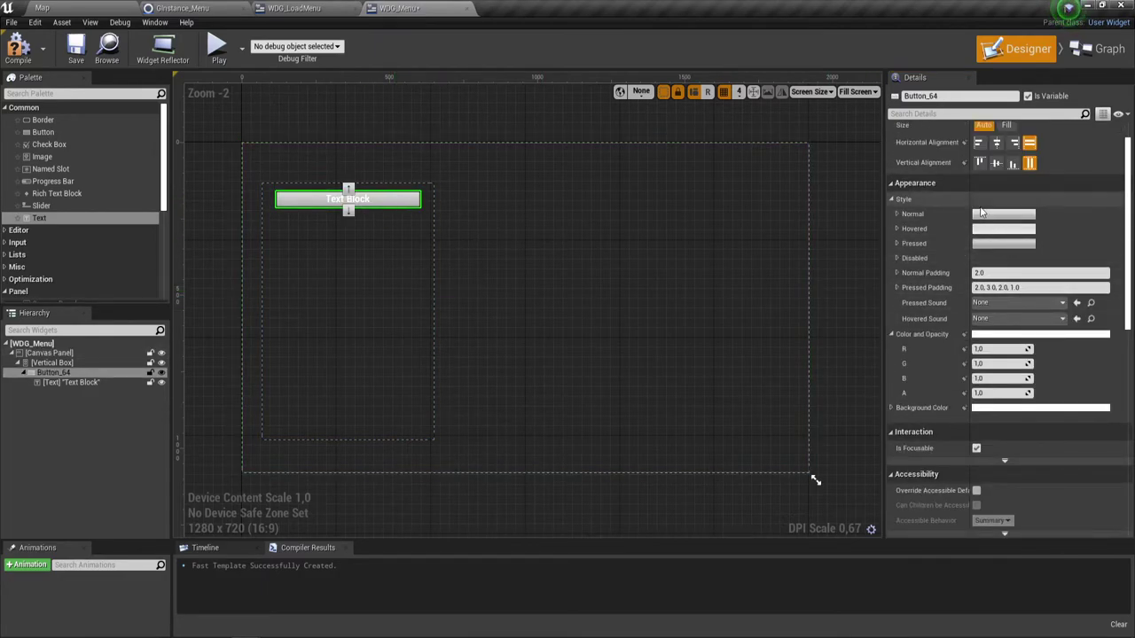
Step: Change the button's text block label to 'New game'
{"action": "left_click", "coordinate": [363, 202]}
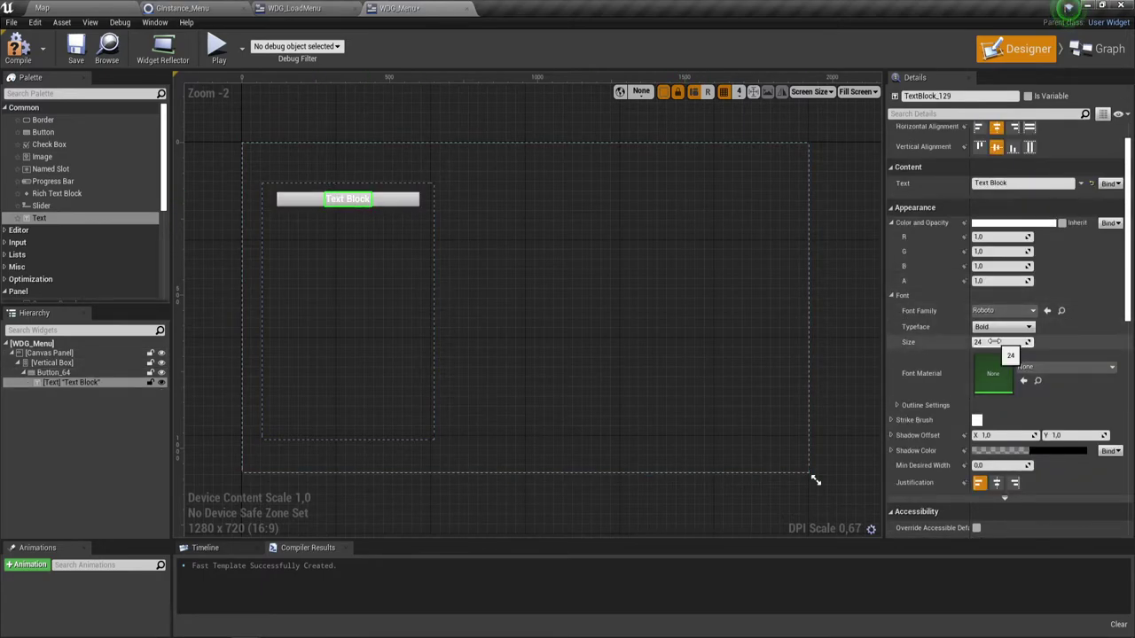
{"action": "left_click", "coordinate": [1020, 183]}
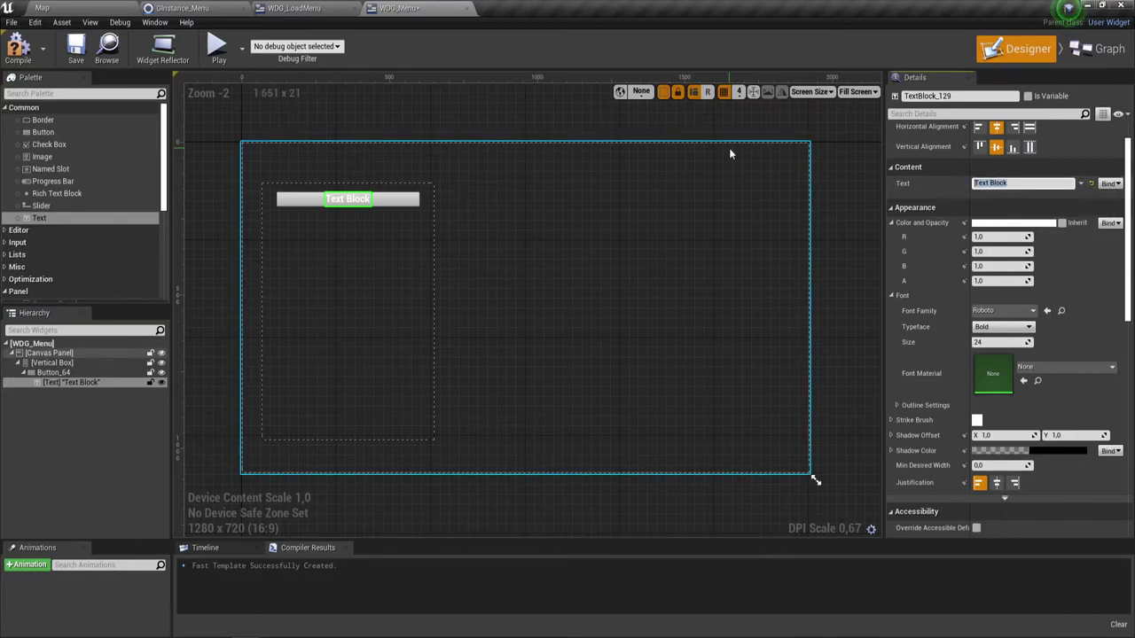
{"action": "type", "text": "Ty"}
{"action": "key", "text": "BackSpace"}
{"action": "key", "text": "BackSpace"}
{"action": "type", "text": "New ga"}
{"action": "type", "text": "me"}
{"action": "key", "text": "Return"}
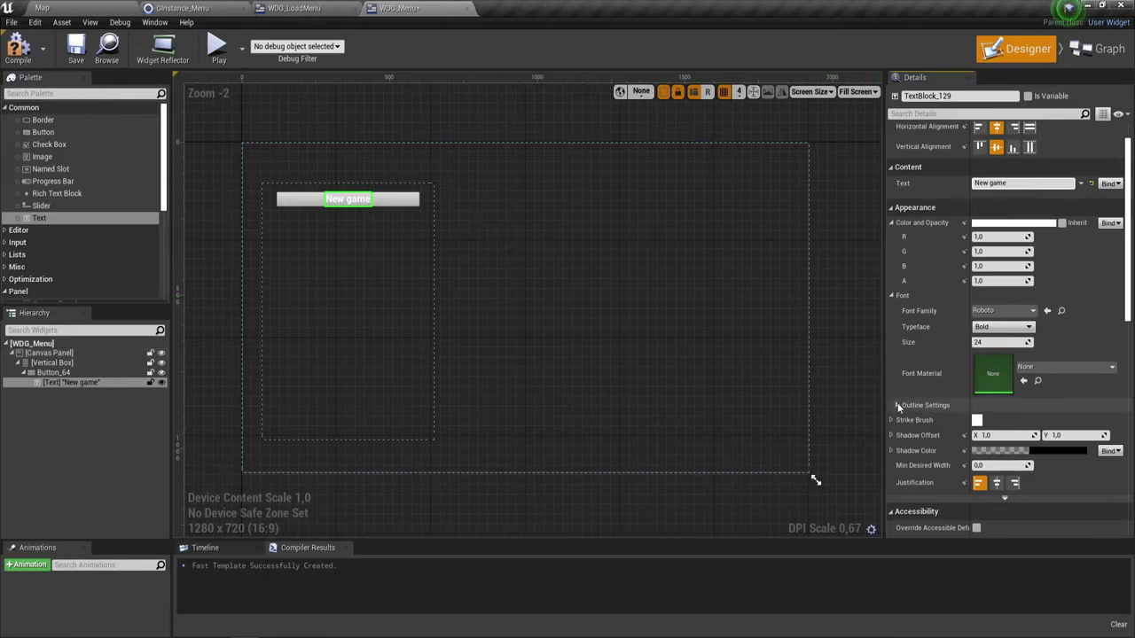
{"action": "left_click", "coordinate": [977, 420]}
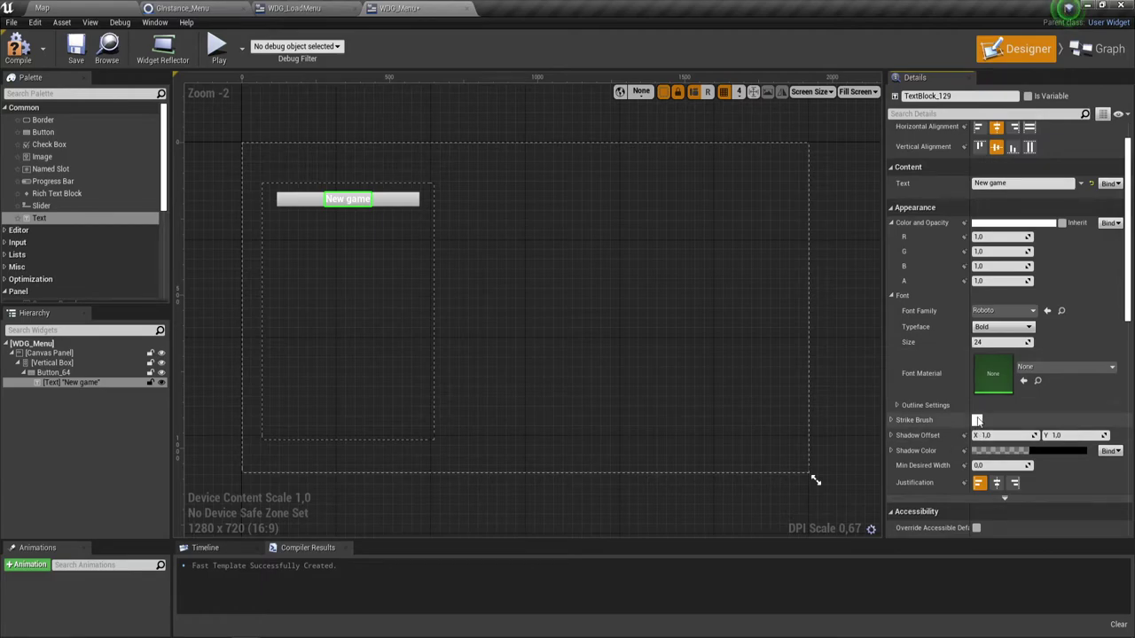
Step: Set the label's Color and Opacity to blue (0036FF)
{"action": "left_click", "coordinate": [991, 222]}
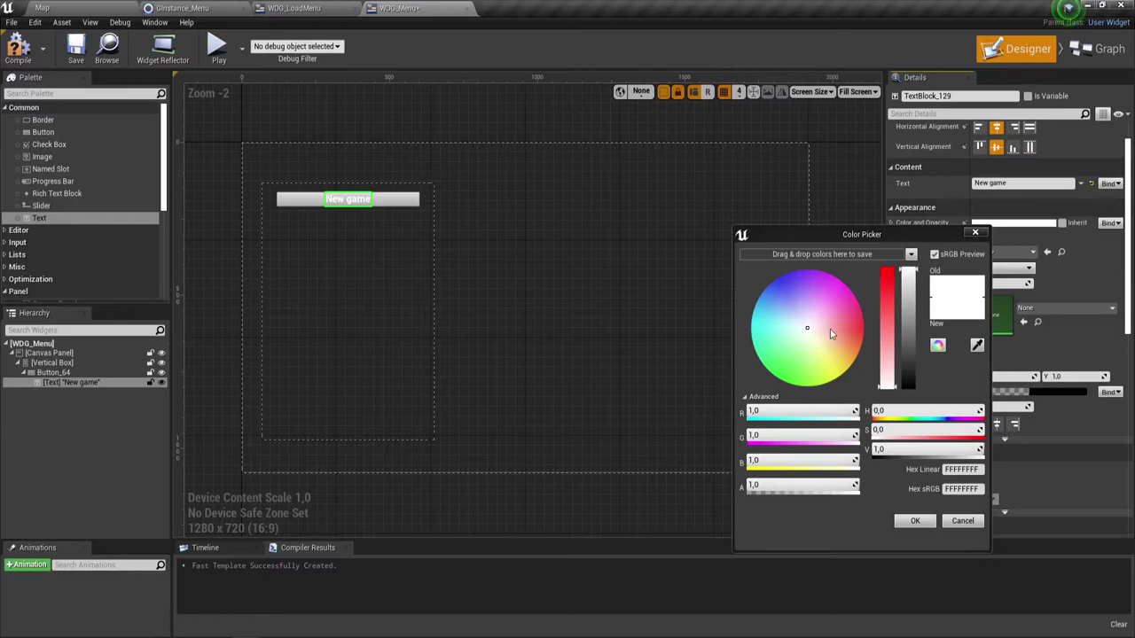
{"action": "left_click", "coordinate": [859, 329]}
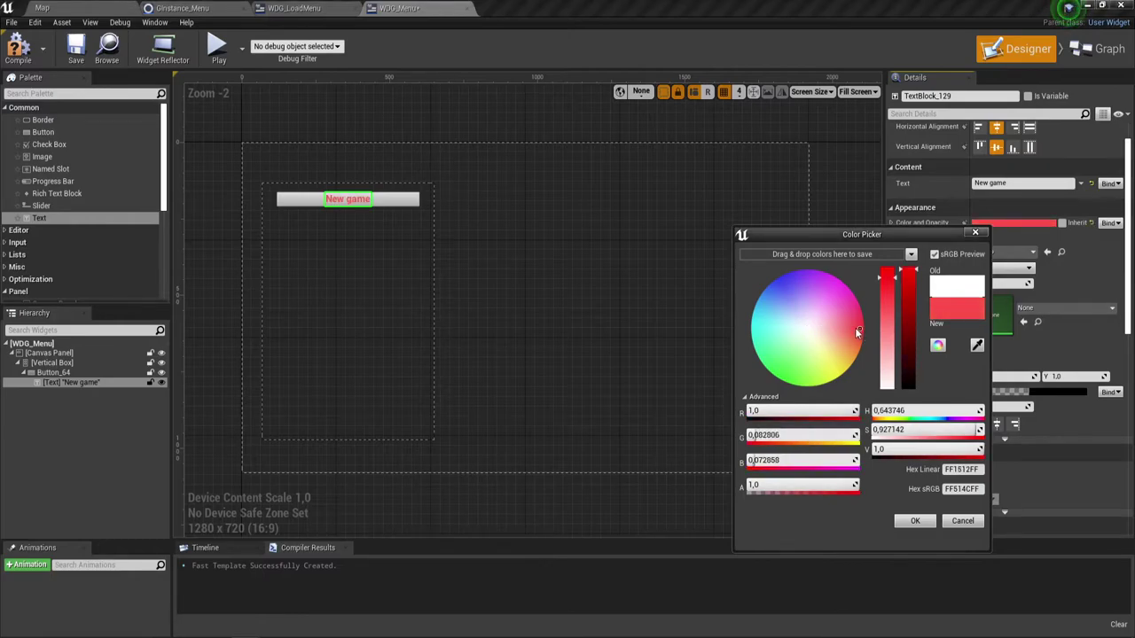
{"action": "left_click_drag", "start_coordinate": [856, 332], "coordinate": [773, 270]}
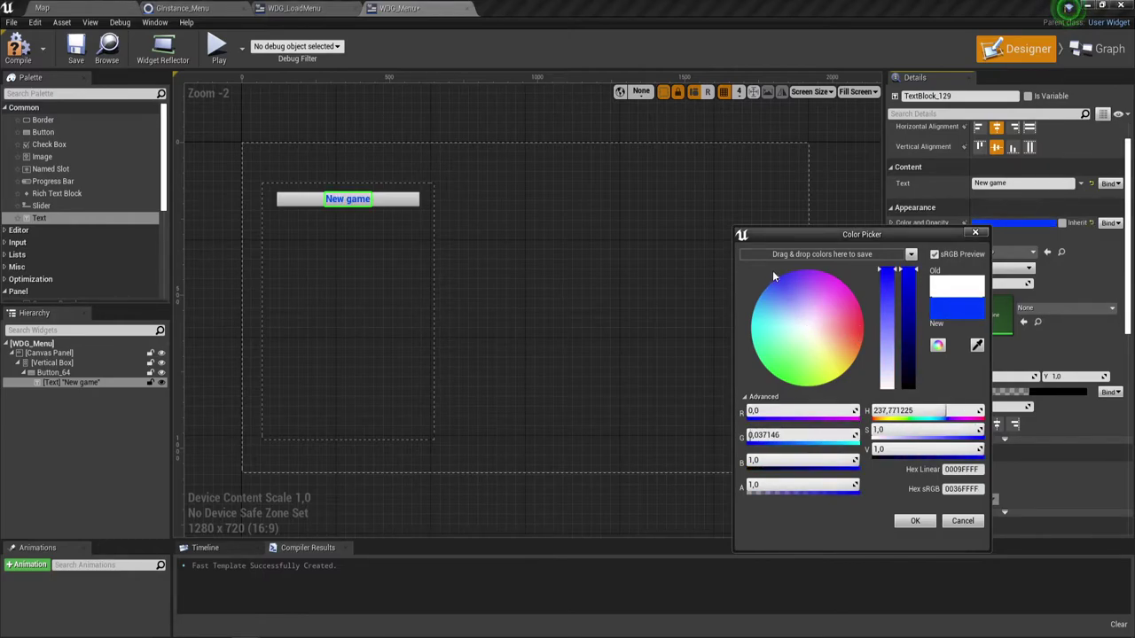
{"action": "left_click", "coordinate": [915, 521]}
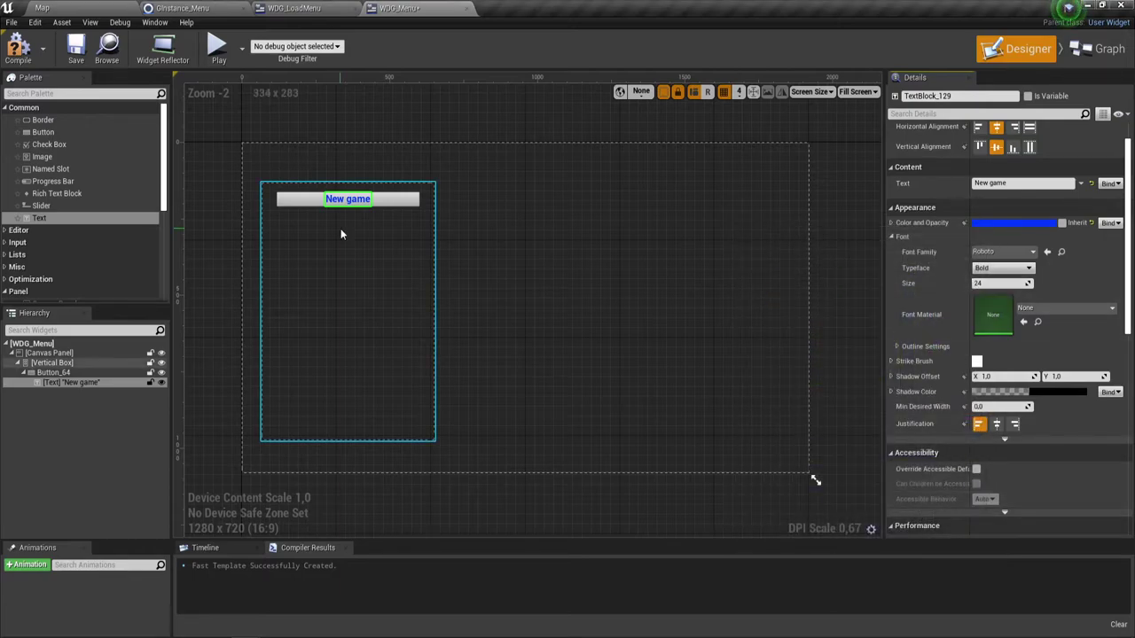
{"action": "left_click", "coordinate": [375, 201]}
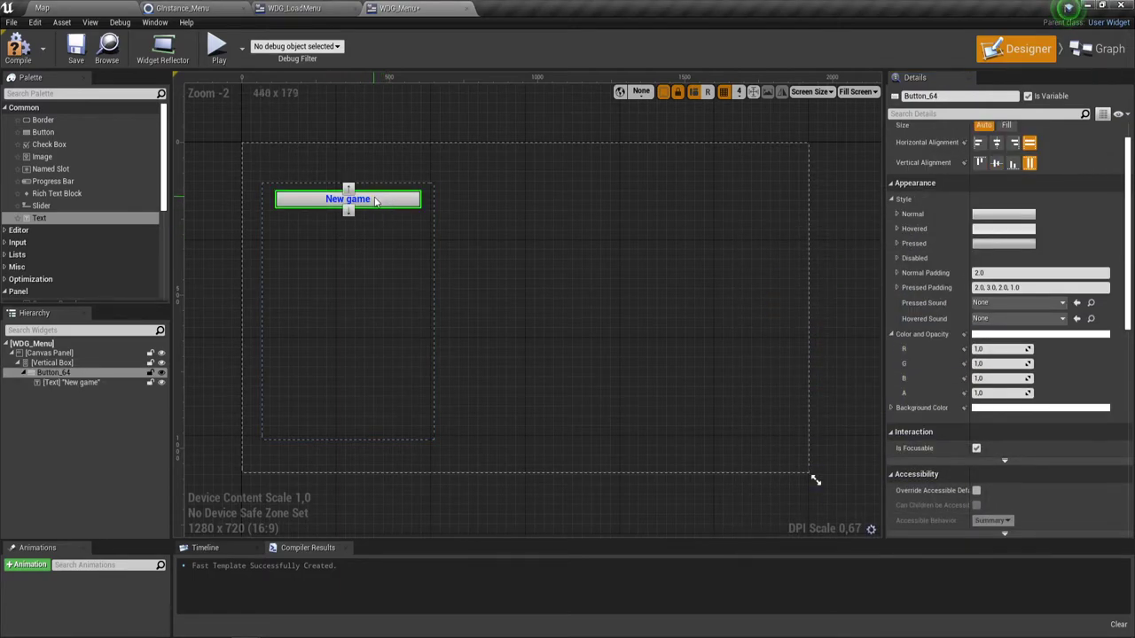
{"action": "left_click", "coordinate": [68, 380], "text": "ctrl"}
{"action": "right_click", "coordinate": [64, 380]}
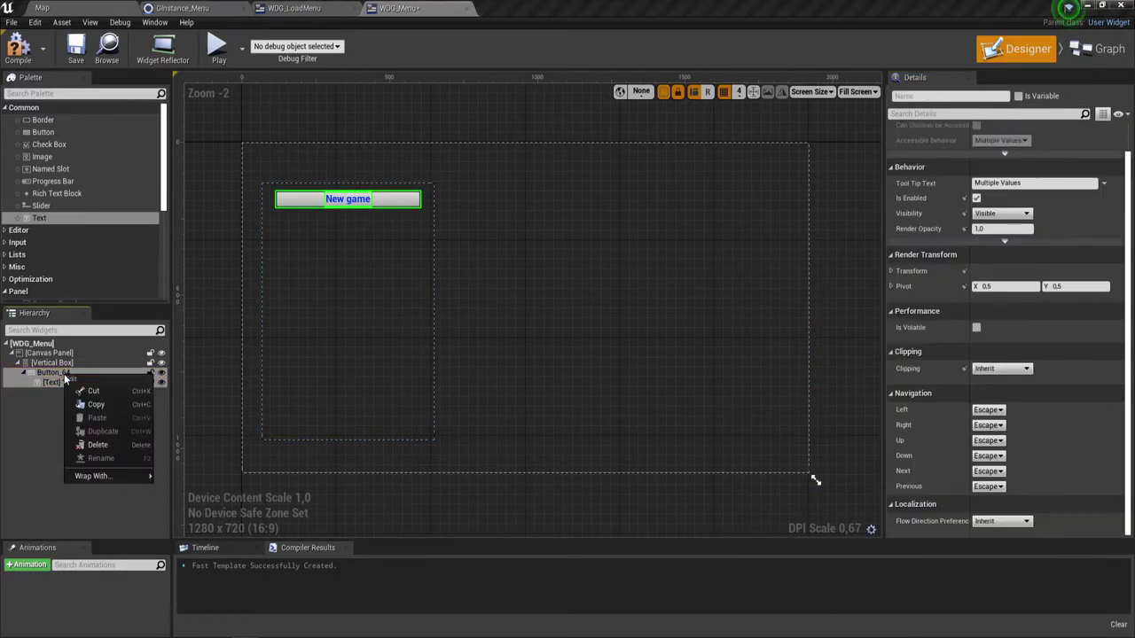
{"action": "left_click", "coordinate": [323, 233]}
{"action": "left_click", "coordinate": [323, 233]}
{"action": "left_click", "coordinate": [391, 200]}
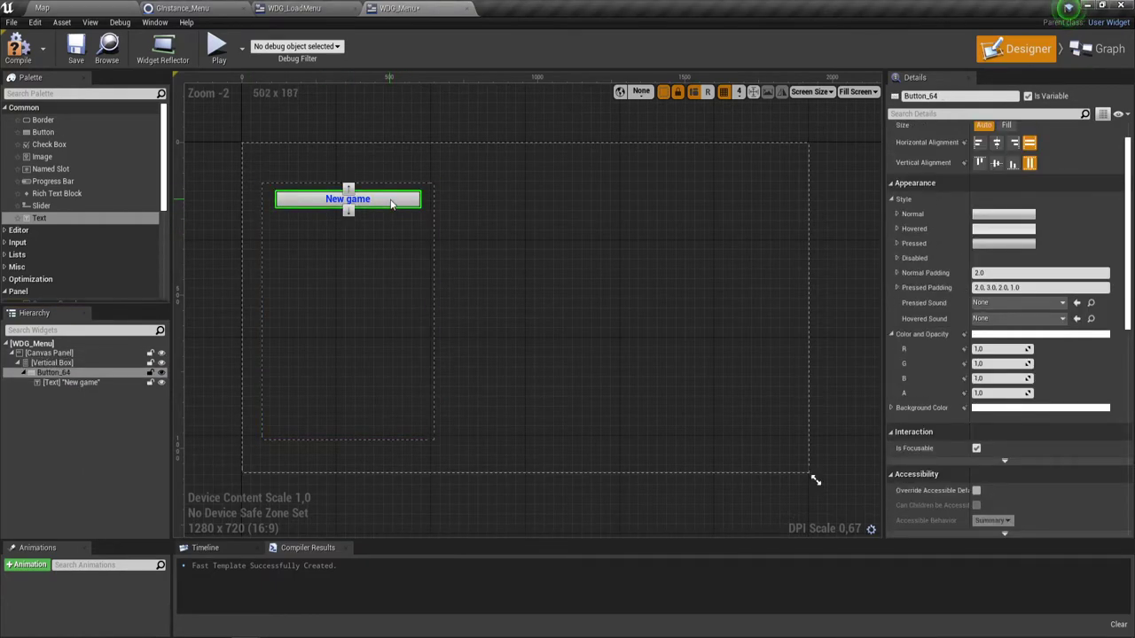
{"action": "right_click", "coordinate": [391, 200]}
{"action": "left_click", "coordinate": [424, 256]}
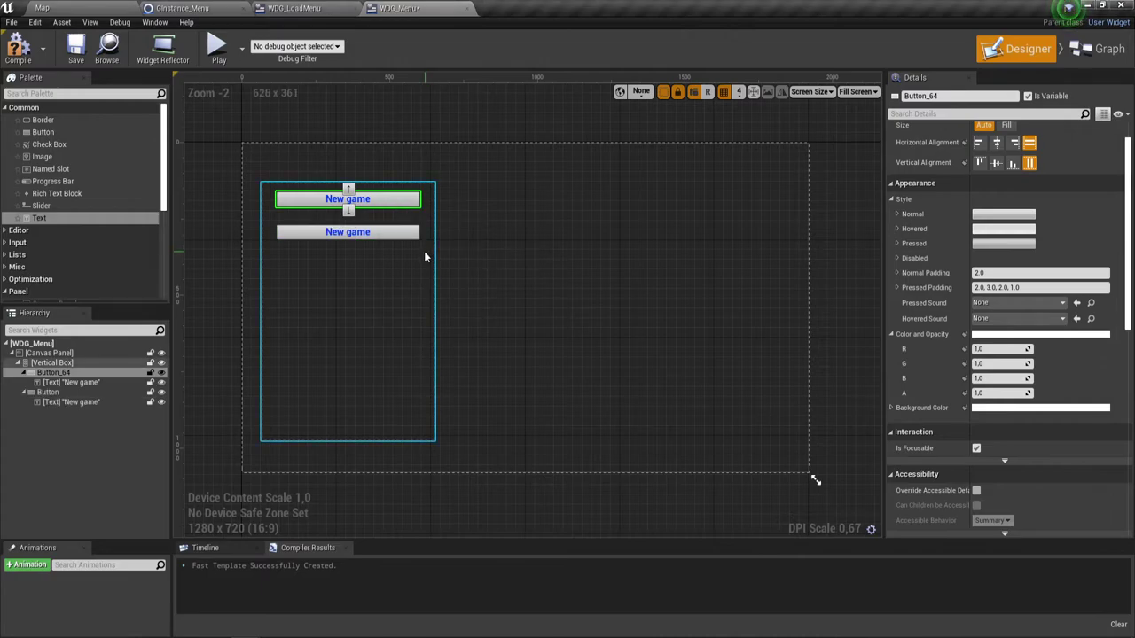
{"action": "left_click", "coordinate": [359, 234]}
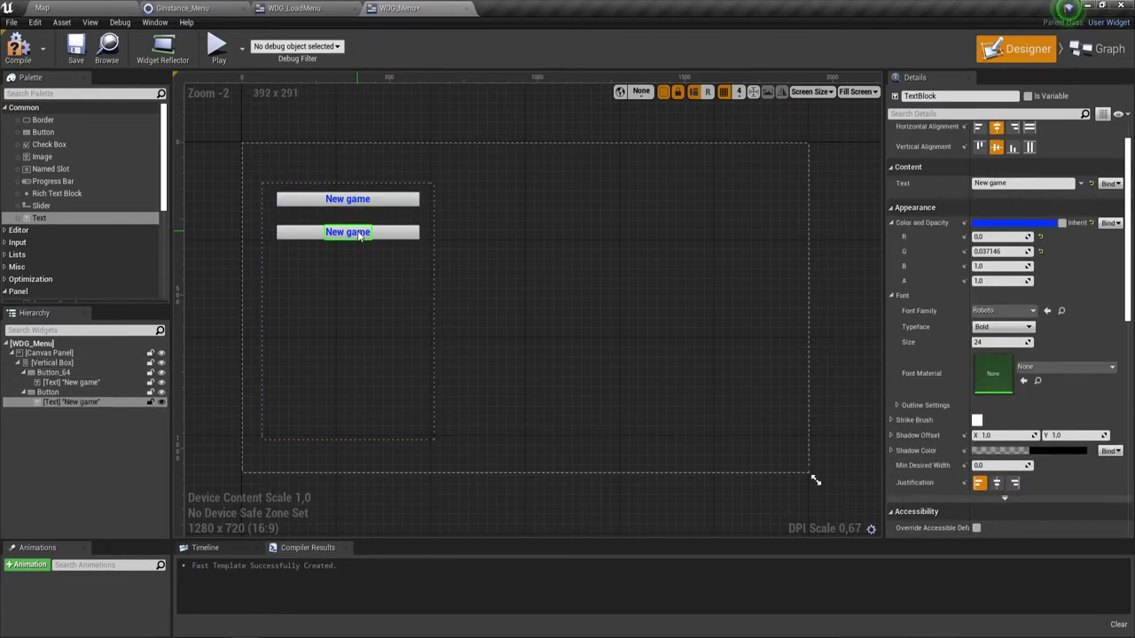
{"action": "left_click", "coordinate": [1019, 183]}
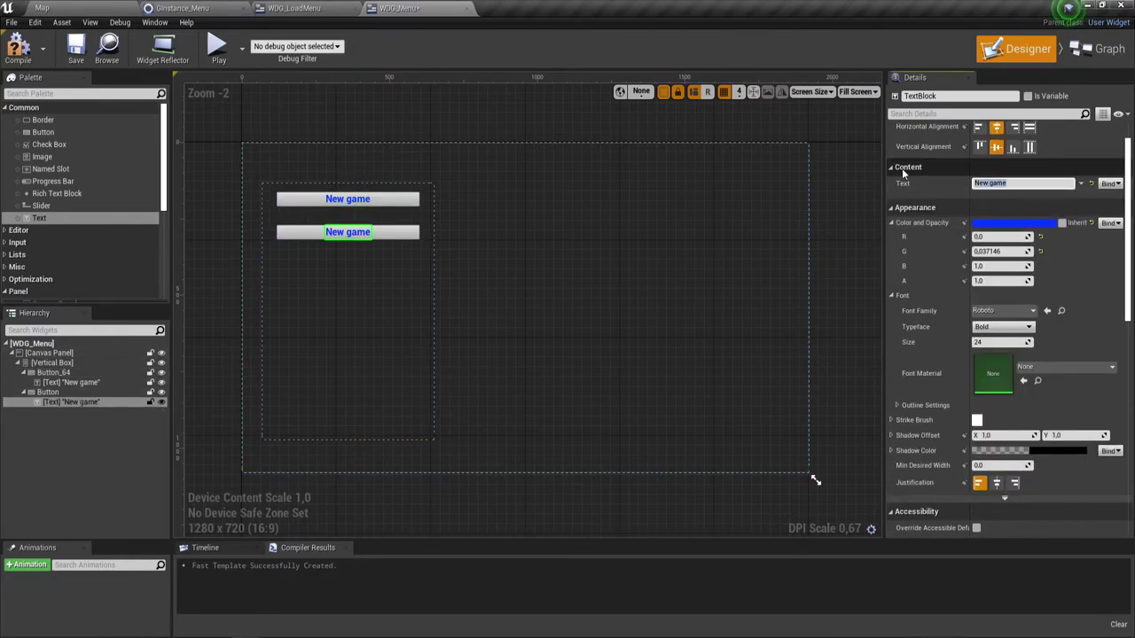
{"action": "type", "text": "L"}
{"action": "type", "text": "oad"}
{"action": "type", "text": " game"}
{"action": "key", "text": "Return"}
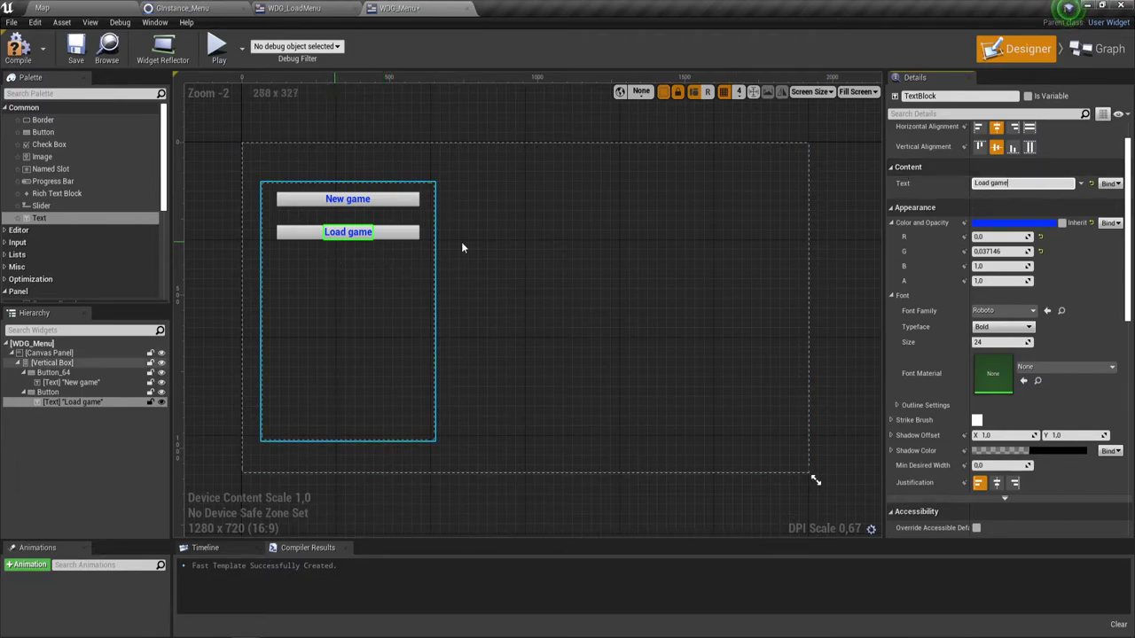
{"action": "right_click", "coordinate": [397, 230]}
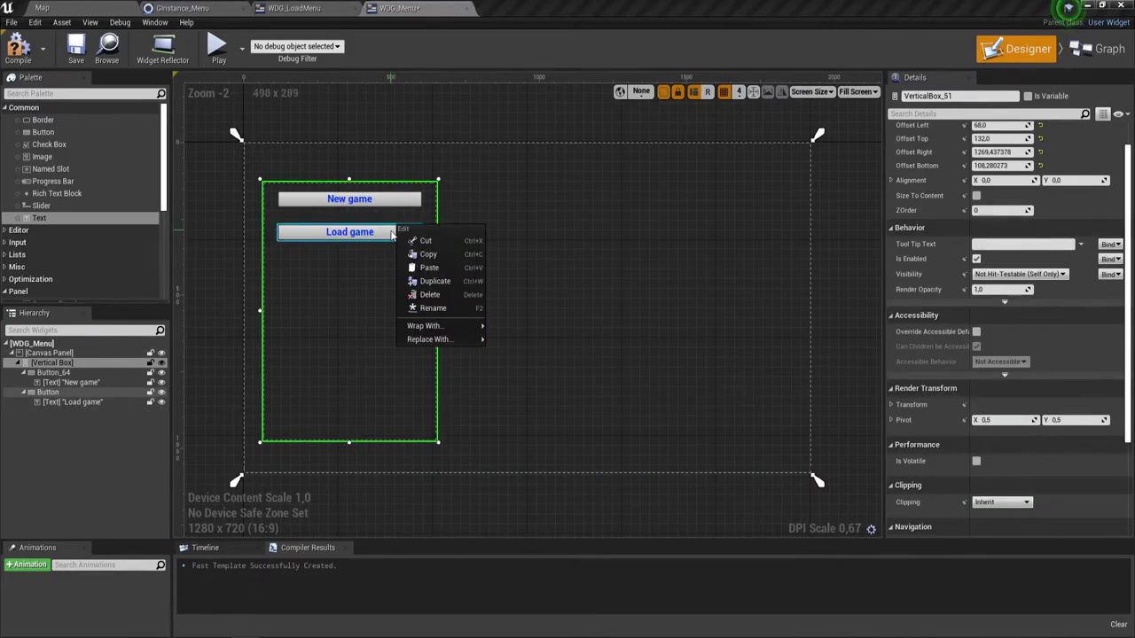
{"action": "left_click", "coordinate": [434, 281]}
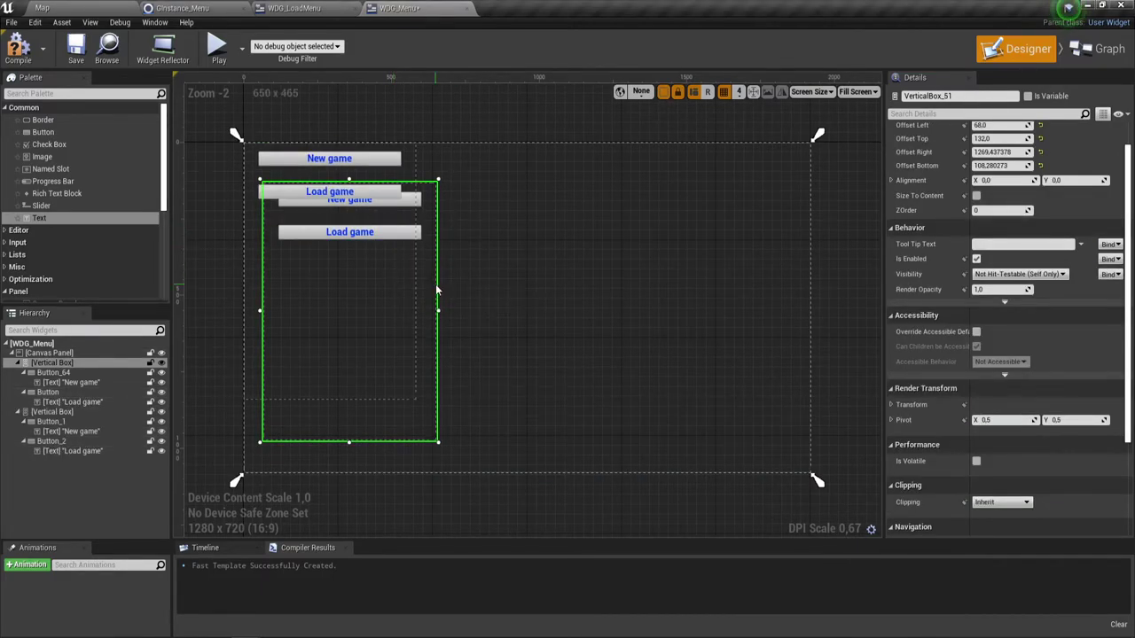
{"action": "key", "text": "ctrl+z"}
{"action": "left_click", "coordinate": [410, 233]}
Step: Duplicate the Load game button and type 'Settings' as the copy's label
{"action": "right_click", "coordinate": [408, 235]}
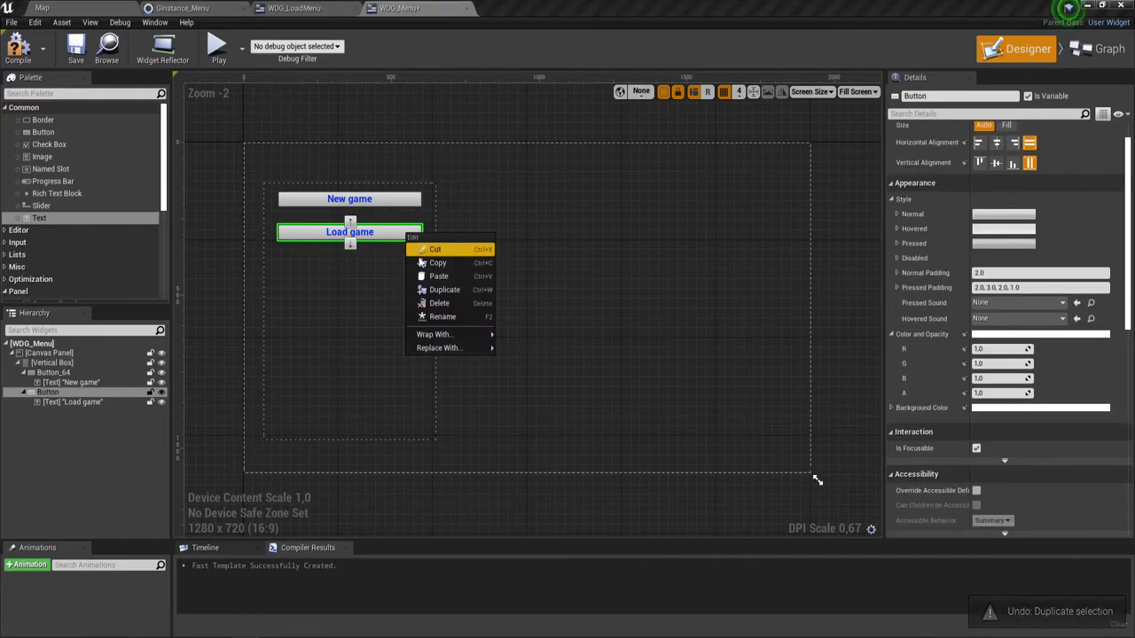
{"action": "left_click", "coordinate": [434, 290]}
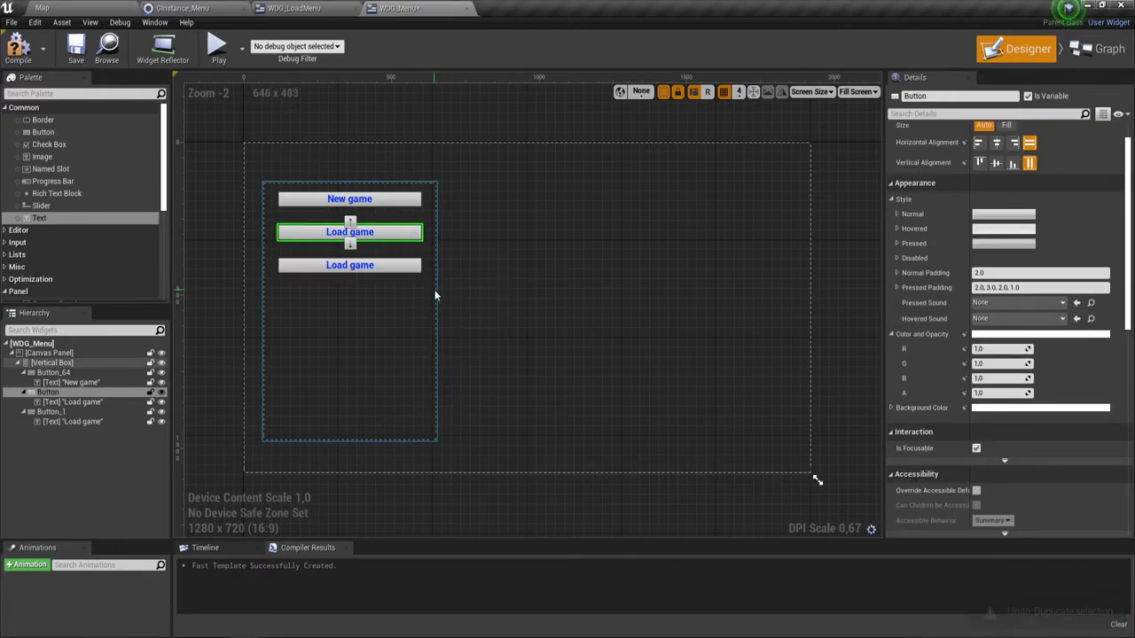
{"action": "left_click", "coordinate": [357, 269]}
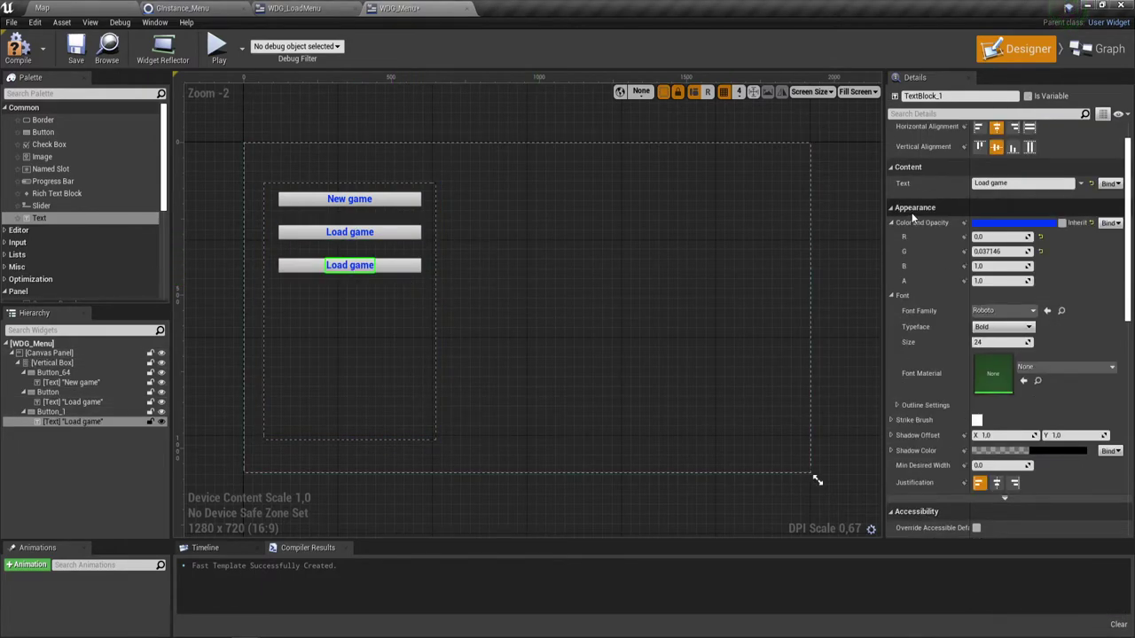
{"action": "double_click", "coordinate": [998, 182]}
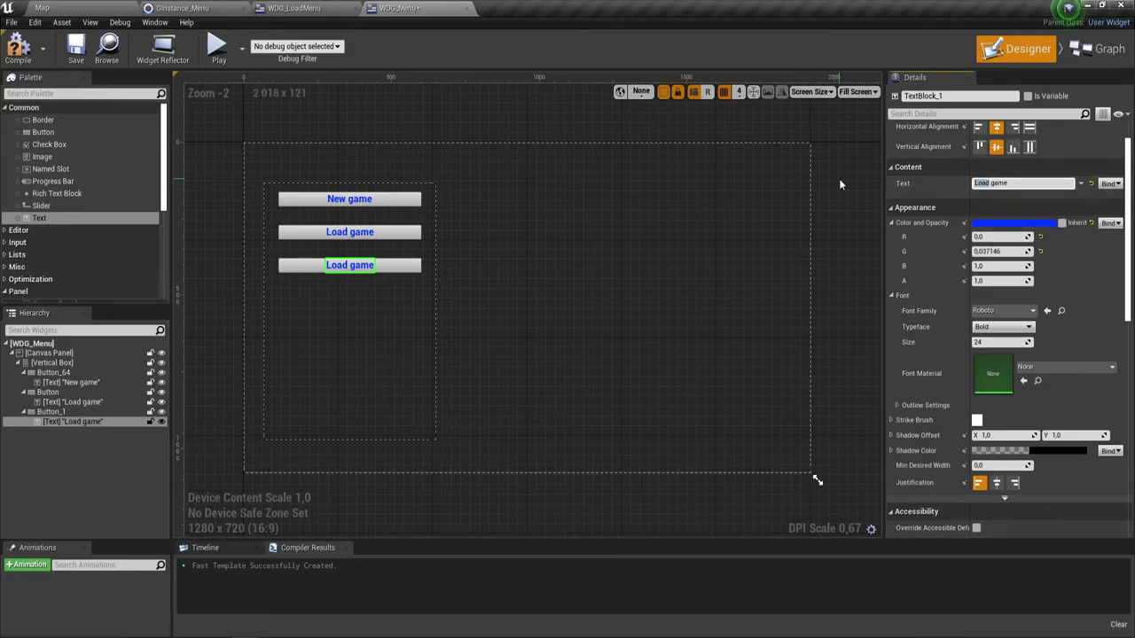
{"action": "type", "text": "Settin"}
{"action": "type", "text": "gs"}
{"action": "key", "text": "Delete"}
{"action": "key", "text": "Delete"}
{"action": "key", "text": "Delete"}
{"action": "key", "text": "Delete"}
{"action": "key", "text": "Return"}
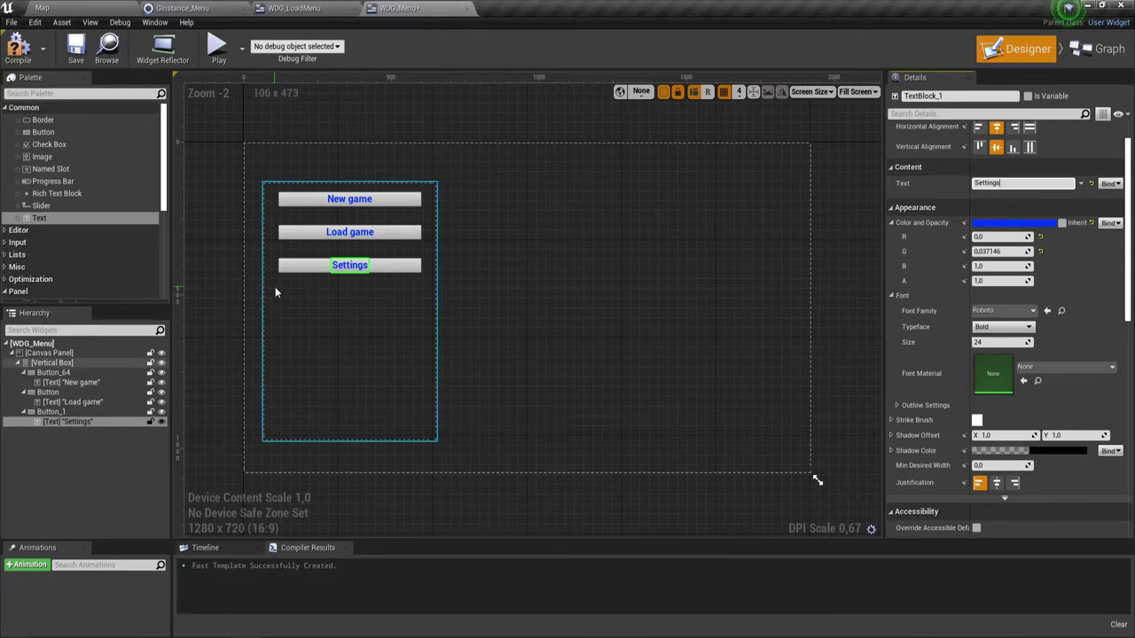
Step: Correct the duplicate's label text so it reads 'Settings'
{"action": "left_click", "coordinate": [980, 183]}
{"action": "type", "text": "Shop"}
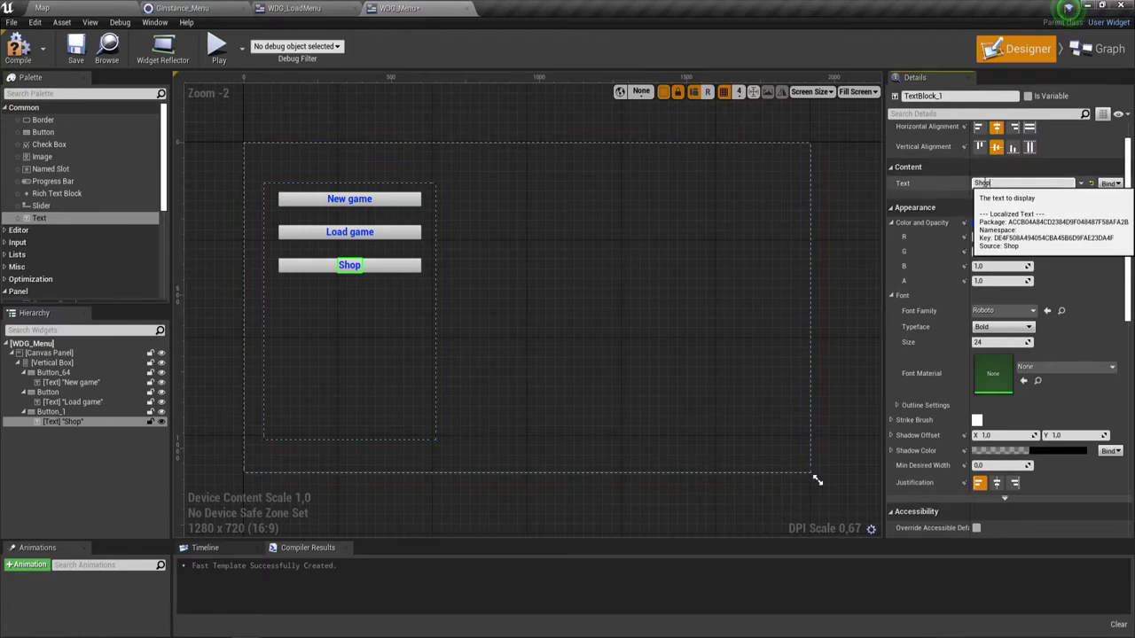
{"action": "left_click", "coordinate": [990, 183]}
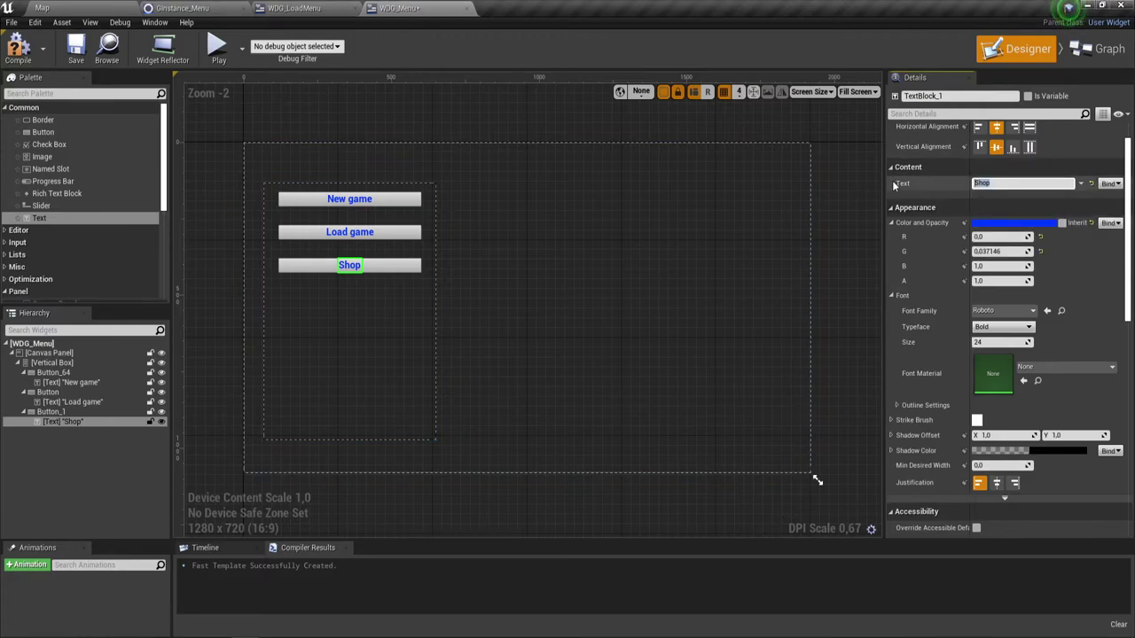
{"action": "type", "text": "Loa"}
{"action": "key", "text": "BackSpace"}
{"action": "key", "text": "BackSpace"}
{"action": "key", "text": "BackSpace"}
{"action": "type", "text": "Se"}
{"action": "type", "text": "tting"}
{"action": "key", "text": "Return"}
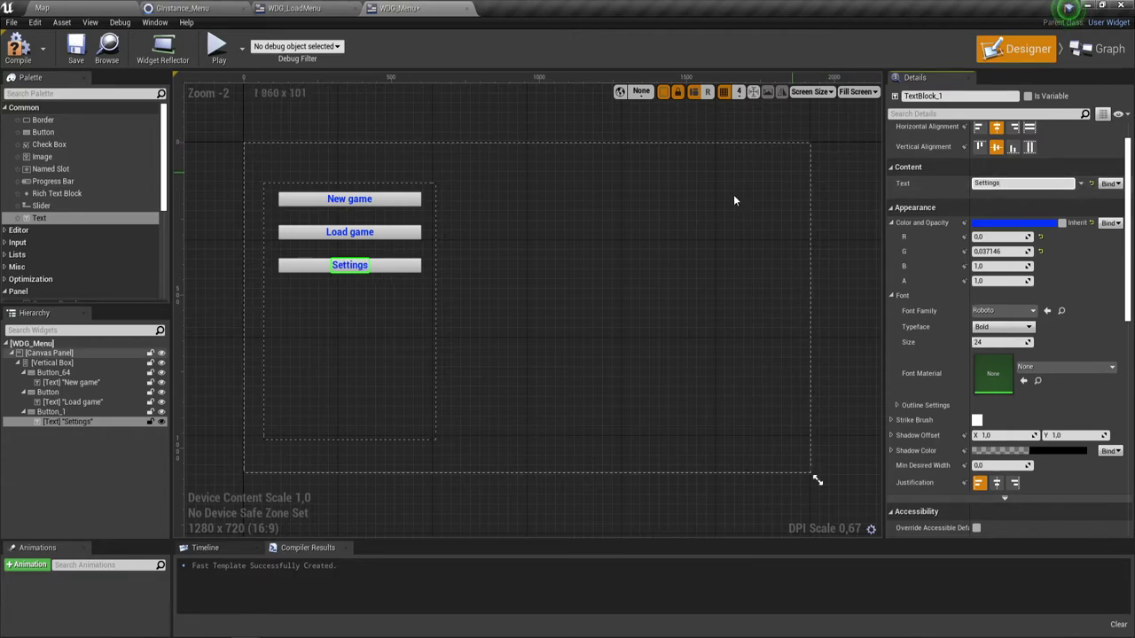
Step: Duplicate the Settings button and relabel the copy 'About'
{"action": "left_click", "coordinate": [412, 272]}
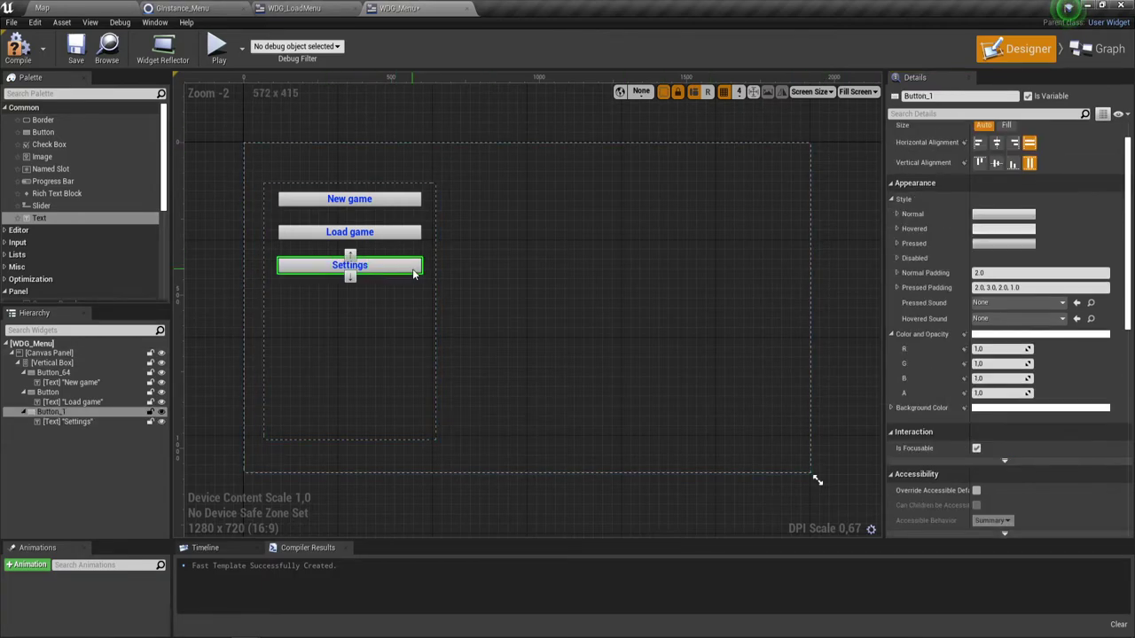
{"action": "right_click", "coordinate": [408, 271]}
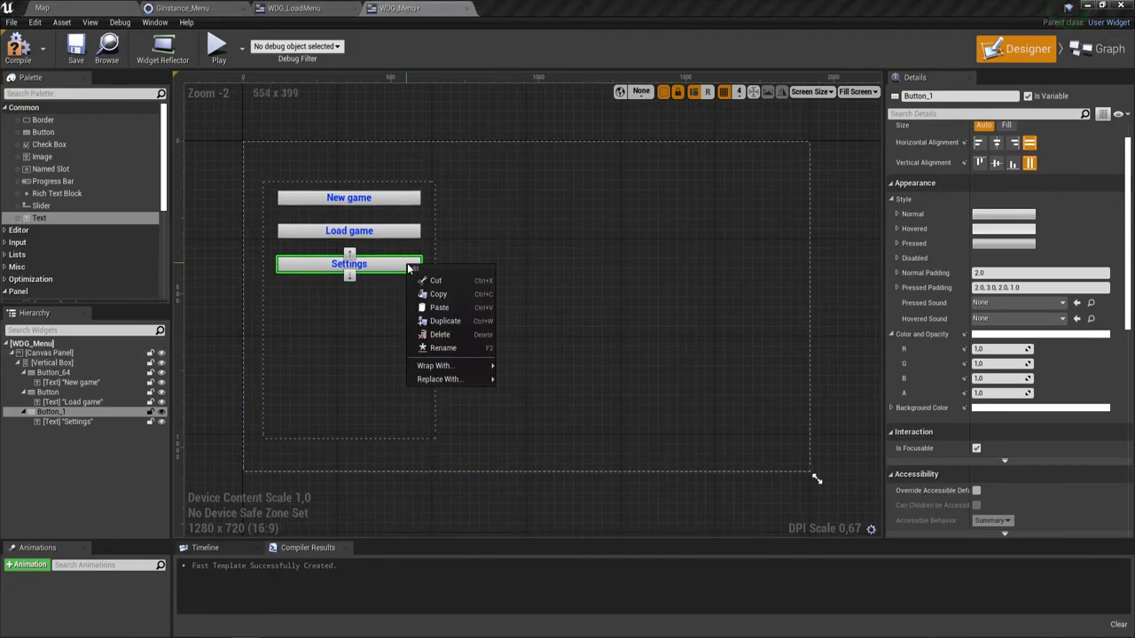
{"action": "left_click", "coordinate": [461, 321]}
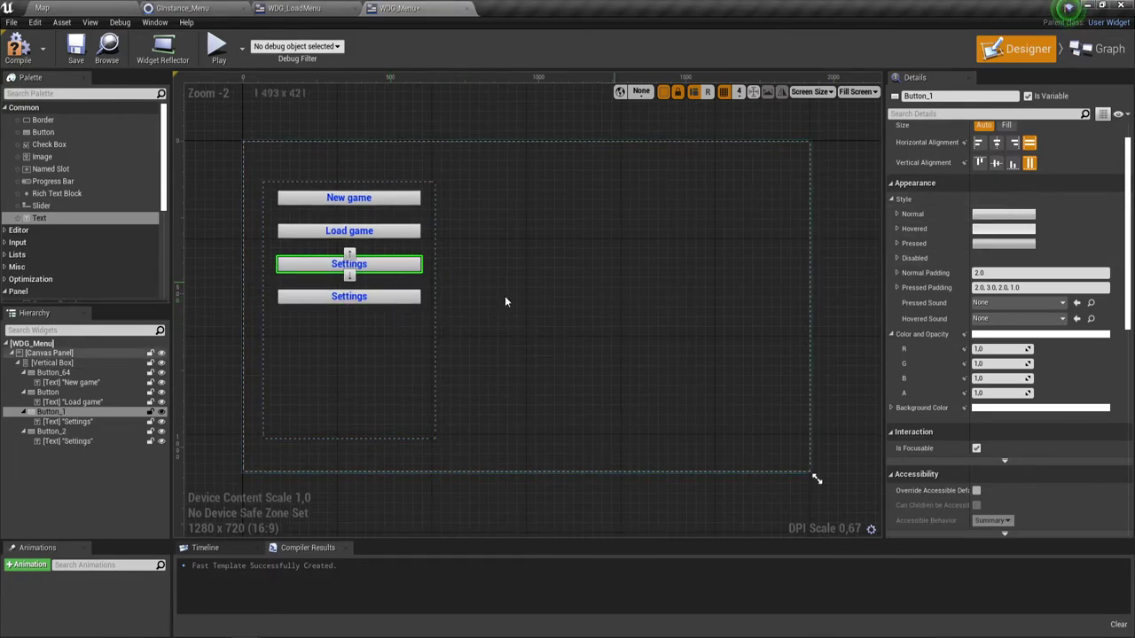
{"action": "left_click", "coordinate": [408, 298]}
{"action": "left_click", "coordinate": [349, 296]}
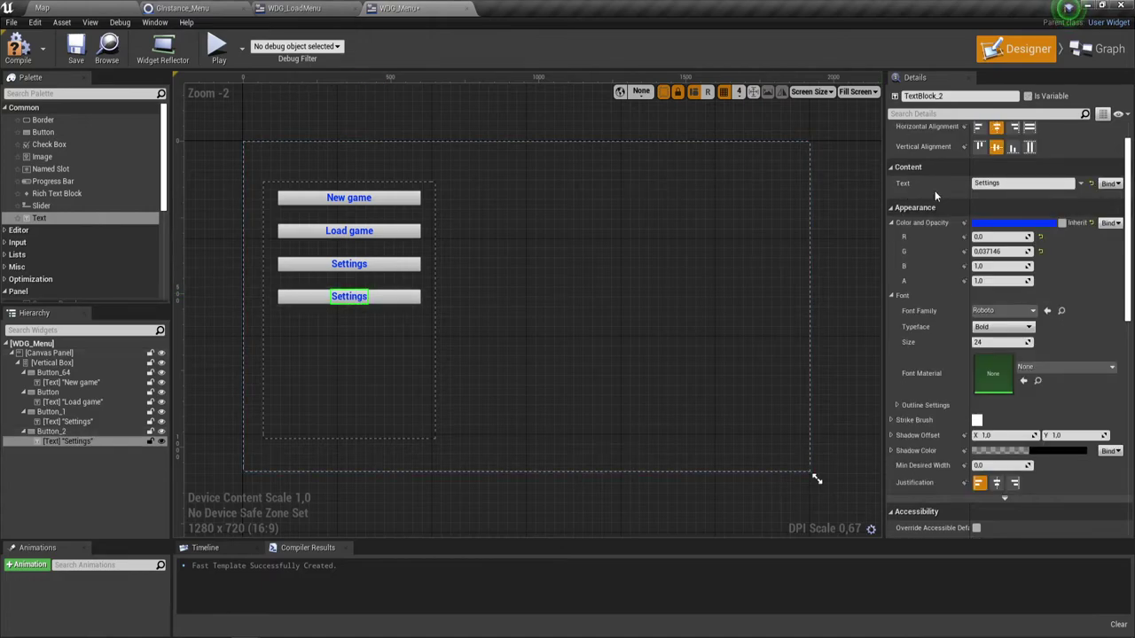
{"action": "left_click", "coordinate": [1020, 183]}
{"action": "type", "text": "A"}
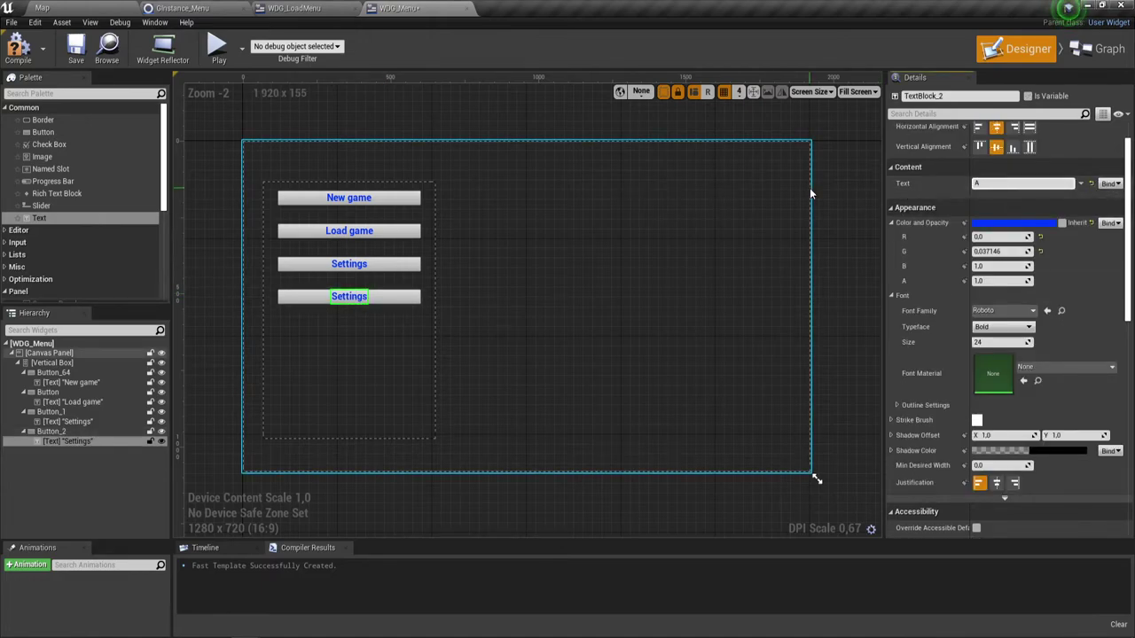
{"action": "type", "text": "bout"}
{"action": "key", "text": "Return"}
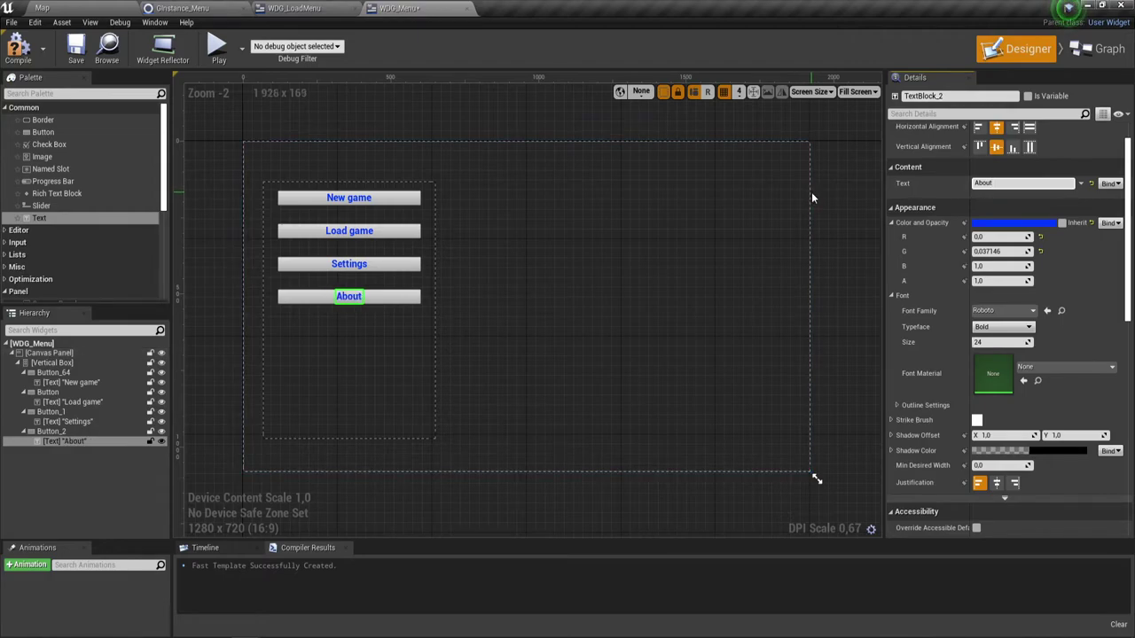
Step: Duplicate the About button and relabel the copy 'Quit'
{"action": "left_click", "coordinate": [406, 299]}
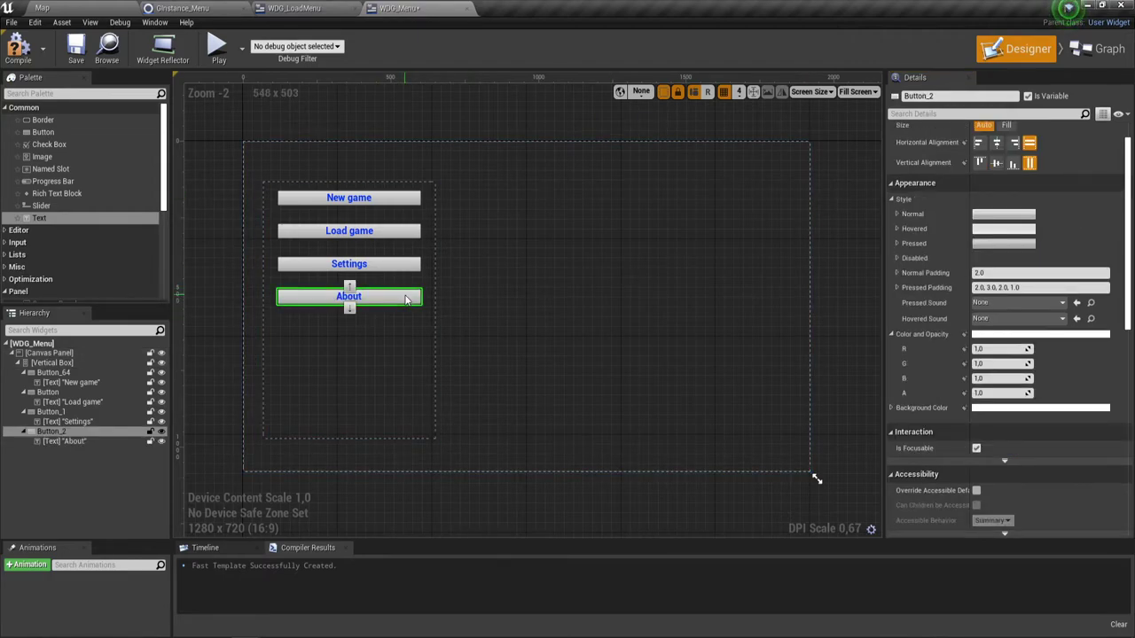
{"action": "right_click", "coordinate": [439, 299]}
{"action": "left_click", "coordinate": [469, 349]}
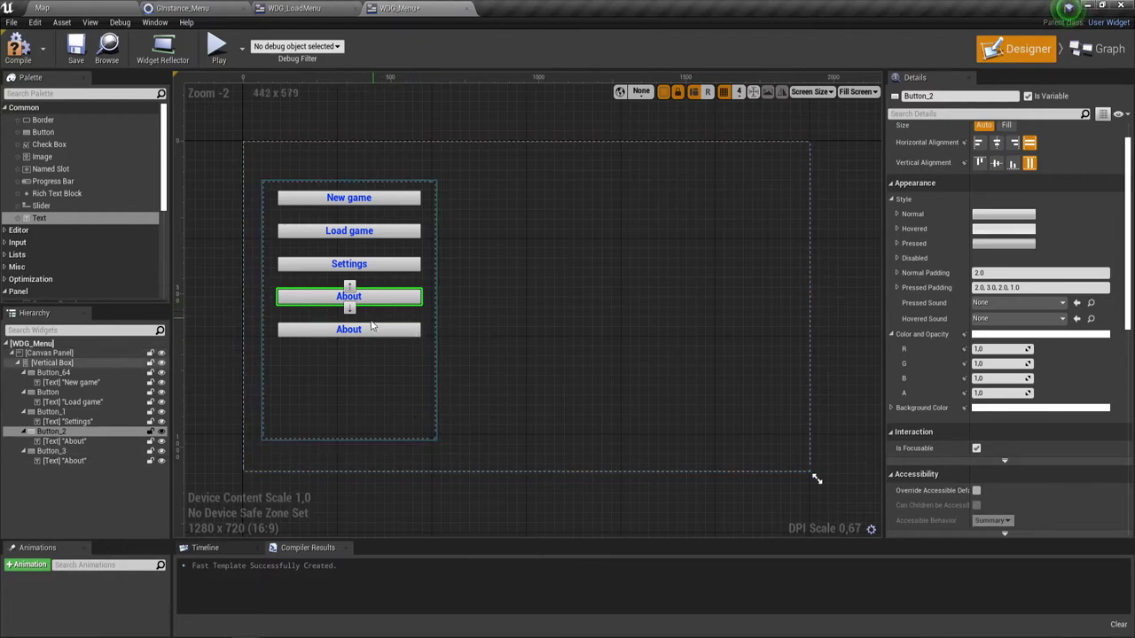
{"action": "left_click", "coordinate": [354, 328]}
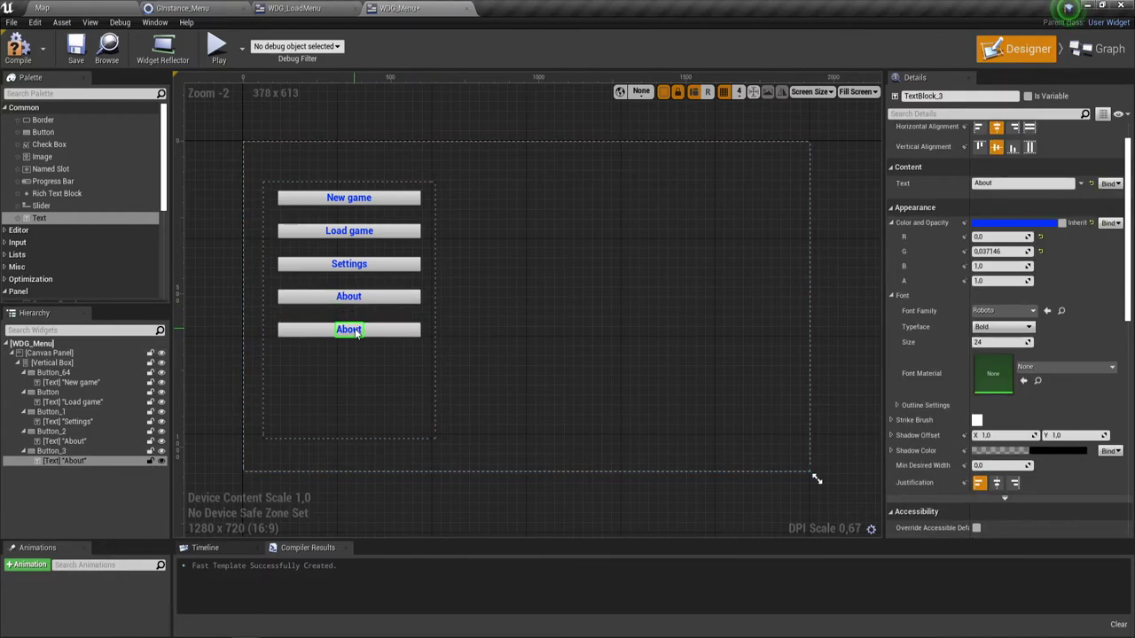
{"action": "left_click", "coordinate": [1013, 183]}
{"action": "key", "text": "BackSpace"}
{"action": "key", "text": "BackSpace"}
{"action": "key", "text": "BackSpace"}
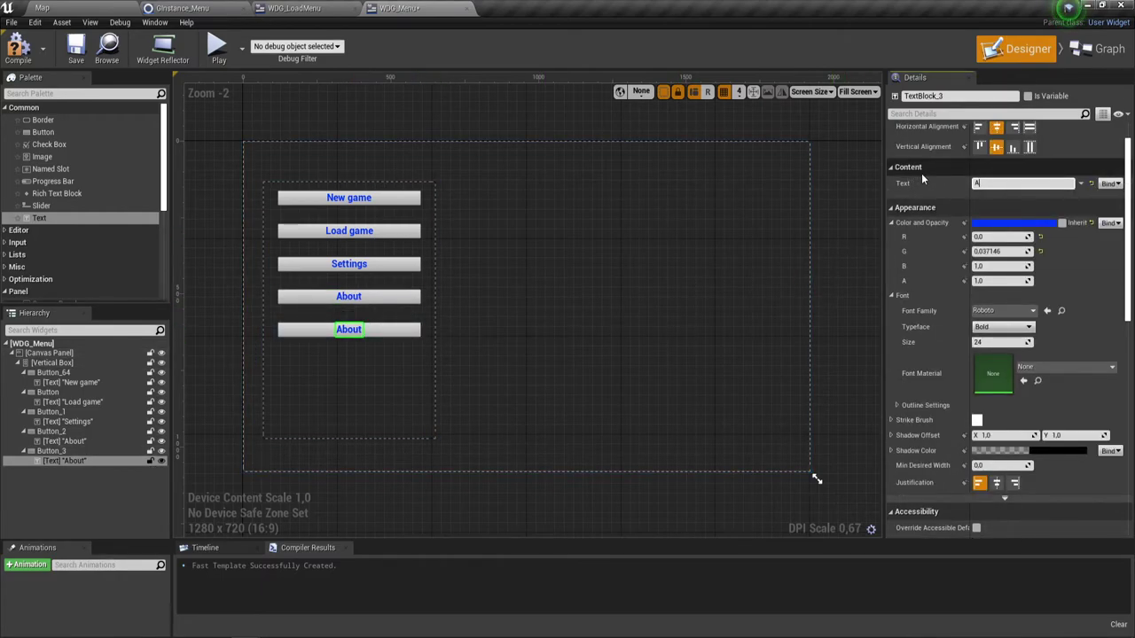
{"action": "key", "text": "BackSpace"}
{"action": "key", "text": "BackSpace"}
{"action": "type", "text": "Quit"}
{"action": "key", "text": "Return"}
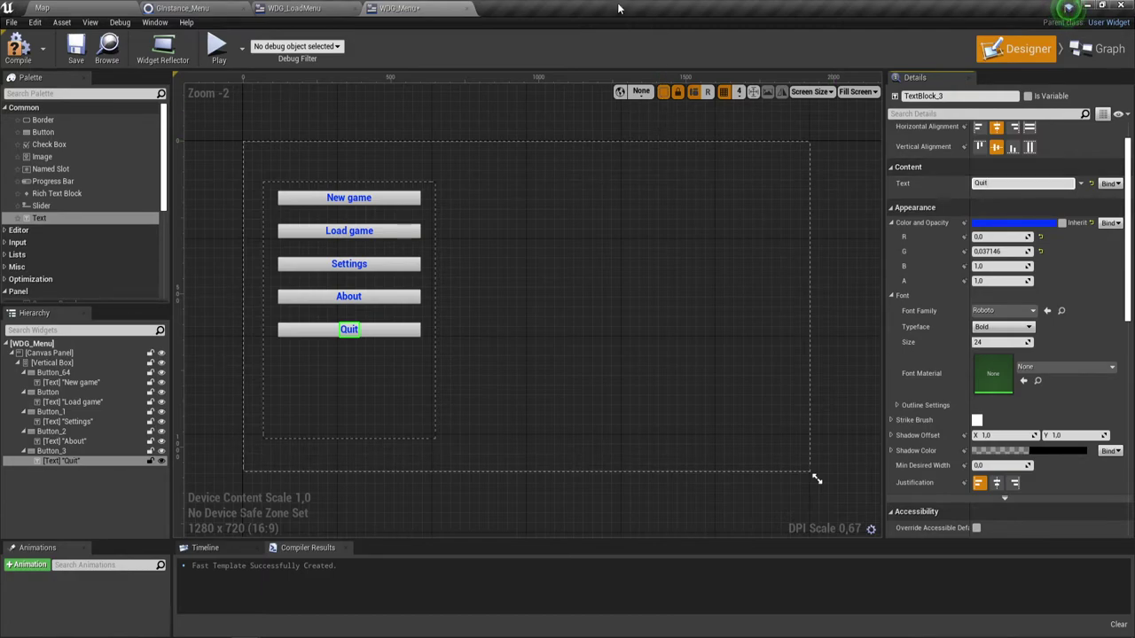
{"action": "left_click", "coordinate": [355, 199]}
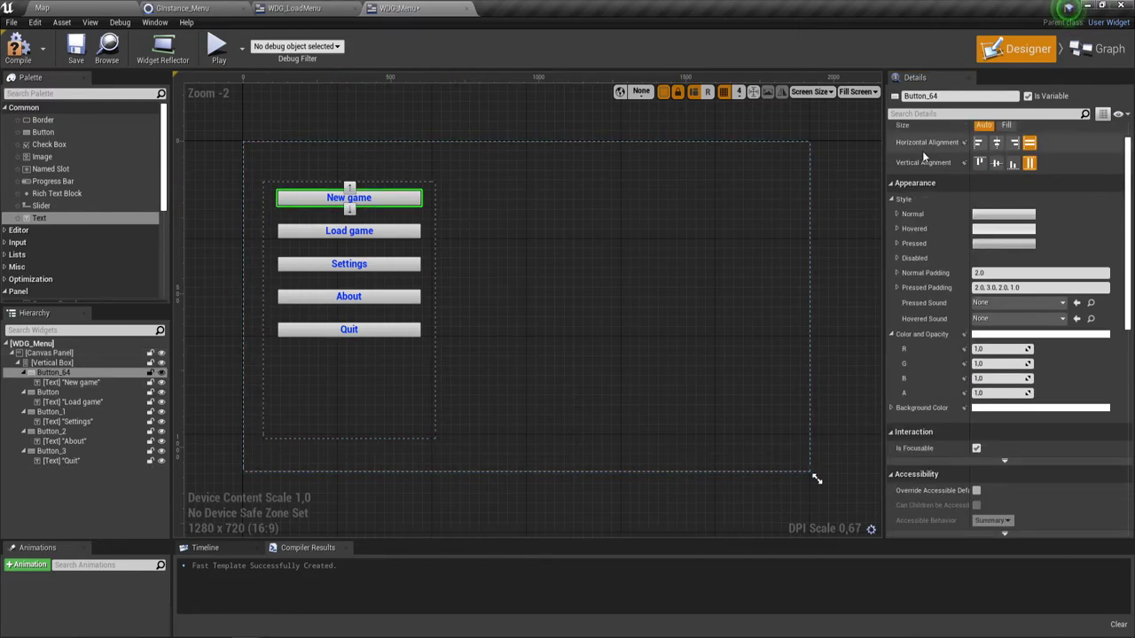
Step: Rename the New game and Load game buttons to B_newgame and B_loadgame
{"action": "left_click", "coordinate": [955, 96]}
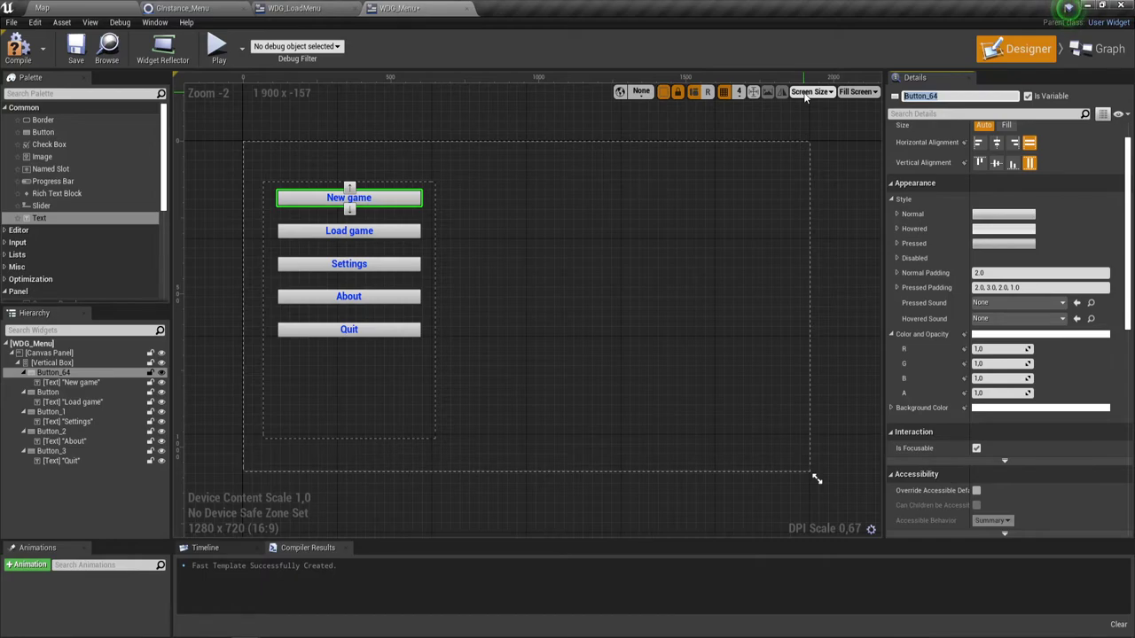
{"action": "type", "text": "New"}
{"action": "key", "text": "BackSpace"}
{"action": "key", "text": "BackSpace"}
{"action": "key", "text": "BackSpace"}
{"action": "type", "text": "B_n"}
{"action": "type", "text": "ew"}
{"action": "type", "text": "game"}
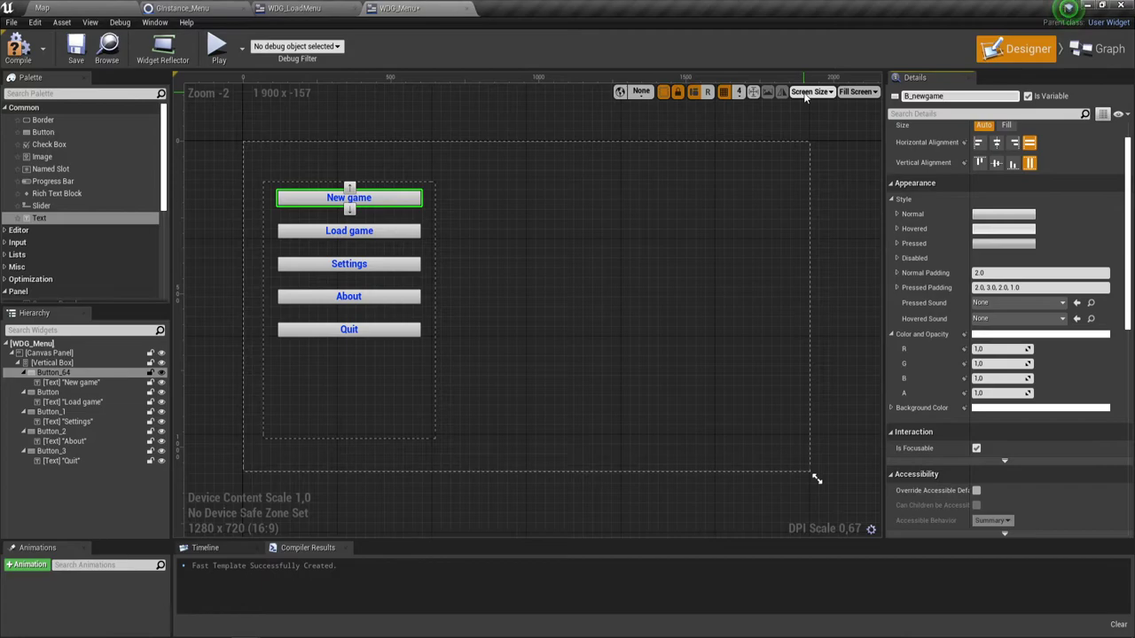
{"action": "key", "text": "Return"}
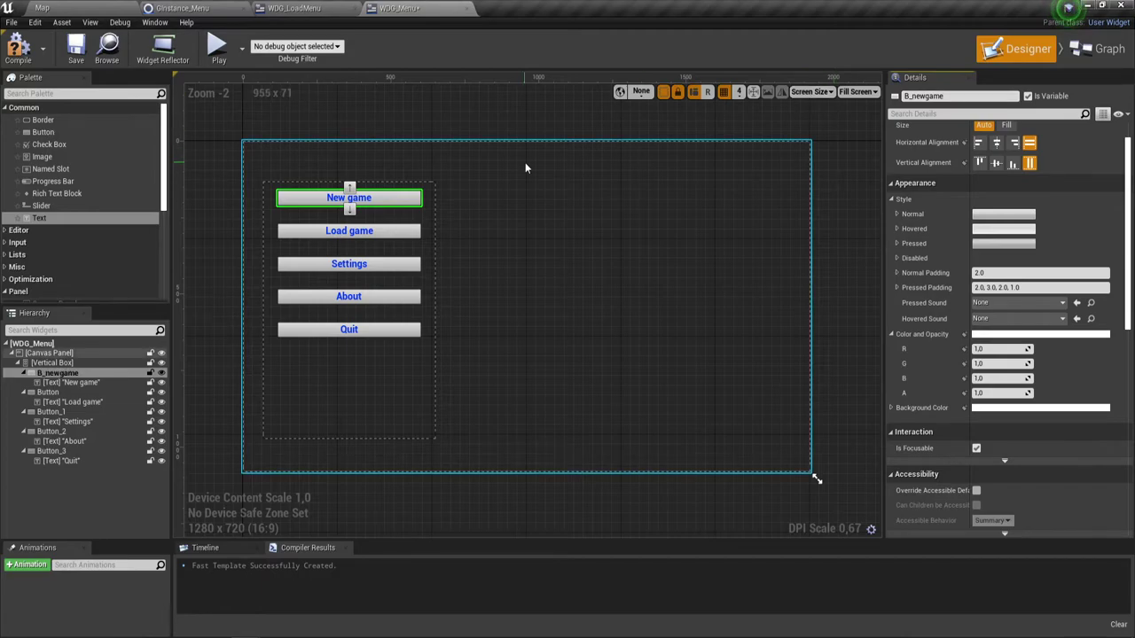
{"action": "left_click", "coordinate": [399, 231]}
{"action": "left_click", "coordinate": [922, 96]}
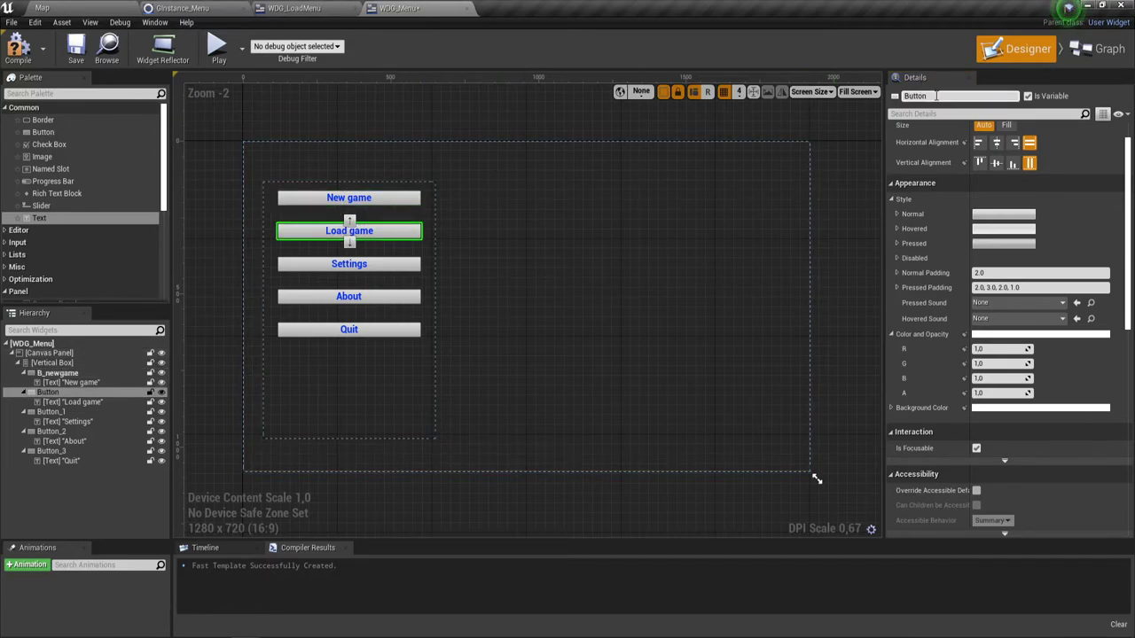
{"action": "type", "text": "B_"}
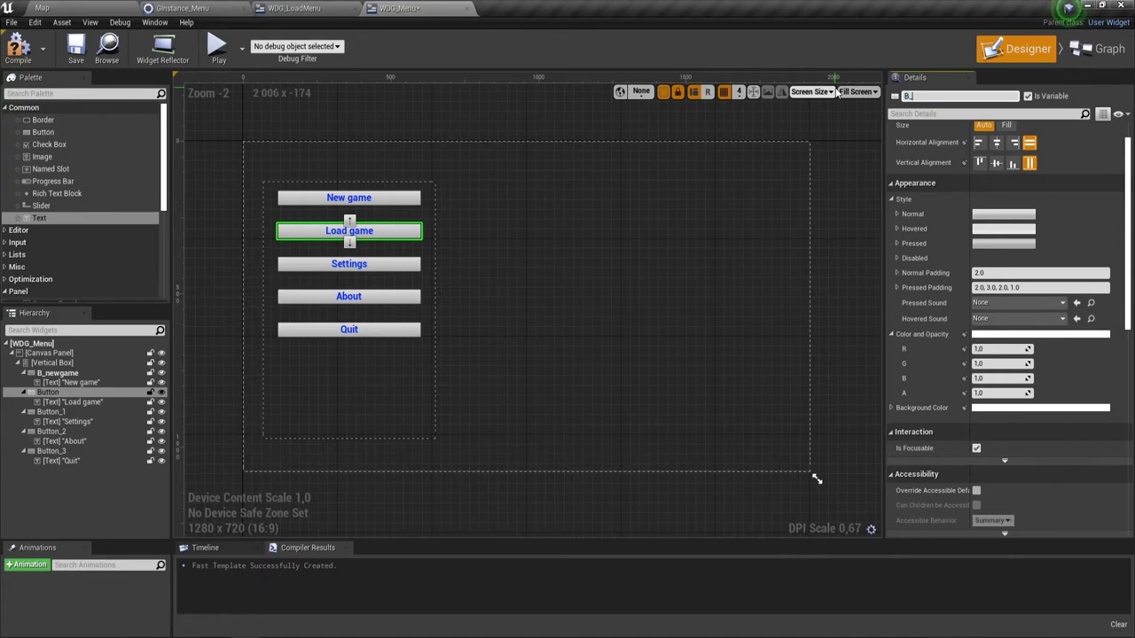
{"action": "type", "text": "loadg"}
{"action": "type", "text": "ame"}
{"action": "key", "text": "Return"}
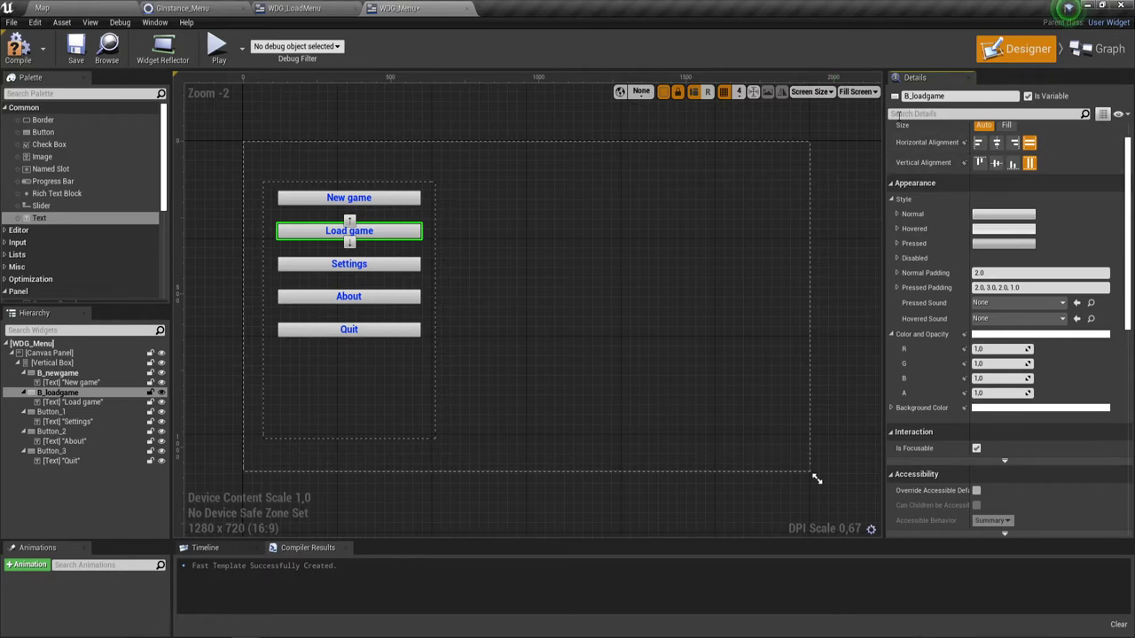
Step: Rename the Settings button to B_settings
{"action": "left_click", "coordinate": [410, 266]}
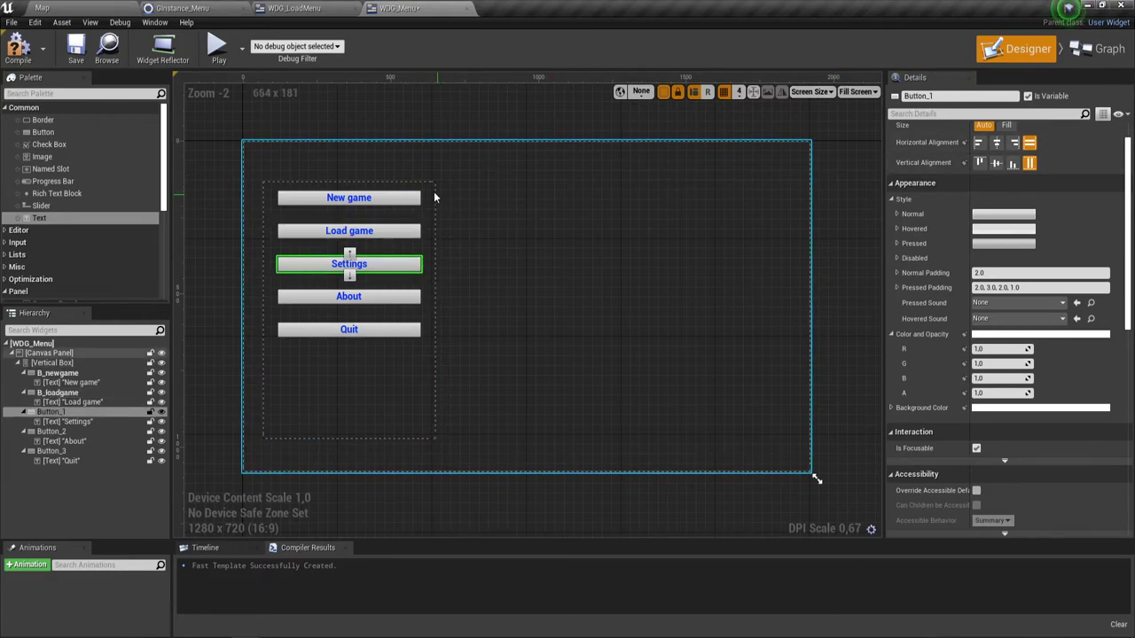
{"action": "left_click", "coordinate": [435, 195]}
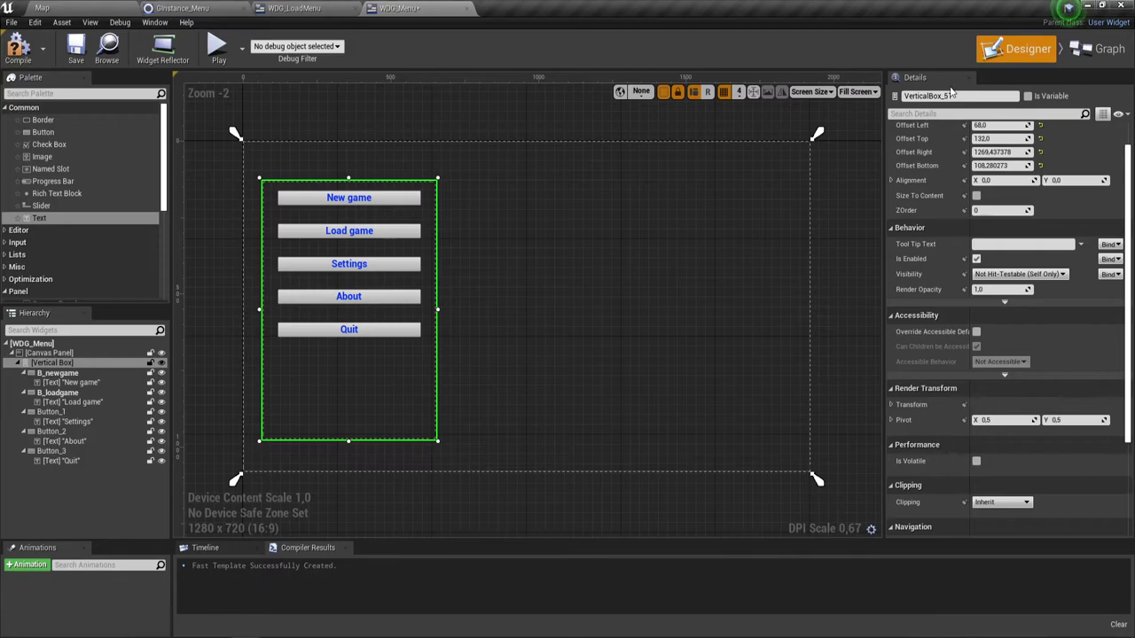
{"action": "left_click", "coordinate": [394, 236]}
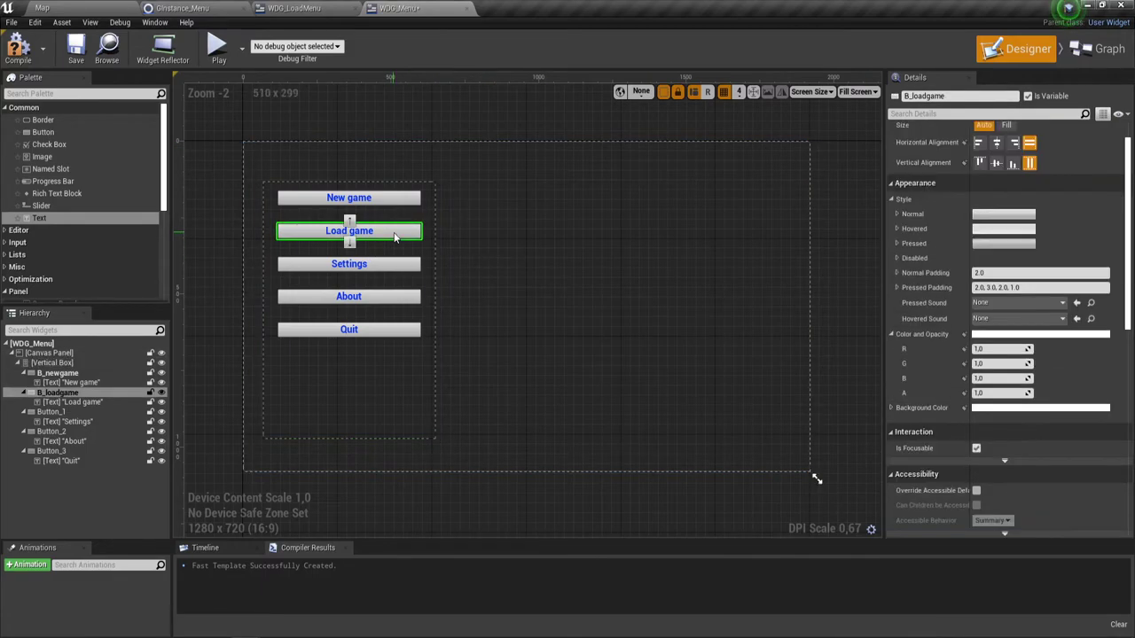
{"action": "left_click", "coordinate": [395, 264]}
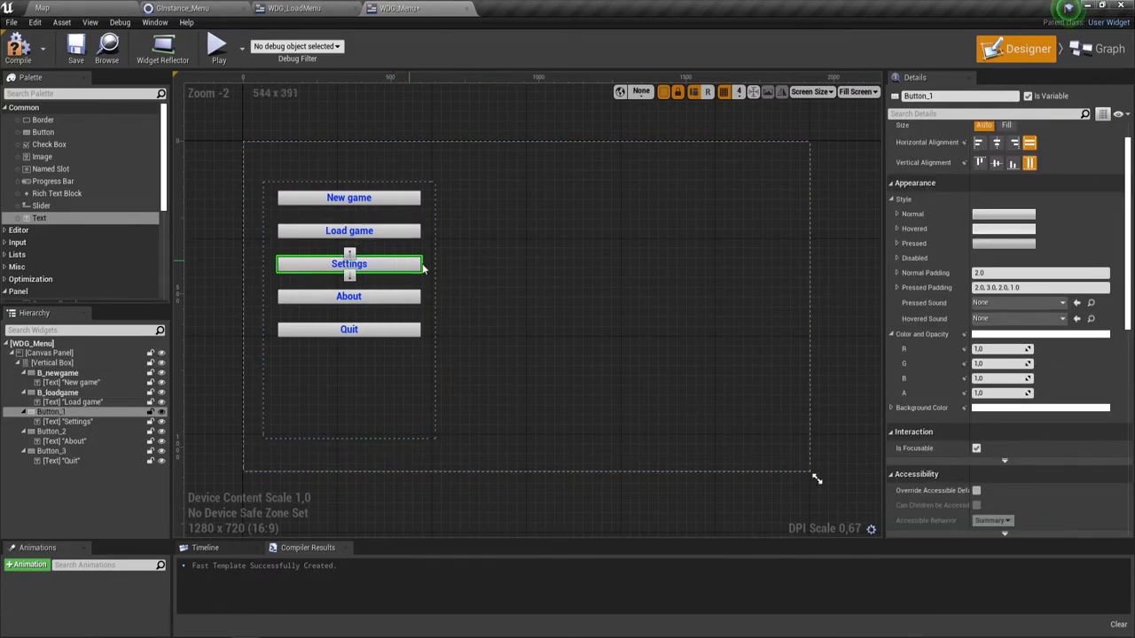
{"action": "left_click", "coordinate": [961, 96]}
{"action": "type", "text": "B_"}
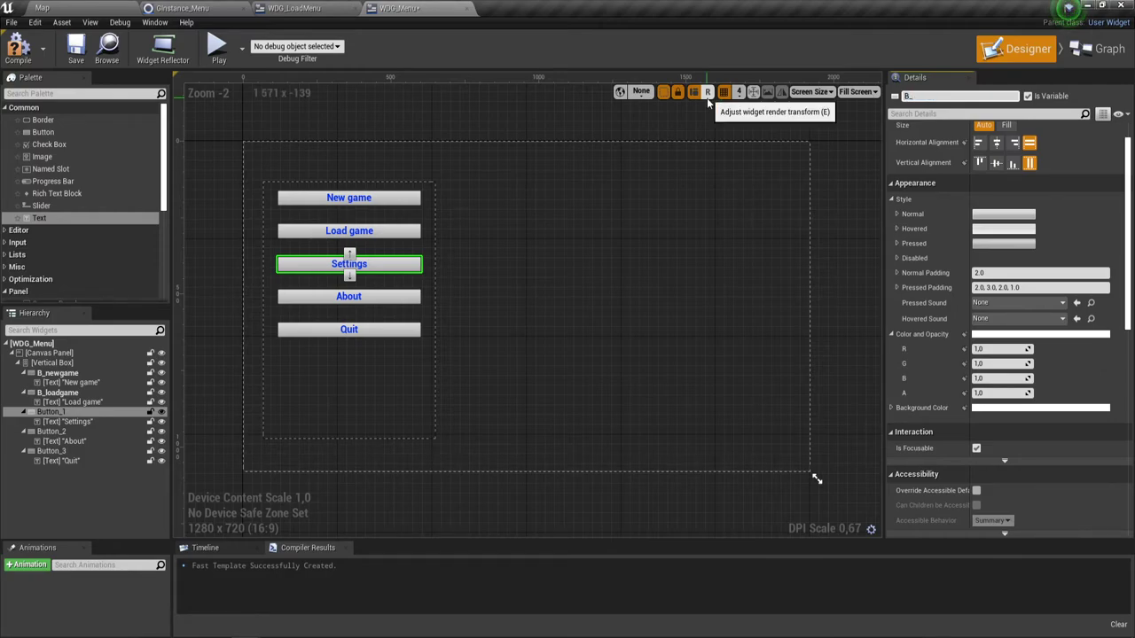
{"action": "type", "text": "settin"}
{"action": "type", "text": "gs"}
{"action": "key", "text": "Return"}
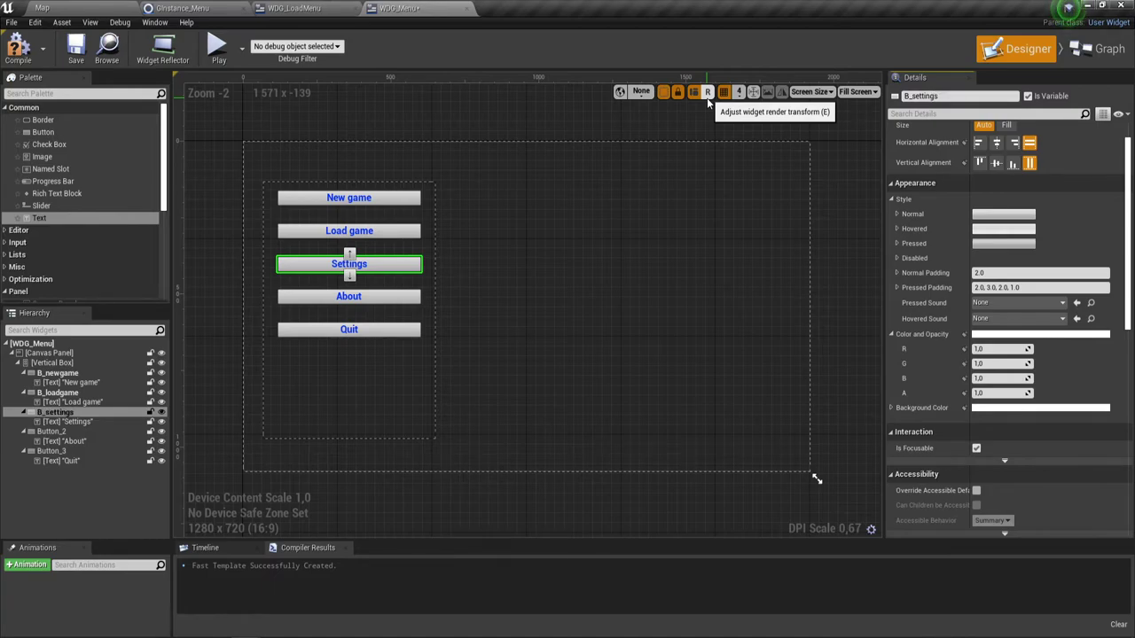
Step: Rename the About and Quit buttons to B_about and B_quit
{"action": "left_click", "coordinate": [400, 299]}
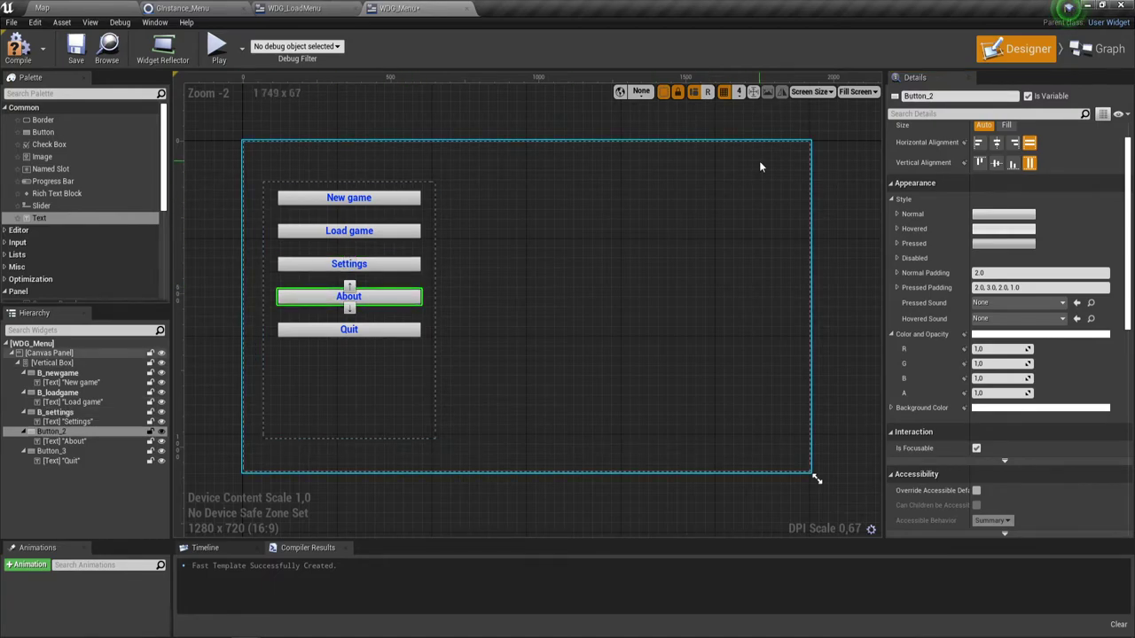
{"action": "left_click", "coordinate": [952, 96]}
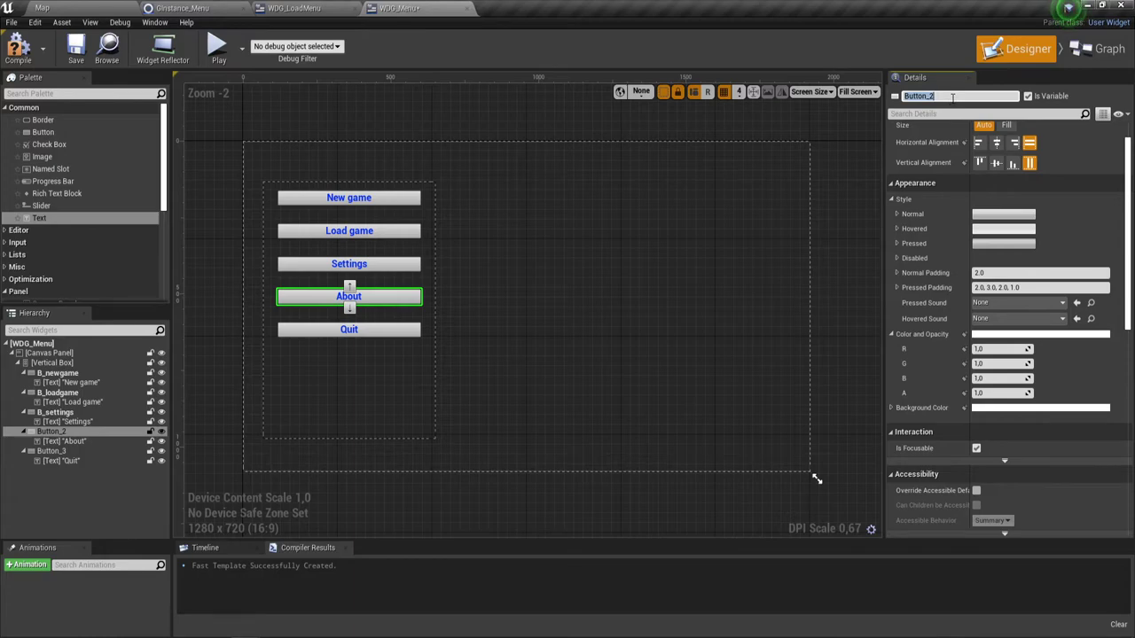
{"action": "type", "text": "B"}
{"action": "type", "text": "_about"}
{"action": "key", "text": "Return"}
{"action": "left_click", "coordinate": [408, 333]}
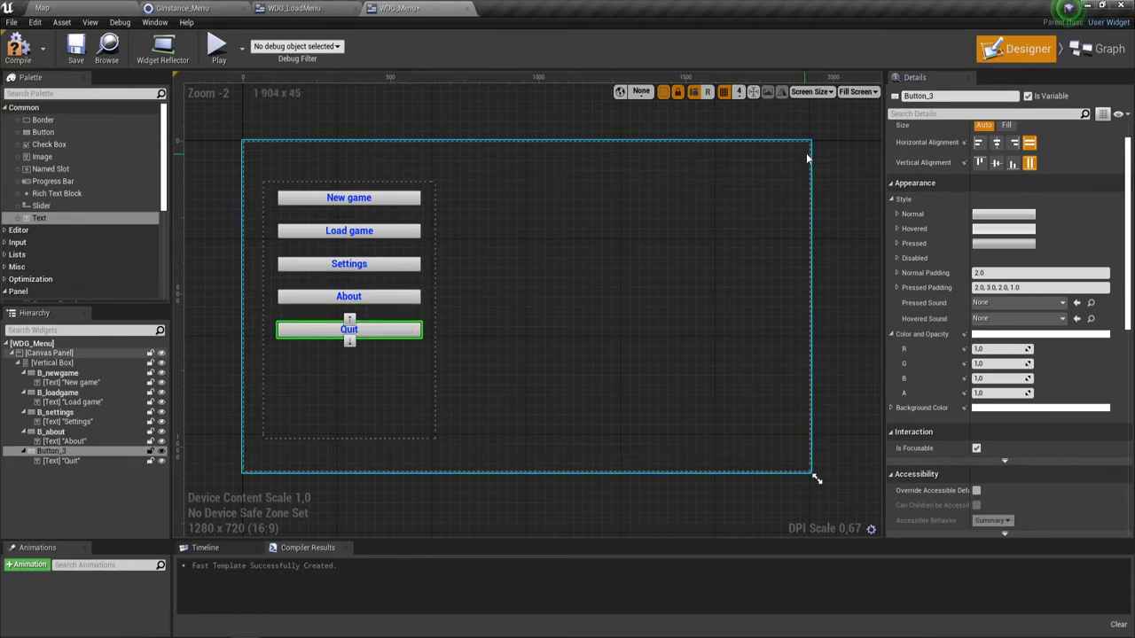
{"action": "key", "text": "F2"}
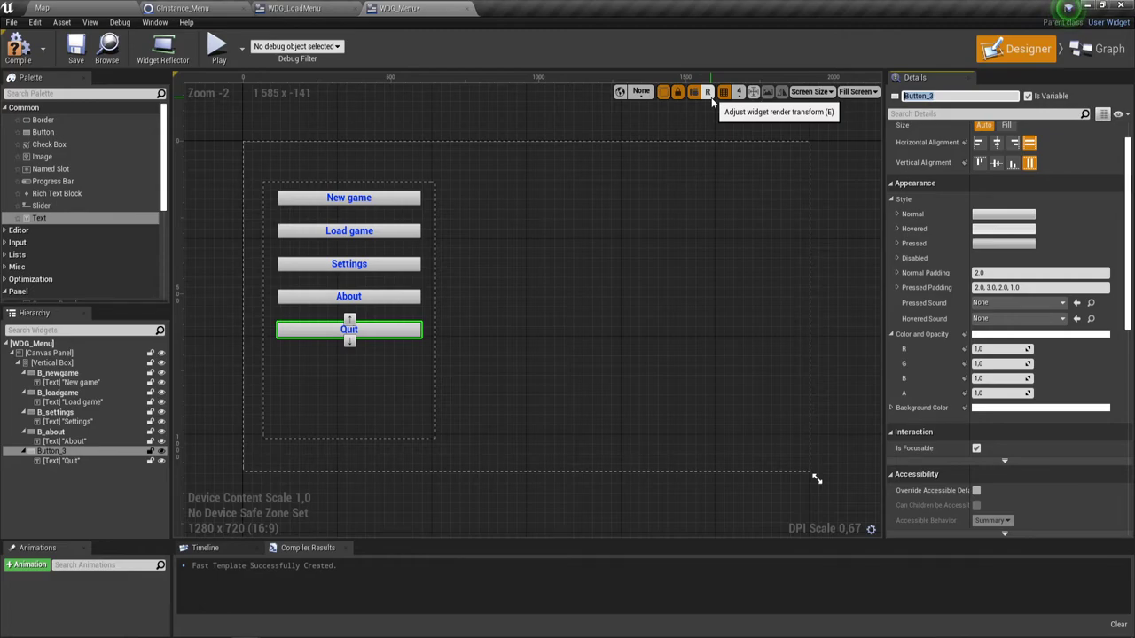
{"action": "type", "text": "B_quit"}
{"action": "key", "text": "Return"}
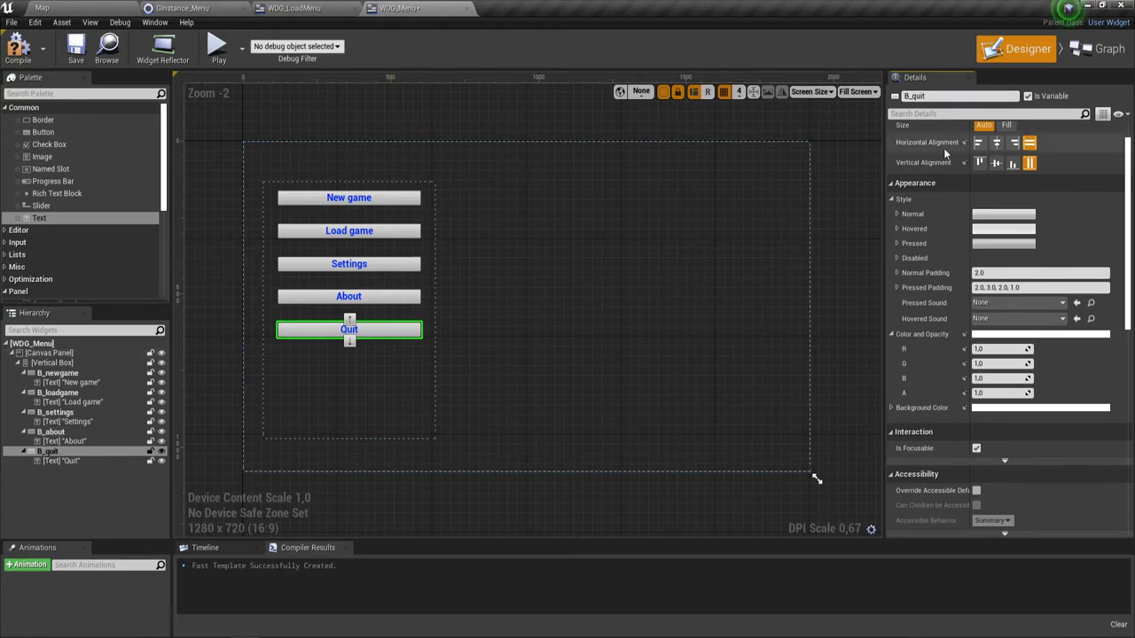
{"action": "left_click", "coordinate": [905, 96]}
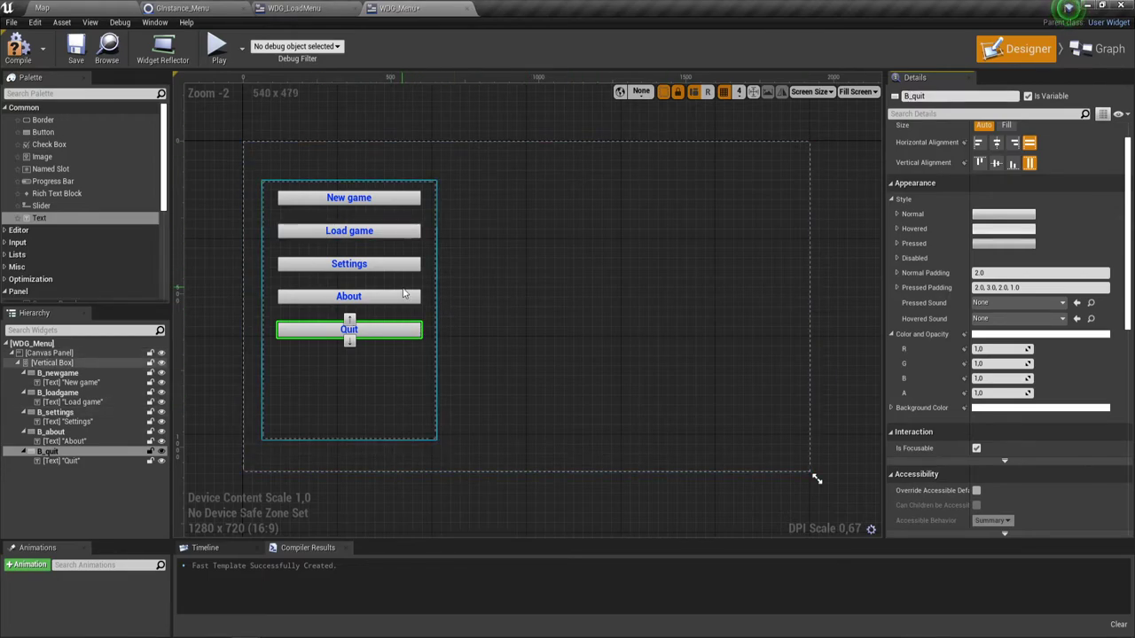
Step: Rename the Quit text block to T_quit and switch to WDG_Menu's Event Graph
{"action": "left_click", "coordinate": [351, 332]}
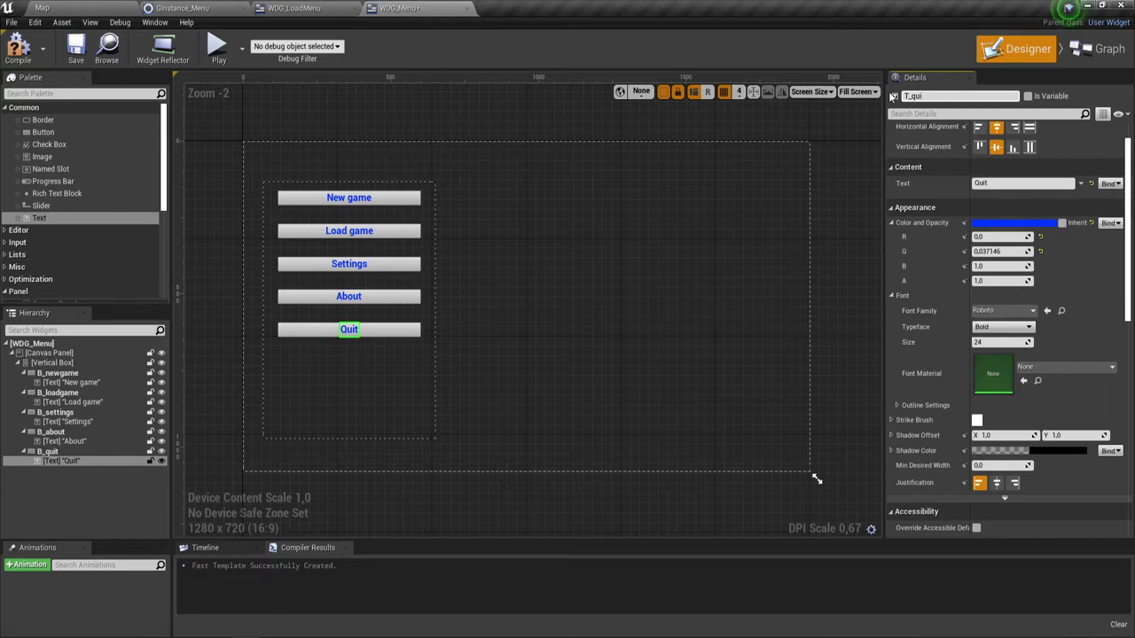
{"action": "key", "text": "Return"}
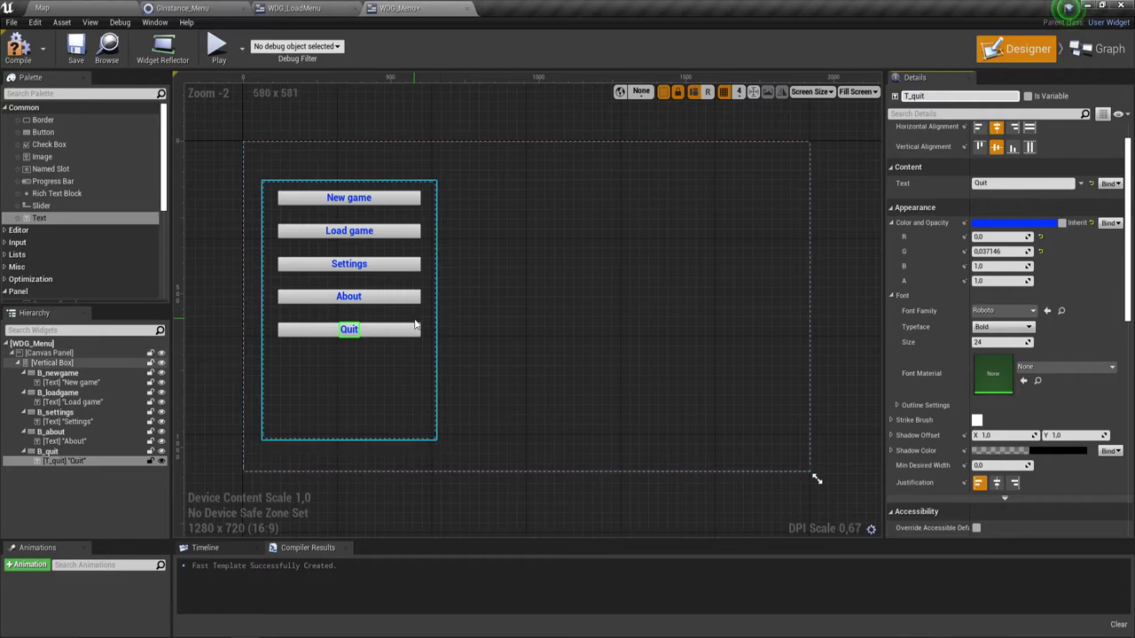
{"action": "left_click", "coordinate": [490, 288]}
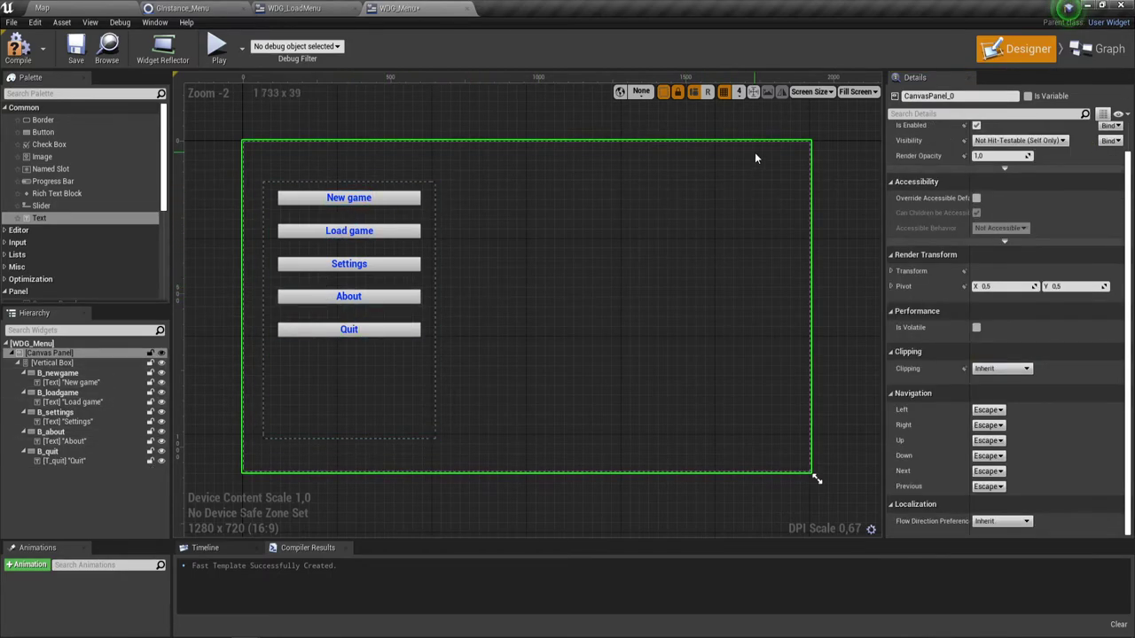
{"action": "left_click", "coordinate": [1098, 54]}
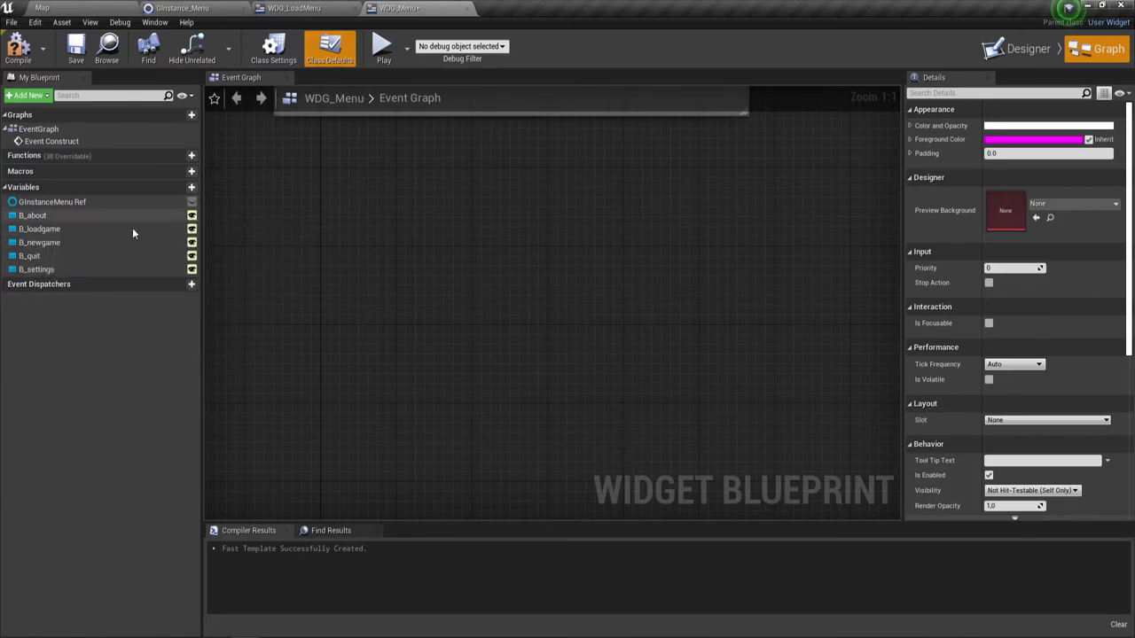
Step: Add On Clicked events for the New game (B_newgame) and Load game (B_loadgame) buttons
{"action": "left_click", "coordinate": [1020, 49]}
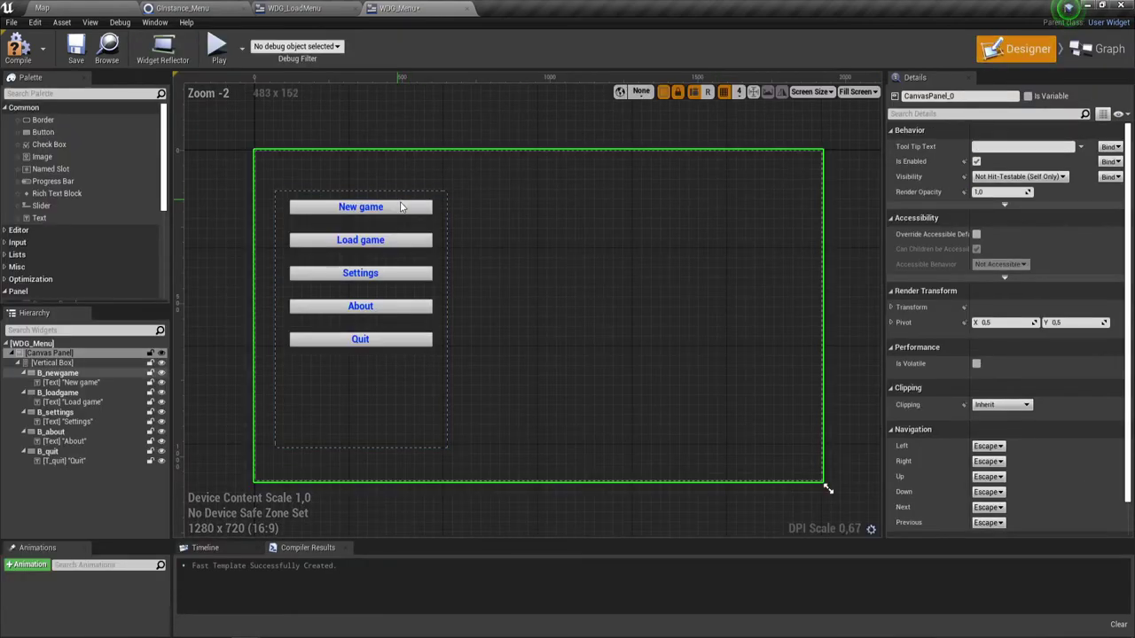
{"action": "left_click", "coordinate": [419, 207]}
{"action": "scroll", "coordinate": [1036, 453], "scroll_direction": "down", "scroll_amount": 5}
{"action": "scroll", "coordinate": [1034, 449], "scroll_direction": "down", "scroll_amount": 5}
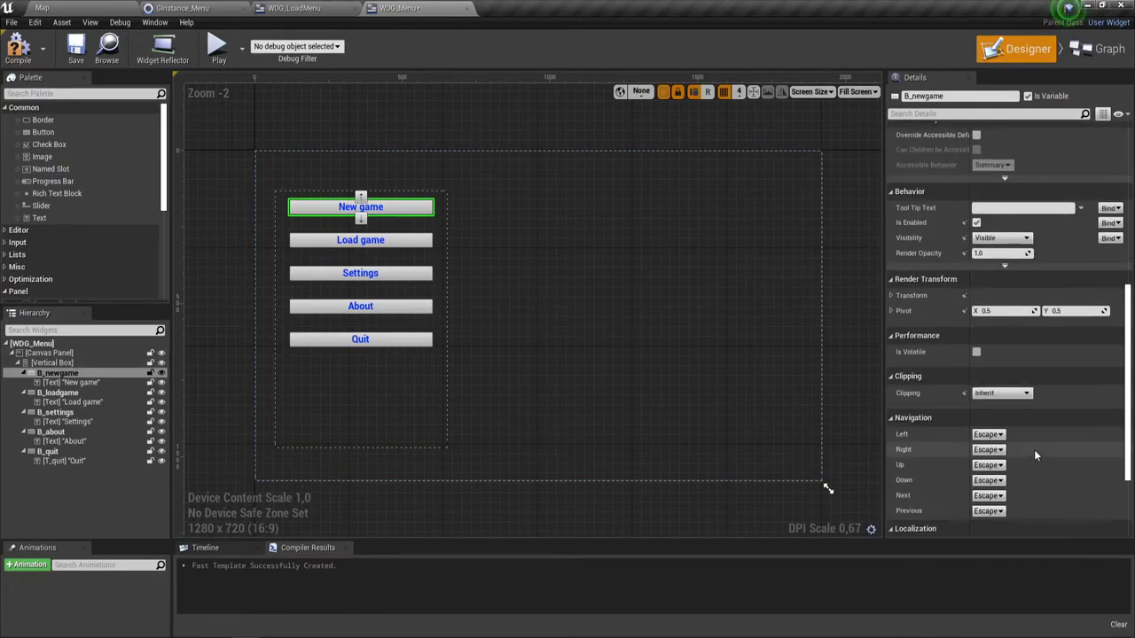
{"action": "left_click", "coordinate": [1029, 458]}
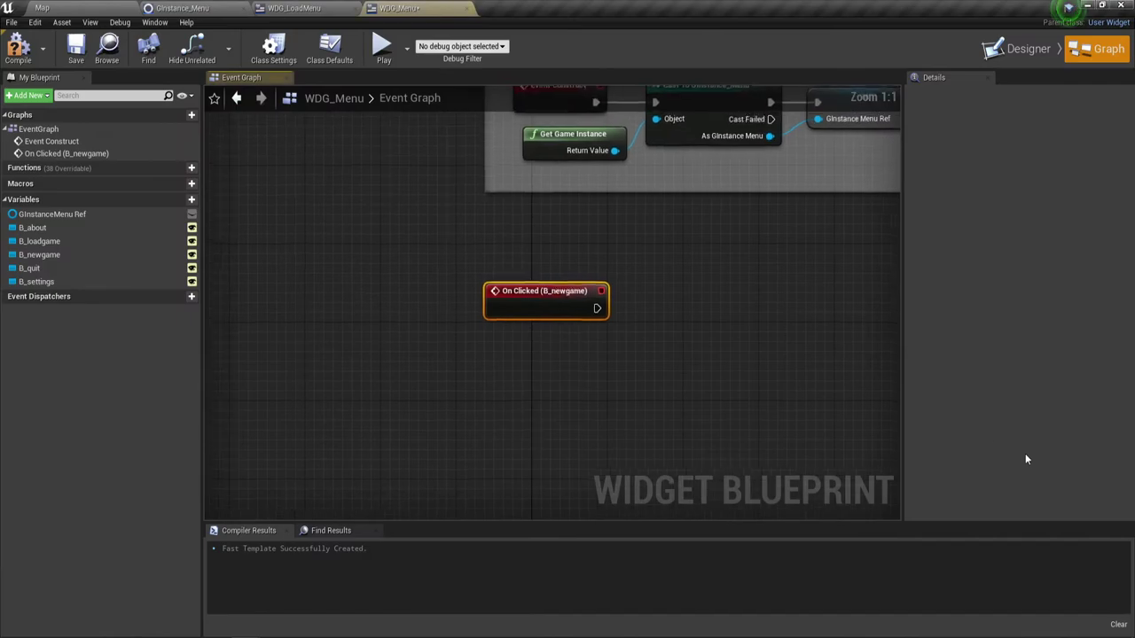
{"action": "left_click", "coordinate": [1016, 51]}
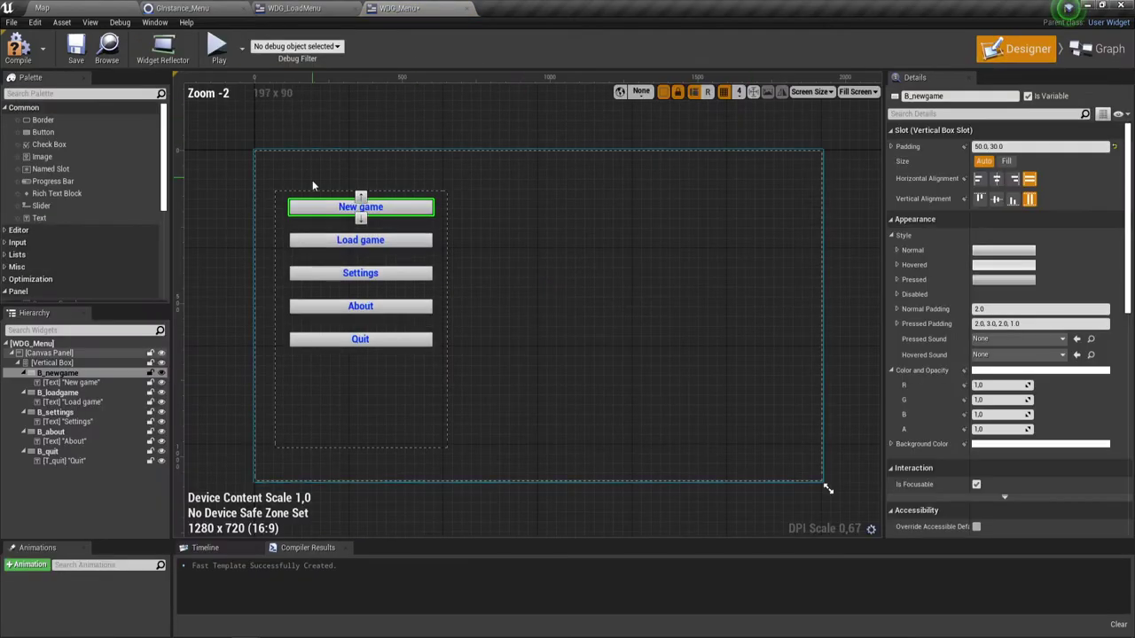
{"action": "left_click", "coordinate": [360, 240]}
{"action": "scroll", "coordinate": [992, 386], "scroll_direction": "down", "scroll_amount": 2}
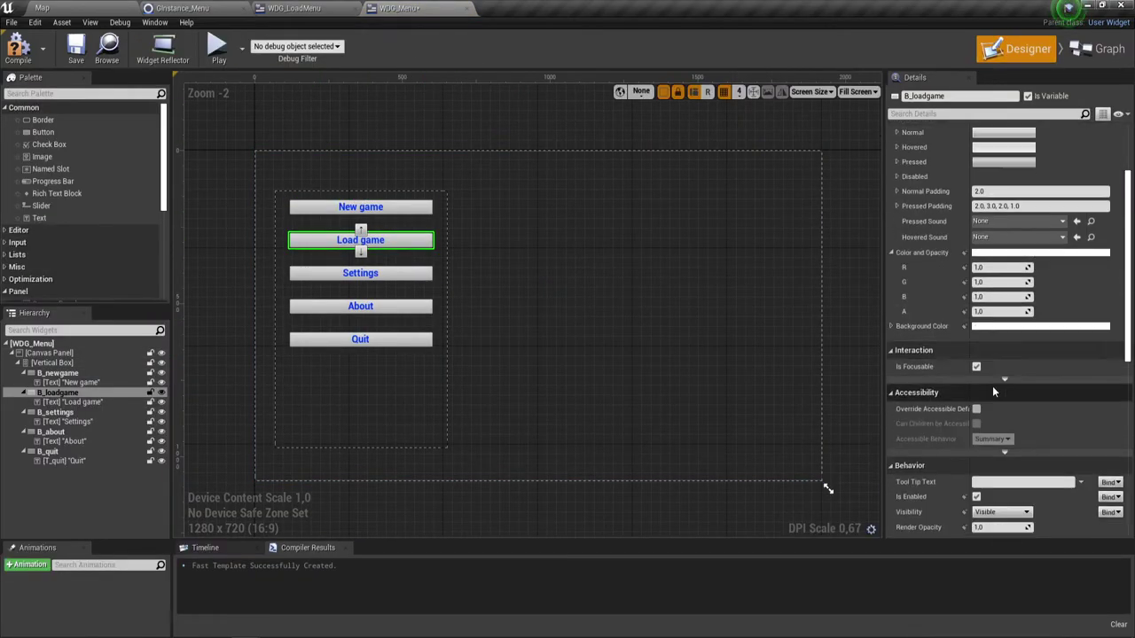
{"action": "scroll", "coordinate": [992, 386], "scroll_direction": "down", "scroll_amount": 4}
{"action": "scroll", "coordinate": [1010, 443], "scroll_direction": "down", "scroll_amount": 4}
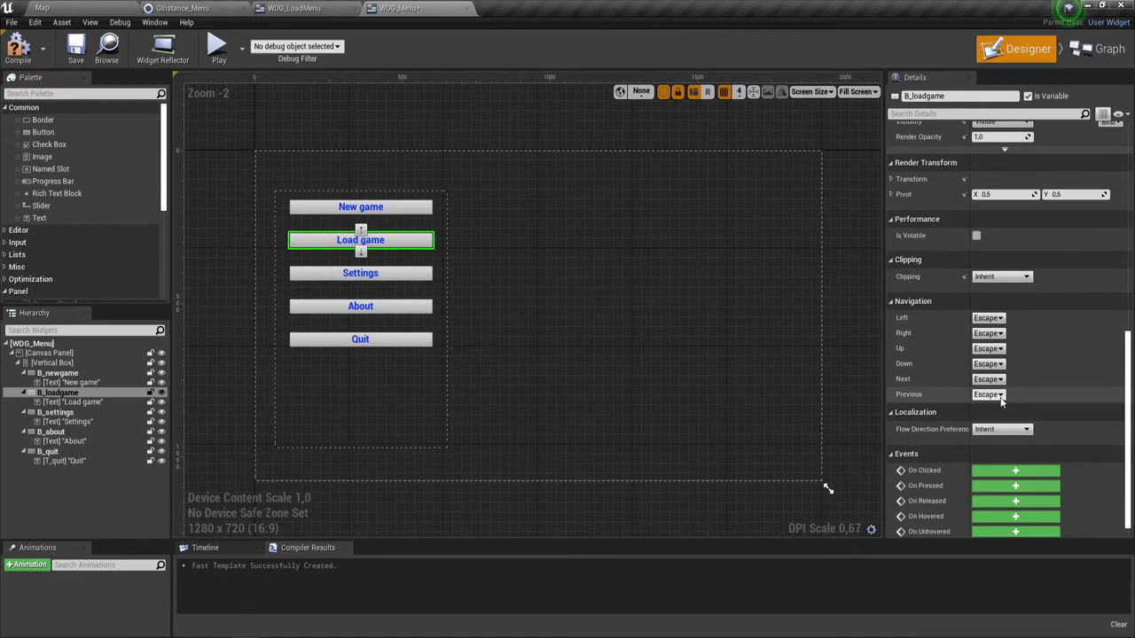
{"action": "left_click", "coordinate": [1036, 472]}
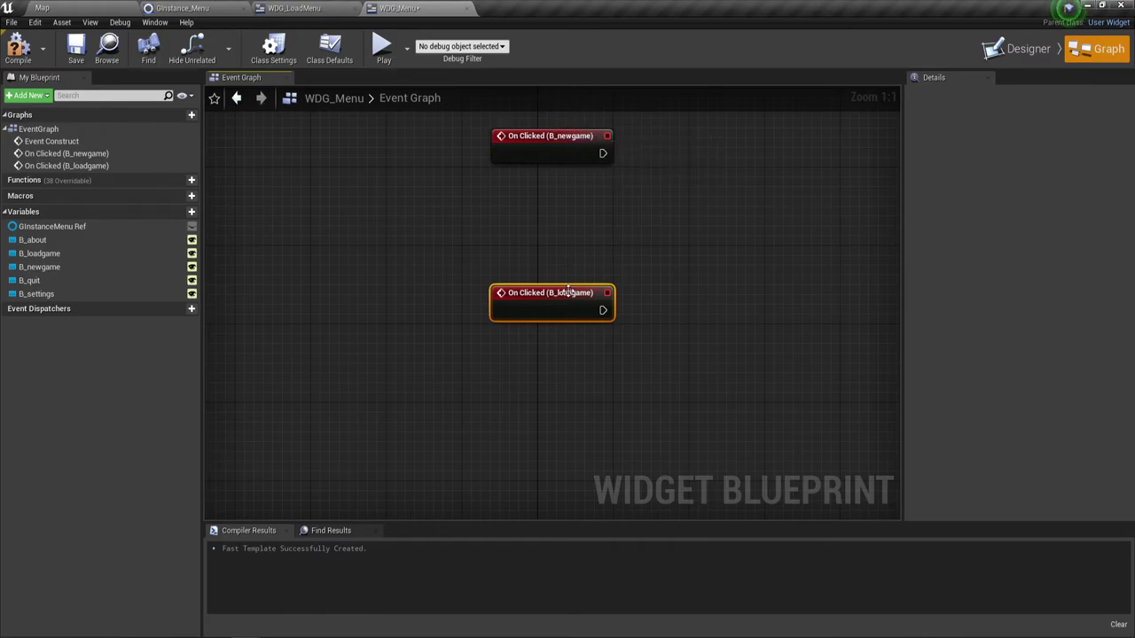
{"action": "right_click_drag", "start_coordinate": [646, 196], "coordinate": [531, 283]}
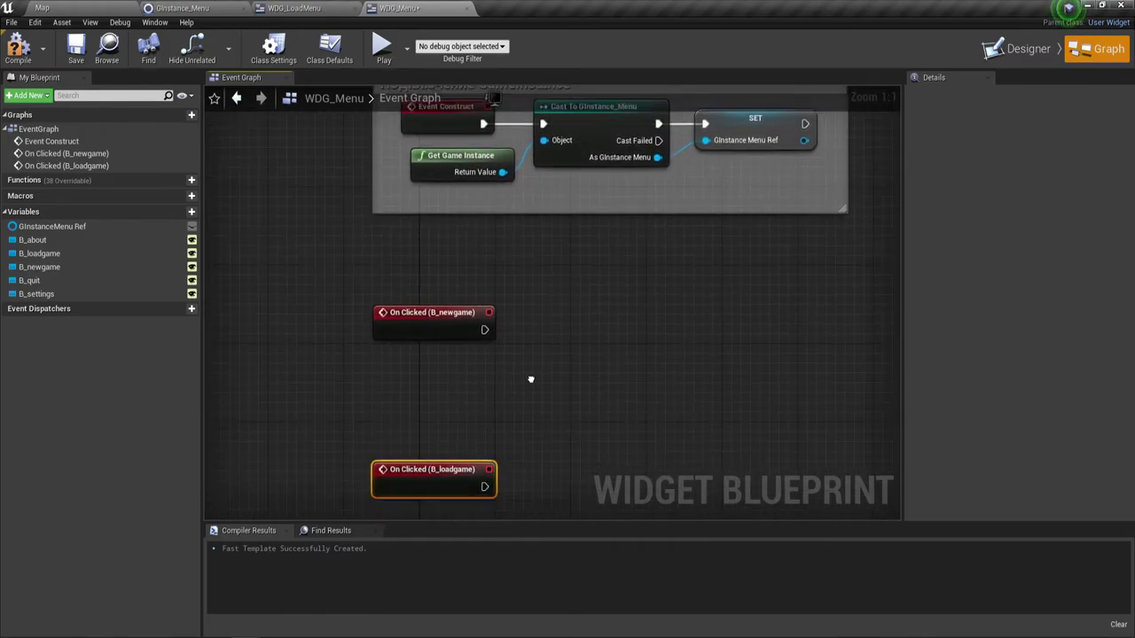
Step: Add On Clicked events for the Settings and About buttons
{"action": "left_click", "coordinate": [1018, 49]}
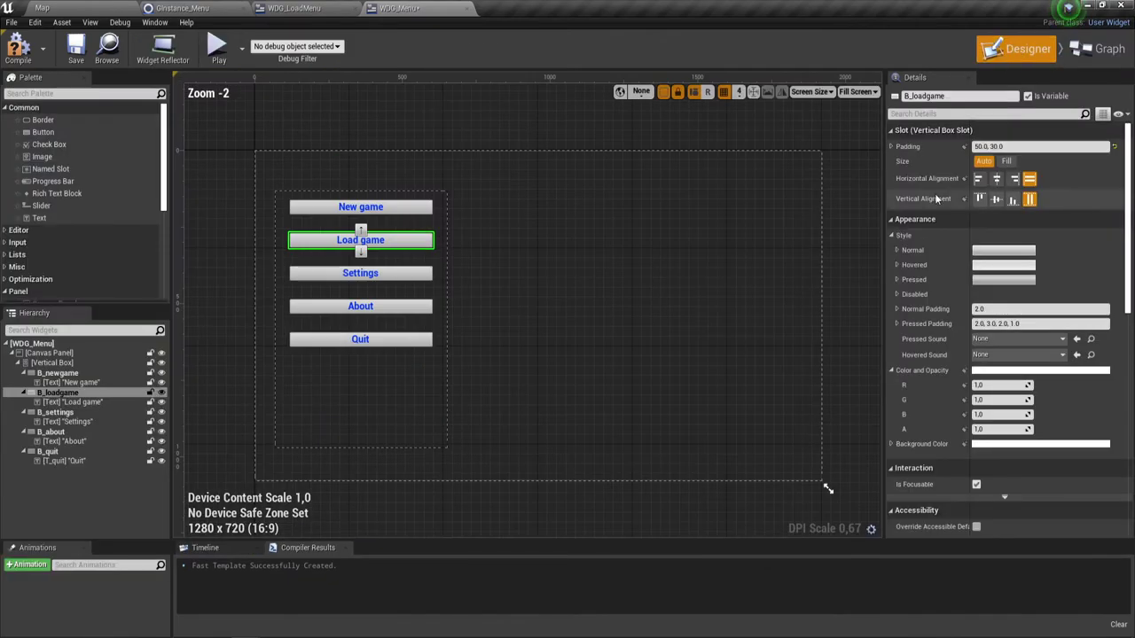
{"action": "left_click", "coordinate": [417, 275]}
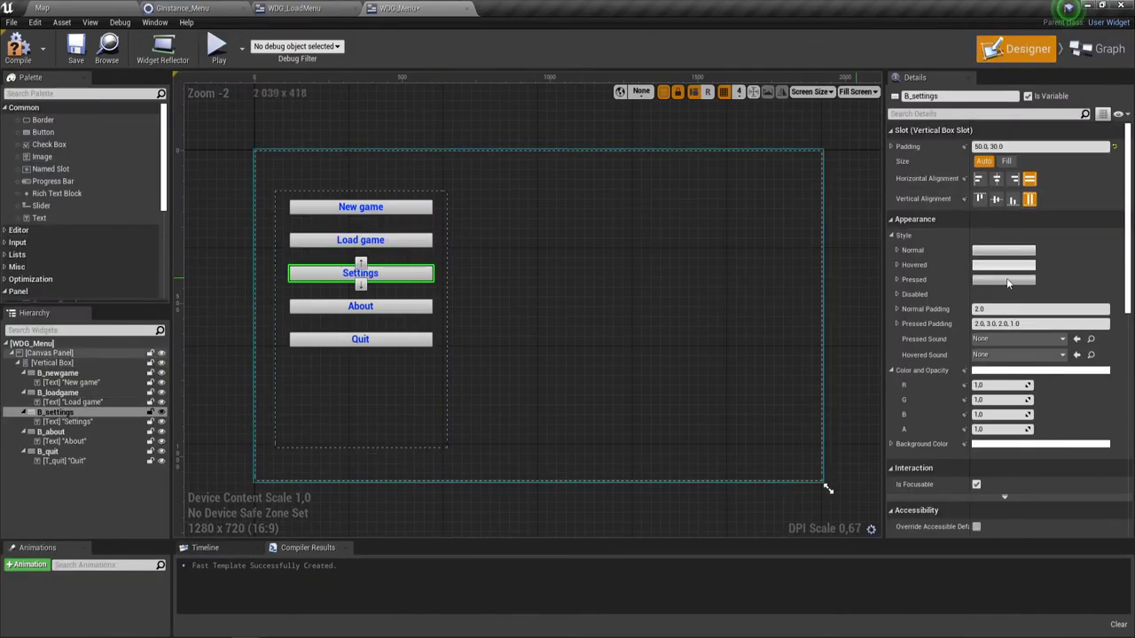
{"action": "scroll", "coordinate": [1027, 340], "scroll_direction": "down", "scroll_amount": 3}
{"action": "scroll", "coordinate": [1026, 341], "scroll_direction": "down", "scroll_amount": 3}
{"action": "scroll", "coordinate": [1026, 339], "scroll_direction": "down", "scroll_amount": 3}
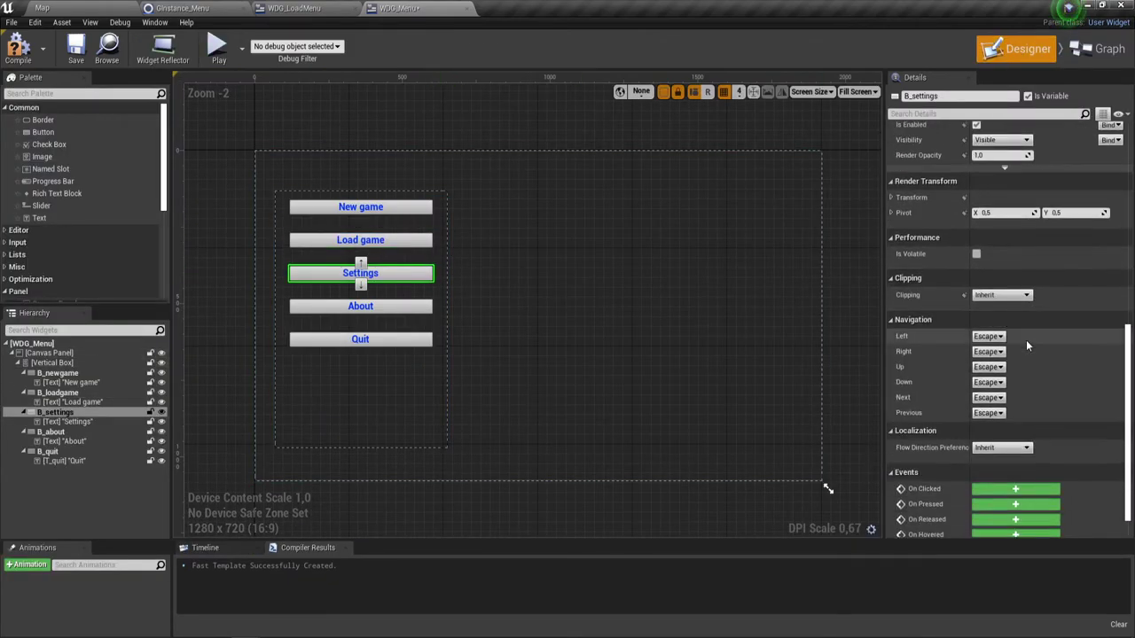
{"action": "left_click", "coordinate": [1038, 489]}
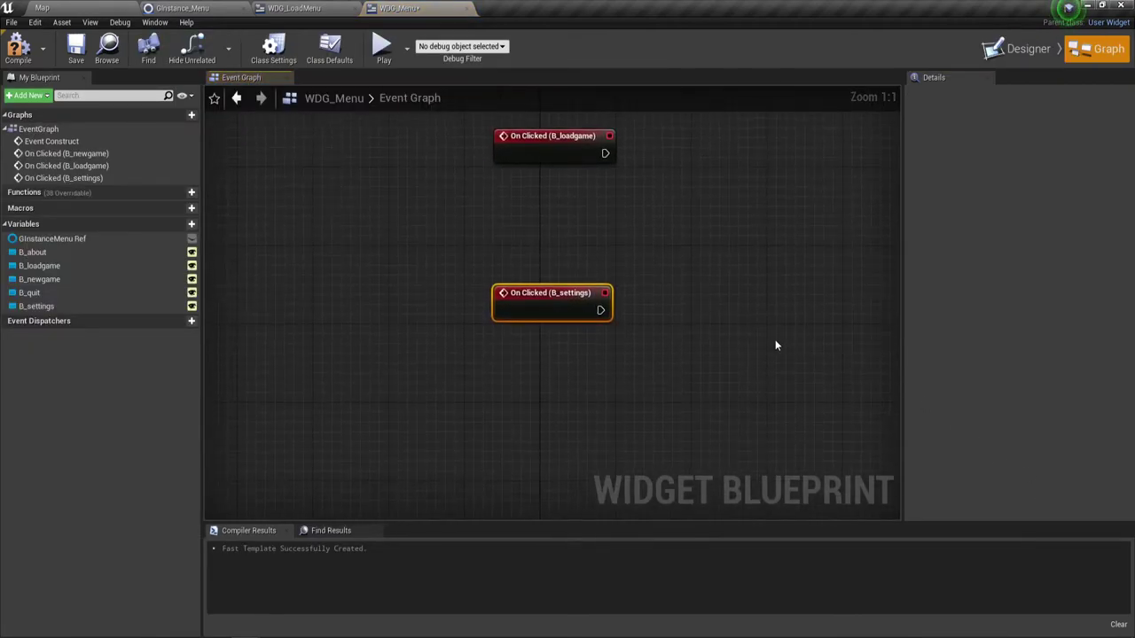
{"action": "left_click", "coordinate": [1027, 51]}
{"action": "scroll", "coordinate": [1016, 373], "scroll_direction": "down", "scroll_amount": 3}
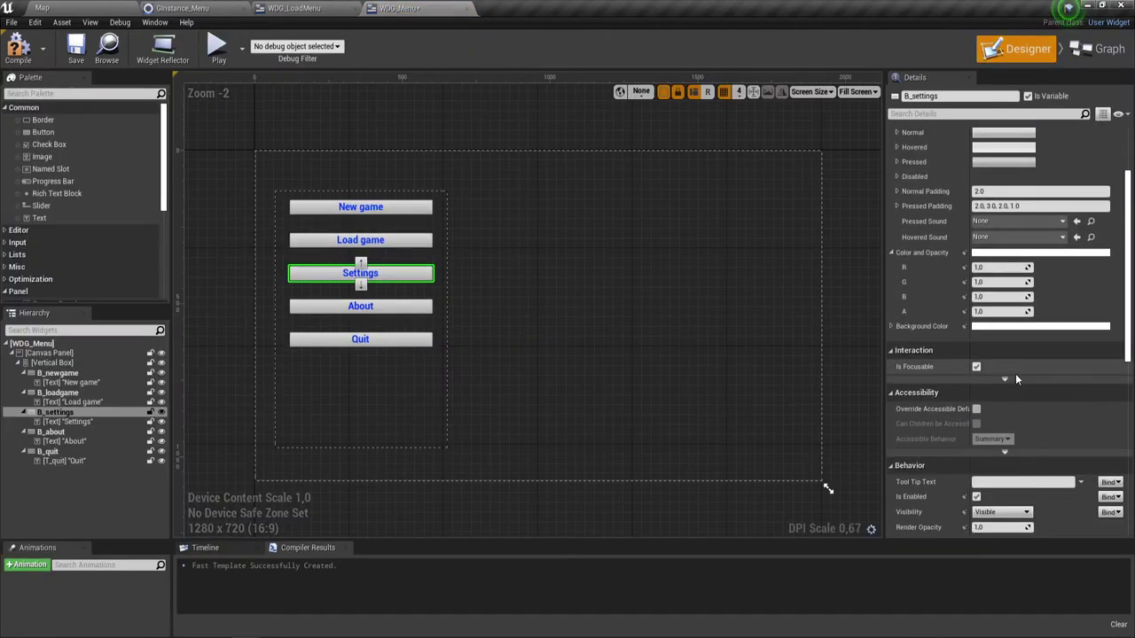
{"action": "left_click", "coordinate": [416, 310]}
{"action": "scroll", "coordinate": [1022, 347], "scroll_direction": "down", "scroll_amount": 5}
{"action": "scroll", "coordinate": [1022, 348], "scroll_direction": "down", "scroll_amount": 3}
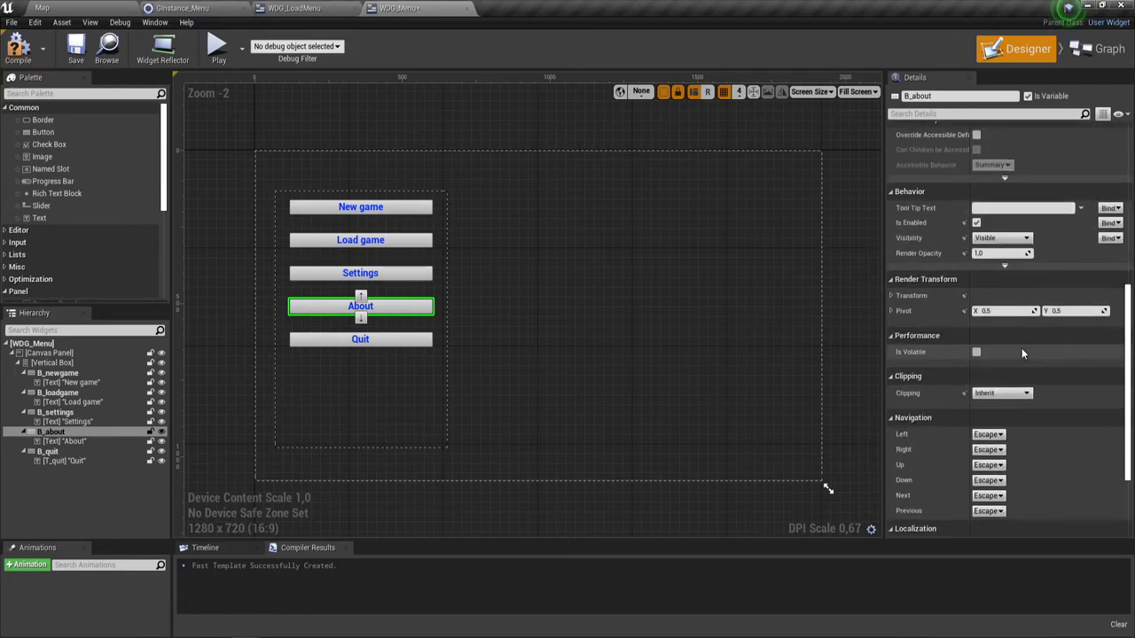
{"action": "scroll", "coordinate": [1022, 352], "scroll_direction": "down", "scroll_amount": 3}
{"action": "left_click", "coordinate": [1040, 460]}
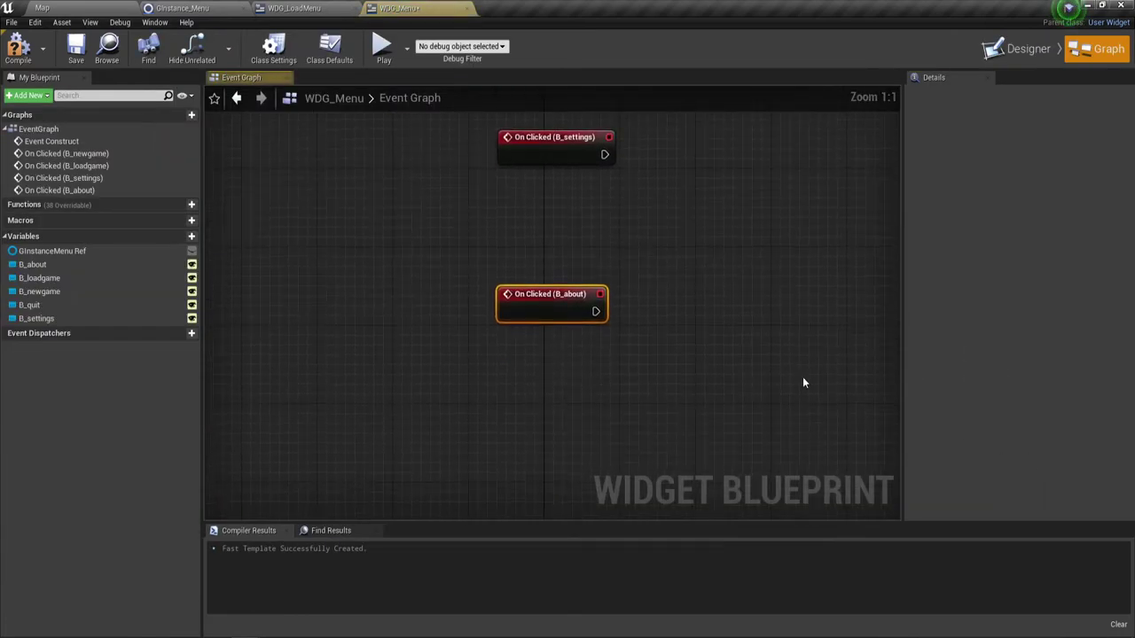
Step: Add an On Clicked event for the Quit button (B_quit)
{"action": "left_click", "coordinate": [1020, 50]}
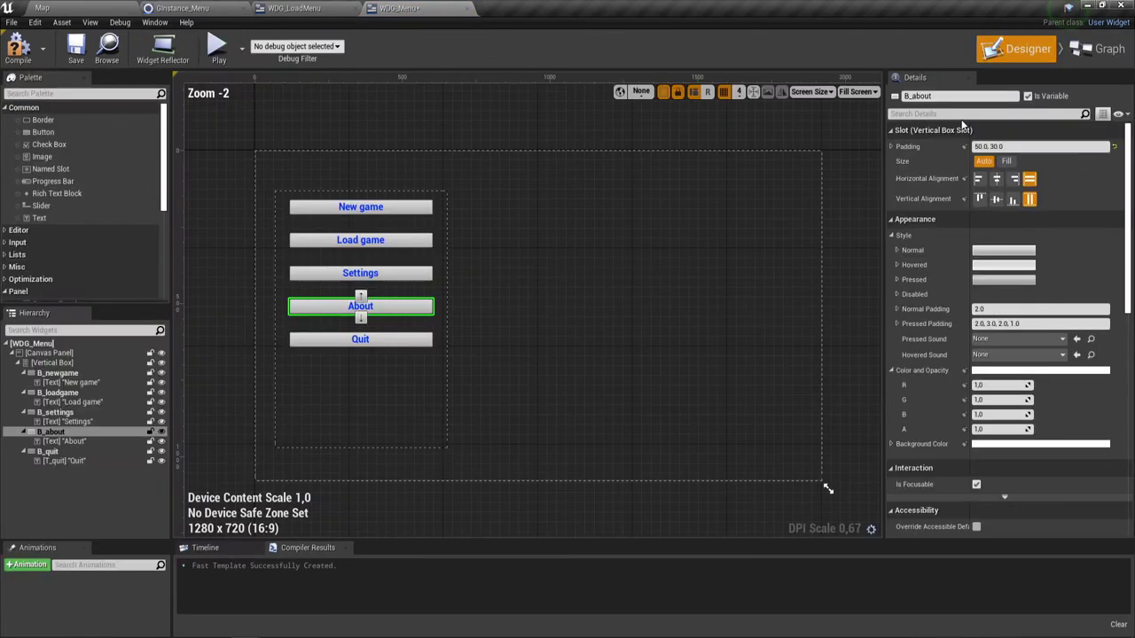
{"action": "left_click", "coordinate": [417, 344]}
{"action": "scroll", "coordinate": [1003, 292], "scroll_direction": "down", "scroll_amount": 3}
{"action": "scroll", "coordinate": [1004, 292], "scroll_direction": "down", "scroll_amount": 3}
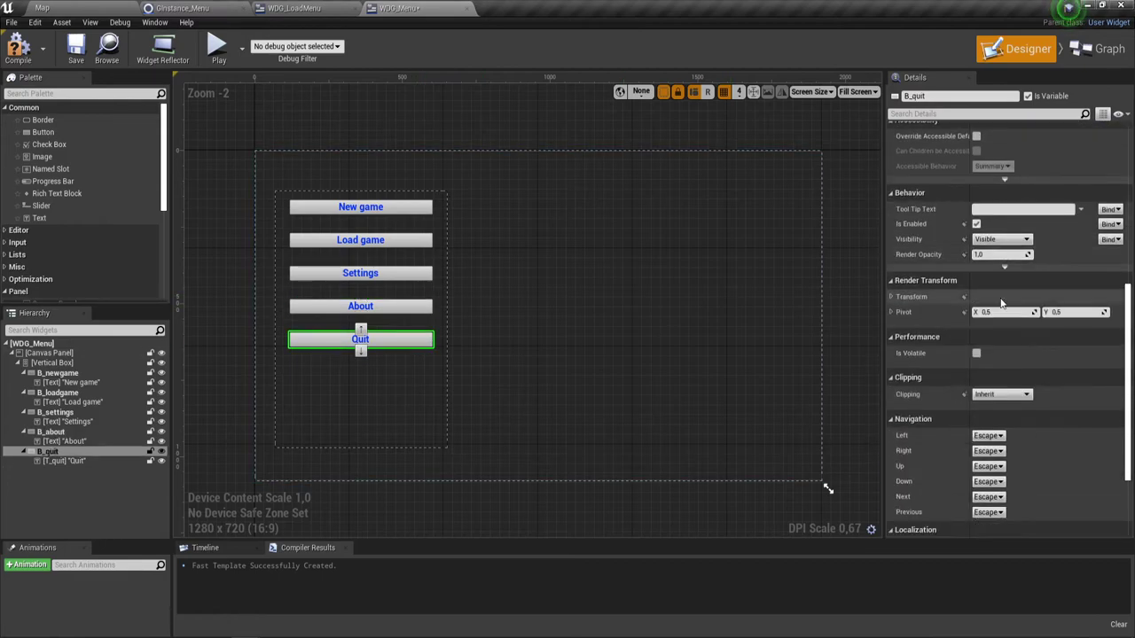
{"action": "scroll", "coordinate": [1002, 305], "scroll_direction": "down", "scroll_amount": 3}
{"action": "left_click", "coordinate": [1032, 459]}
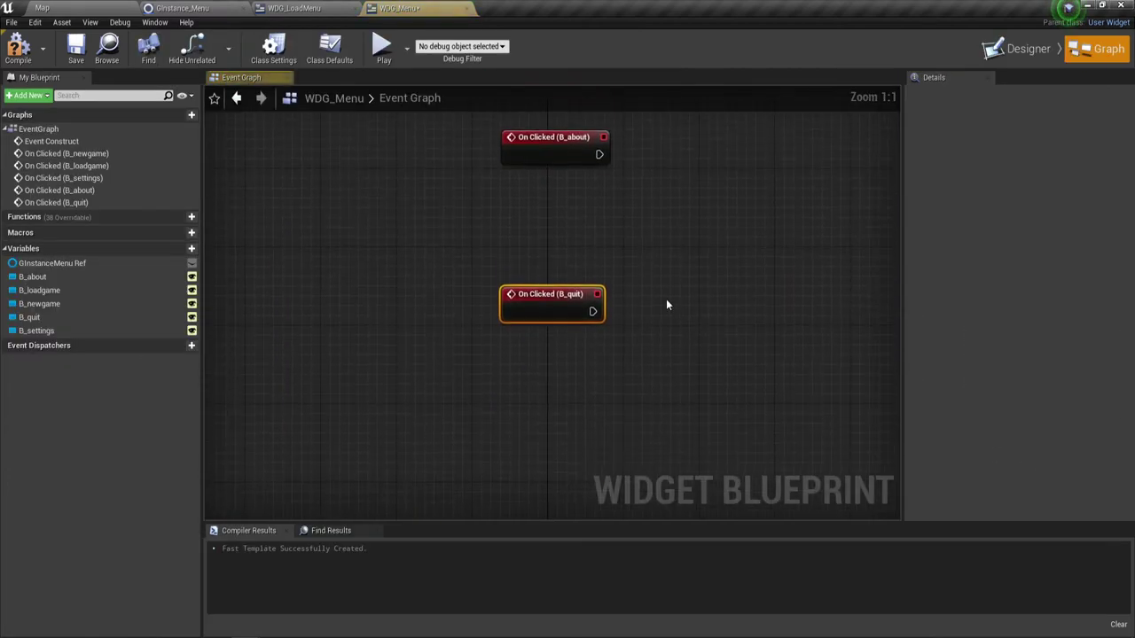
{"action": "right_click_drag", "start_coordinate": [690, 216], "coordinate": [600, 310]}
{"action": "scroll", "coordinate": [599, 309], "scroll_direction": "down", "scroll_amount": 2}
Step: Place a GInstanceMenu Ref getter and wire On Clicked (B_newgame) into its Create New Game call
{"action": "right_click_drag", "start_coordinate": [620, 203], "coordinate": [580, 373]}
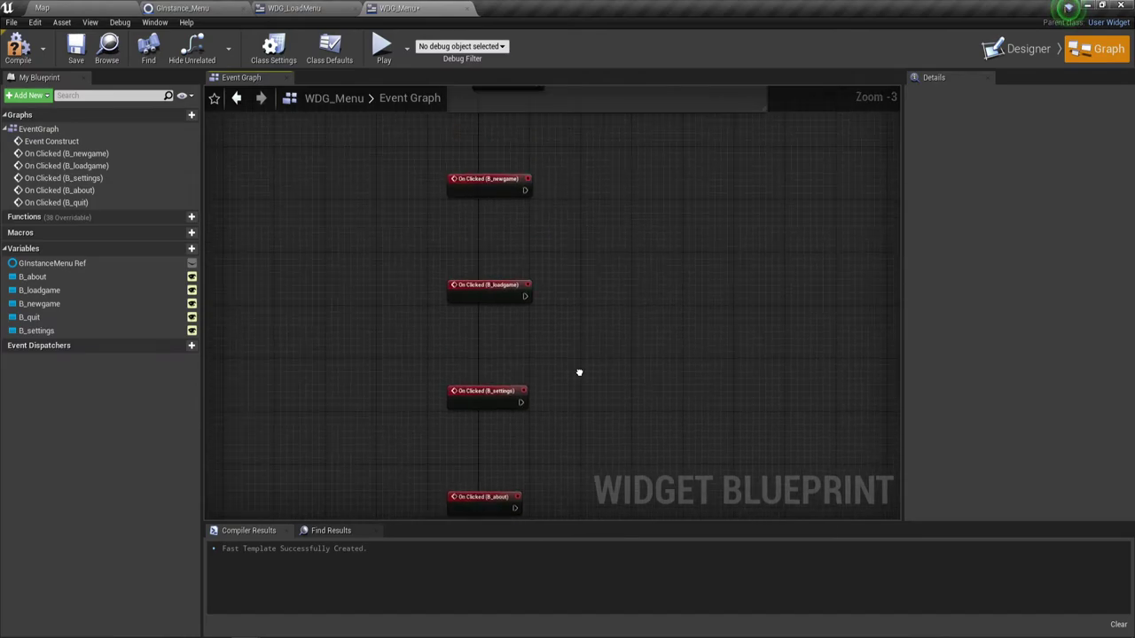
{"action": "scroll", "coordinate": [579, 247], "scroll_direction": "up", "scroll_amount": 1}
{"action": "right_click_drag", "start_coordinate": [573, 192], "coordinate": [505, 325]}
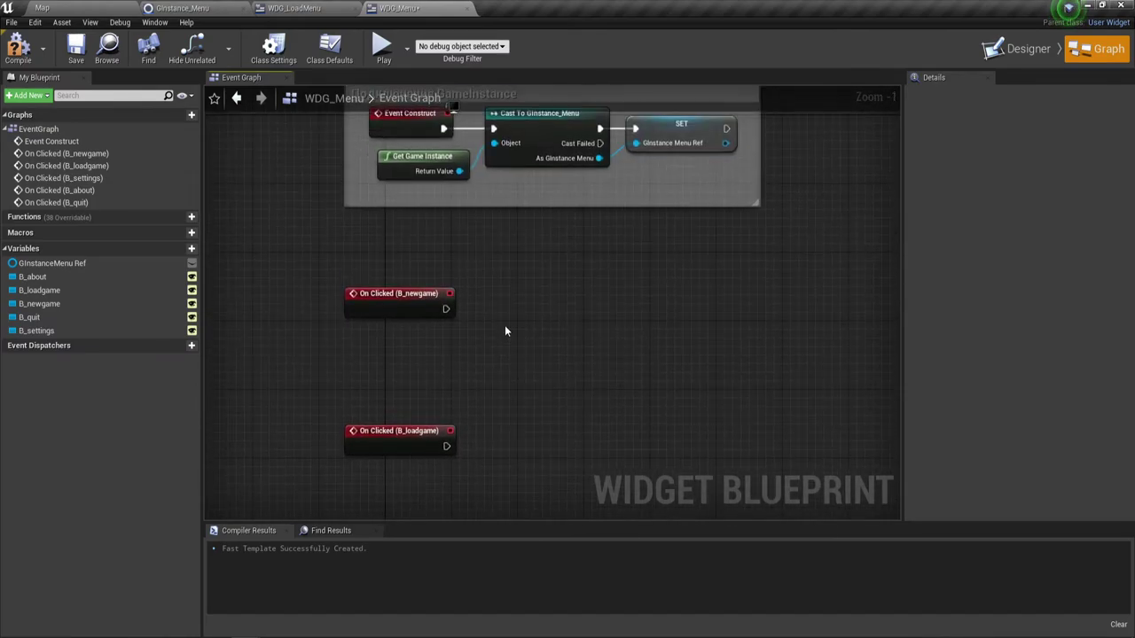
{"action": "scroll", "coordinate": [504, 325], "scroll_direction": "up", "scroll_amount": 1}
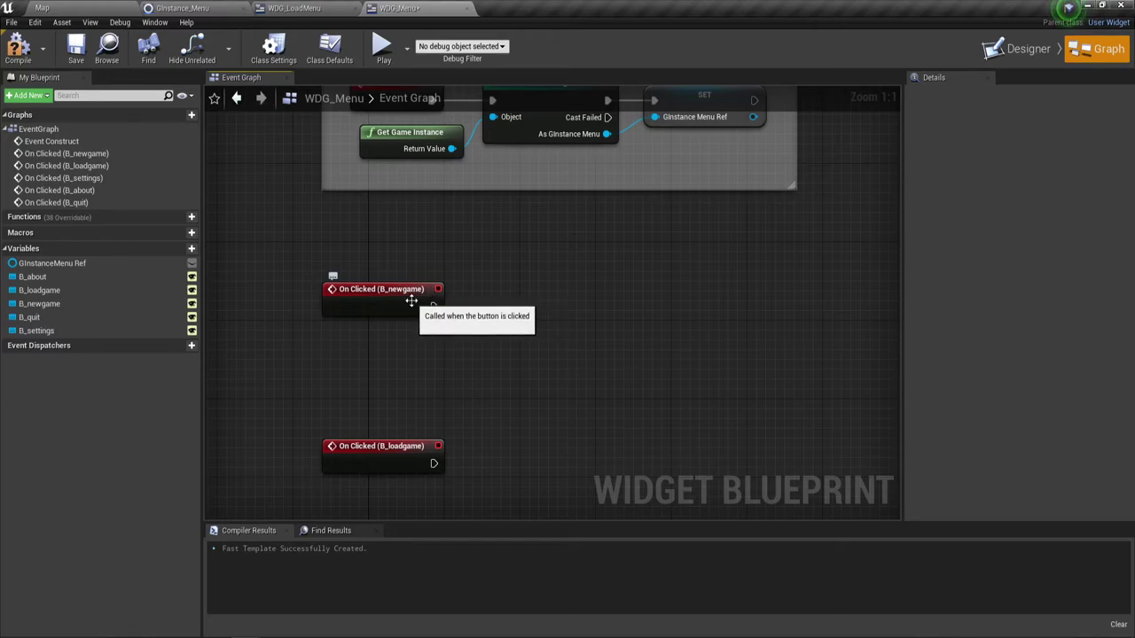
{"action": "left_click_drag", "start_coordinate": [228, 247], "coordinate": [575, 422]}
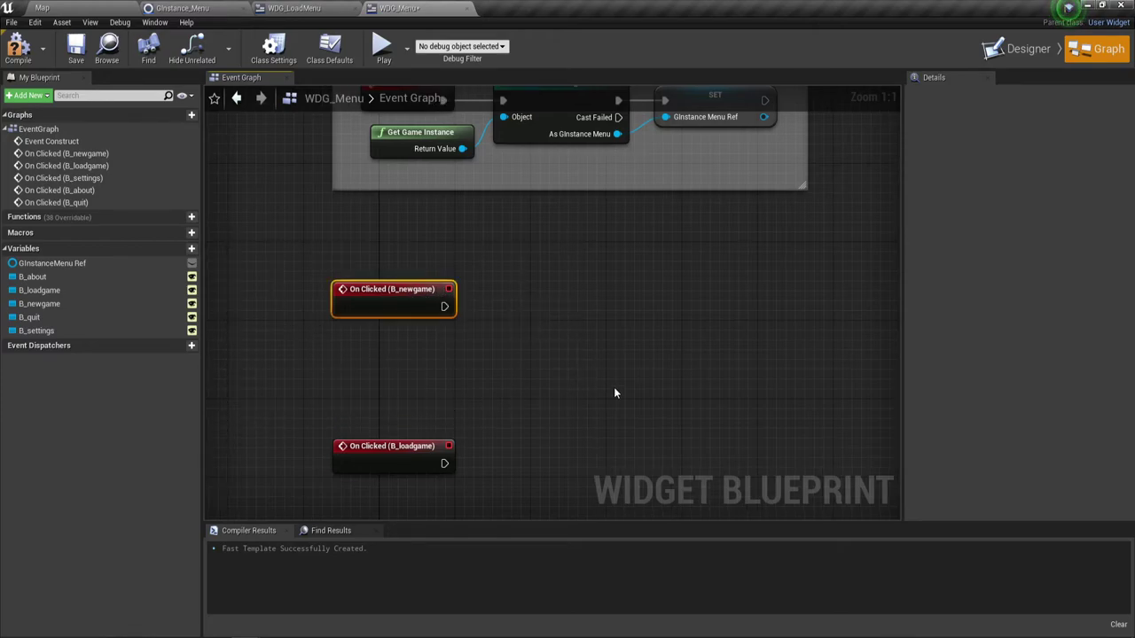
{"action": "right_click_drag", "start_coordinate": [614, 390], "coordinate": [536, 383]}
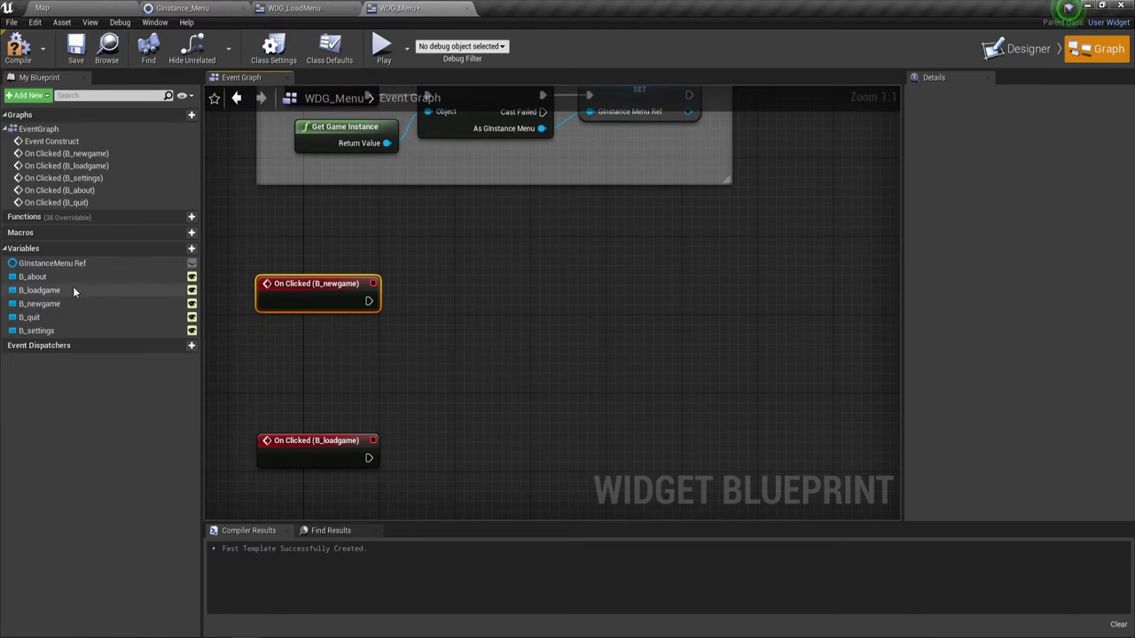
{"action": "mouse_move", "coordinate": [43, 264]}
{"action": "left_mouse_down", "text": "ctrl"}
{"action": "mouse_move", "coordinate": [355, 360]}
{"action": "mouse_move", "coordinate": [433, 294]}
{"action": "left_mouse_up", "text": "ctrl"}
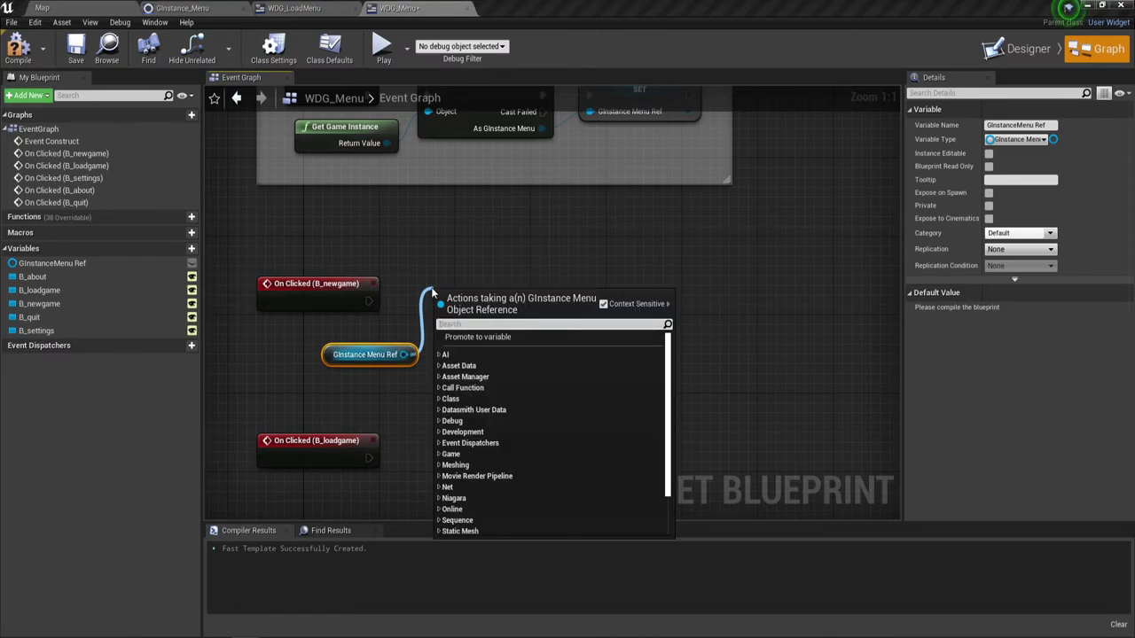
{"action": "type", "text": "new"}
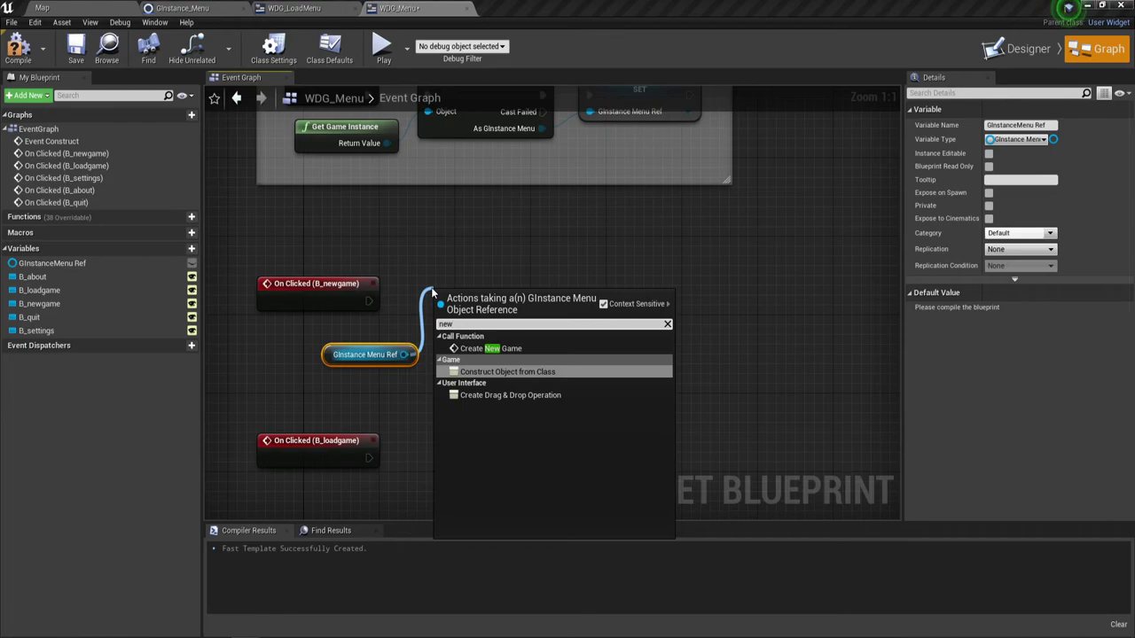
{"action": "left_click", "coordinate": [487, 349]}
{"action": "left_click_drag", "start_coordinate": [446, 298], "coordinate": [446, 288]}
{"action": "mouse_move", "coordinate": [369, 300]}
{"action": "left_mouse_down"}
{"action": "mouse_move", "coordinate": [446, 311]}
{"action": "mouse_move", "coordinate": [473, 278]}
{"action": "left_mouse_up"}
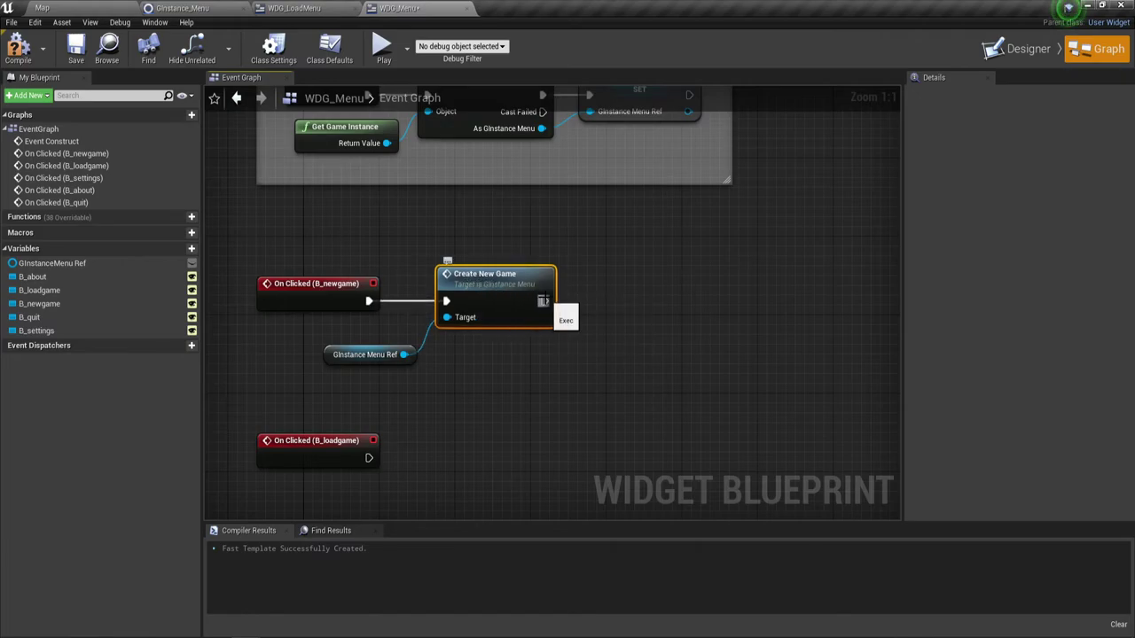
Step: Add Remove from Parent after Create New Game
{"action": "left_click_drag", "start_coordinate": [544, 302], "coordinate": [606, 306]}
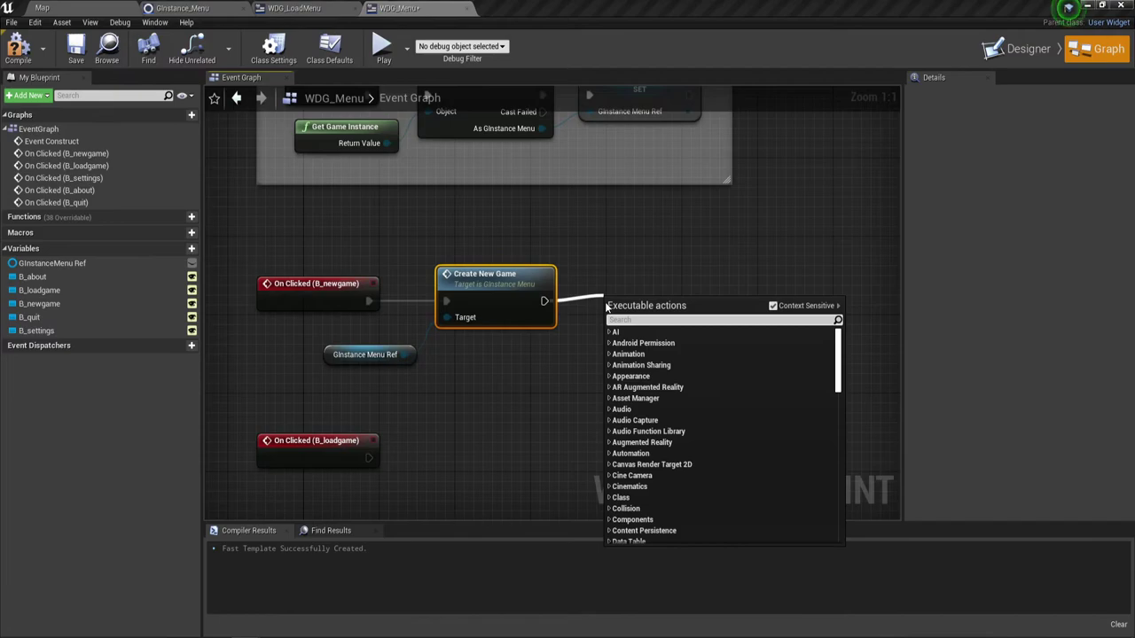
{"action": "type", "text": "remove"}
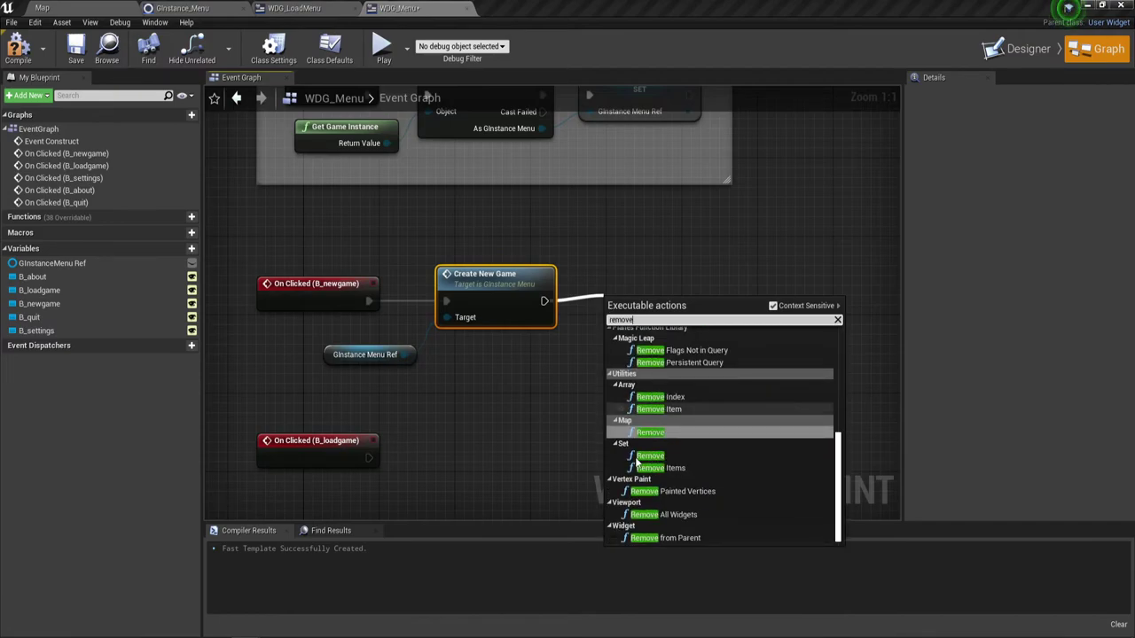
{"action": "left_click", "coordinate": [665, 538]}
Step: Add Get Player Controller and an unticked Set Show Mouse Cursor node after Remove from Parent
{"action": "left_click_drag", "start_coordinate": [654, 318], "coordinate": [615, 286]}
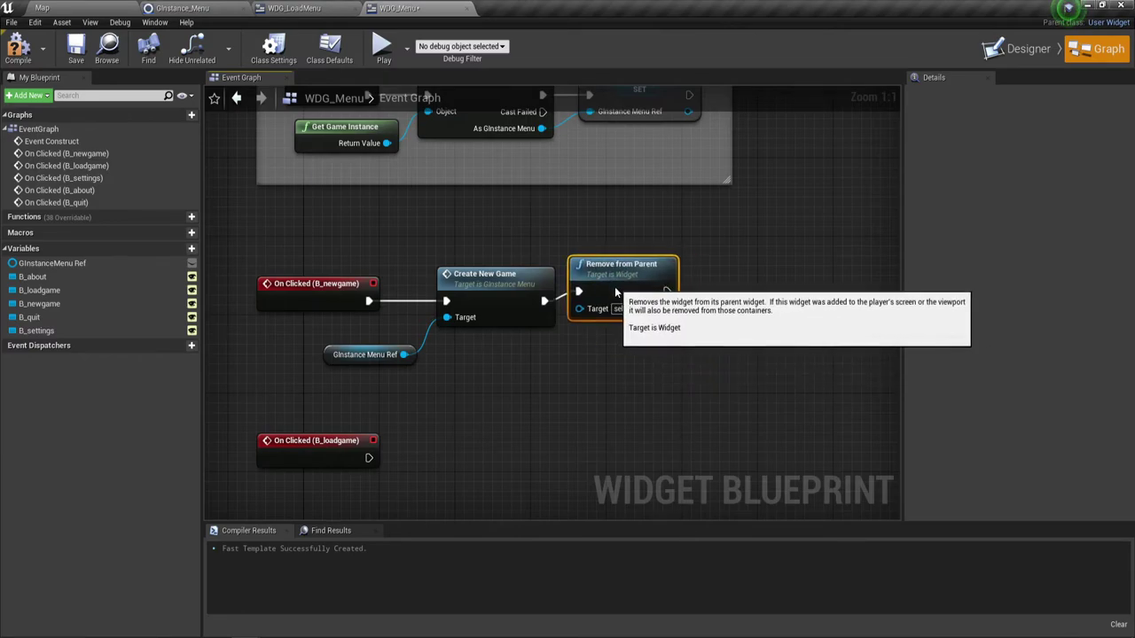
{"action": "right_click_drag", "start_coordinate": [656, 382], "coordinate": [523, 395]}
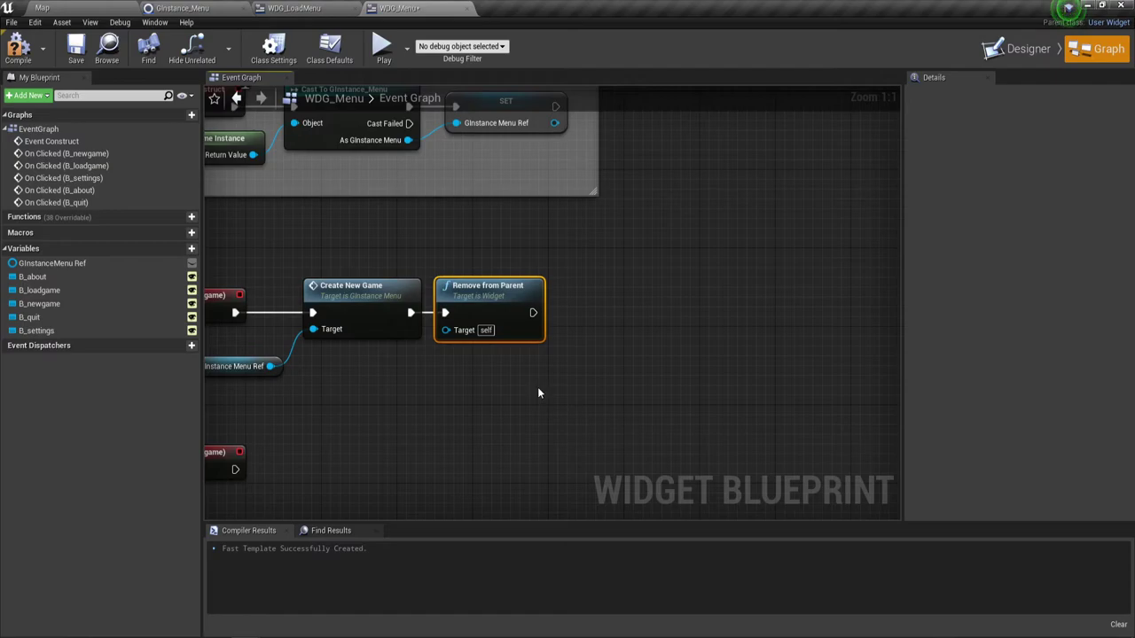
{"action": "right_click", "coordinate": [441, 396]}
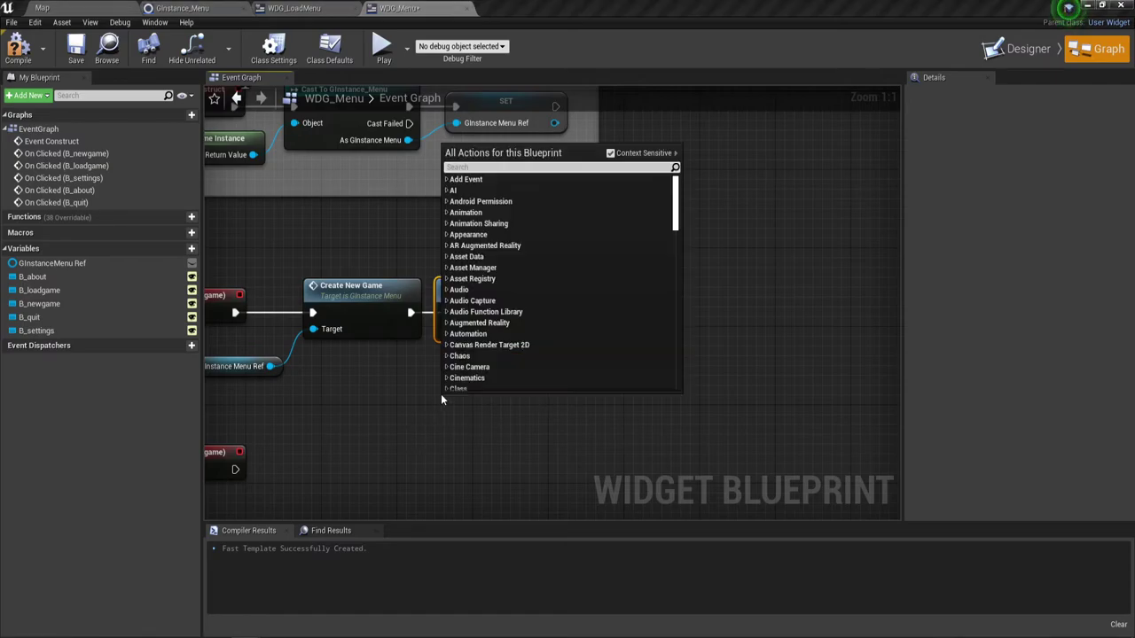
{"action": "type", "text": "get"}
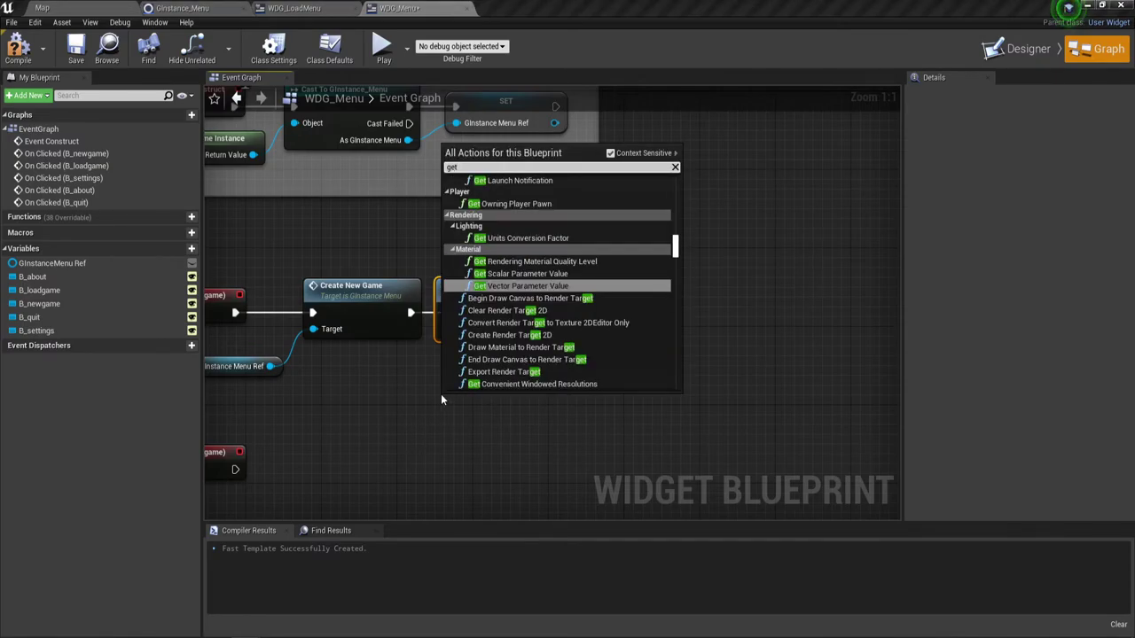
{"action": "type", "text": " pla"}
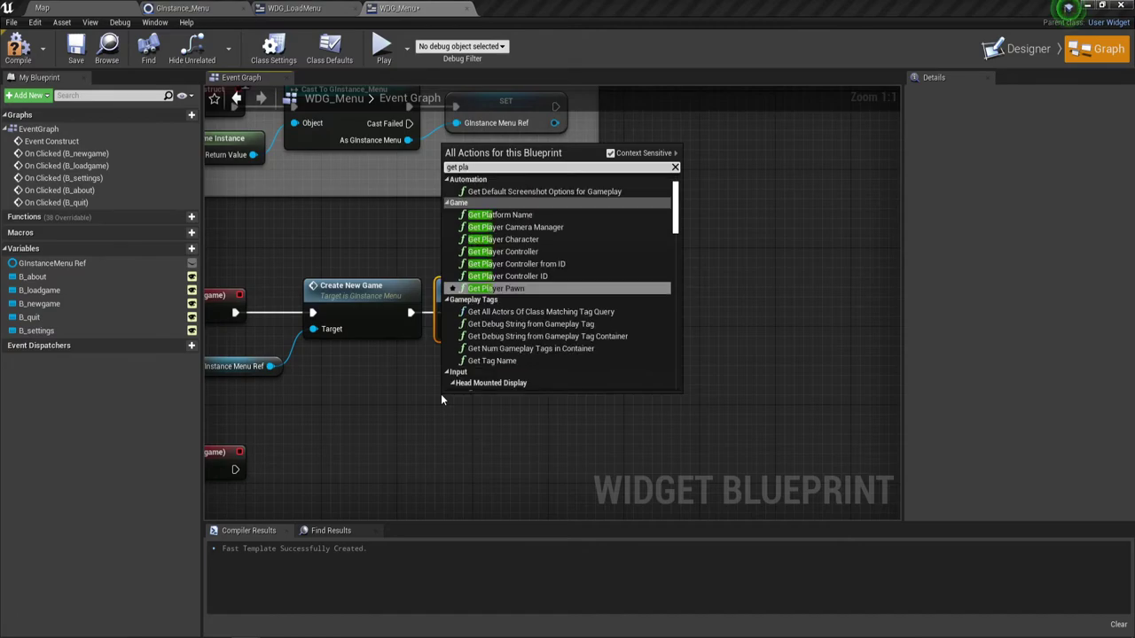
{"action": "type", "text": "y"}
{"action": "key", "text": "Up"}
{"action": "key", "text": "Up"}
{"action": "key", "text": "Up"}
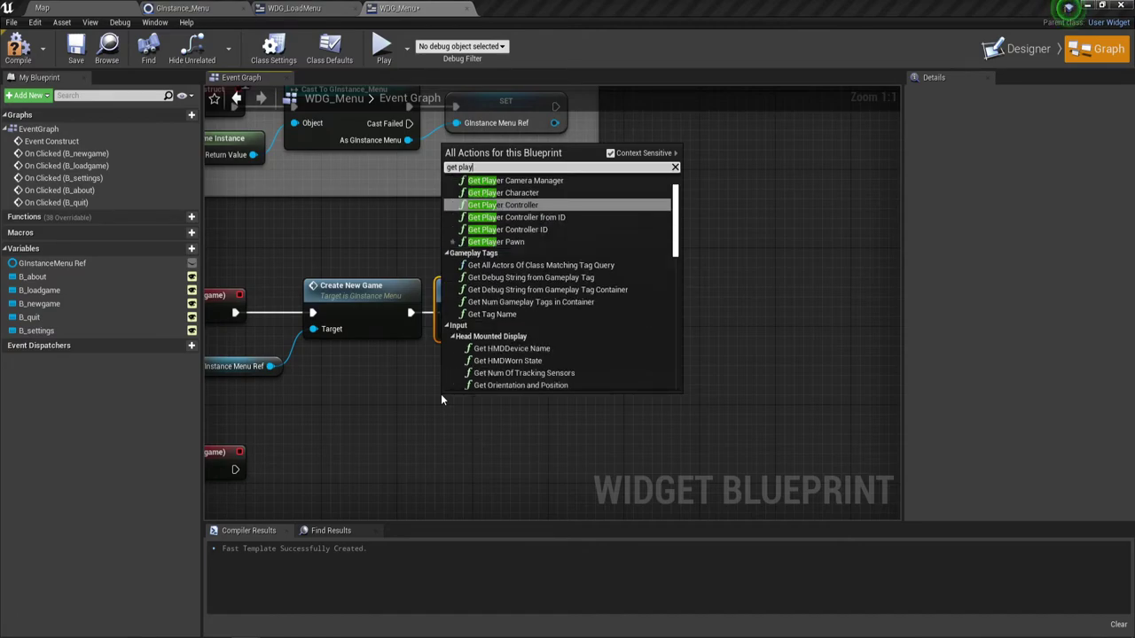
{"action": "key", "text": "Return"}
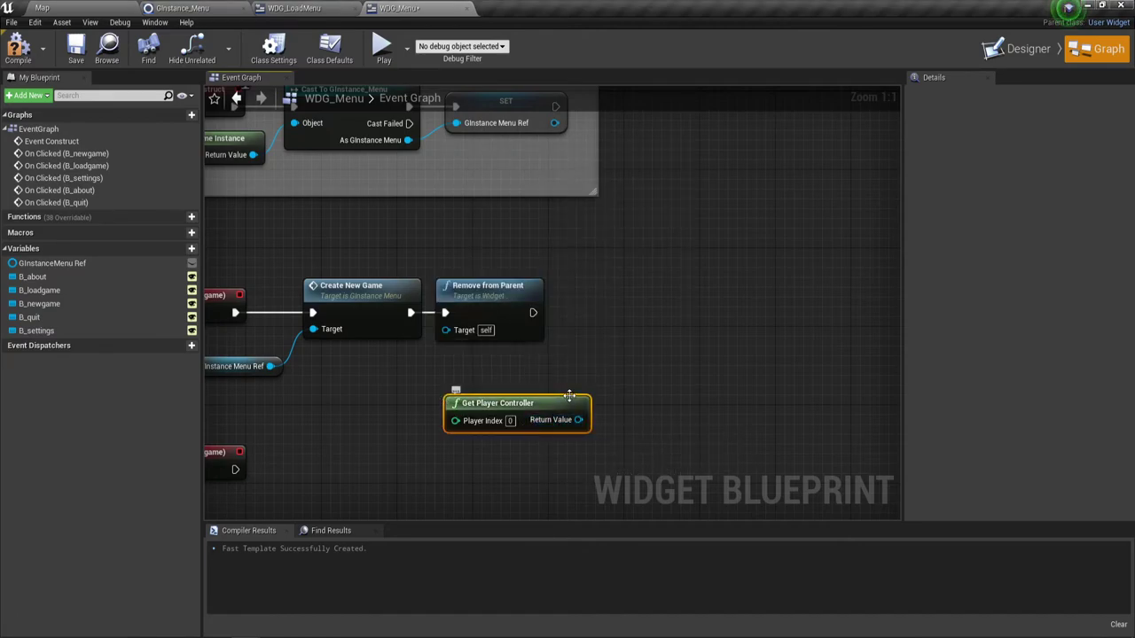
{"action": "mouse_move", "coordinate": [555, 404]}
{"action": "left_mouse_down"}
{"action": "mouse_move", "coordinate": [499, 394]}
{"action": "mouse_move", "coordinate": [584, 303]}
{"action": "left_mouse_up"}
{"action": "type", "text": "show"}
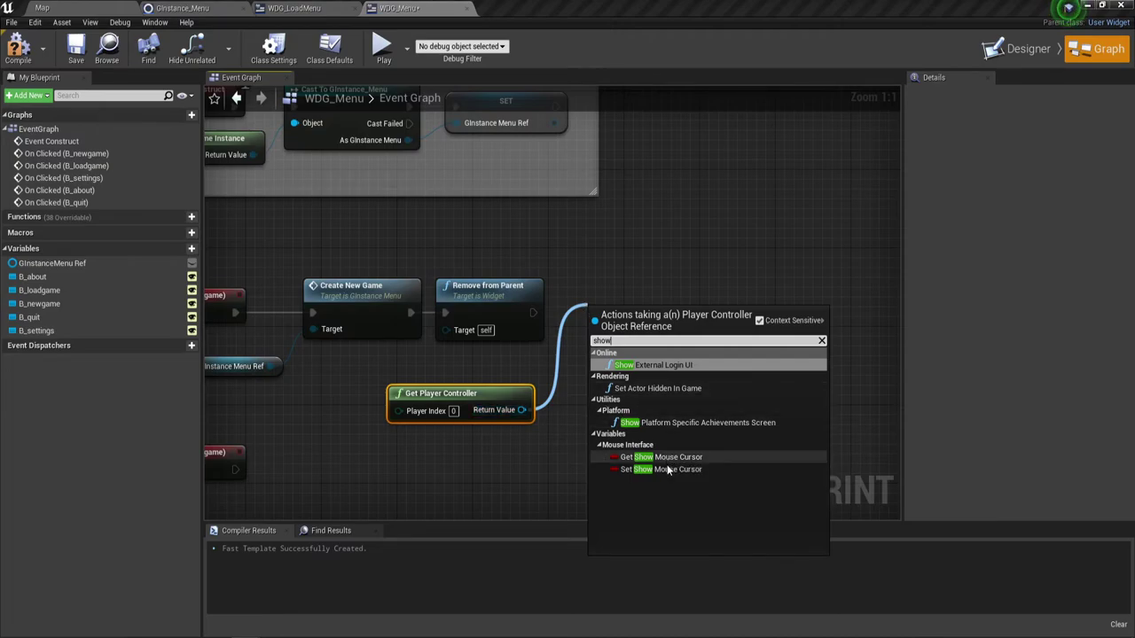
{"action": "left_click", "coordinate": [667, 467]}
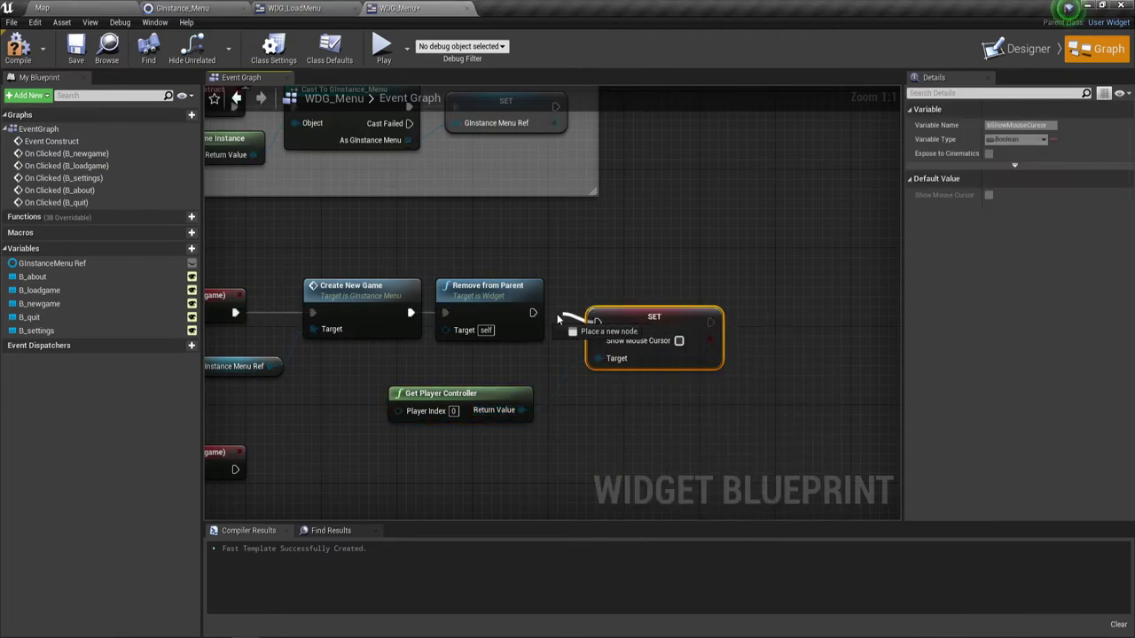
{"action": "mouse_move", "coordinate": [533, 312]}
{"action": "left_mouse_down"}
{"action": "mouse_move", "coordinate": [598, 323]}
{"action": "mouse_move", "coordinate": [603, 313]}
{"action": "left_mouse_up"}
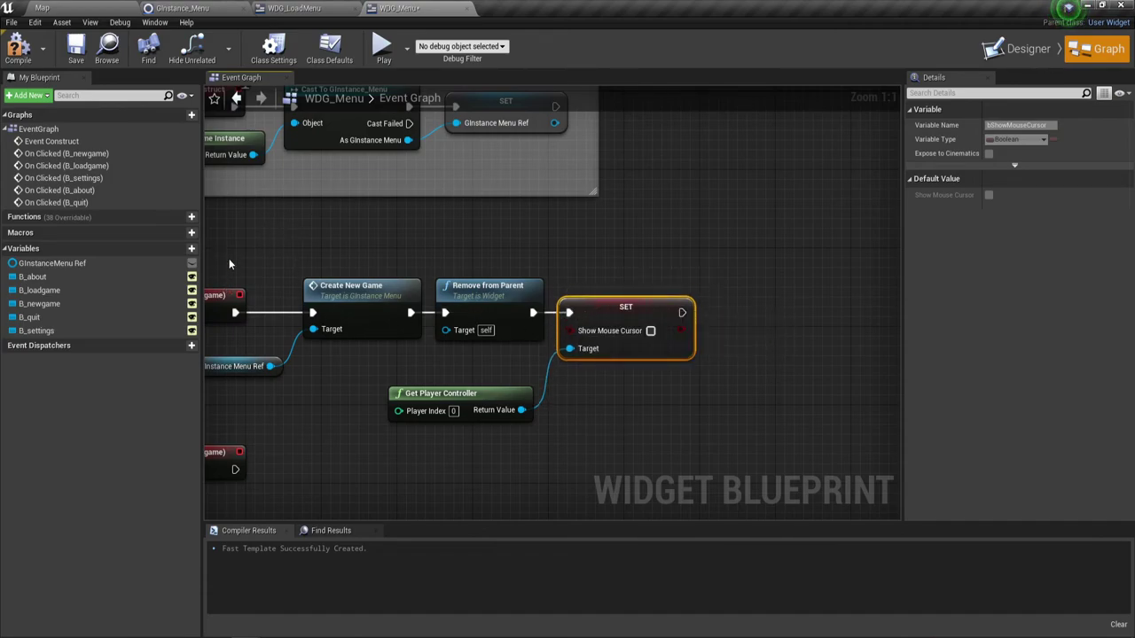
Step: Append Set Input Mode Game Only after the Show Mouse Cursor SET node
{"action": "left_click_drag", "start_coordinate": [229, 258], "coordinate": [442, 366]}
{"action": "left_click", "coordinate": [362, 355]}
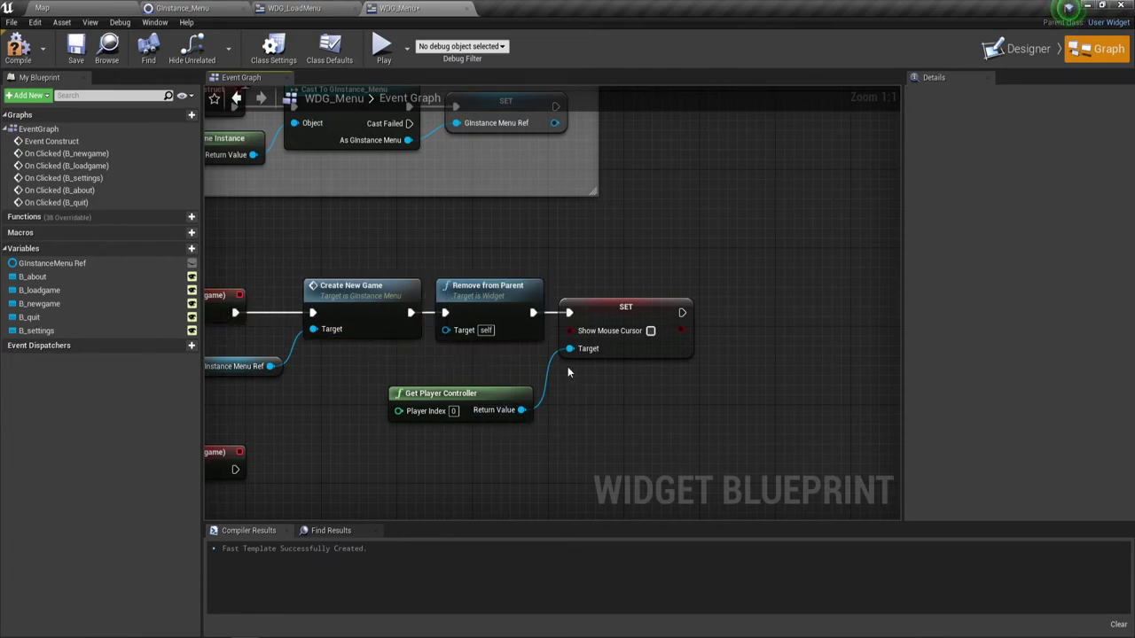
{"action": "right_click_drag", "start_coordinate": [676, 372], "coordinate": [623, 377]}
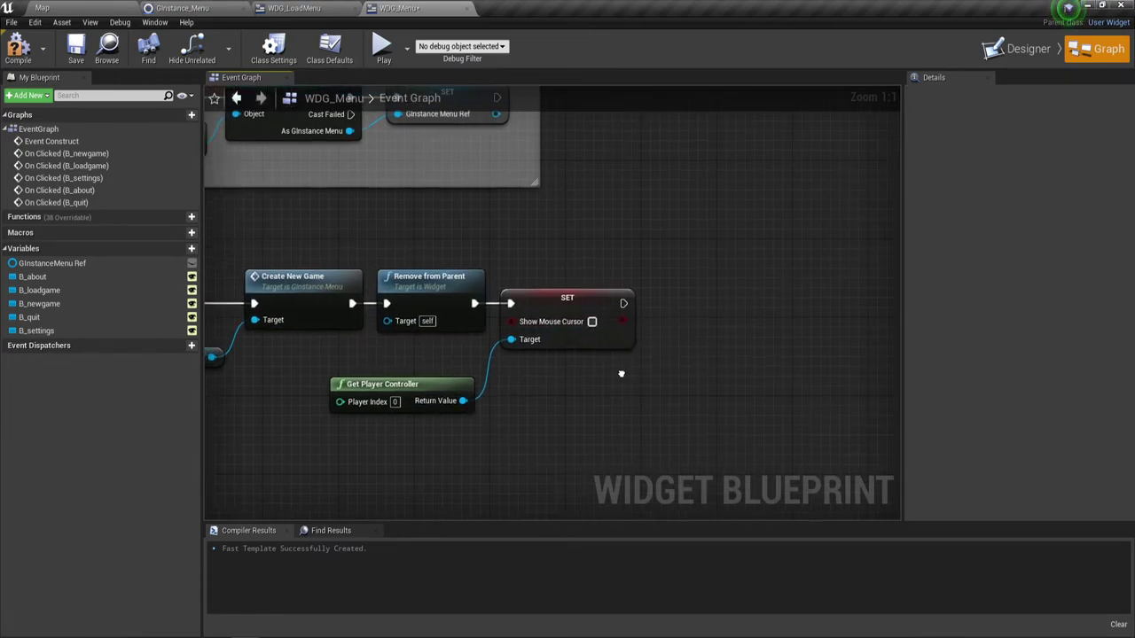
{"action": "mouse_move", "coordinate": [609, 340]}
{"action": "left_mouse_down"}
{"action": "mouse_move", "coordinate": [626, 339]}
{"action": "mouse_move", "coordinate": [660, 304]}
{"action": "left_mouse_up"}
{"action": "type", "text": "set"}
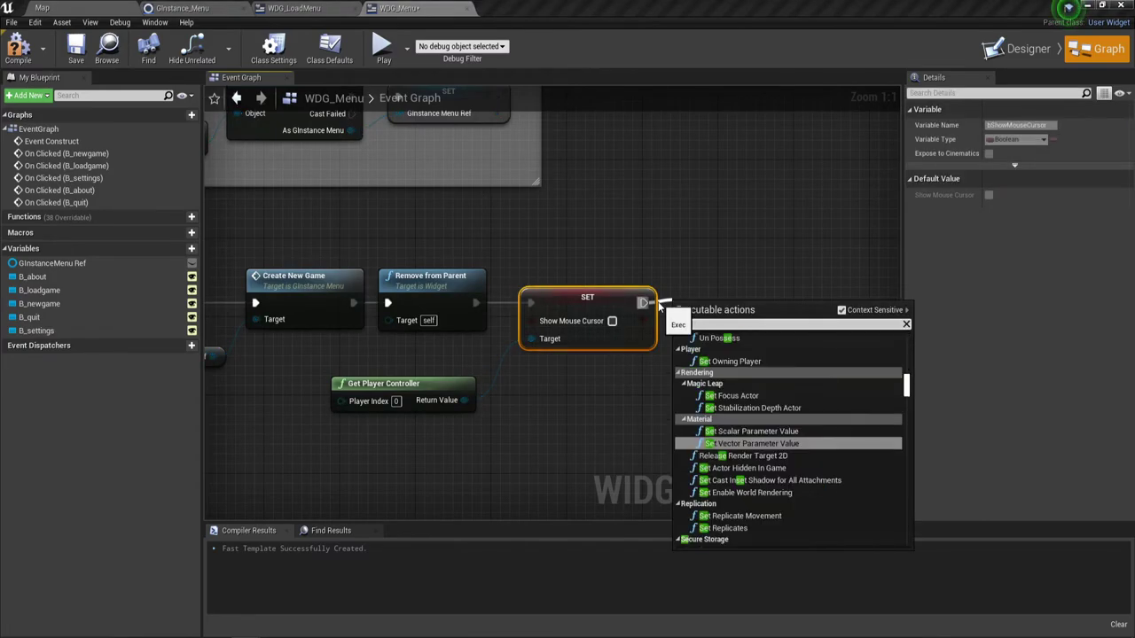
{"action": "type", "text": " i"}
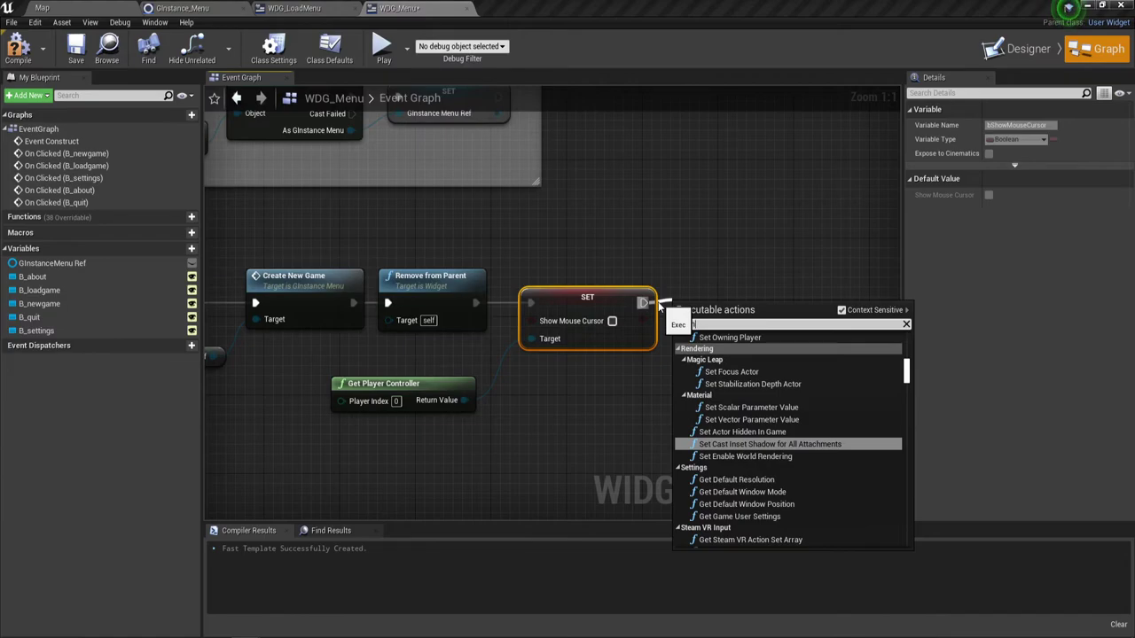
{"action": "type", "text": "npu"}
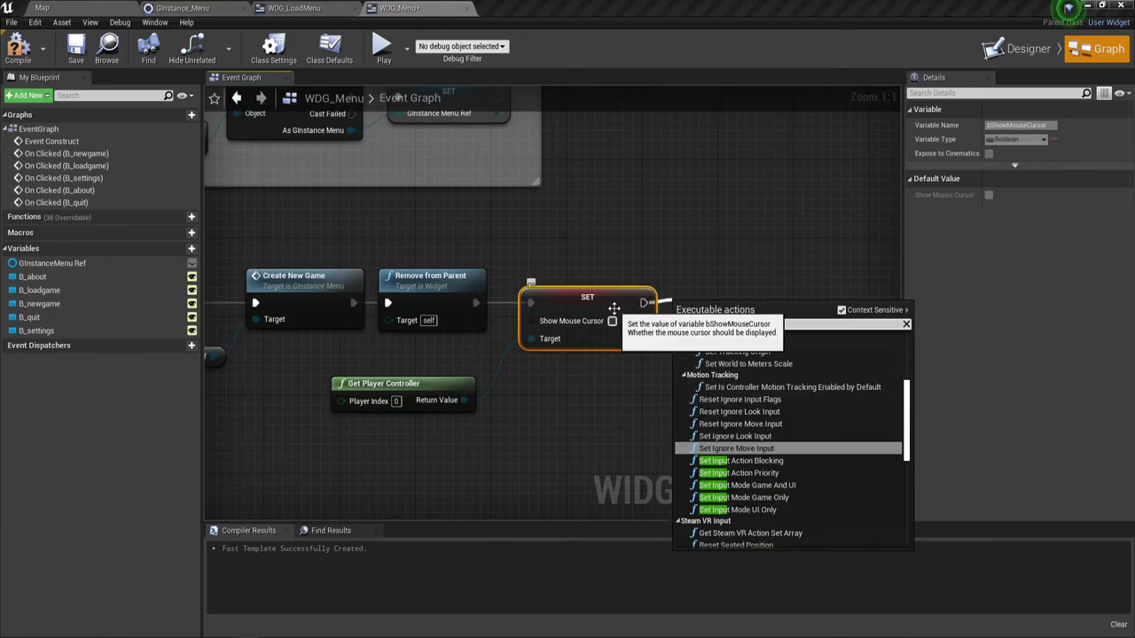
{"action": "left_click", "coordinate": [776, 500]}
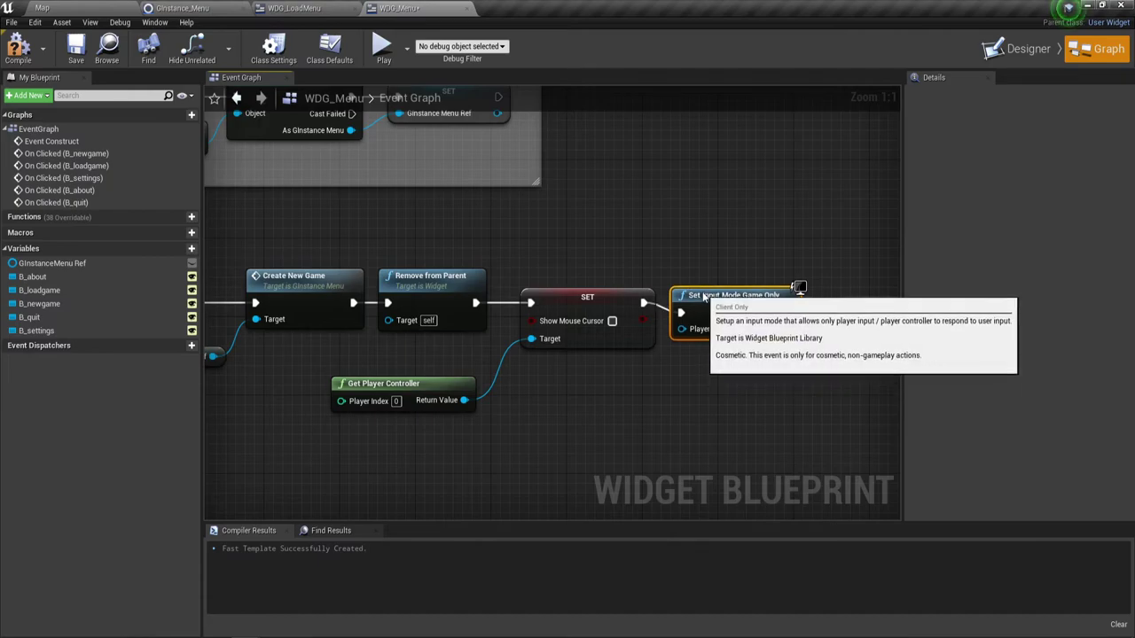
{"action": "right_click_drag", "start_coordinate": [507, 490], "coordinate": [619, 314]}
{"action": "scroll", "coordinate": [619, 314], "scroll_direction": "down", "scroll_amount": 2}
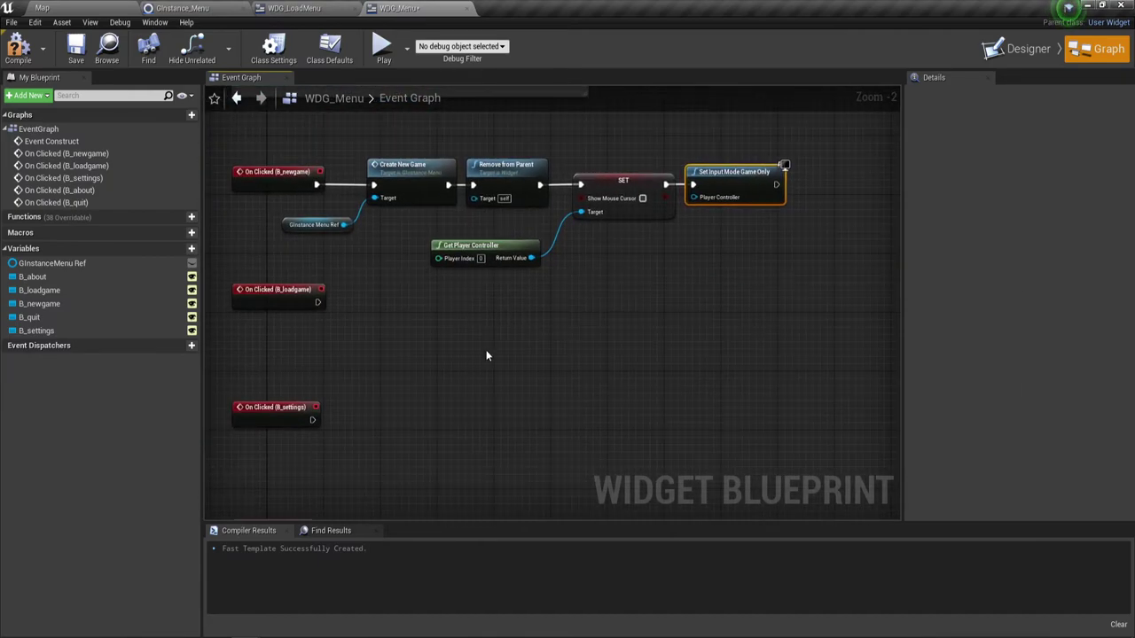
Step: Nudge the New Game node chain upward and box-select the entire chain
{"action": "right_click_drag", "start_coordinate": [486, 350], "coordinate": [533, 298]}
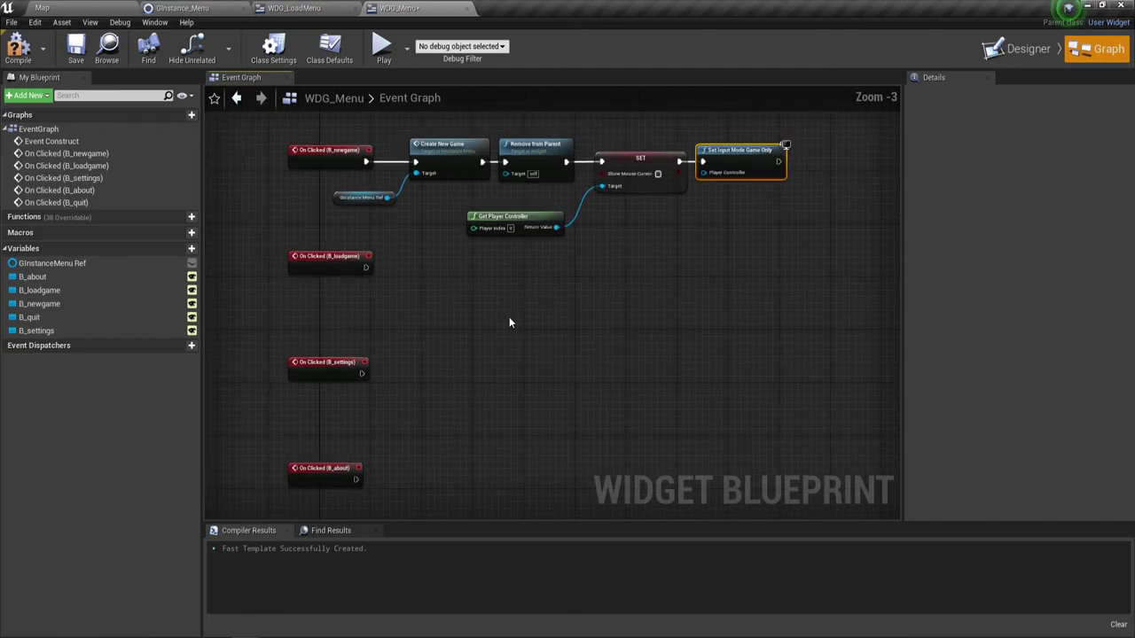
{"action": "scroll", "coordinate": [510, 314], "scroll_direction": "down", "scroll_amount": 2}
{"action": "left_click", "coordinate": [377, 193]}
{"action": "left_click_drag", "start_coordinate": [469, 212], "coordinate": [733, 252]}
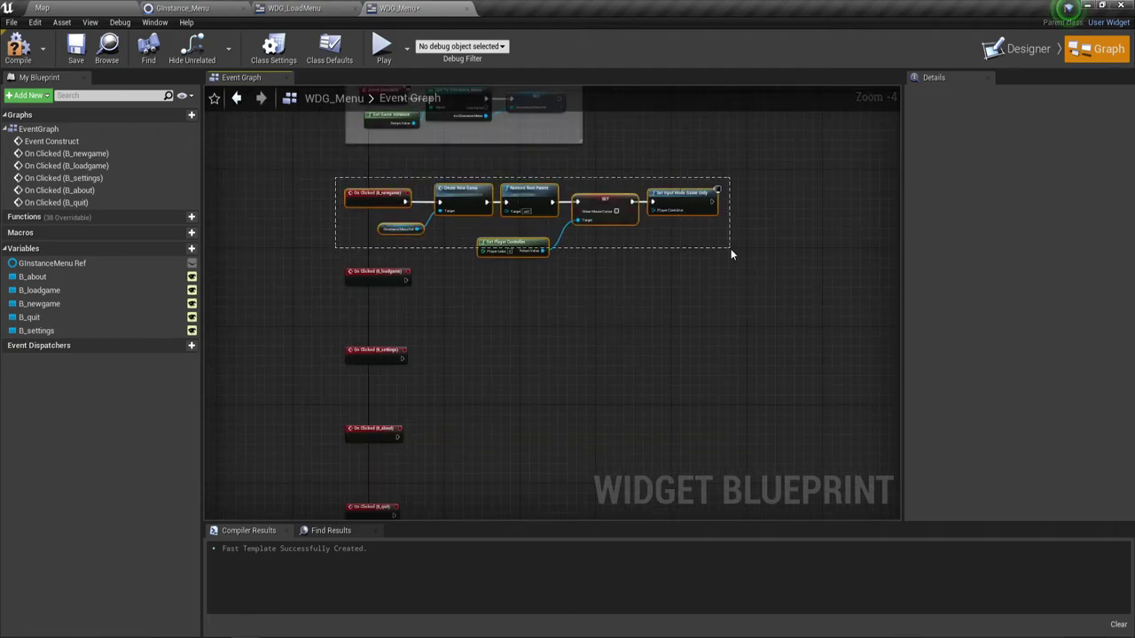
{"action": "left_click_drag", "start_coordinate": [596, 205], "coordinate": [591, 191]}
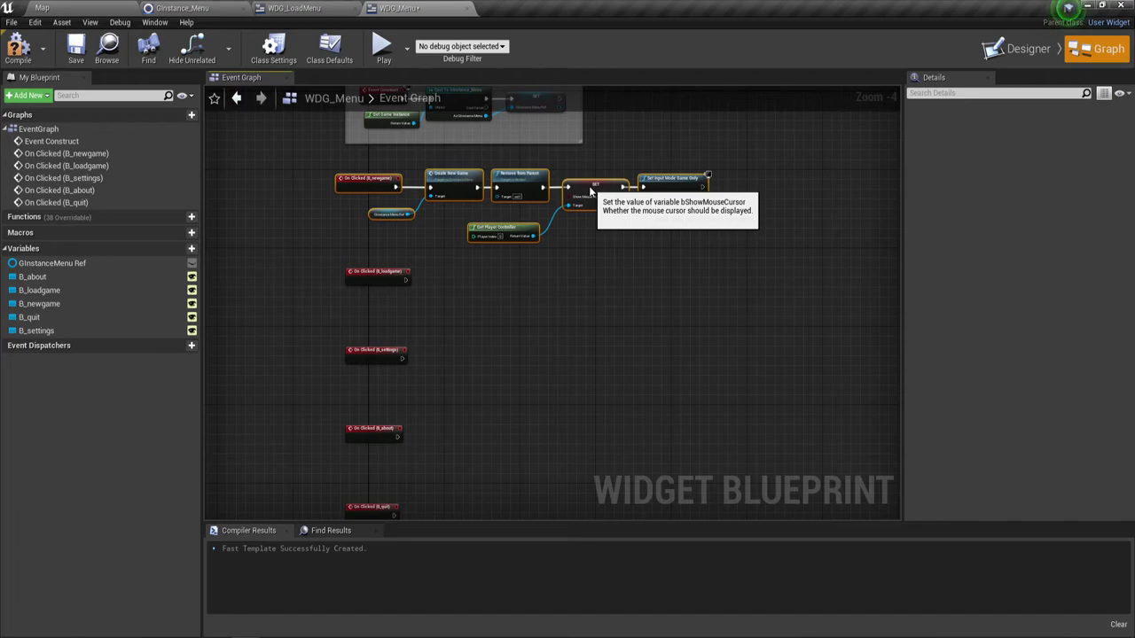
{"action": "scroll", "coordinate": [612, 302], "scroll_direction": "up", "scroll_amount": 1}
{"action": "left_click", "coordinate": [546, 326]}
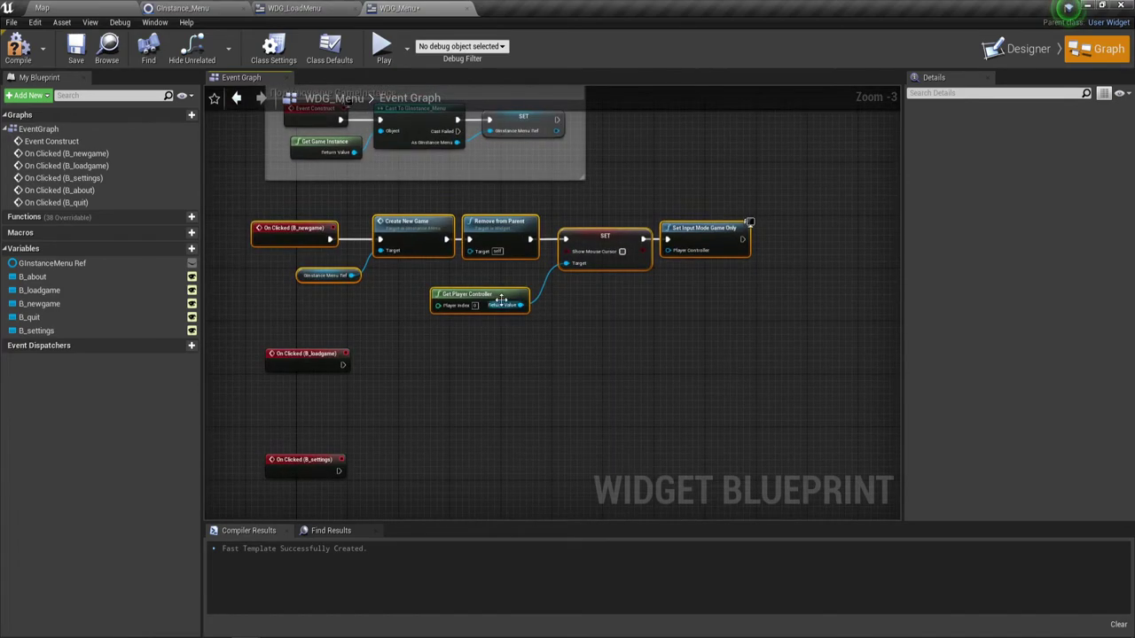
{"action": "right_click_drag", "start_coordinate": [547, 326], "coordinate": [553, 332]}
{"action": "left_click_drag", "start_coordinate": [290, 202], "coordinate": [681, 323]}
Step: Wrap the chain in a comment titled 'Кнопка Новая игра' and fit the box around it
{"action": "key", "text": "c"}
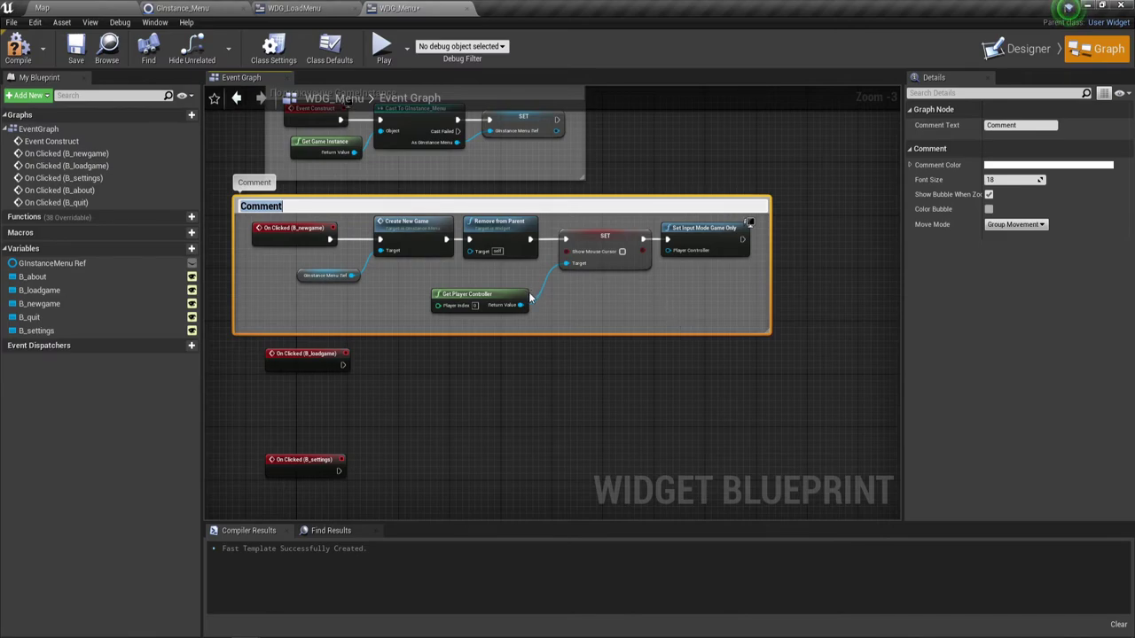
{"action": "left_click_drag", "start_coordinate": [520, 305], "coordinate": [672, 250]}
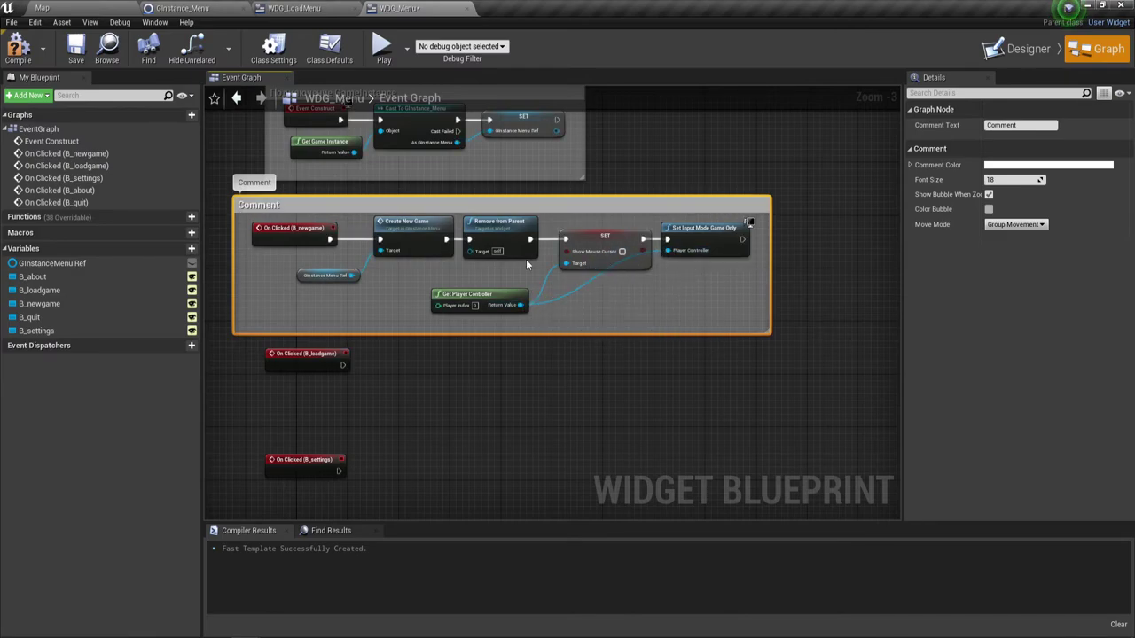
{"action": "double_click", "coordinate": [304, 207]}
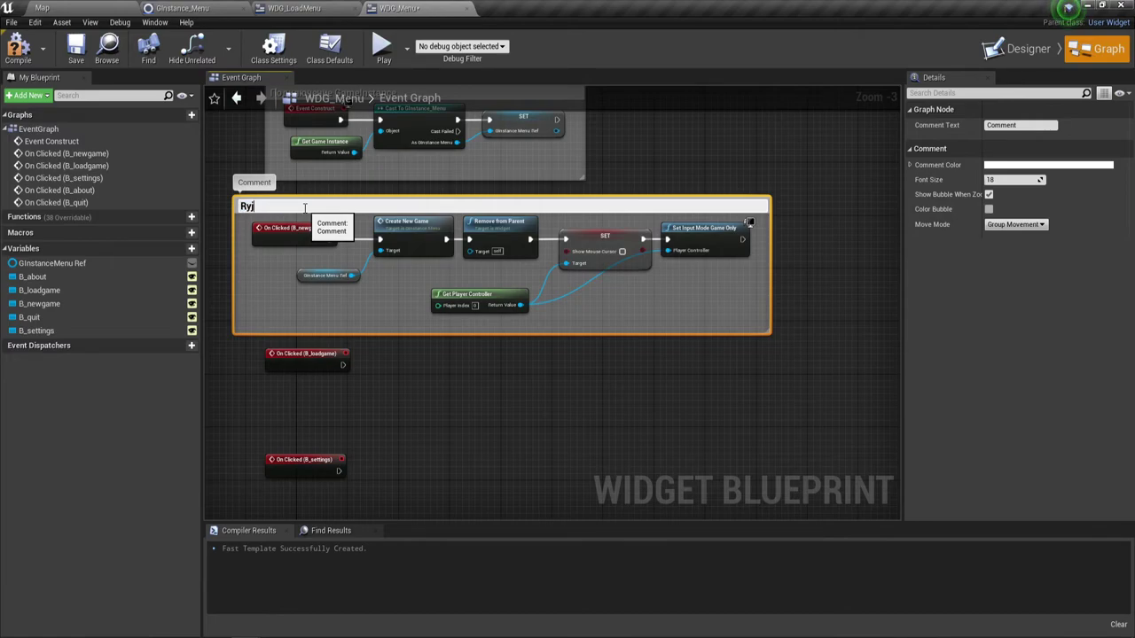
{"action": "type", "text": "K"}
{"action": "key", "text": "Return"}
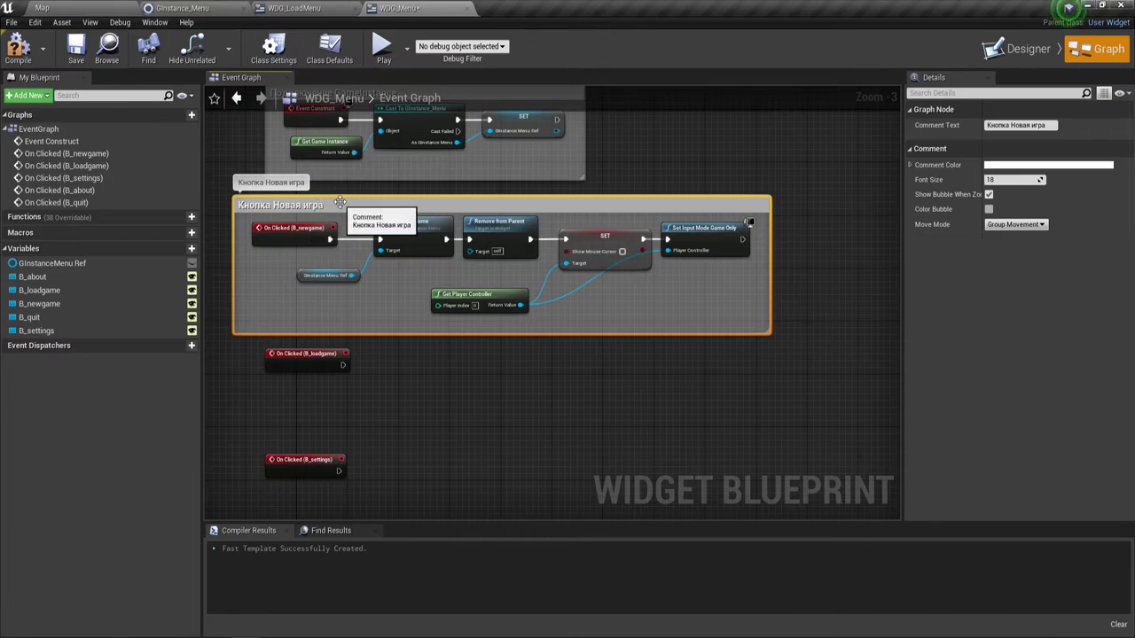
{"action": "left_click_drag", "start_coordinate": [342, 204], "coordinate": [374, 198]}
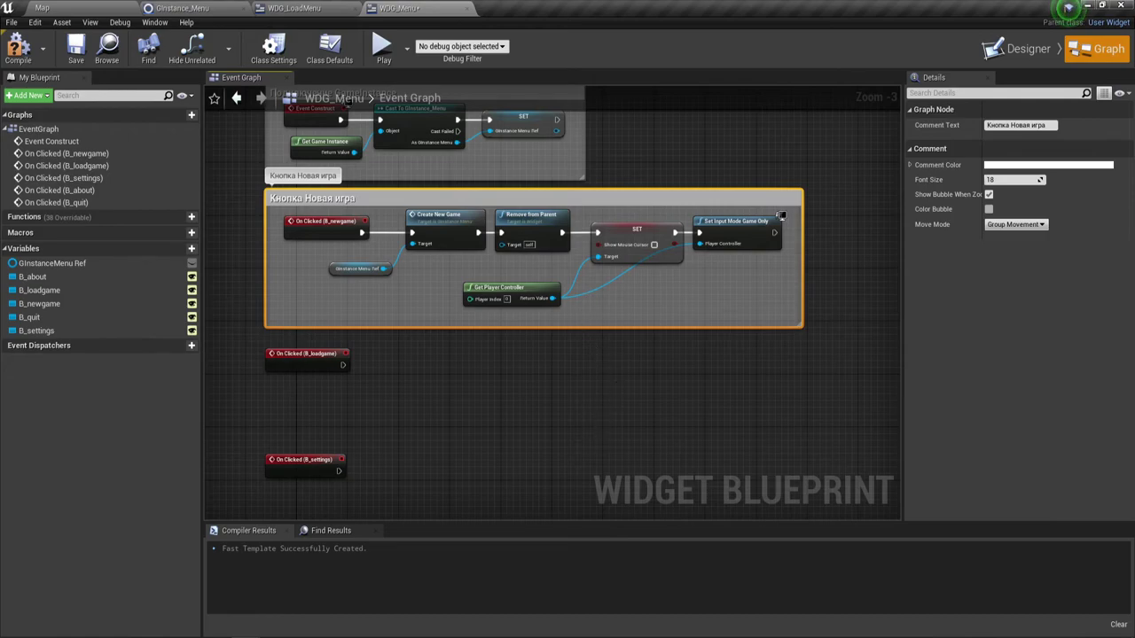
{"action": "right_click_drag", "start_coordinate": [513, 408], "coordinate": [514, 352]}
{"action": "scroll", "coordinate": [513, 351], "scroll_direction": "up", "scroll_amount": 1}
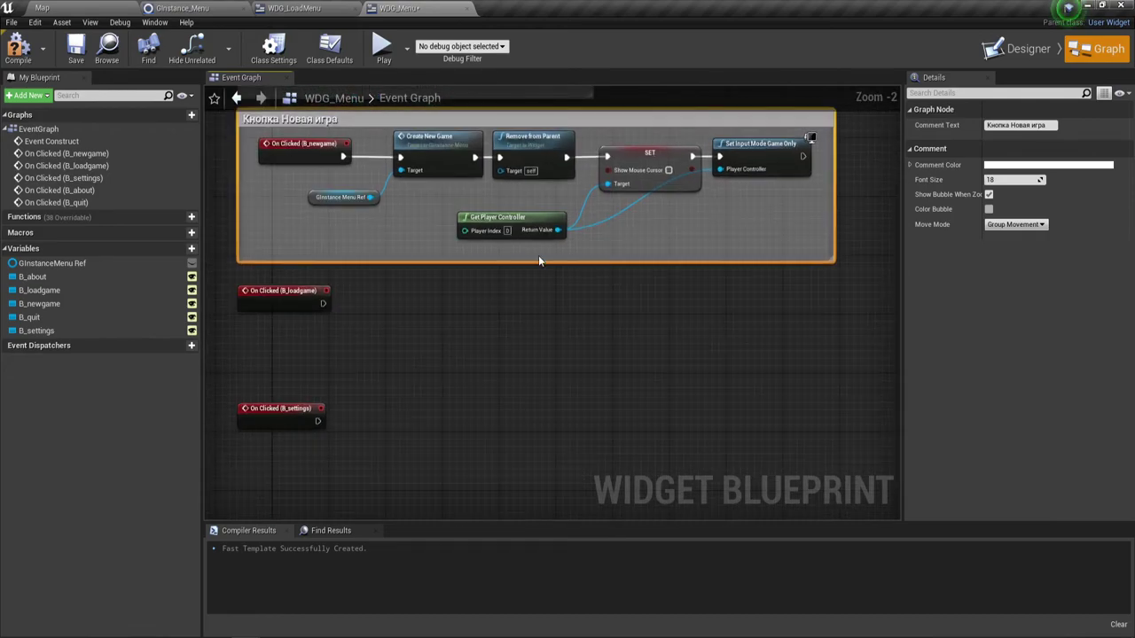
{"action": "left_click_drag", "start_coordinate": [540, 262], "coordinate": [545, 242]}
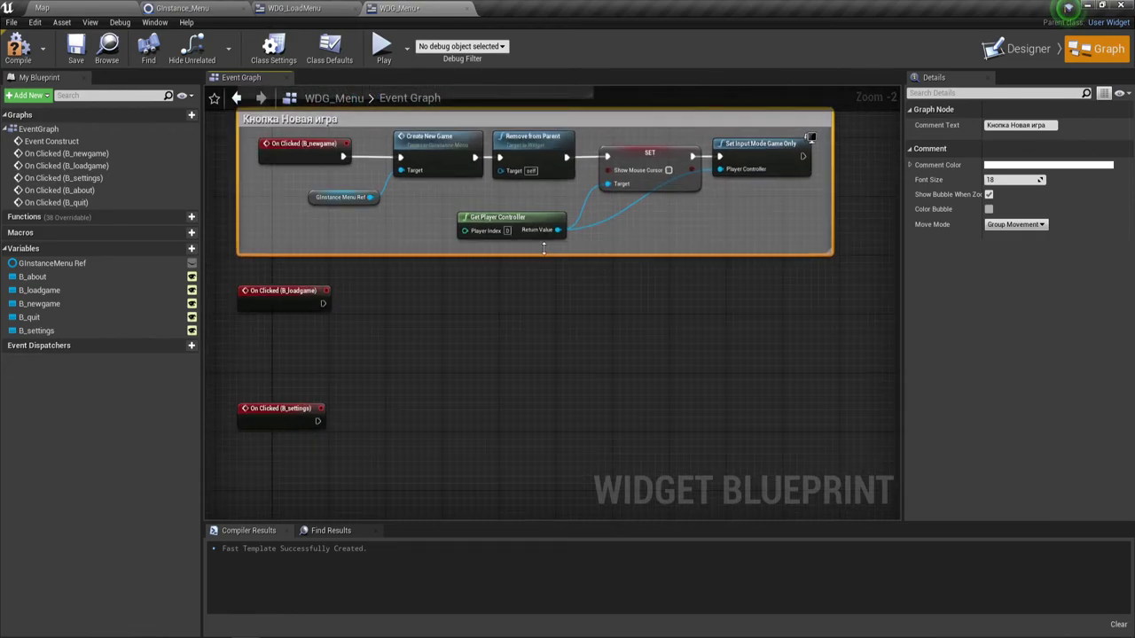
Step: Deselect the comment box and pan toward the B_loadgame event
{"action": "right_click", "coordinate": [508, 323]}
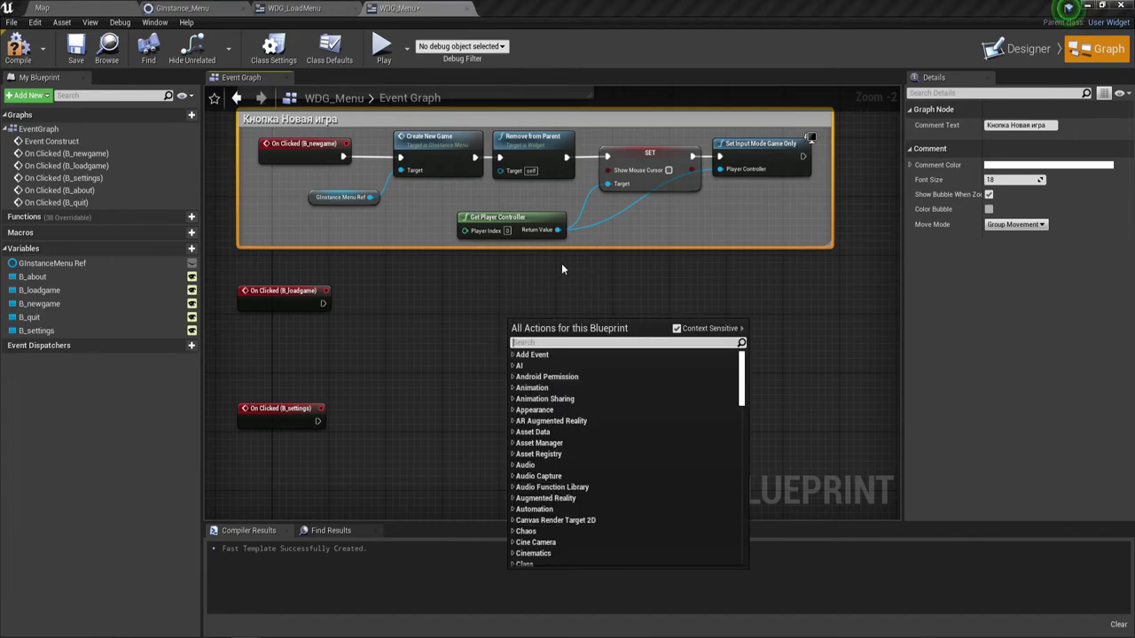
{"action": "left_click", "coordinate": [482, 285]}
{"action": "right_click_drag", "start_coordinate": [473, 261], "coordinate": [464, 240]}
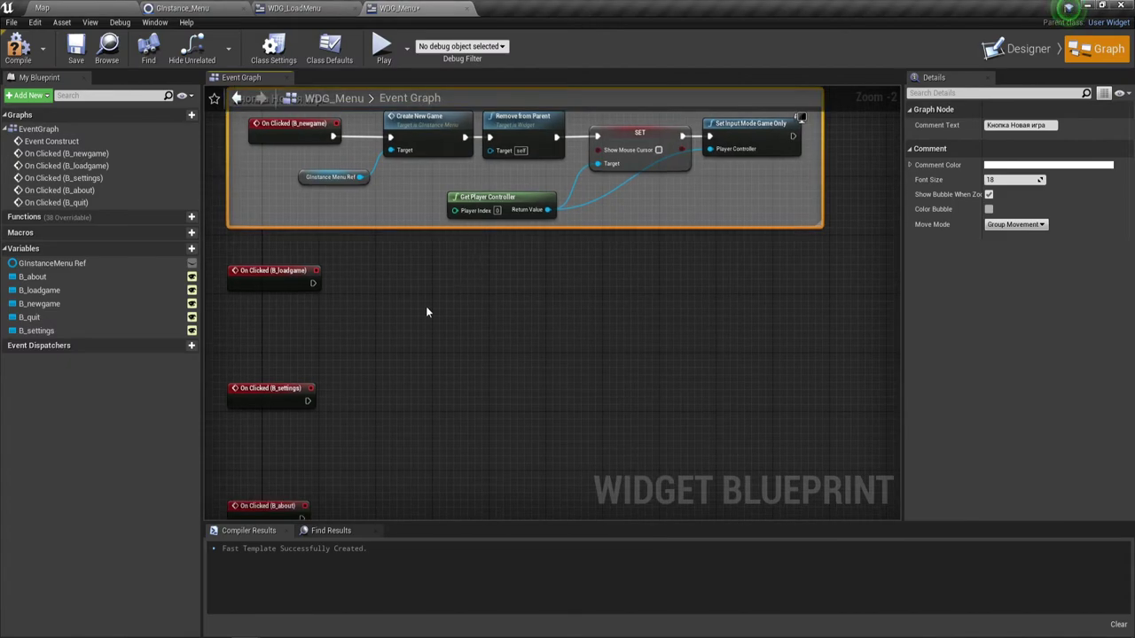
{"action": "left_click_drag", "start_coordinate": [434, 305], "coordinate": [467, 283]}
{"action": "scroll", "coordinate": [456, 292], "scroll_direction": "up", "scroll_amount": 1}
{"action": "right_click_drag", "start_coordinate": [448, 297], "coordinate": [433, 364]}
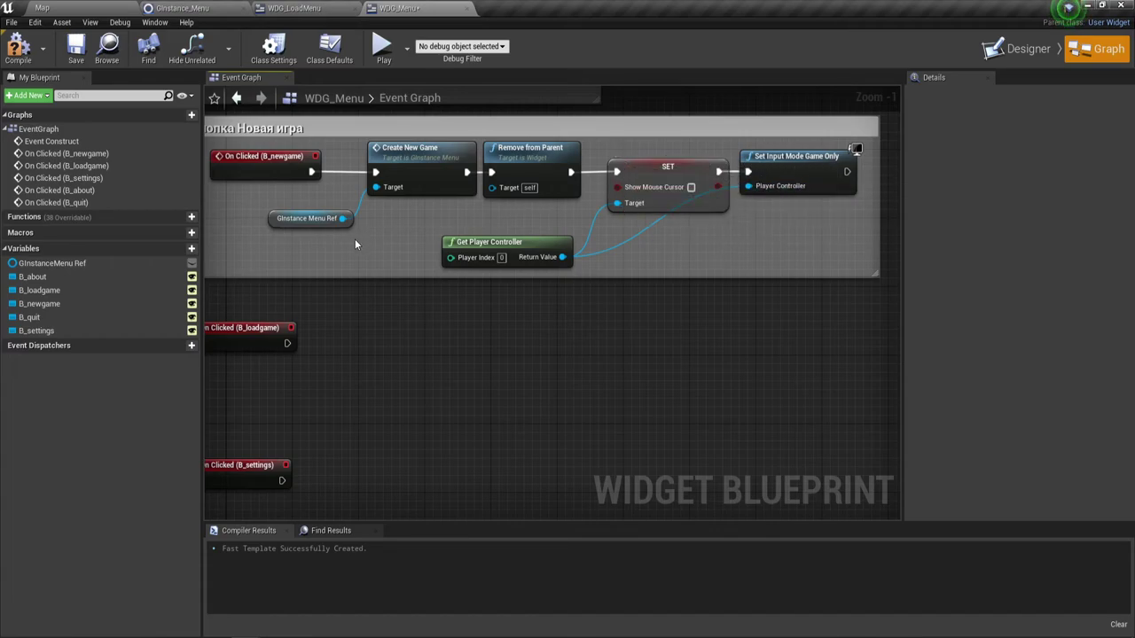
Step: Copy GInstance Menu Ref and Remove from Parent, paste them beside B_loadgame
{"action": "left_click_drag", "start_coordinate": [355, 240], "coordinate": [431, 185]}
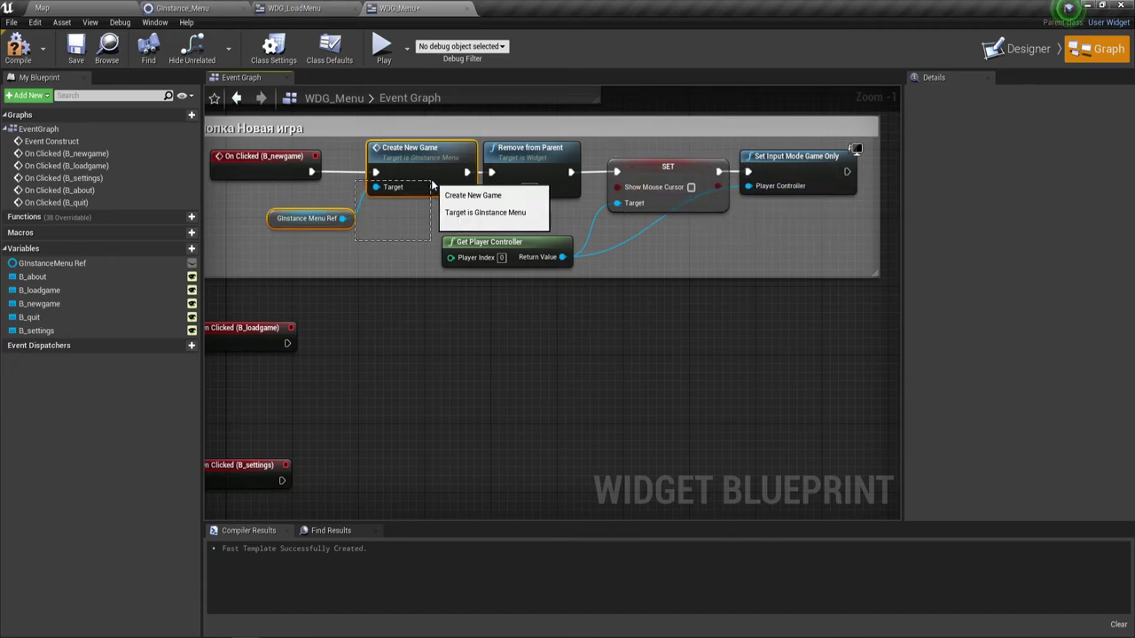
{"action": "left_click", "coordinate": [370, 220]}
{"action": "right_click_drag", "start_coordinate": [363, 224], "coordinate": [437, 222]}
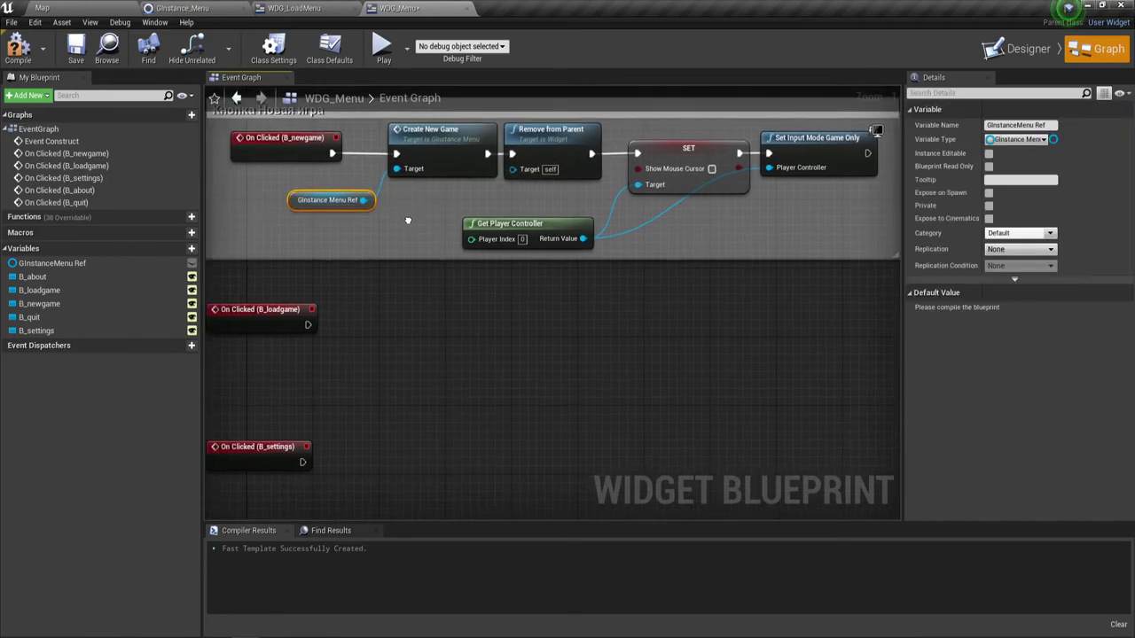
{"action": "left_click", "coordinate": [576, 150], "text": "ctrl"}
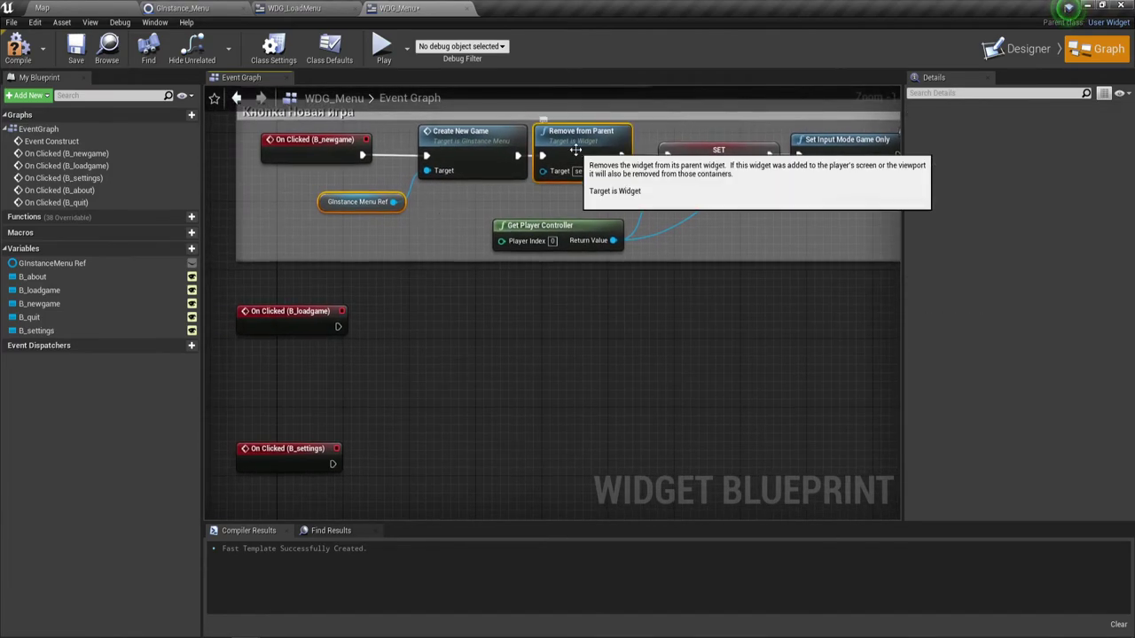
{"action": "key", "text": "ctrl+c"}
{"action": "right_click_drag", "start_coordinate": [503, 355], "coordinate": [522, 293]}
{"action": "key", "text": "ctrl+v"}
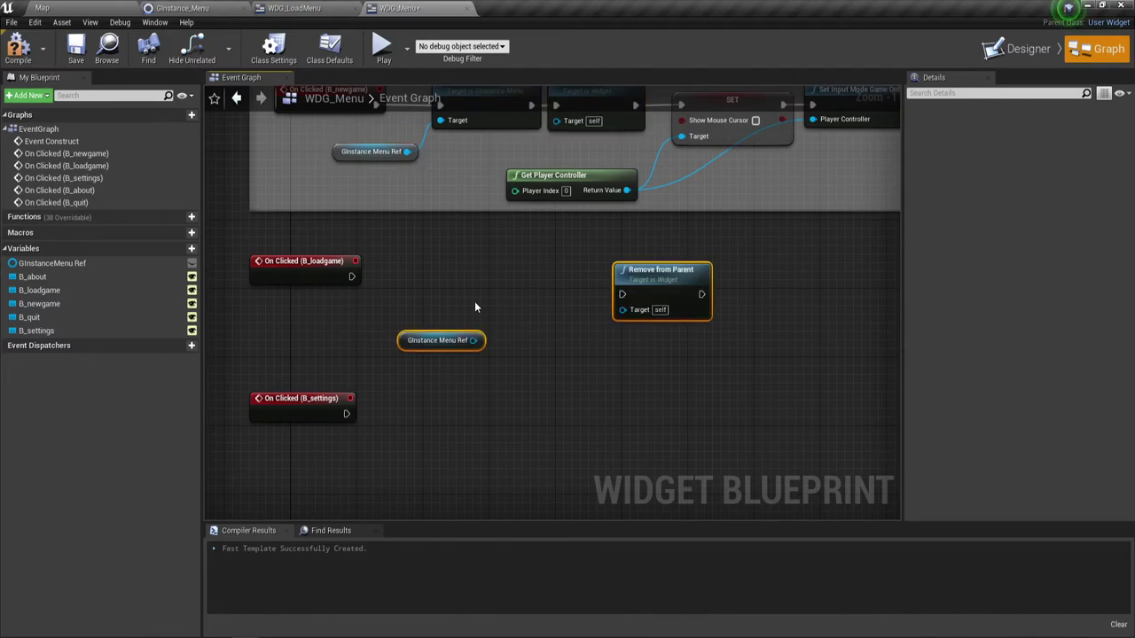
{"action": "left_click_drag", "start_coordinate": [471, 341], "coordinate": [487, 289]}
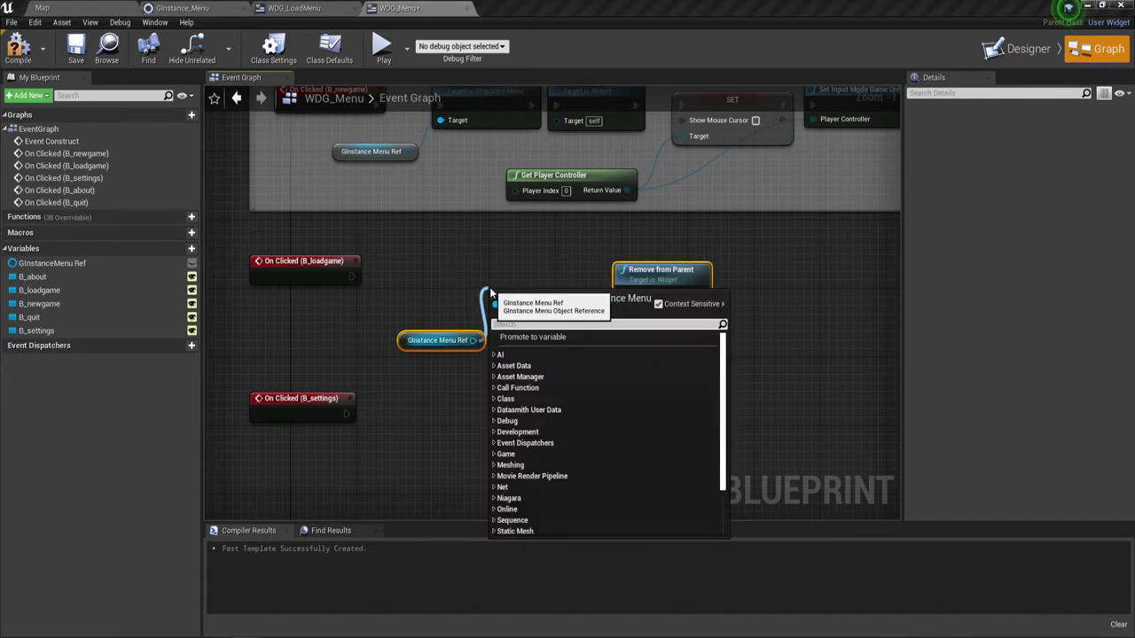
Step: Add a Load Game call from GInstance Menu Ref and wire B_loadgame's click event to it
{"action": "type", "text": "дшфв"}
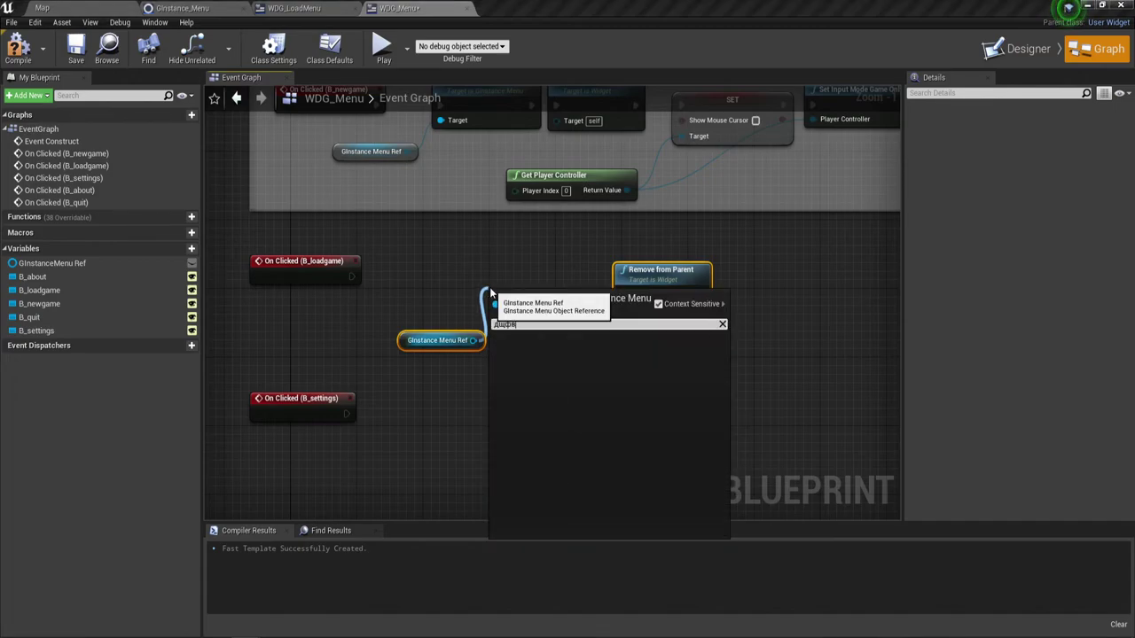
{"action": "key", "text": "BackSpace"}
{"action": "key", "text": "BackSpace"}
{"action": "key", "text": "BackSpace"}
{"action": "type", "text": "load"}
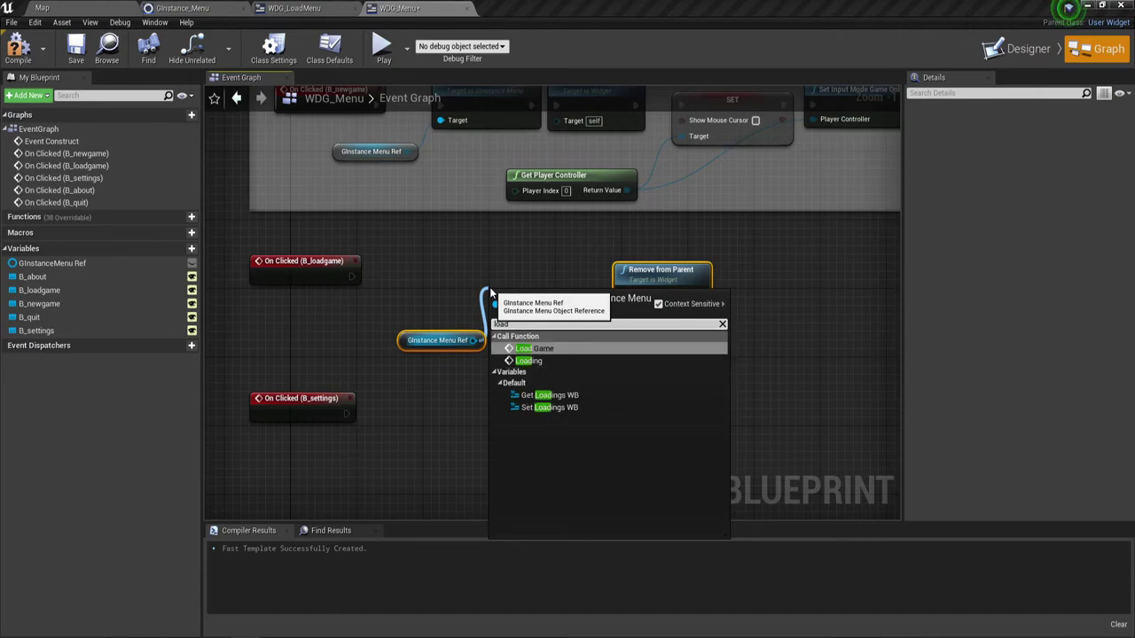
{"action": "left_click", "coordinate": [537, 349]}
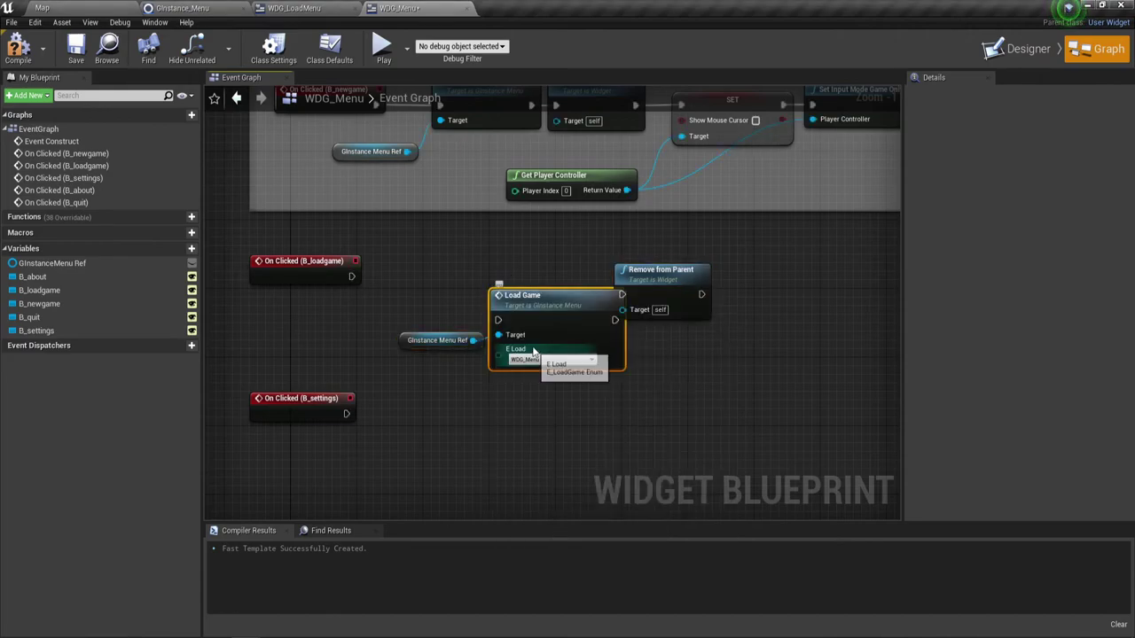
{"action": "left_click_drag", "start_coordinate": [498, 320], "coordinate": [351, 277]}
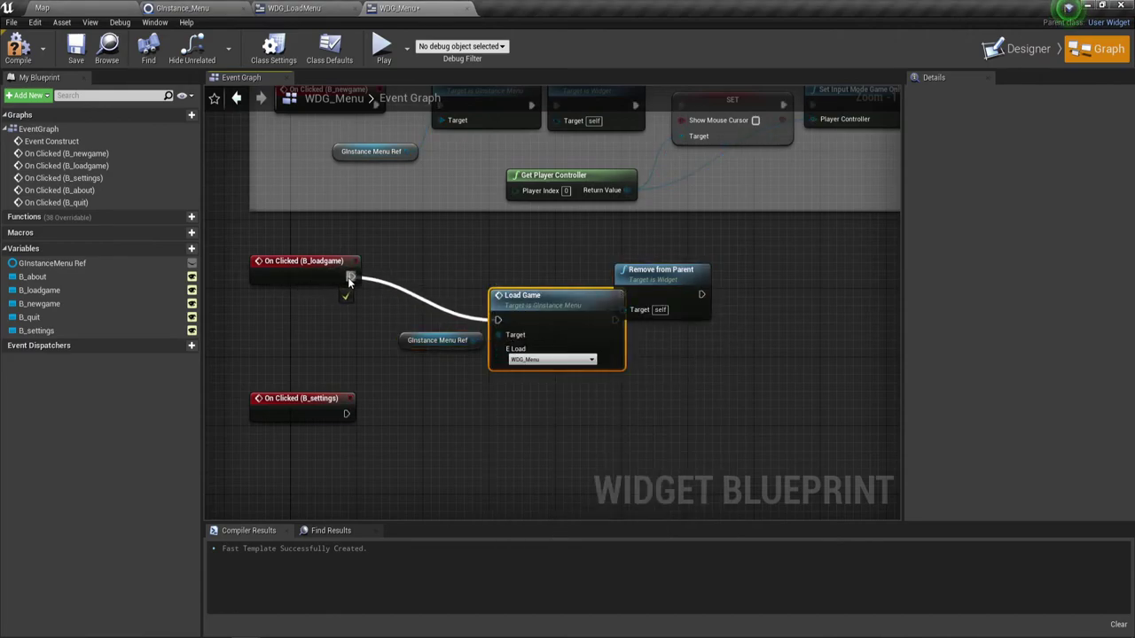
{"action": "left_click_drag", "start_coordinate": [470, 291], "coordinate": [523, 354]}
{"action": "left_click_drag", "start_coordinate": [532, 295], "coordinate": [475, 253]}
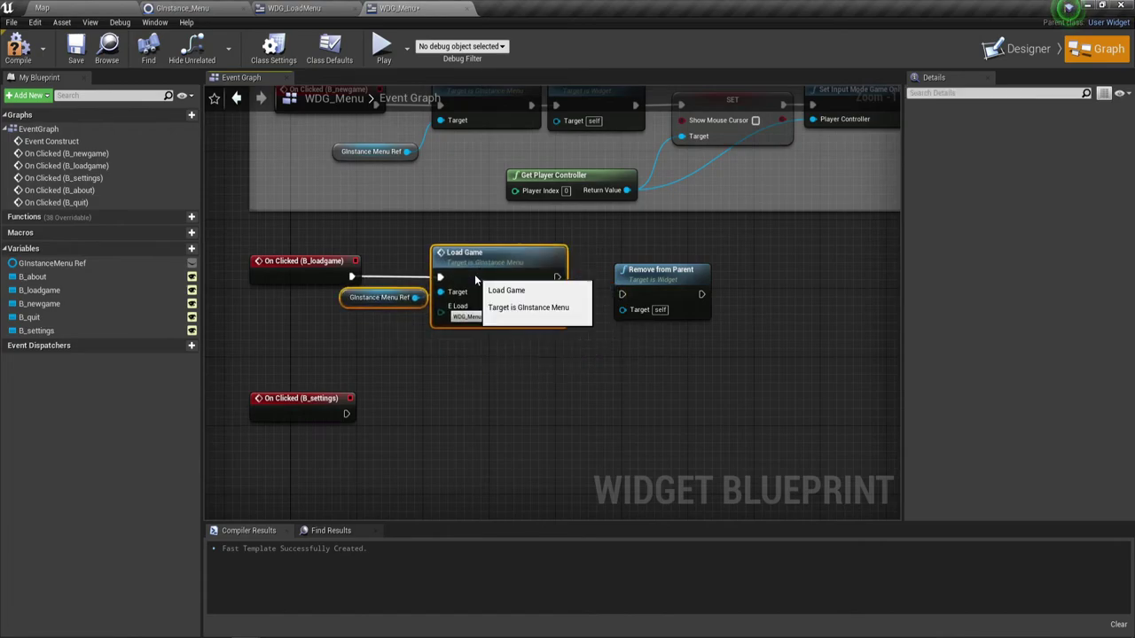
{"action": "left_click", "coordinate": [391, 302]}
{"action": "left_click_drag", "start_coordinate": [391, 307], "coordinate": [376, 333]}
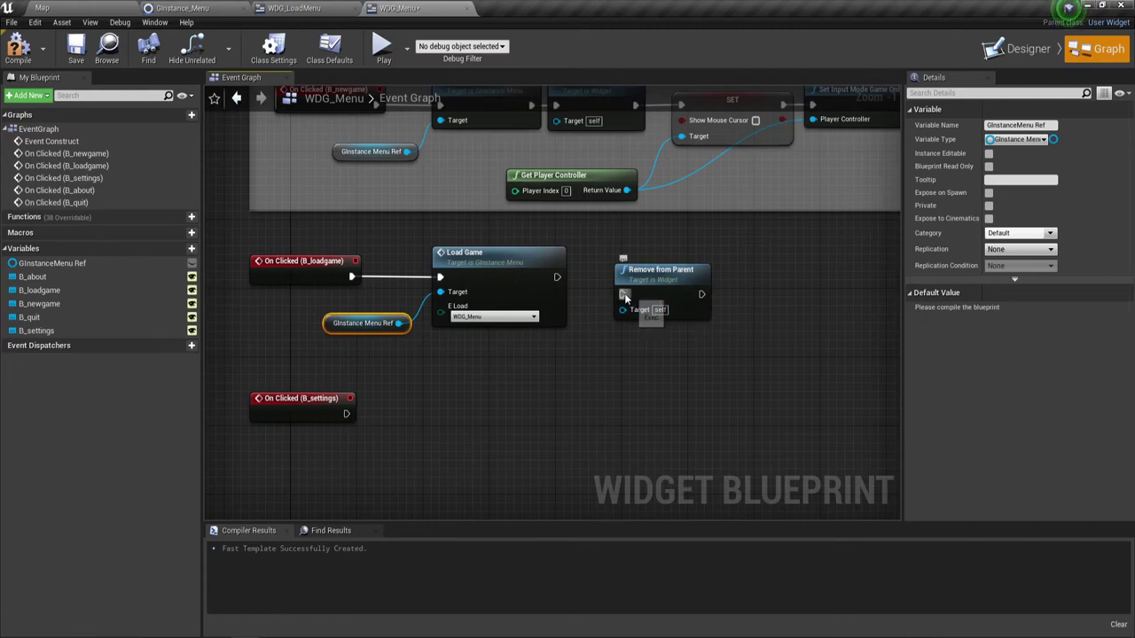
{"action": "left_click_drag", "start_coordinate": [622, 293], "coordinate": [555, 277]}
{"action": "left_click_drag", "start_coordinate": [625, 282], "coordinate": [607, 265]}
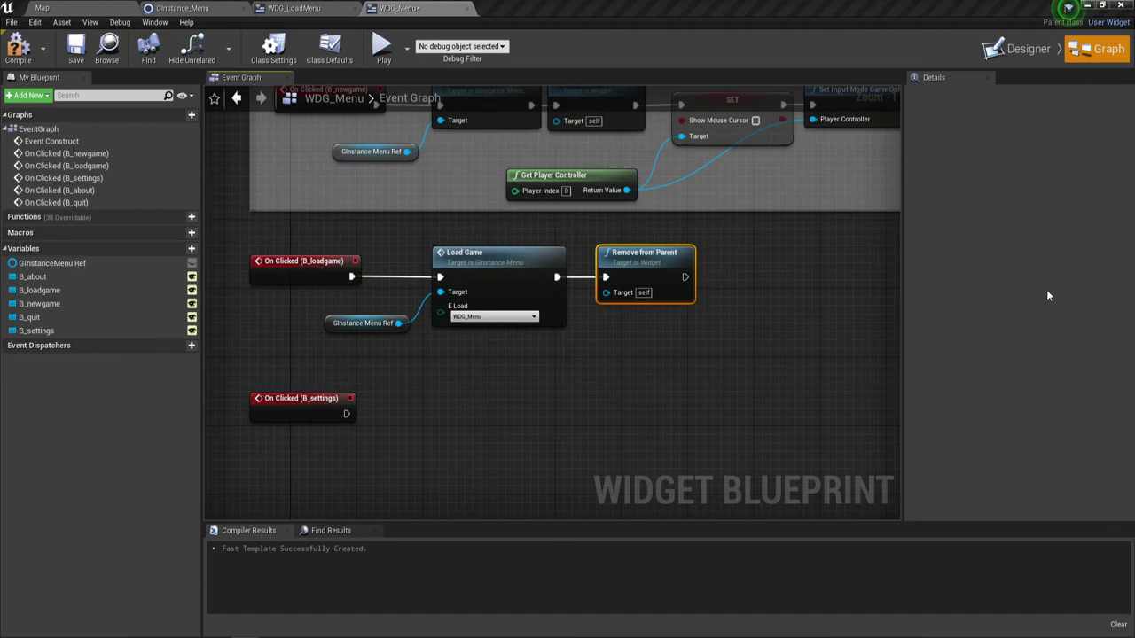
Step: Reorder the chain so B_loadgame runs Remove from Parent, then Load Game
{"action": "right_click_drag", "start_coordinate": [546, 300], "coordinate": [543, 332]}
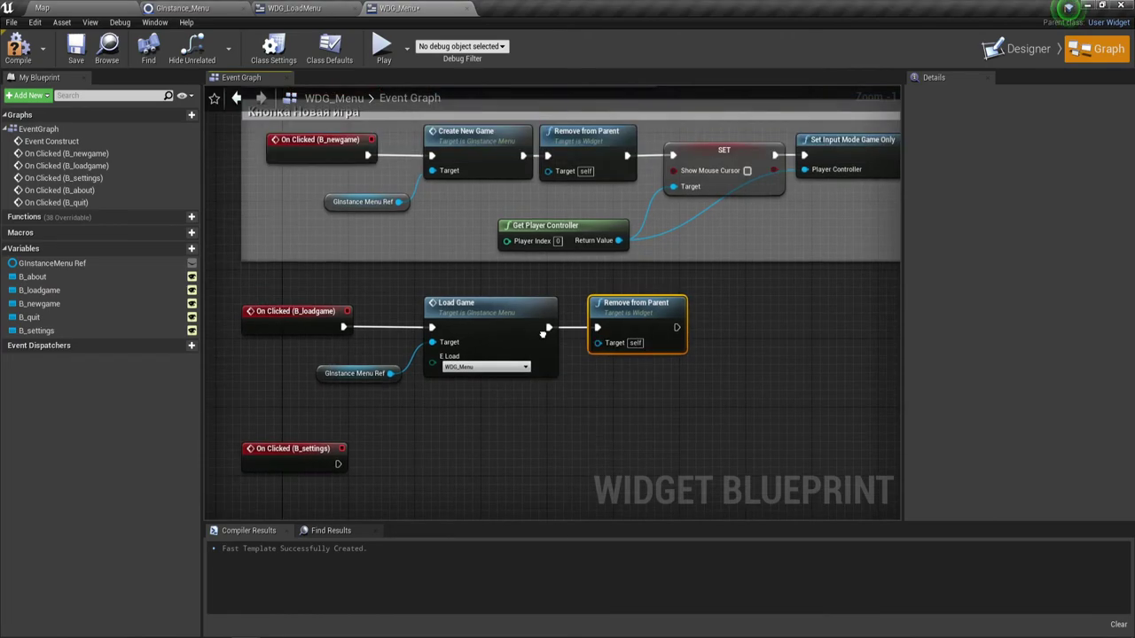
{"action": "scroll", "coordinate": [412, 373], "scroll_direction": "up", "scroll_amount": 1}
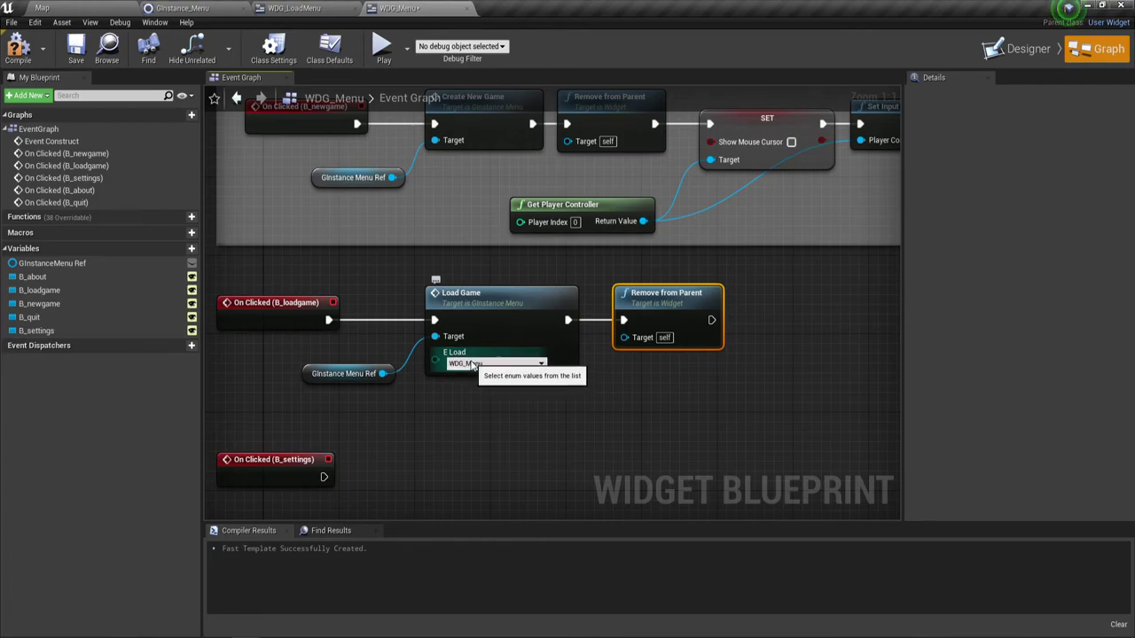
{"action": "right_click_drag", "start_coordinate": [452, 423], "coordinate": [448, 445]}
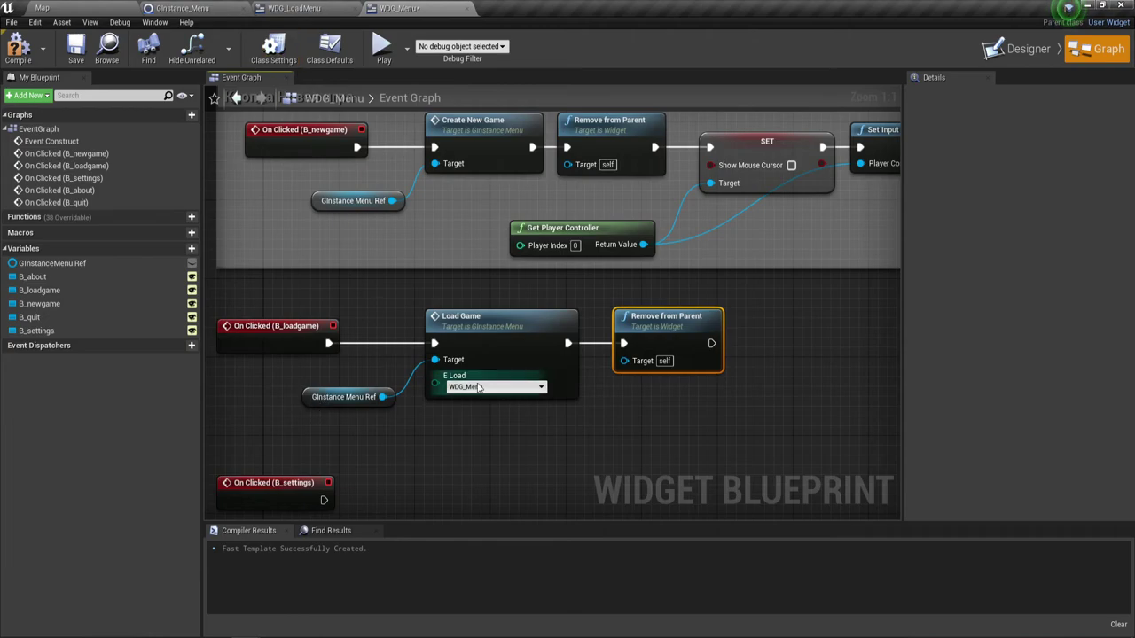
{"action": "left_click_drag", "start_coordinate": [512, 425], "coordinate": [461, 409]}
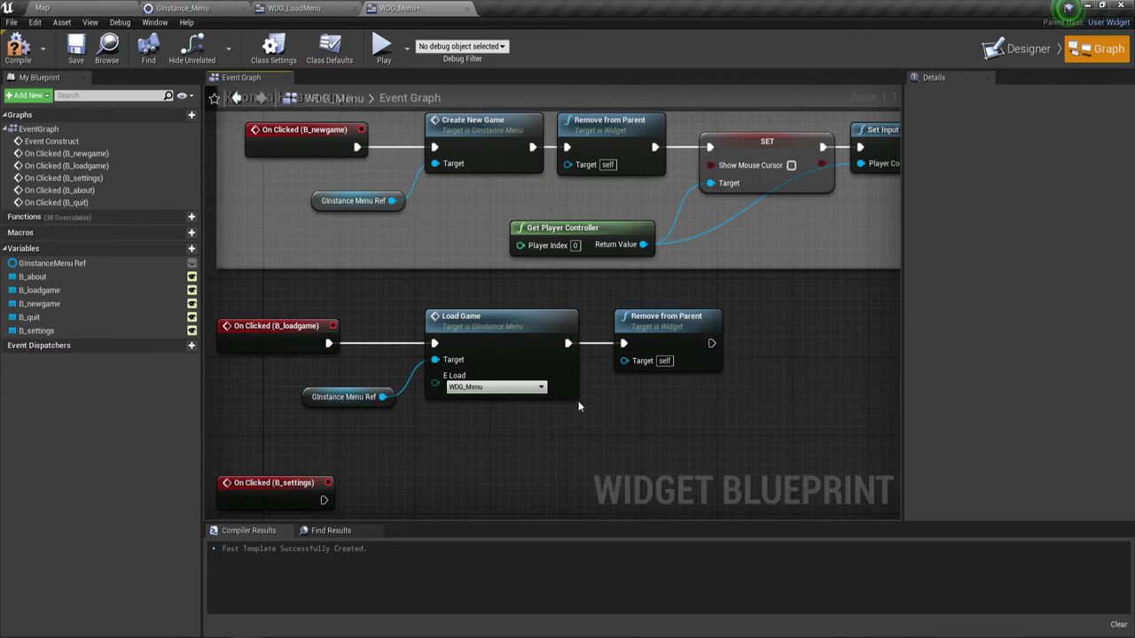
{"action": "mouse_move", "coordinate": [410, 437]}
{"action": "left_mouse_down"}
{"action": "mouse_move", "coordinate": [548, 336]}
{"action": "mouse_move", "coordinate": [747, 345]}
{"action": "mouse_move", "coordinate": [815, 328]}
{"action": "left_mouse_up"}
{"action": "mouse_move", "coordinate": [647, 320]}
{"action": "left_mouse_down"}
{"action": "mouse_move", "coordinate": [459, 329]}
{"action": "mouse_move", "coordinate": [462, 319]}
{"action": "left_mouse_up"}
{"action": "left_click_drag", "start_coordinate": [333, 343], "coordinate": [427, 345]}
{"action": "left_click_drag", "start_coordinate": [512, 344], "coordinate": [681, 335]}
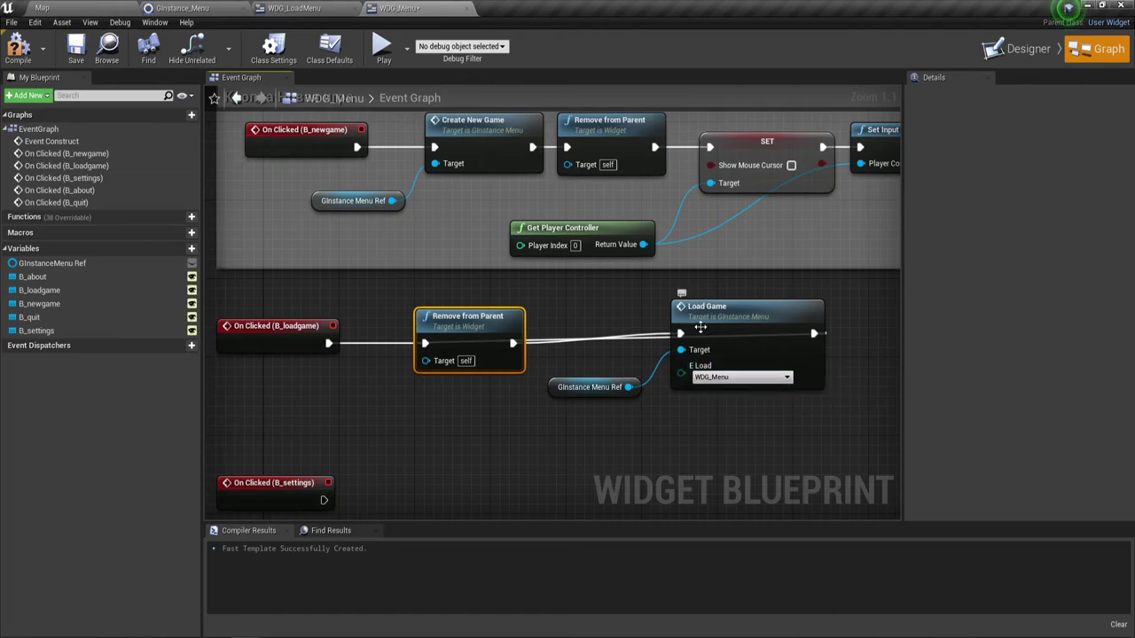
Step: Delete the stray wire from Load Game and align the nodes beside Remove from Parent
{"action": "left_click", "coordinate": [637, 340], "text": "alt"}
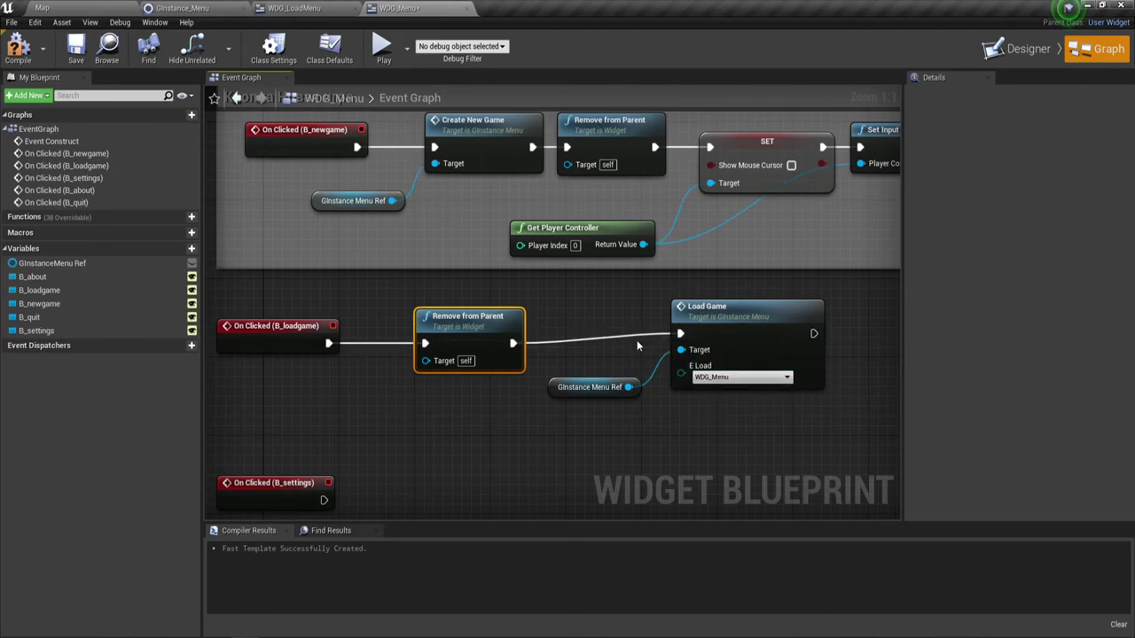
{"action": "left_click_drag", "start_coordinate": [620, 303], "coordinate": [825, 399]}
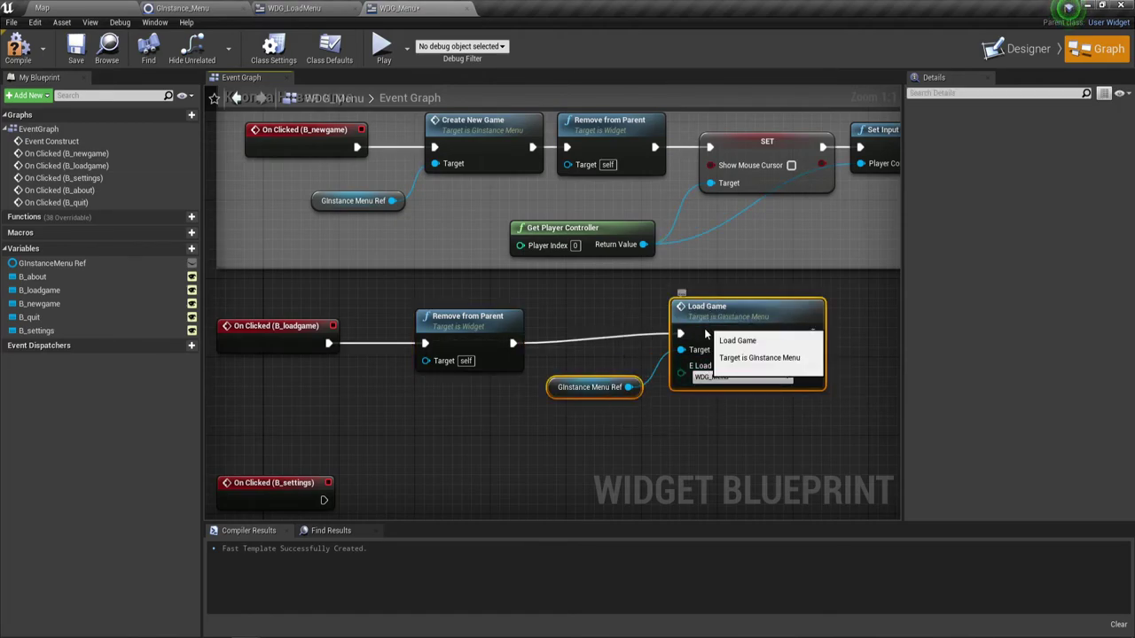
{"action": "left_click_drag", "start_coordinate": [704, 325], "coordinate": [646, 338]}
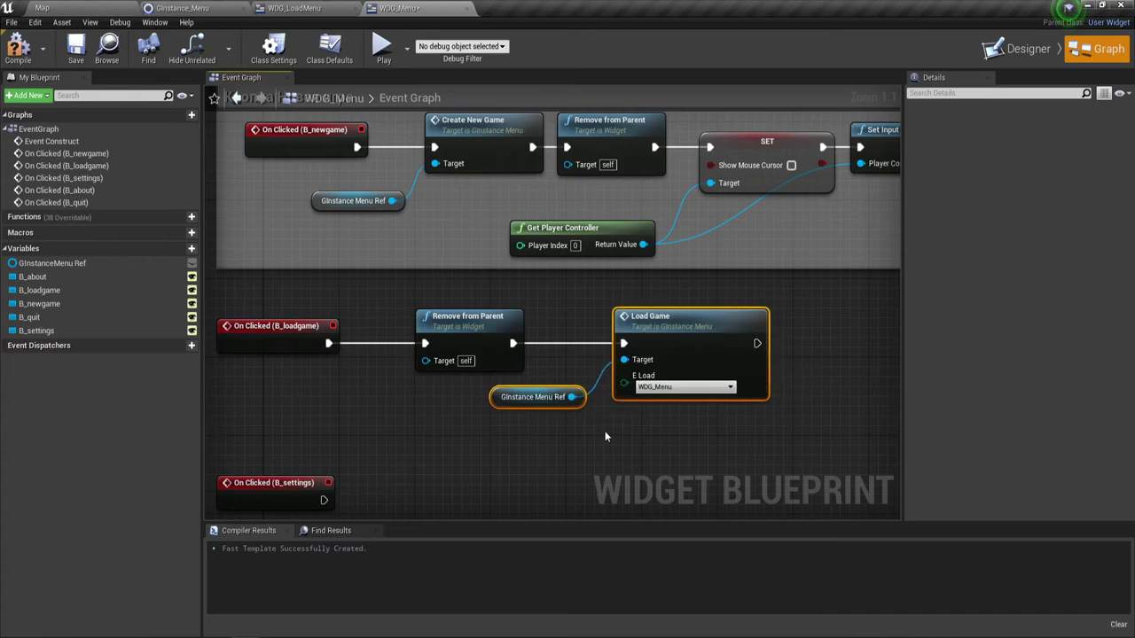
{"action": "mouse_move", "coordinate": [607, 417]}
{"action": "right_mouse_down"}
{"action": "mouse_move", "coordinate": [601, 368]}
{"action": "mouse_move", "coordinate": [623, 356]}
{"action": "right_mouse_up"}
{"action": "left_click", "coordinate": [479, 270]}
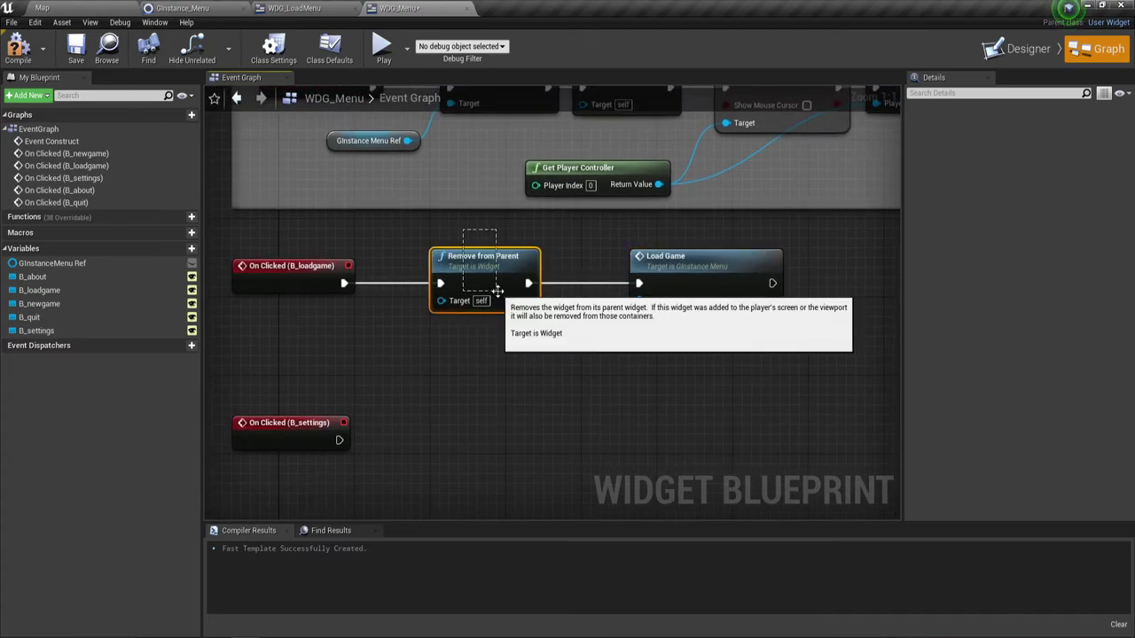
{"action": "left_click", "coordinate": [690, 306]}
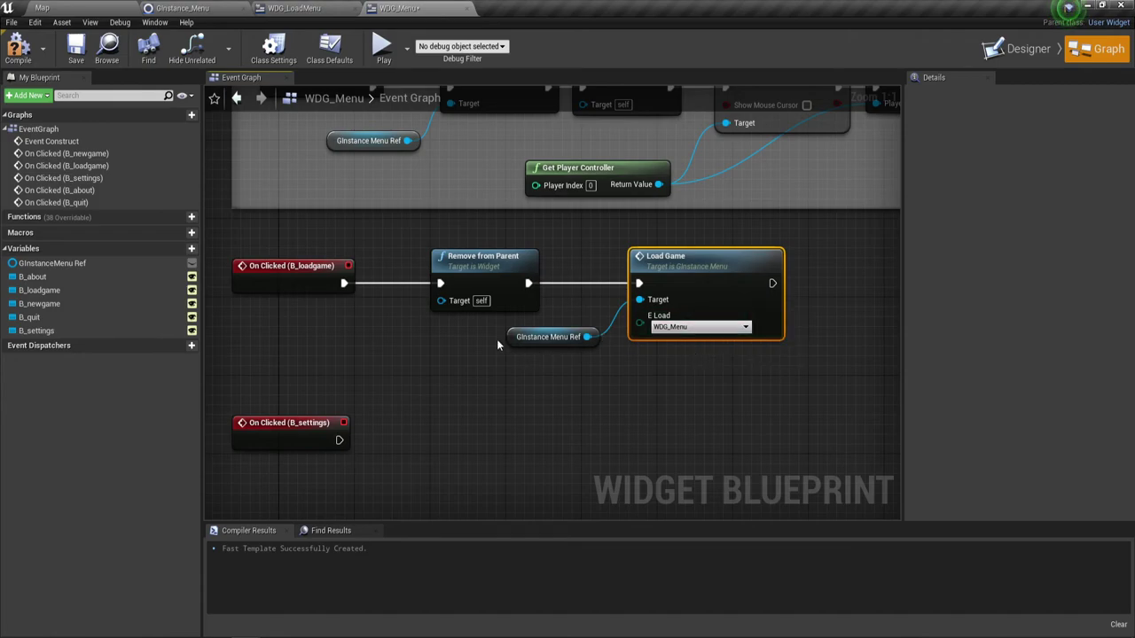
{"action": "left_click_drag", "start_coordinate": [435, 340], "coordinate": [566, 284]}
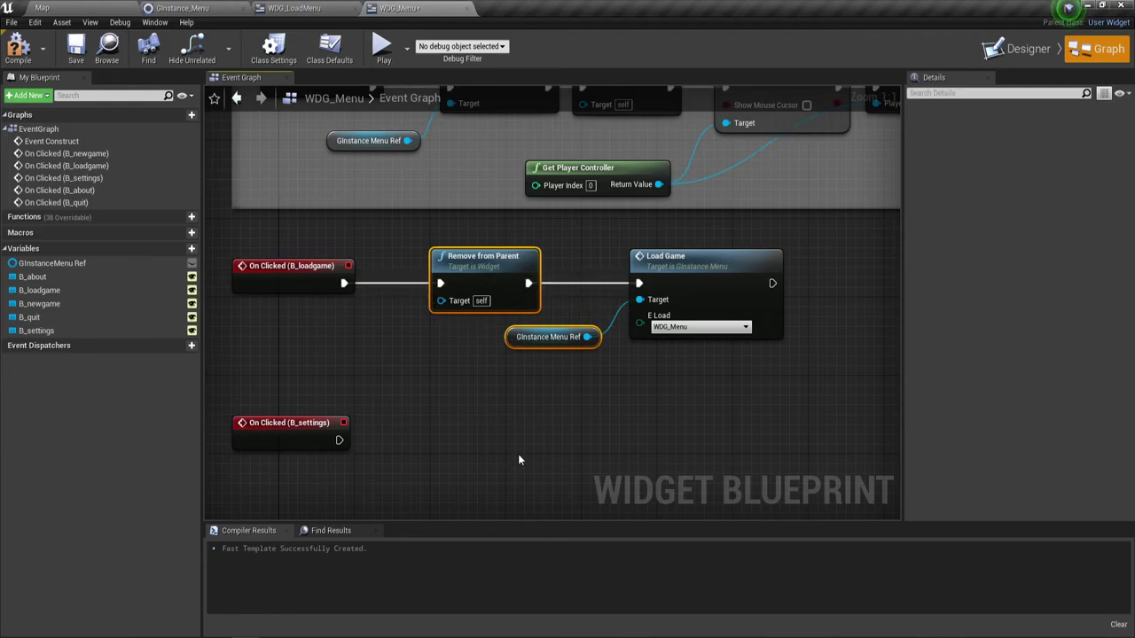
{"action": "right_click_drag", "start_coordinate": [518, 454], "coordinate": [521, 319]}
Step: Wire On Clicked (B_settings) to a pasted Remove from Parent, then Show Settings on GInstance Menu Ref
{"action": "key", "text": "ctrl+c"}
{"action": "key", "text": "ctrl+v"}
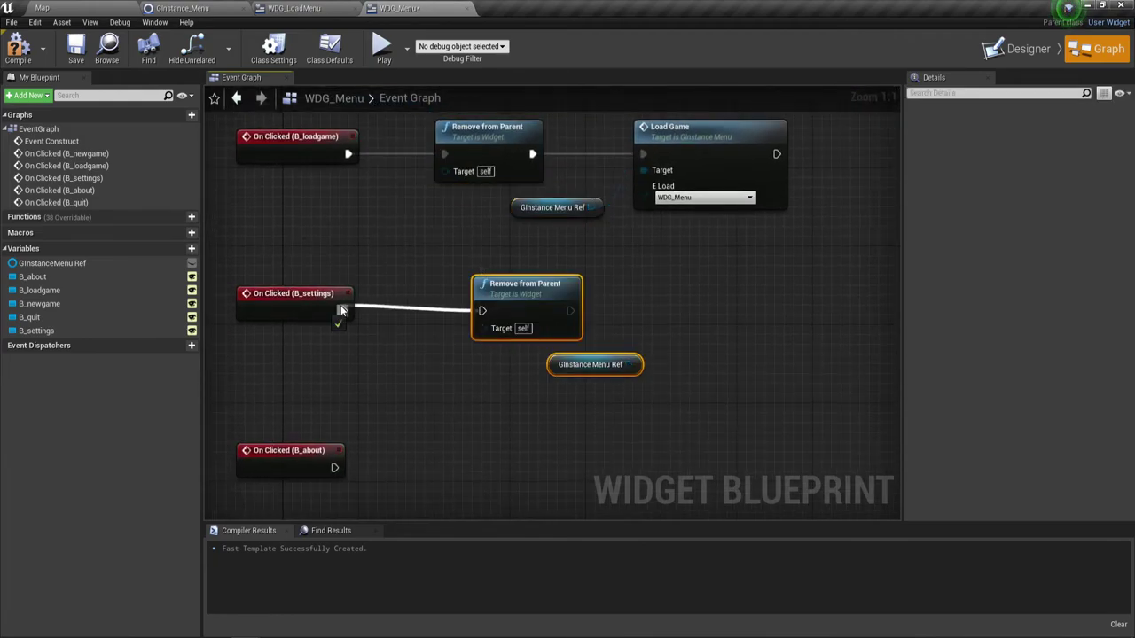
{"action": "left_click_drag", "start_coordinate": [482, 311], "coordinate": [343, 311]}
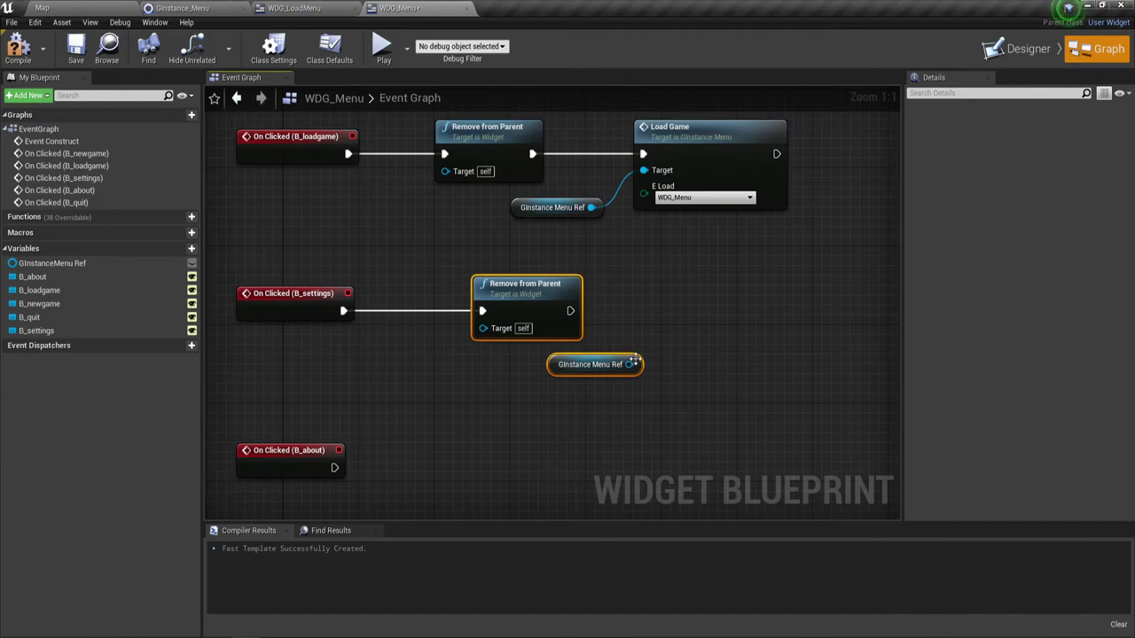
{"action": "left_click_drag", "start_coordinate": [633, 364], "coordinate": [661, 301]}
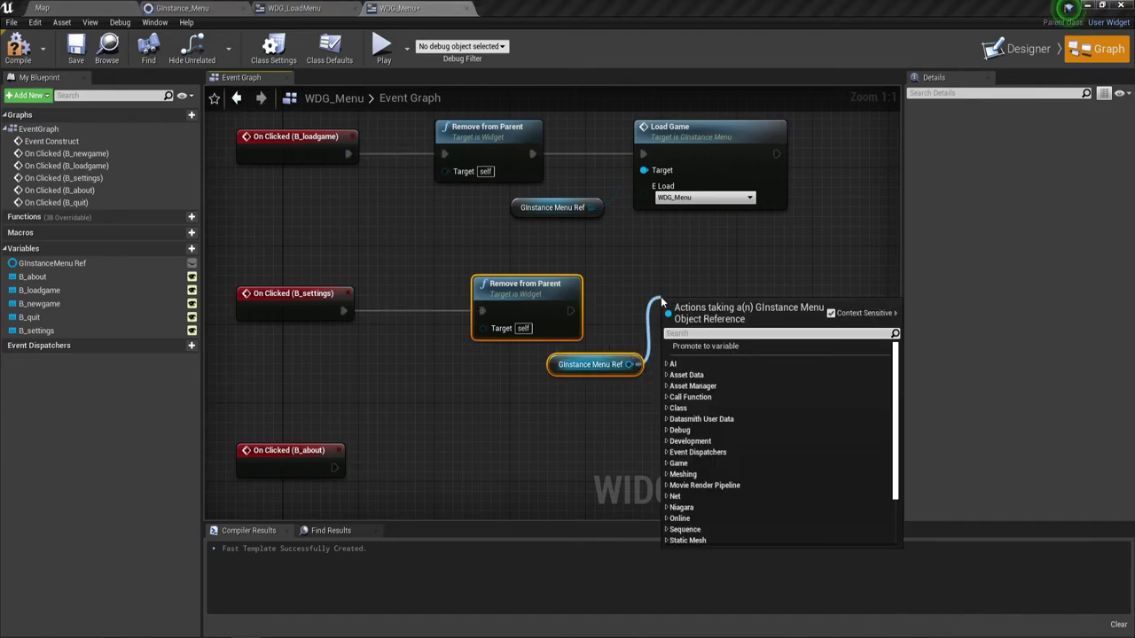
{"action": "type", "text": "sett"}
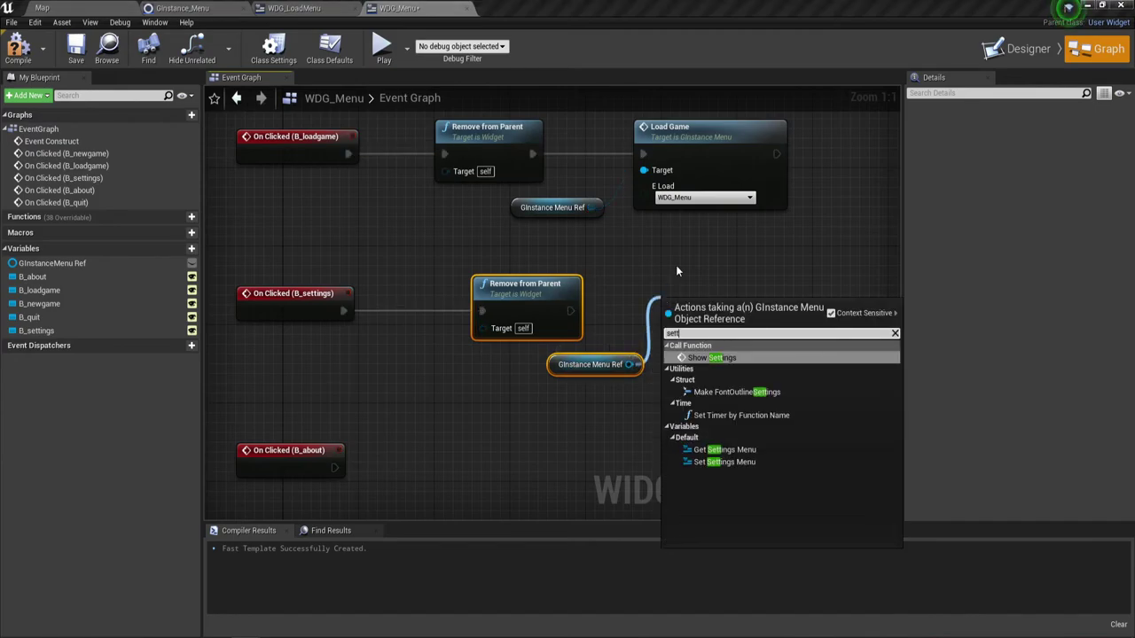
{"action": "left_click", "coordinate": [701, 359]}
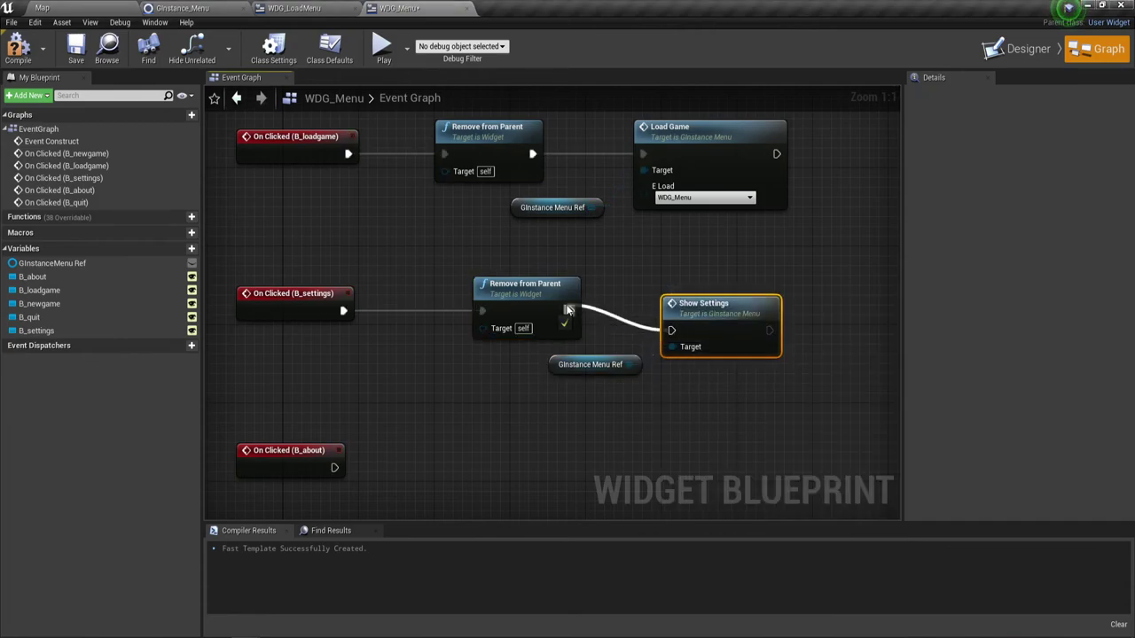
{"action": "left_click_drag", "start_coordinate": [672, 331], "coordinate": [570, 310]}
{"action": "left_click_drag", "start_coordinate": [692, 310], "coordinate": [692, 290]}
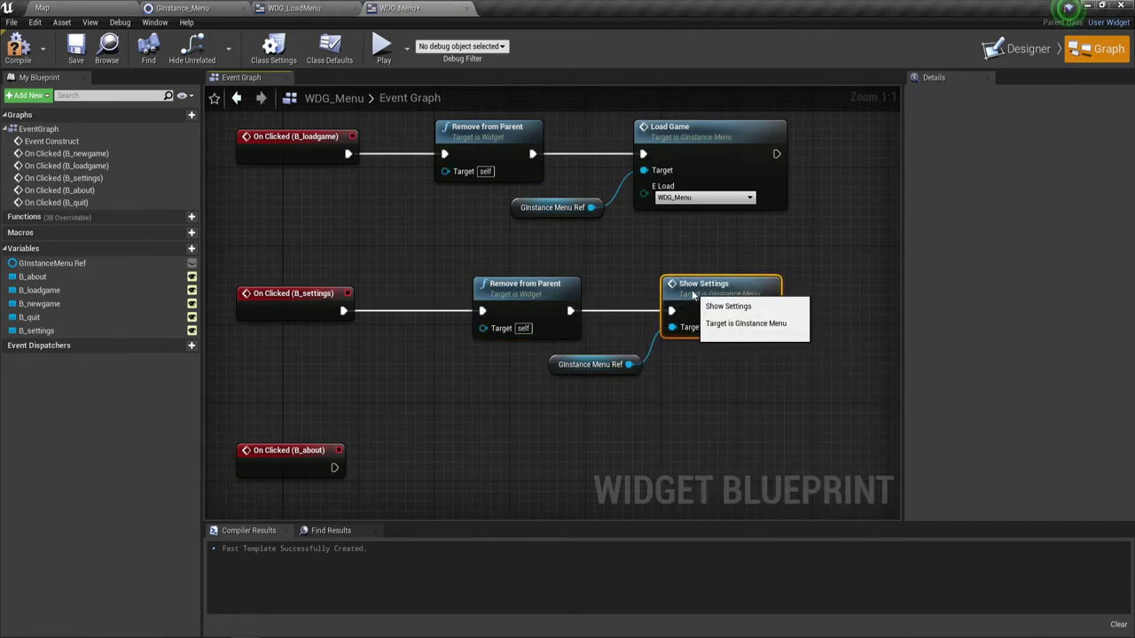
{"action": "mouse_move", "coordinate": [490, 352]}
{"action": "left_mouse_down"}
{"action": "mouse_move", "coordinate": [741, 329]}
{"action": "mouse_move", "coordinate": [710, 299]}
{"action": "mouse_move", "coordinate": [674, 293]}
{"action": "left_mouse_up"}
{"action": "left_click", "coordinate": [687, 419]}
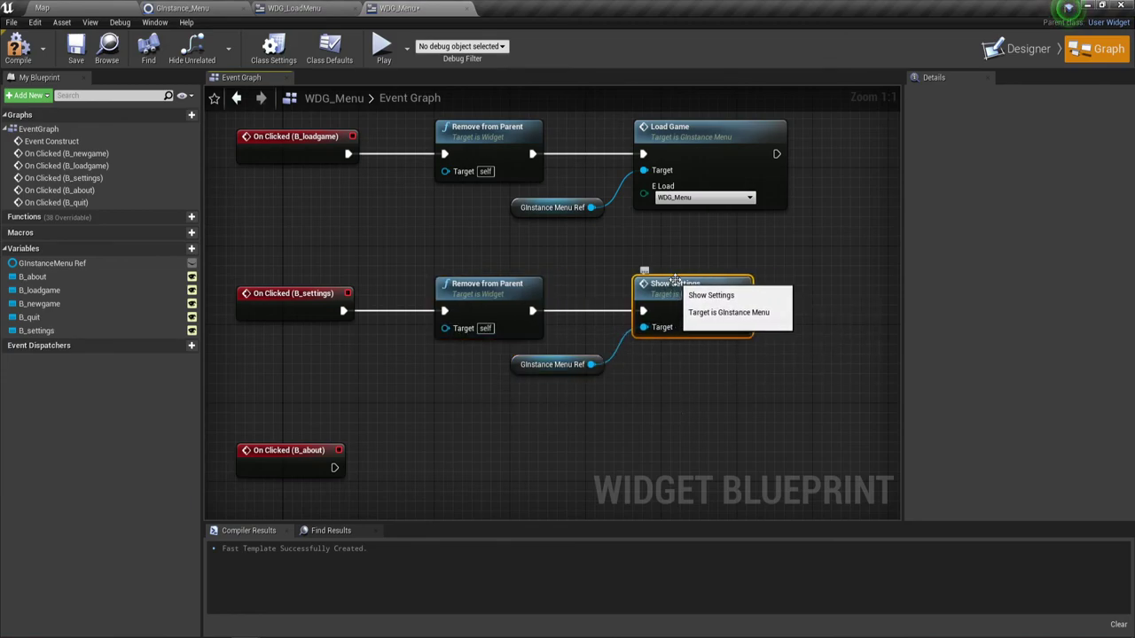
Step: Paste another Remove from Parent and GInstance Menu Ref pair and wire it to On Clicked (B_about)
{"action": "right_click_drag", "start_coordinate": [634, 368], "coordinate": [636, 237]}
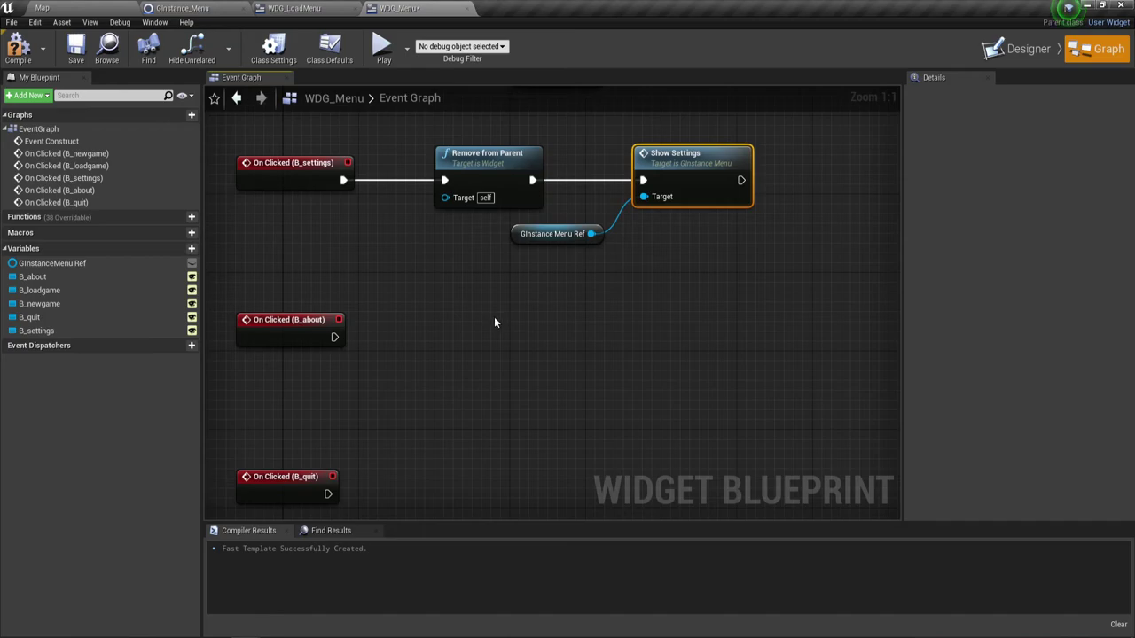
{"action": "right_click_drag", "start_coordinate": [392, 323], "coordinate": [387, 295]}
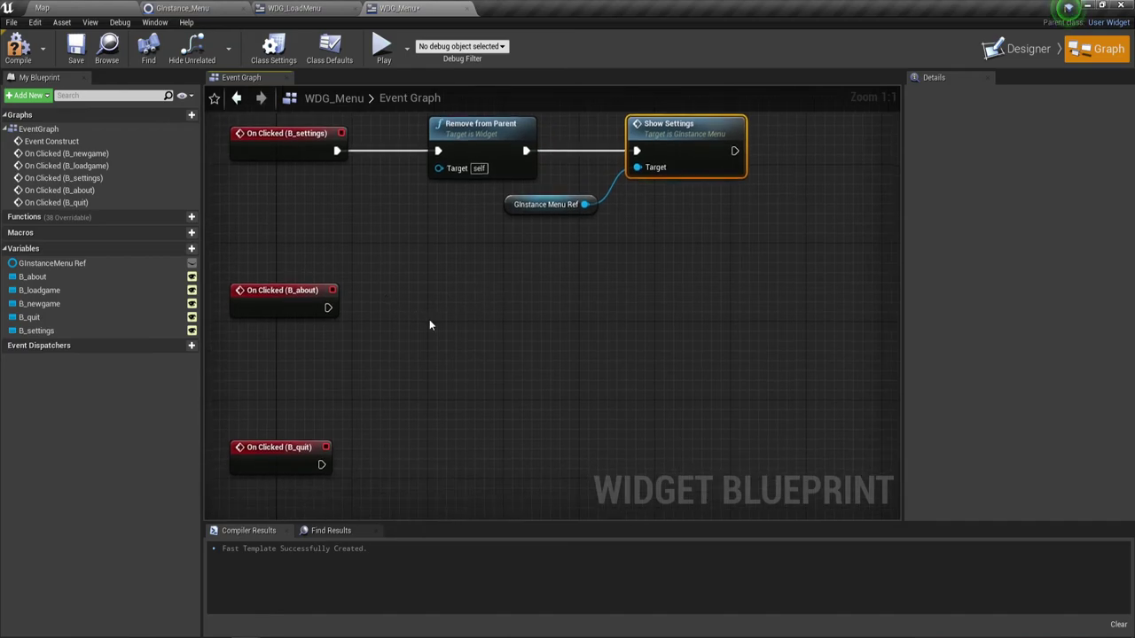
{"action": "left_click", "coordinate": [562, 186]}
{"action": "left_click_drag", "start_coordinate": [448, 220], "coordinate": [532, 157]}
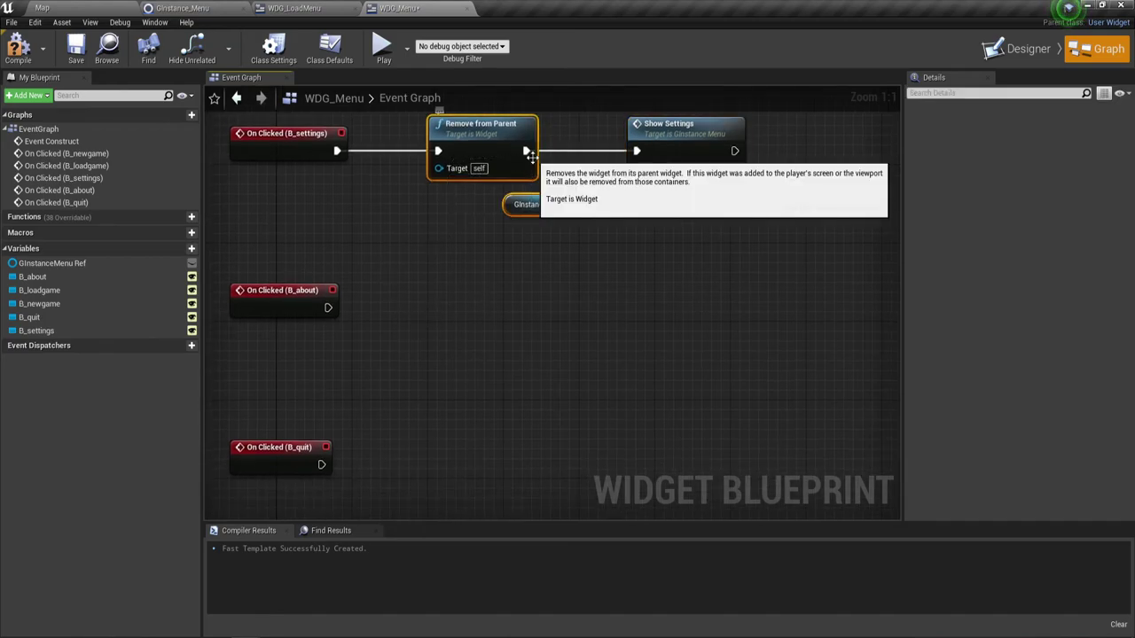
{"action": "key", "text": "ctrl+c"}
{"action": "key", "text": "ctrl+v"}
{"action": "left_click_drag", "start_coordinate": [429, 307], "coordinate": [327, 308]}
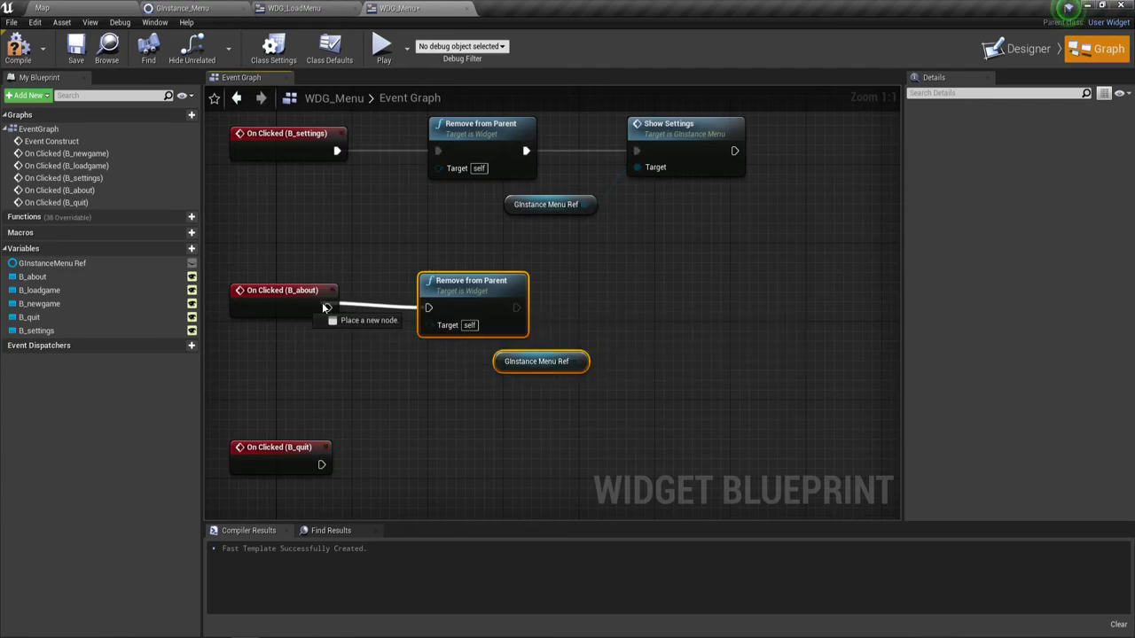
{"action": "left_click_drag", "start_coordinate": [576, 361], "coordinate": [610, 286]}
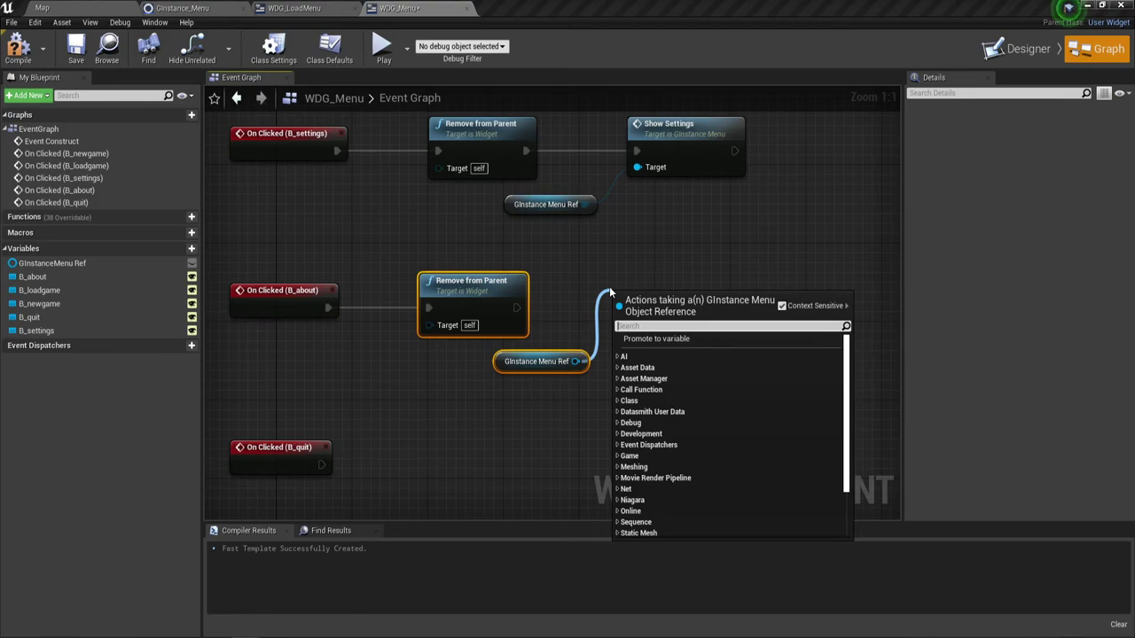
{"action": "type", "text": "a"}
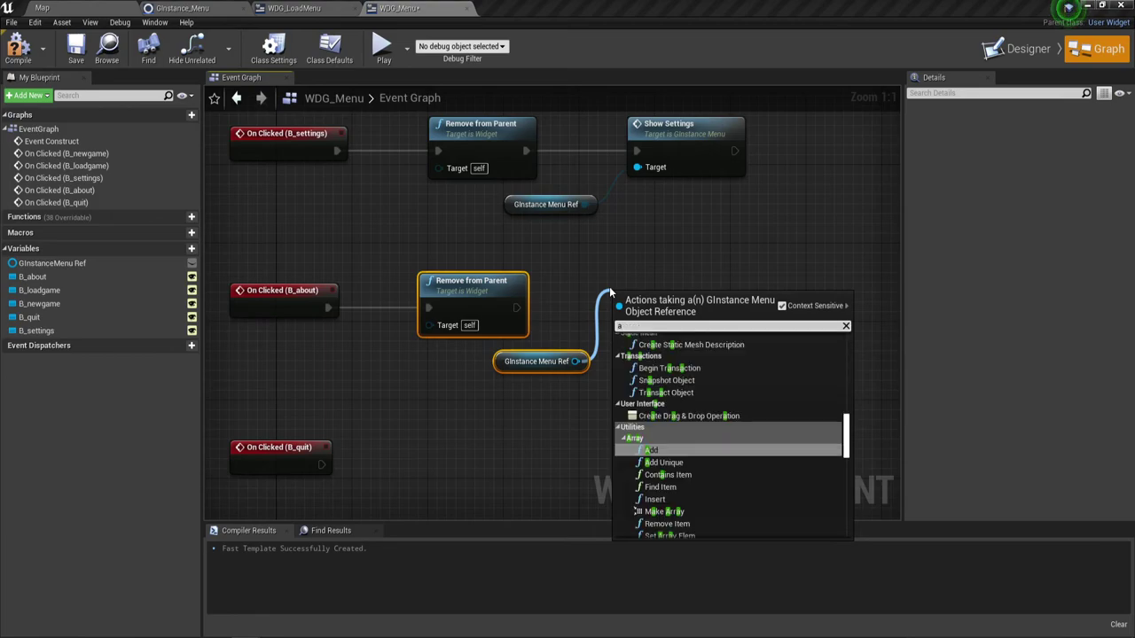
{"action": "type", "text": "b"}
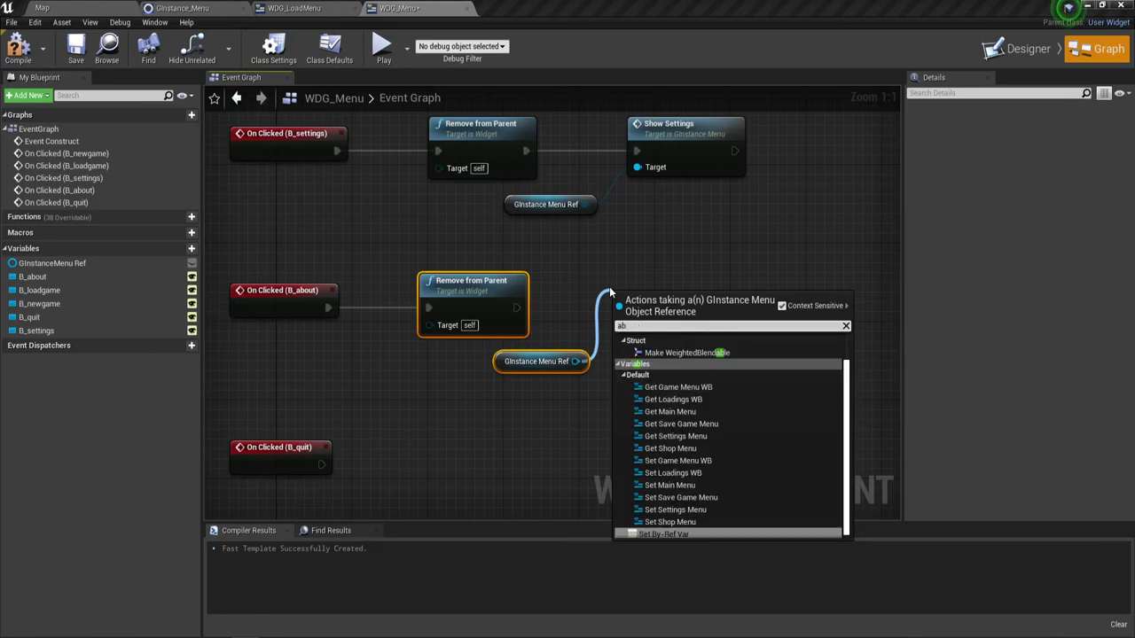
{"action": "key", "text": "BackSpace"}
{"action": "key", "text": "BackSpace"}
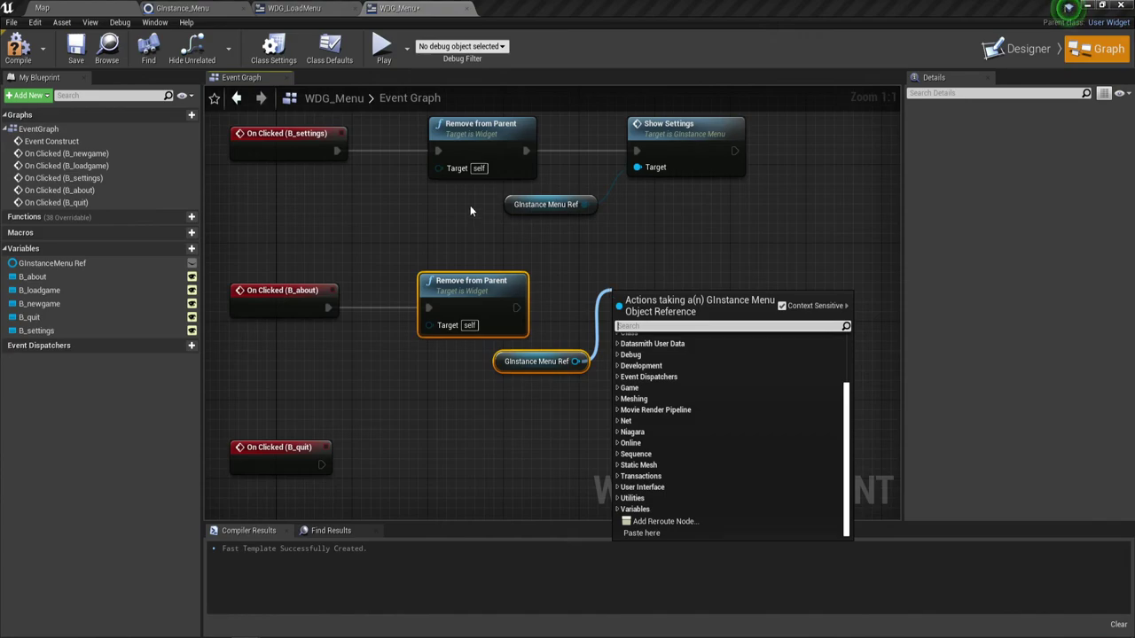
Step: Browse the GInstance_Menu event graph to locate the Загрузка виджета Сохранения comment block
{"action": "left_click", "coordinate": [195, 9]}
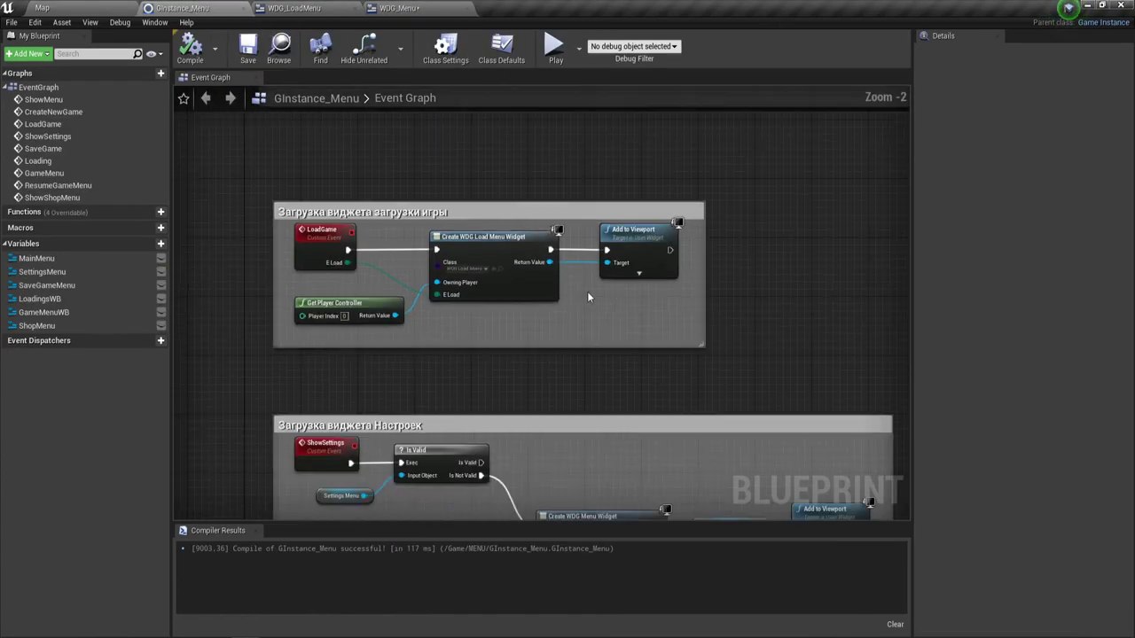
{"action": "scroll", "coordinate": [587, 298], "scroll_direction": "down", "scroll_amount": 2}
{"action": "right_click_drag", "start_coordinate": [582, 298], "coordinate": [602, 476]}
{"action": "right_click_drag", "start_coordinate": [601, 341], "coordinate": [605, 386]}
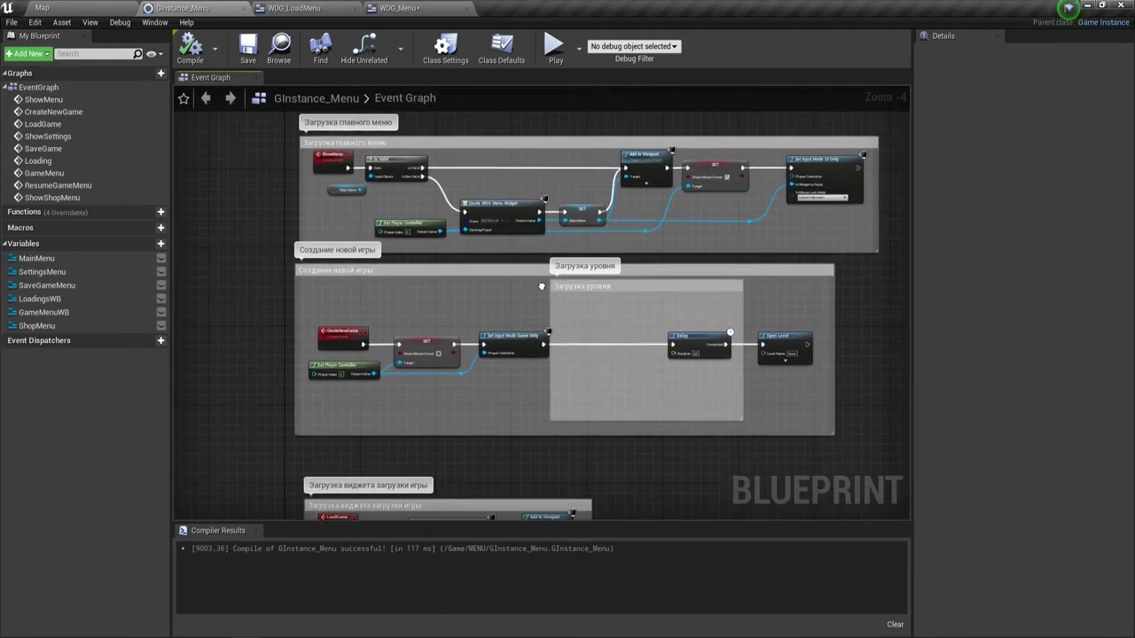
{"action": "right_click_drag", "start_coordinate": [491, 439], "coordinate": [475, 372]}
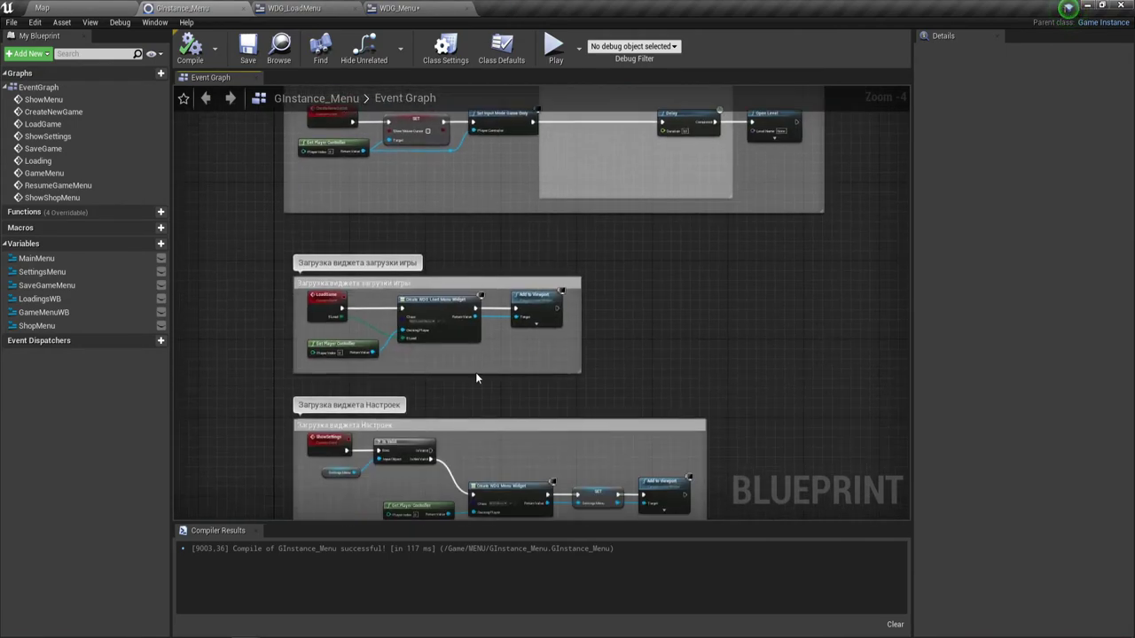
{"action": "right_click_drag", "start_coordinate": [523, 444], "coordinate": [541, 159]}
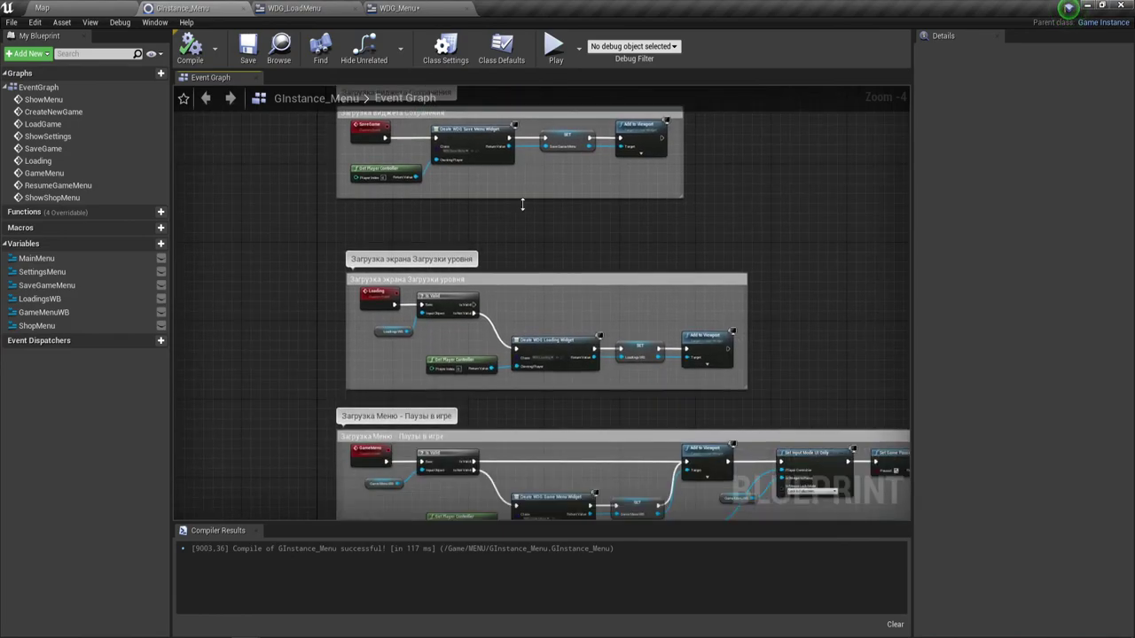
{"action": "right_click_drag", "start_coordinate": [532, 399], "coordinate": [532, 266]}
{"action": "mouse_move", "coordinate": [497, 497]}
{"action": "right_mouse_down"}
{"action": "mouse_move", "coordinate": [488, 231]}
{"action": "mouse_move", "coordinate": [461, 379]}
{"action": "mouse_move", "coordinate": [390, 515]}
{"action": "right_mouse_up"}
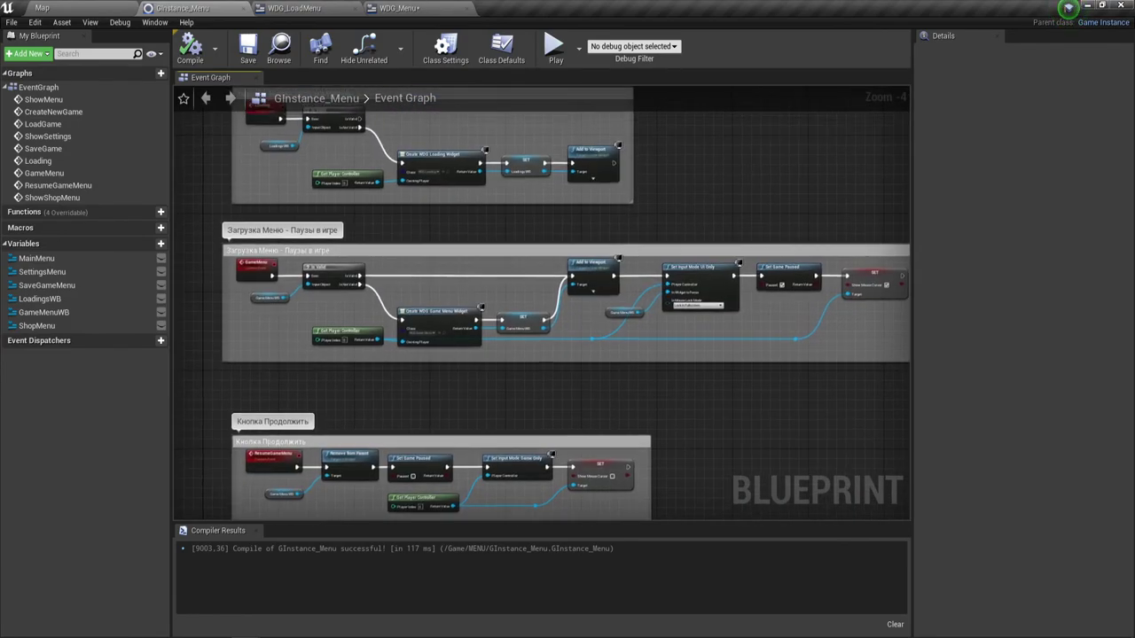
{"action": "mouse_move", "coordinate": [390, 372]}
{"action": "right_mouse_down"}
{"action": "mouse_move", "coordinate": [452, 514]}
{"action": "mouse_move", "coordinate": [448, 421]}
{"action": "right_mouse_up"}
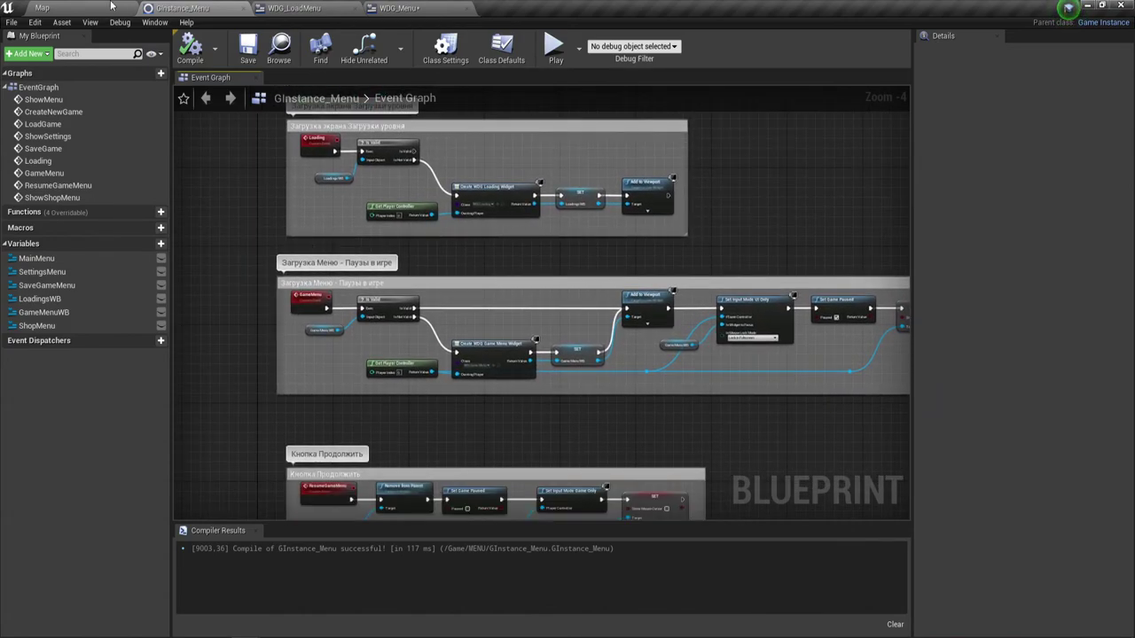
{"action": "left_click", "coordinate": [41, 7]}
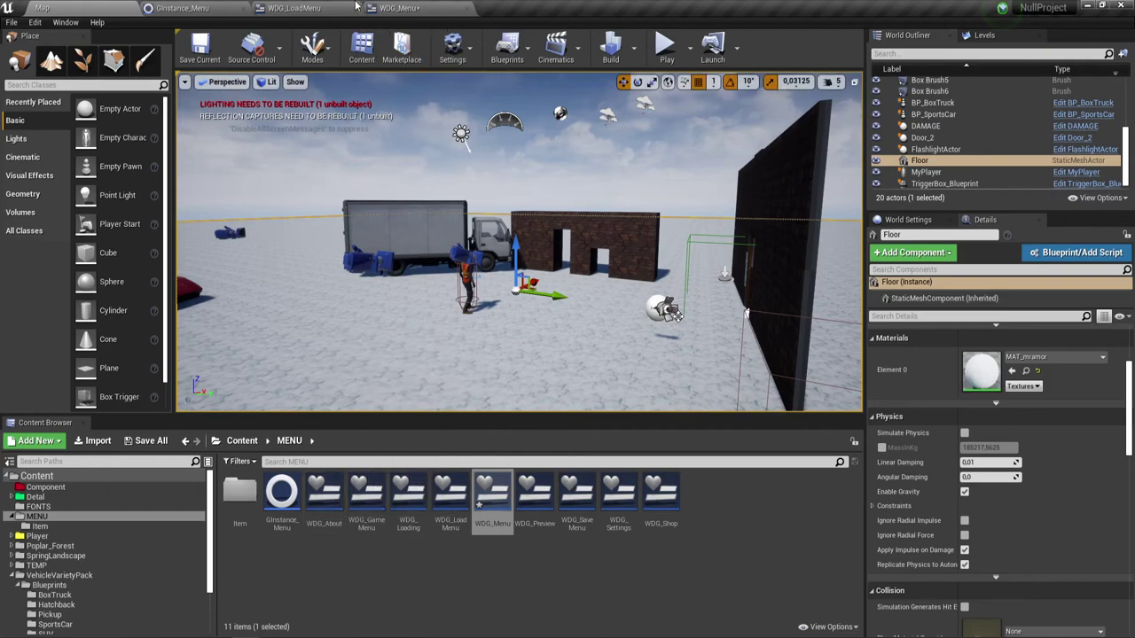
{"action": "left_click", "coordinate": [408, 8]}
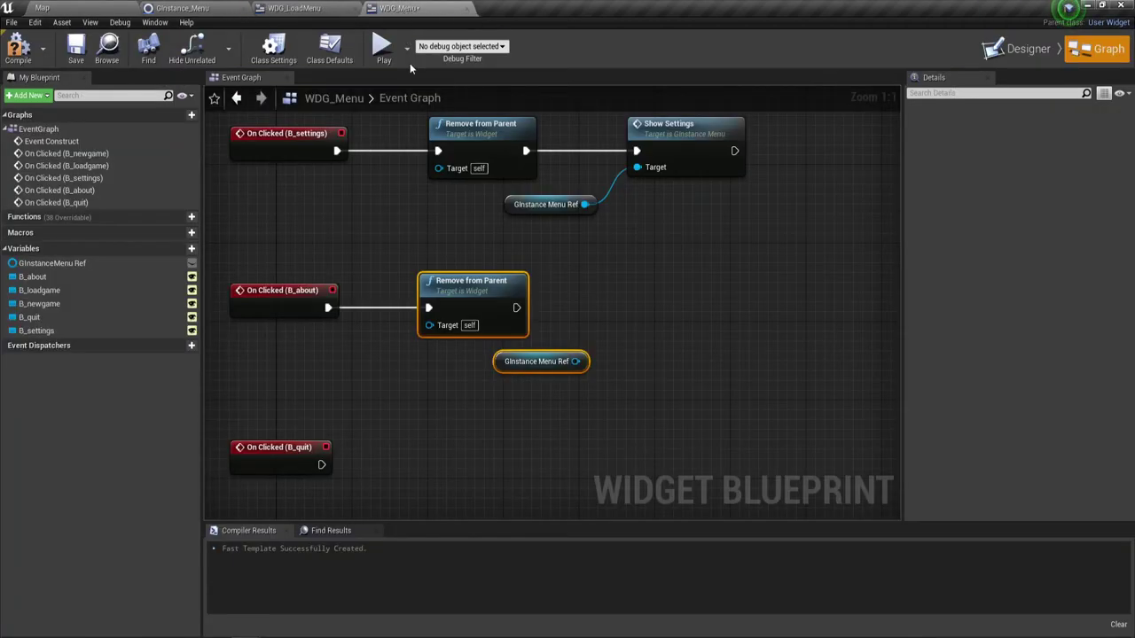
{"action": "left_click", "coordinate": [239, 7]}
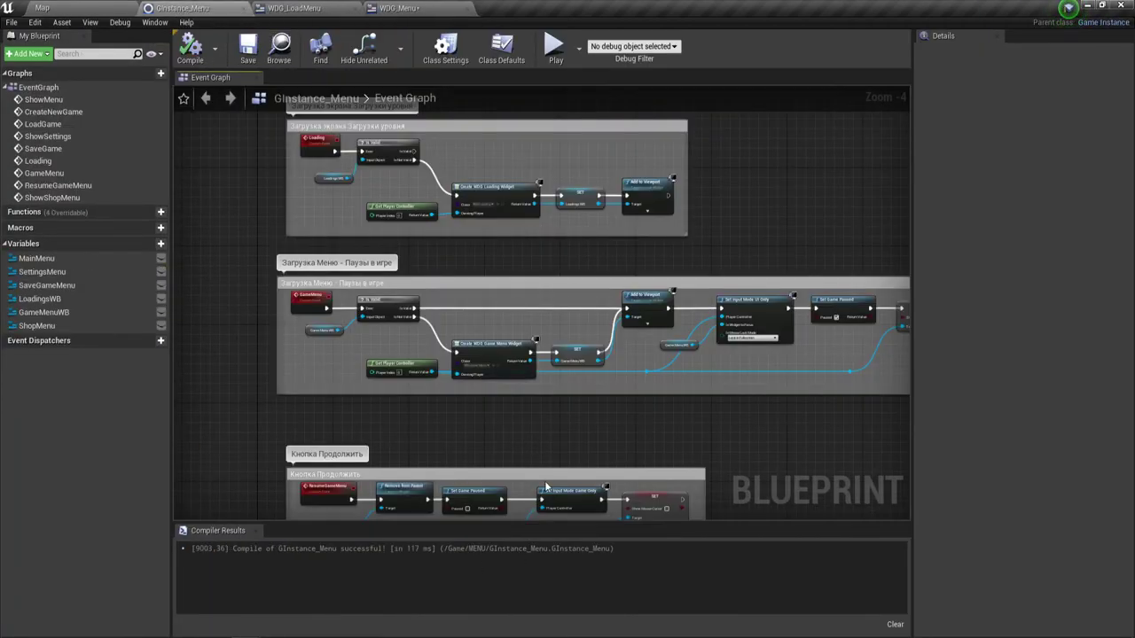
{"action": "scroll", "coordinate": [439, 215], "scroll_direction": "down", "scroll_amount": 2}
{"action": "scroll", "coordinate": [535, 339], "scroll_direction": "down", "scroll_amount": 2}
{"action": "right_click_drag", "start_coordinate": [535, 339], "coordinate": [661, 313]}
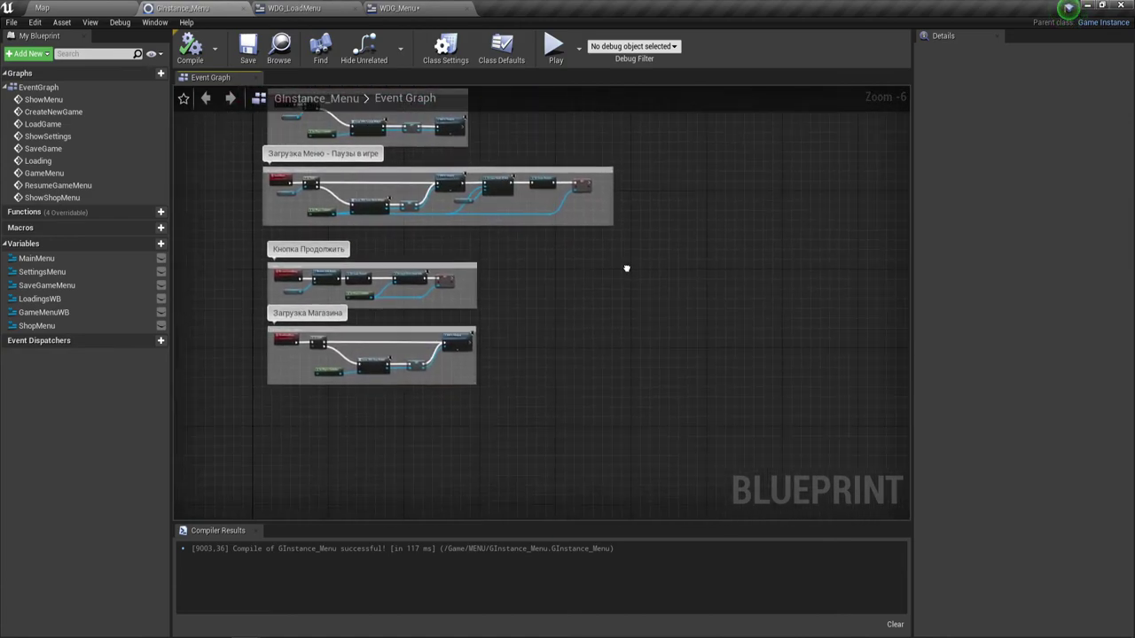
{"action": "scroll", "coordinate": [490, 328], "scroll_direction": "up", "scroll_amount": 1}
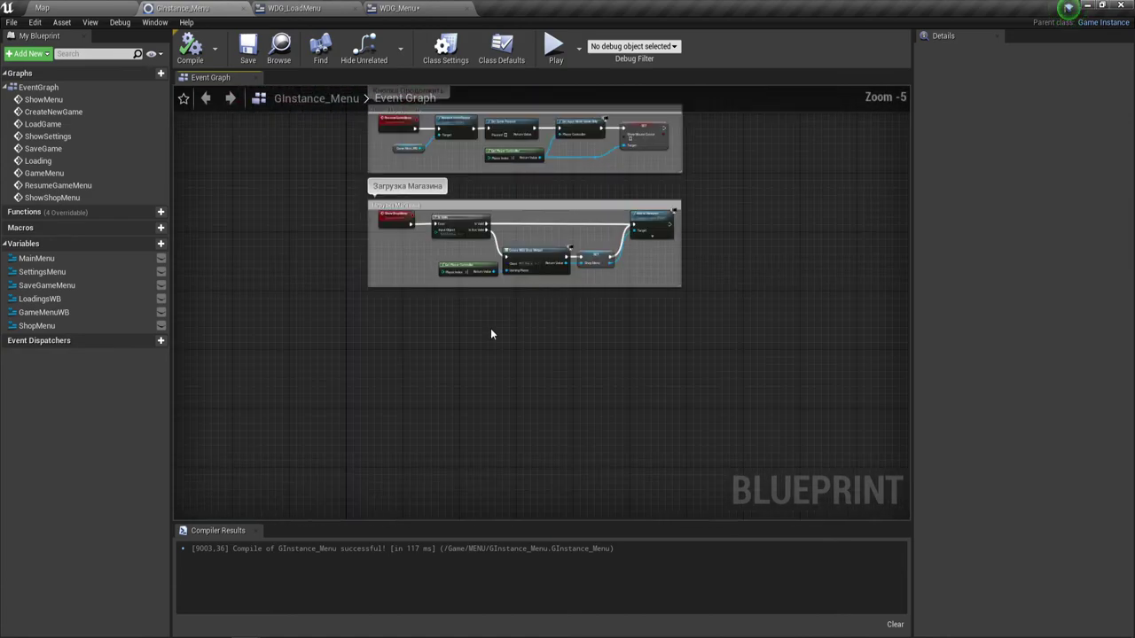
{"action": "mouse_move", "coordinate": [491, 328]}
{"action": "right_mouse_down"}
{"action": "mouse_move", "coordinate": [497, 612]}
{"action": "mouse_move", "coordinate": [448, 374]}
{"action": "mouse_move", "coordinate": [443, 547]}
{"action": "right_mouse_up"}
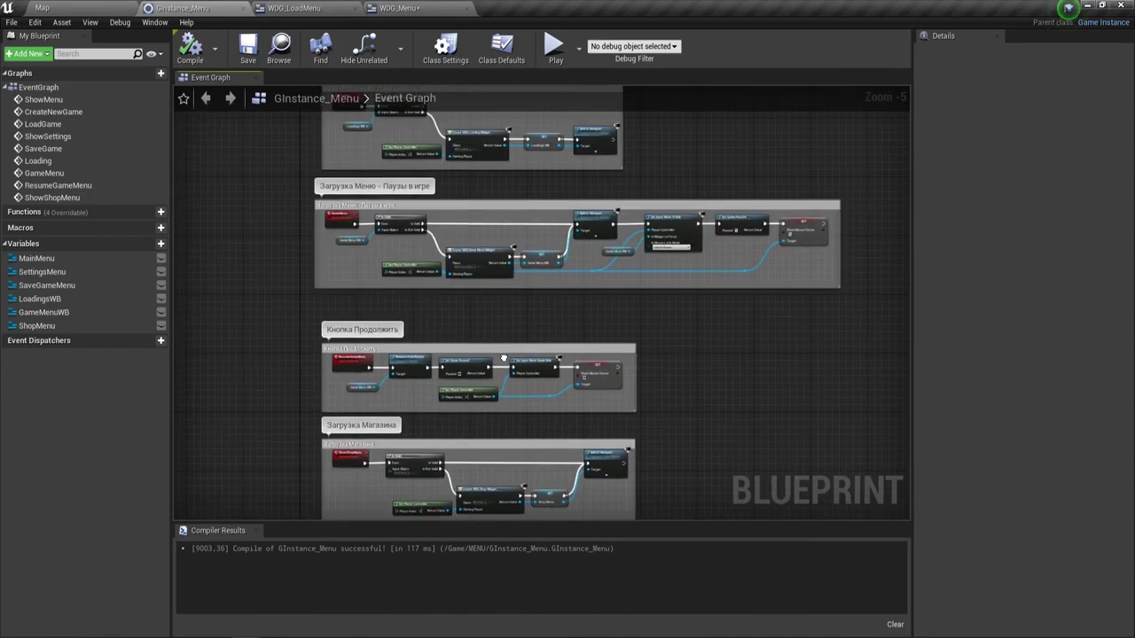
{"action": "right_click_drag", "start_coordinate": [505, 335], "coordinate": [504, 484]}
{"action": "scroll", "coordinate": [457, 218], "scroll_direction": "up", "scroll_amount": 1}
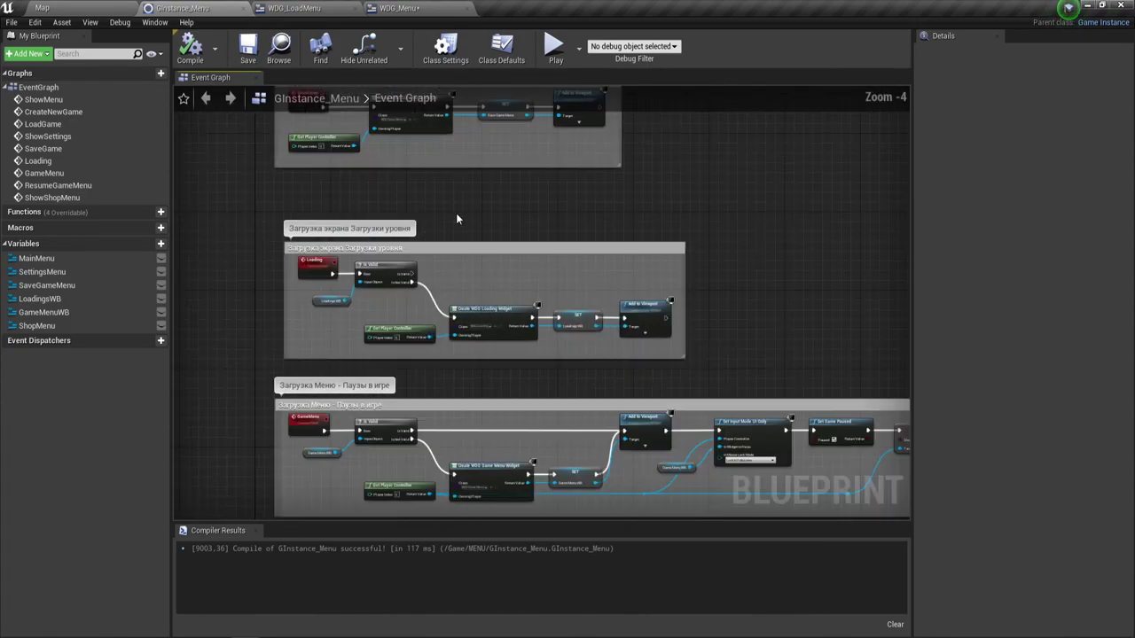
{"action": "right_click_drag", "start_coordinate": [457, 218], "coordinate": [475, 420]}
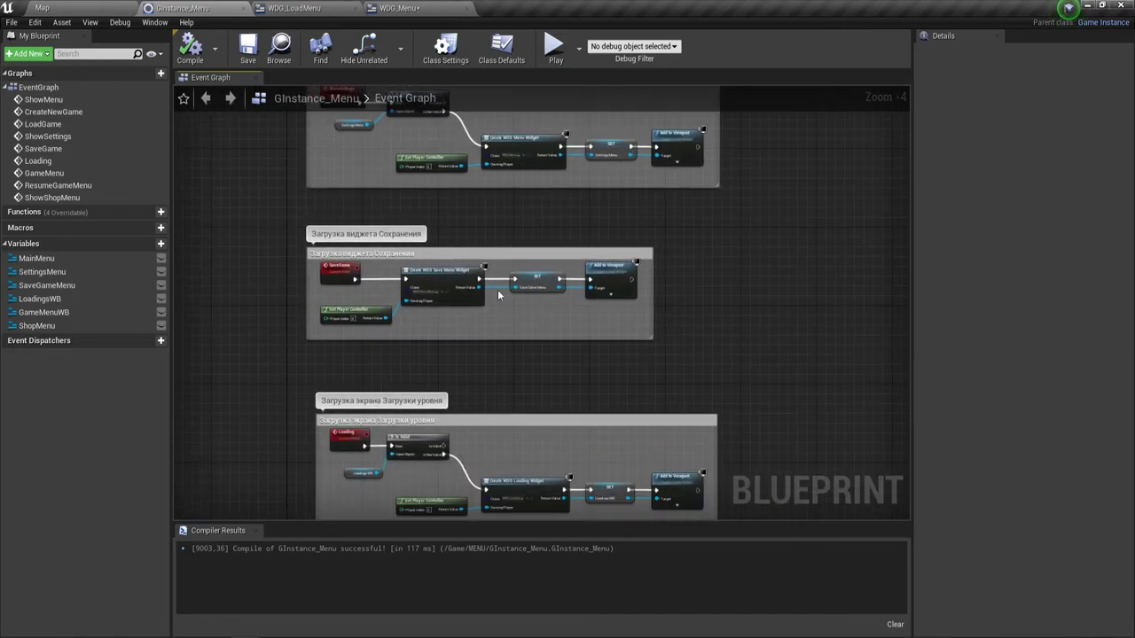
{"action": "right_click_drag", "start_coordinate": [498, 190], "coordinate": [487, 316]}
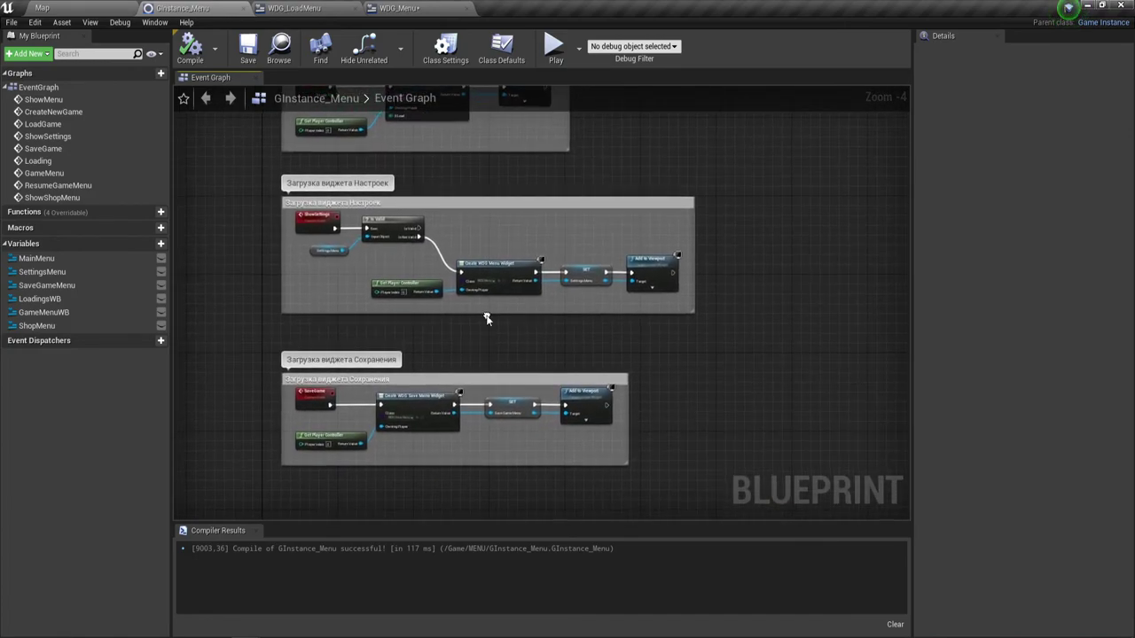
{"action": "right_click_drag", "start_coordinate": [521, 401], "coordinate": [509, 269]}
{"action": "scroll", "coordinate": [443, 350], "scroll_direction": "up", "scroll_amount": 1}
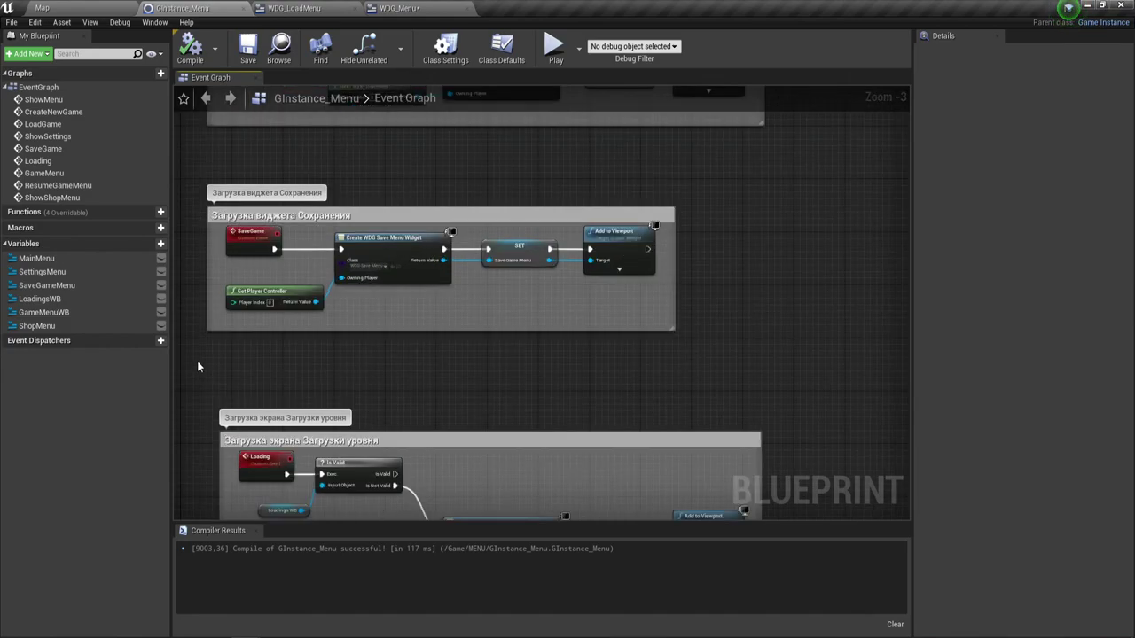
Step: Select the save-widget comment block with its nodes and move to the empty area below Загрузка Магазина
{"action": "left_click_drag", "start_coordinate": [198, 358], "coordinate": [692, 199]}
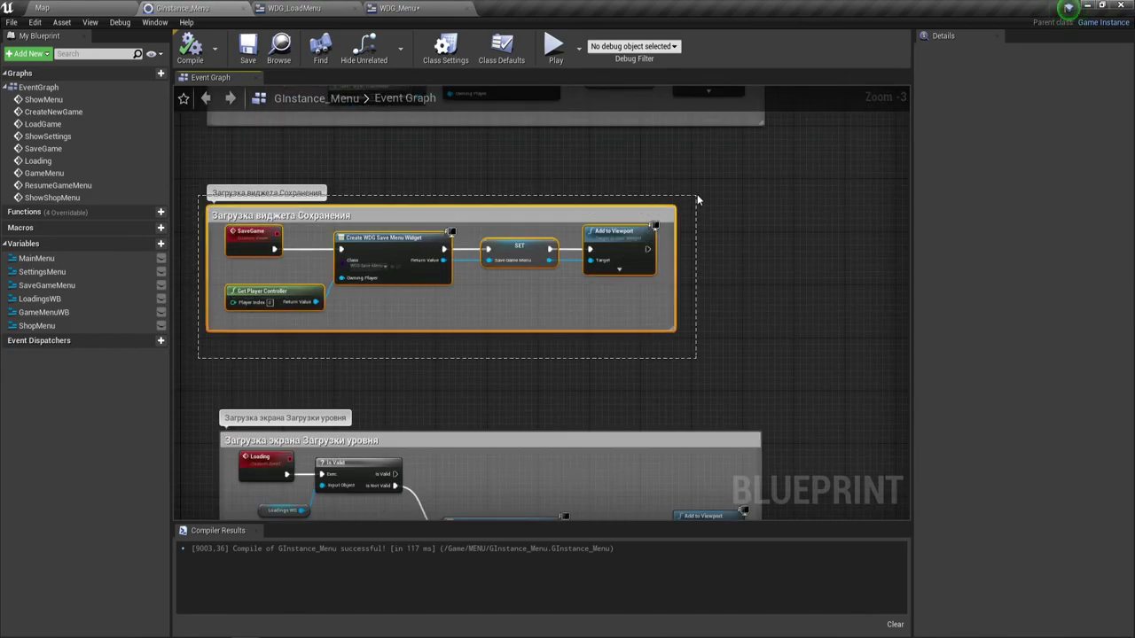
{"action": "left_click_drag", "start_coordinate": [697, 197], "coordinate": [698, 197]}
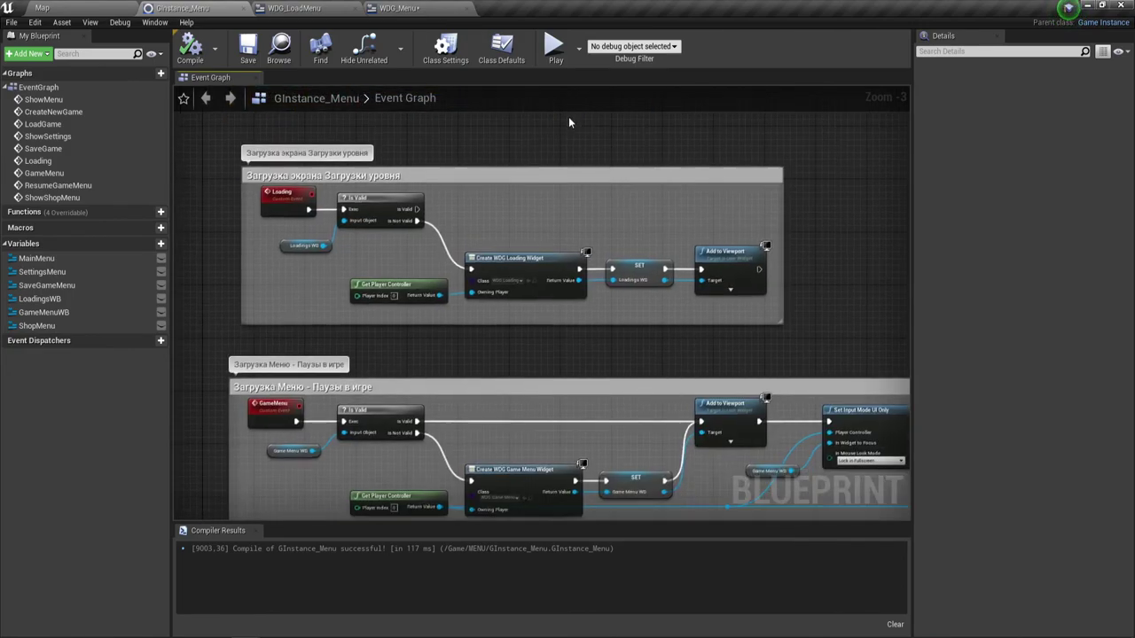
{"action": "scroll", "coordinate": [606, 294], "scroll_direction": "down", "scroll_amount": 4}
{"action": "right_click_drag", "start_coordinate": [606, 294], "coordinate": [568, 177]}
{"action": "scroll", "coordinate": [539, 319], "scroll_direction": "up", "scroll_amount": 3}
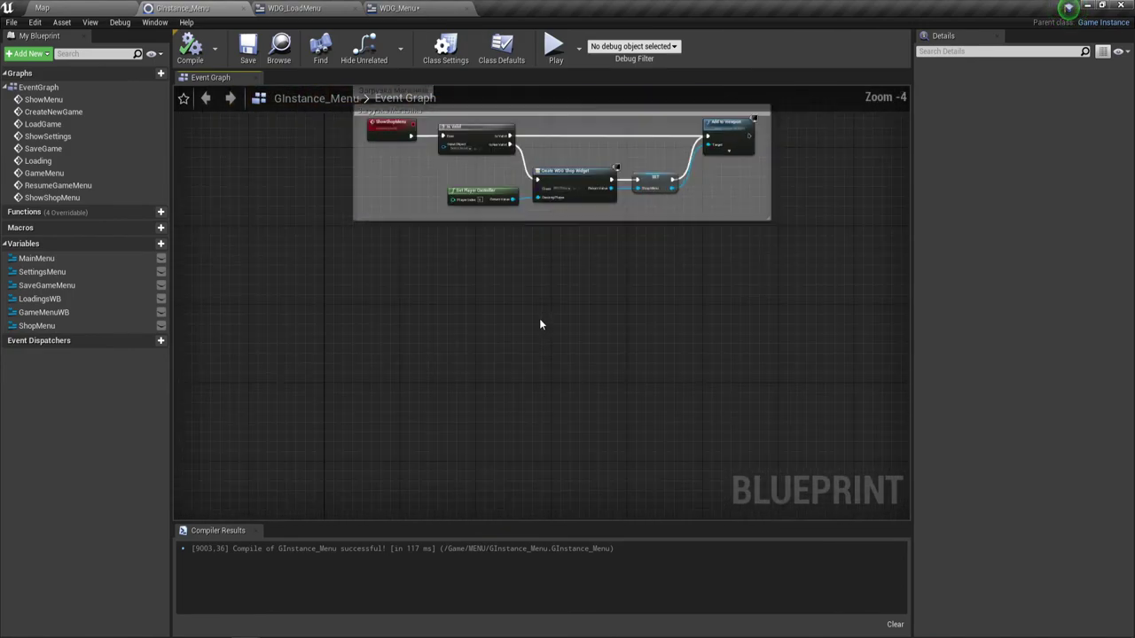
{"action": "right_click_drag", "start_coordinate": [539, 318], "coordinate": [508, 299]}
Step: Paste the save-widget block below the shop block and delete its pasted custom event
{"action": "key", "text": "ctrl+v"}
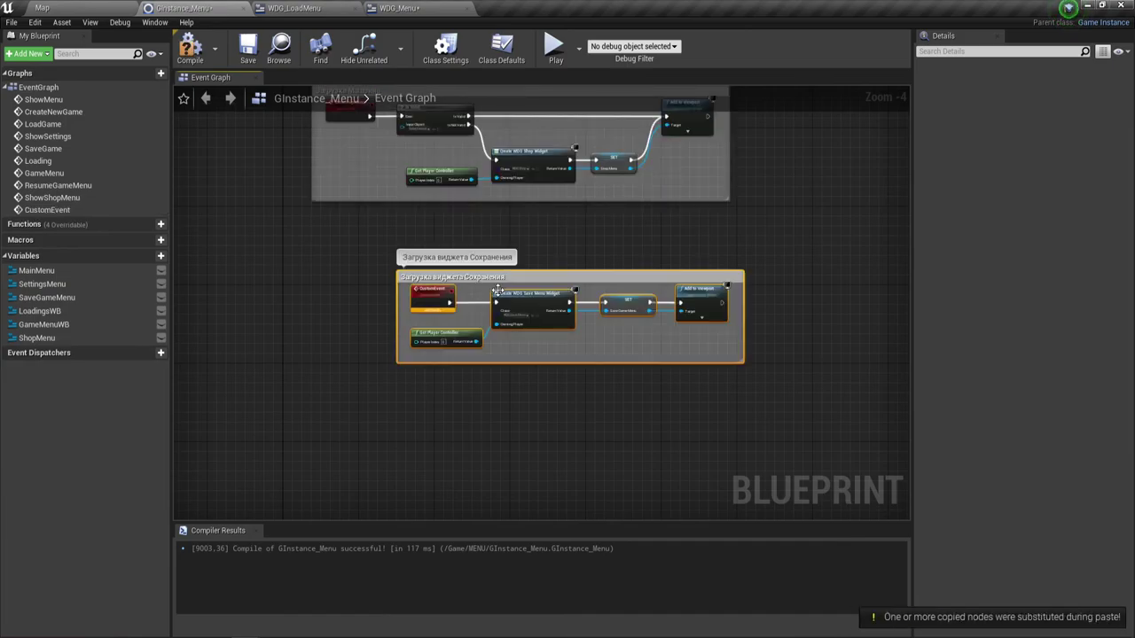
{"action": "scroll", "coordinate": [428, 259], "scroll_direction": "up", "scroll_amount": 2}
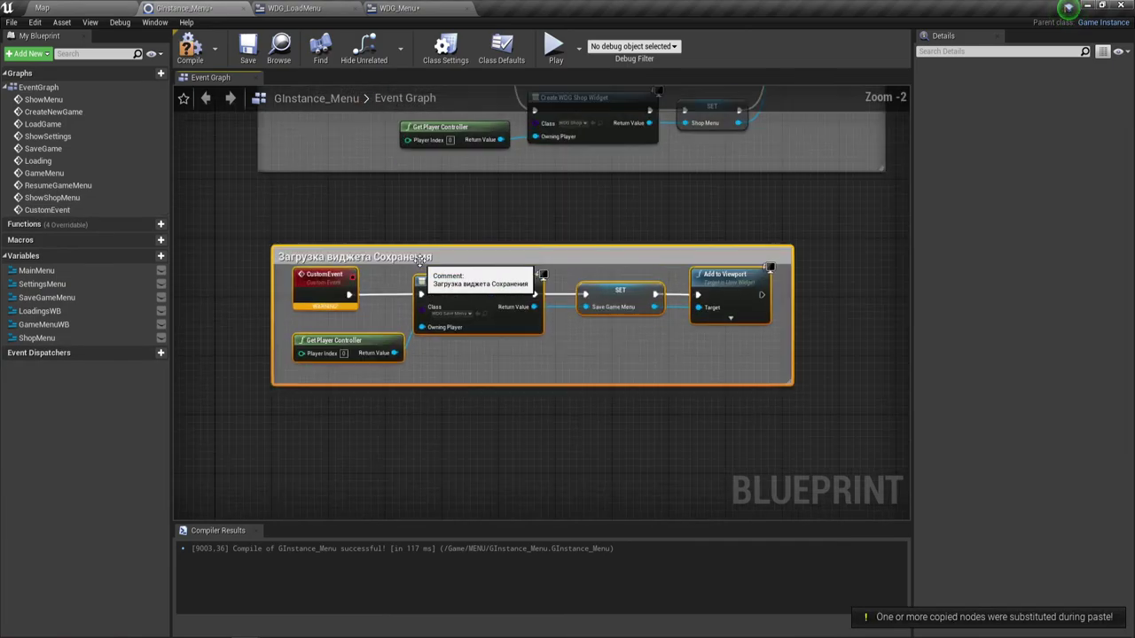
{"action": "scroll", "coordinate": [428, 259], "scroll_direction": "up", "scroll_amount": 1}
{"action": "left_click", "coordinate": [288, 276]}
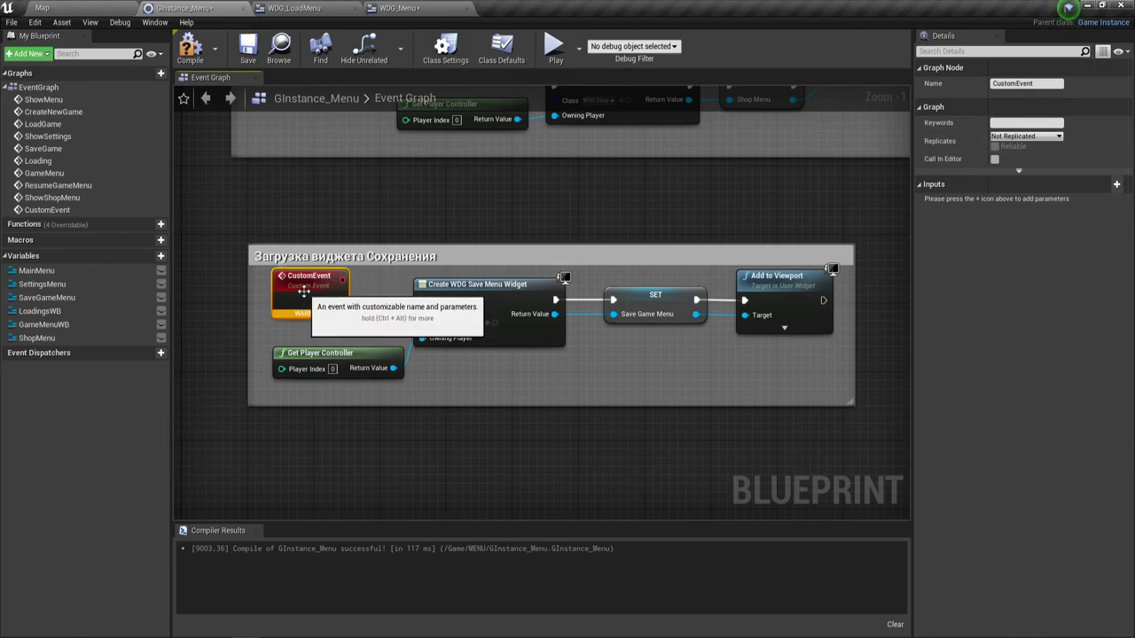
{"action": "key", "text": "Delete"}
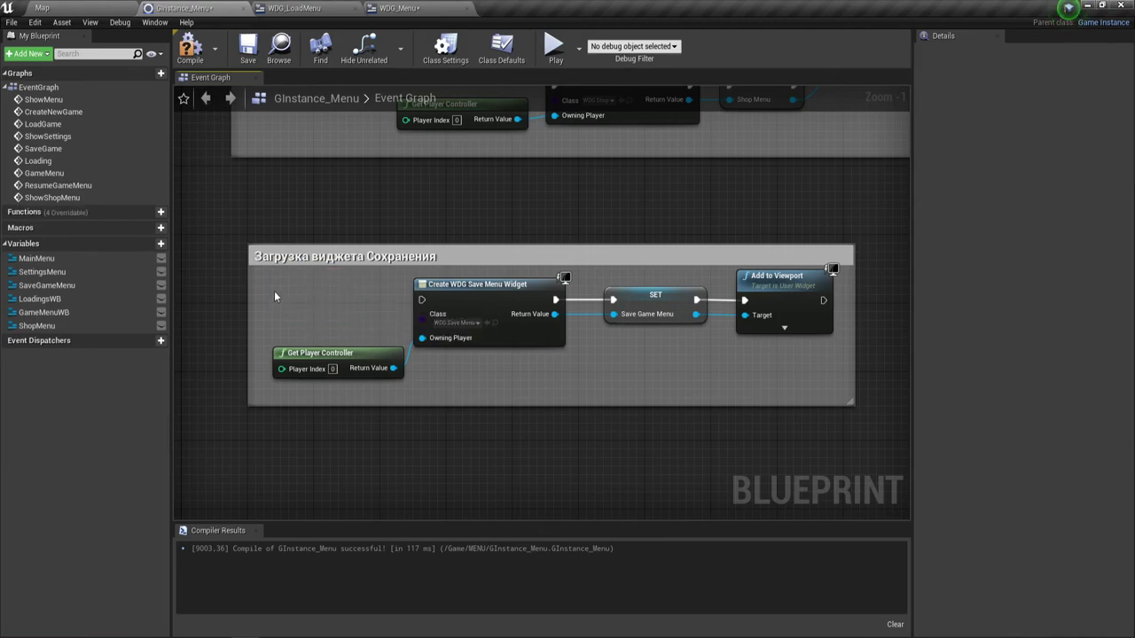
Step: Add a custom event named ShowAbout and wire its execution into Create Widget
{"action": "right_click", "coordinate": [274, 297]}
{"action": "type", "text": "cu"}
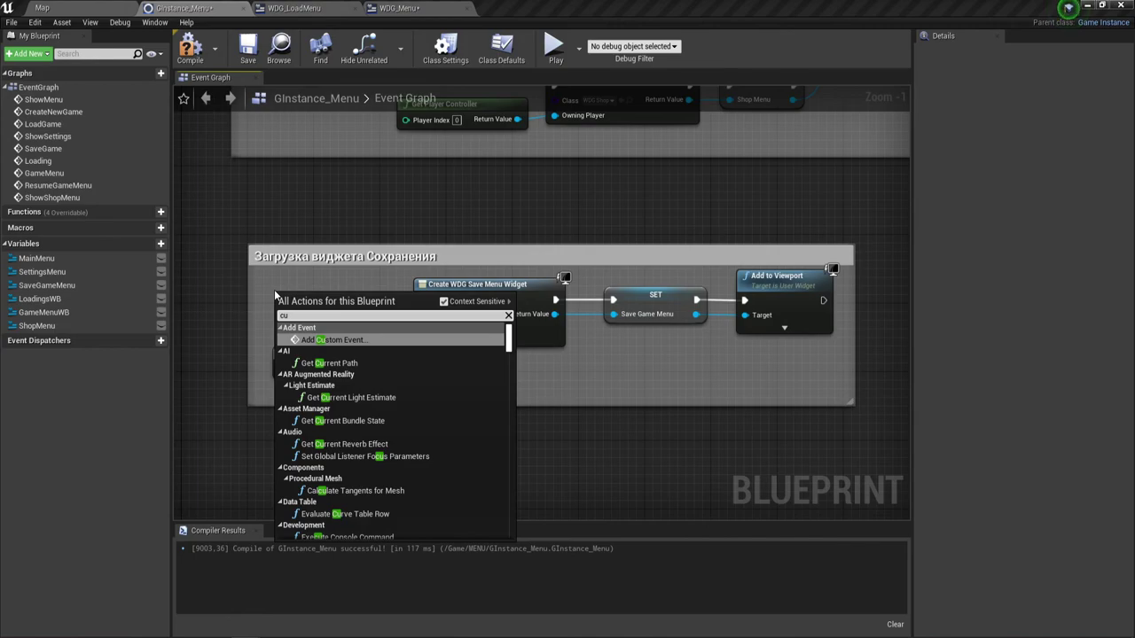
{"action": "key", "text": "Return"}
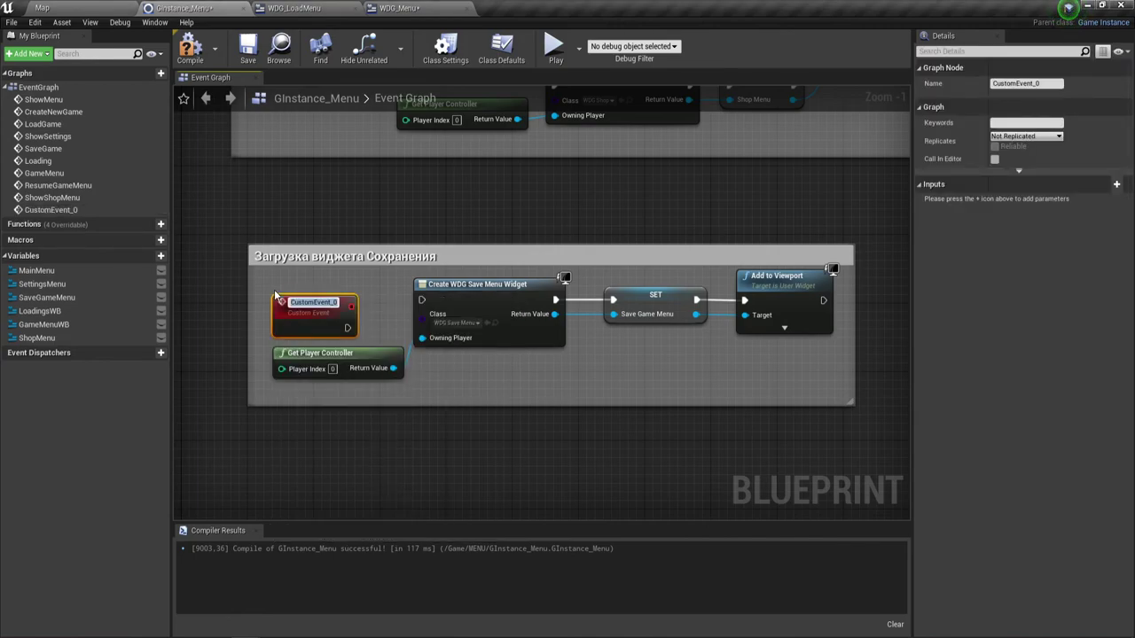
{"action": "type", "text": "A"}
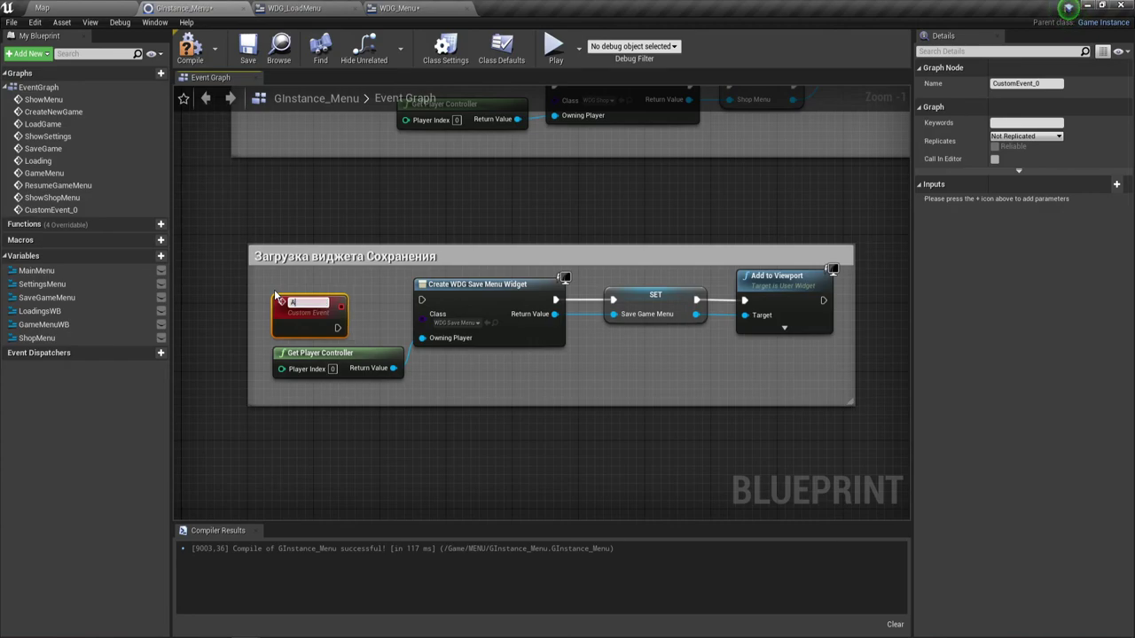
{"action": "type", "text": "d"}
{"action": "type", "text": "bou"}
{"action": "type", "text": "Show"}
{"action": "key", "text": "Return"}
{"action": "mouse_move", "coordinate": [338, 328]}
{"action": "left_mouse_down"}
{"action": "mouse_move", "coordinate": [416, 316]}
{"action": "mouse_move", "coordinate": [421, 300]}
{"action": "left_mouse_up"}
{"action": "left_click_drag", "start_coordinate": [315, 310], "coordinate": [315, 284]}
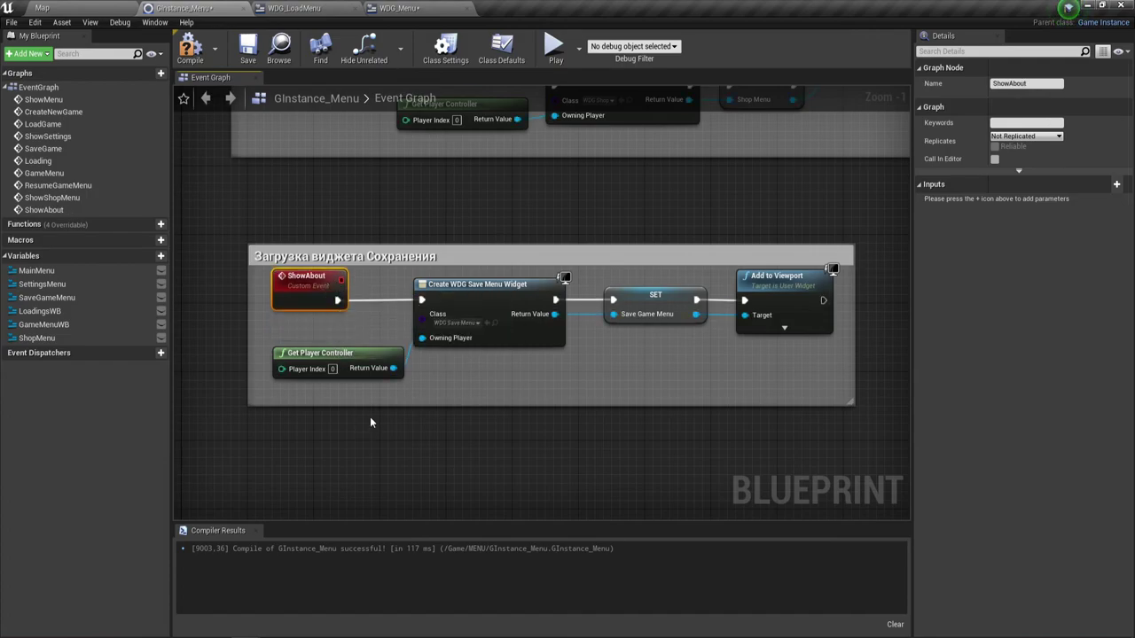
Step: Set Create Widget's class to WDG_About and delete the old SET Save Game Menu node
{"action": "left_click", "coordinate": [456, 322]}
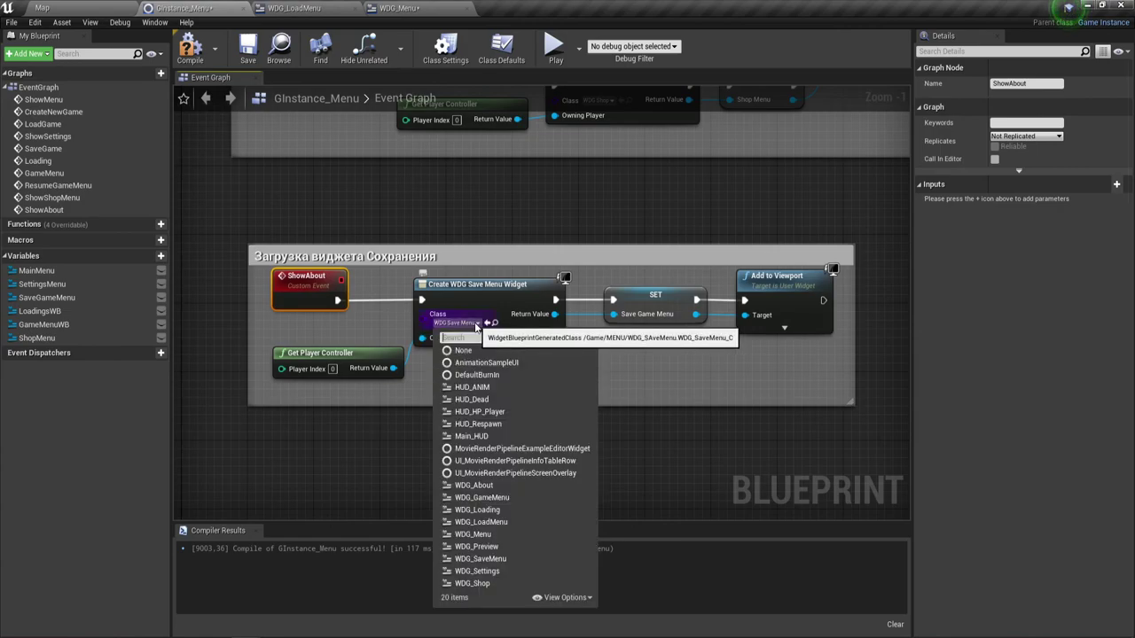
{"action": "left_click", "coordinate": [484, 485]}
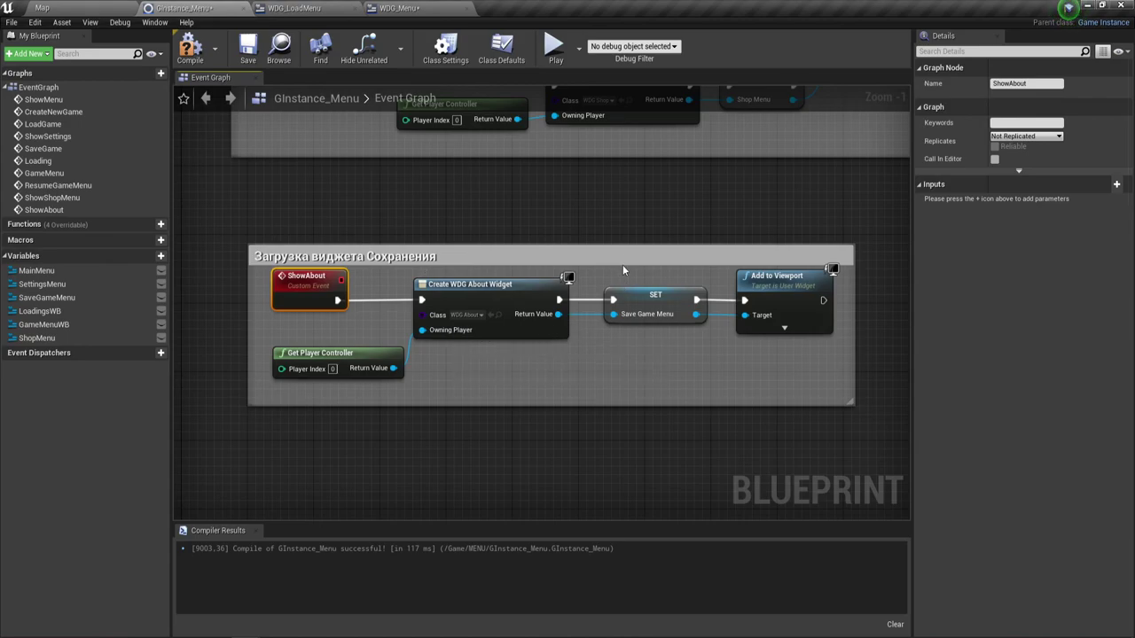
{"action": "left_click", "coordinate": [656, 303]}
{"action": "key", "text": "Delete"}
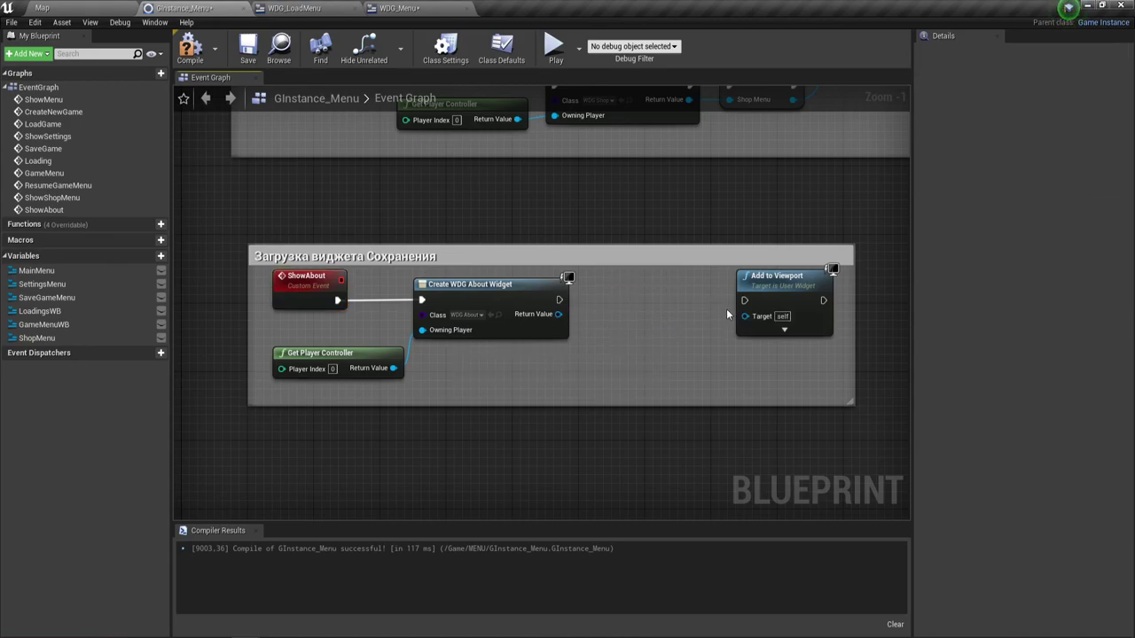
Step: Promote the created widget to a new AboutMenu variable, wire it to Add to Viewport, and compile
{"action": "right_click_drag", "start_coordinate": [687, 366], "coordinate": [634, 359]}
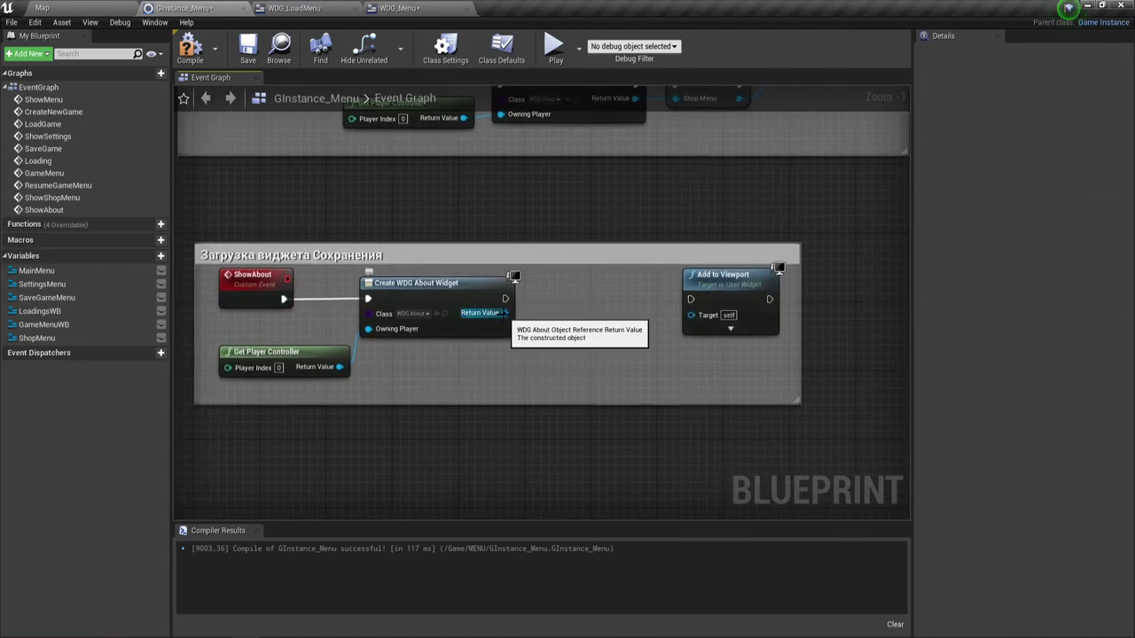
{"action": "left_click_drag", "start_coordinate": [504, 313], "coordinate": [566, 318]}
{"action": "left_click", "coordinate": [624, 363]}
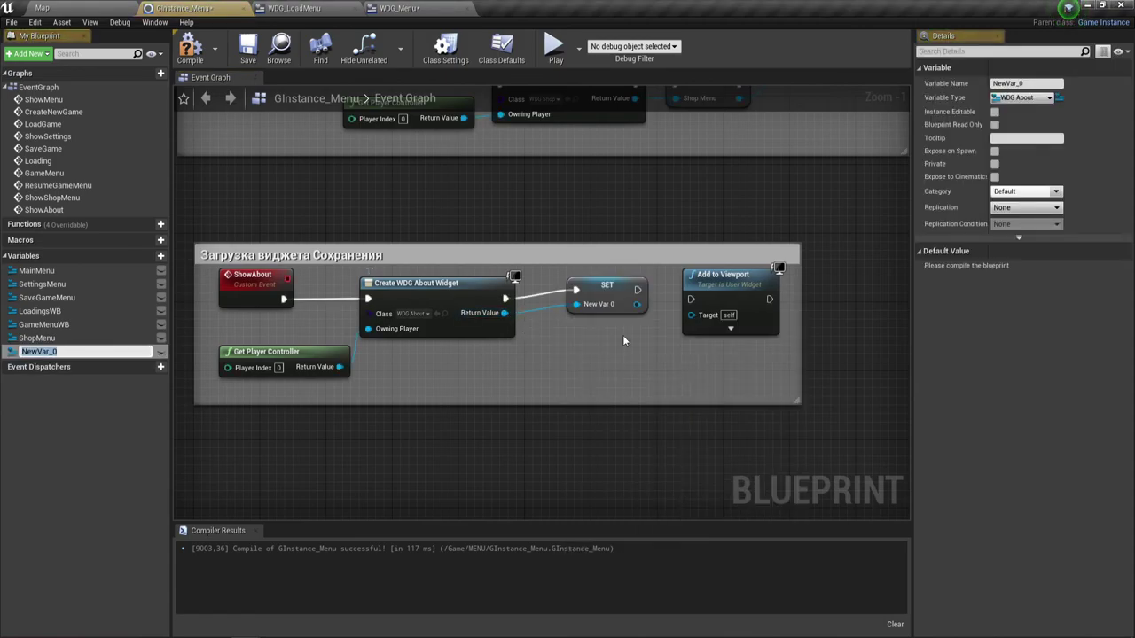
{"action": "left_click", "coordinate": [958, 94]}
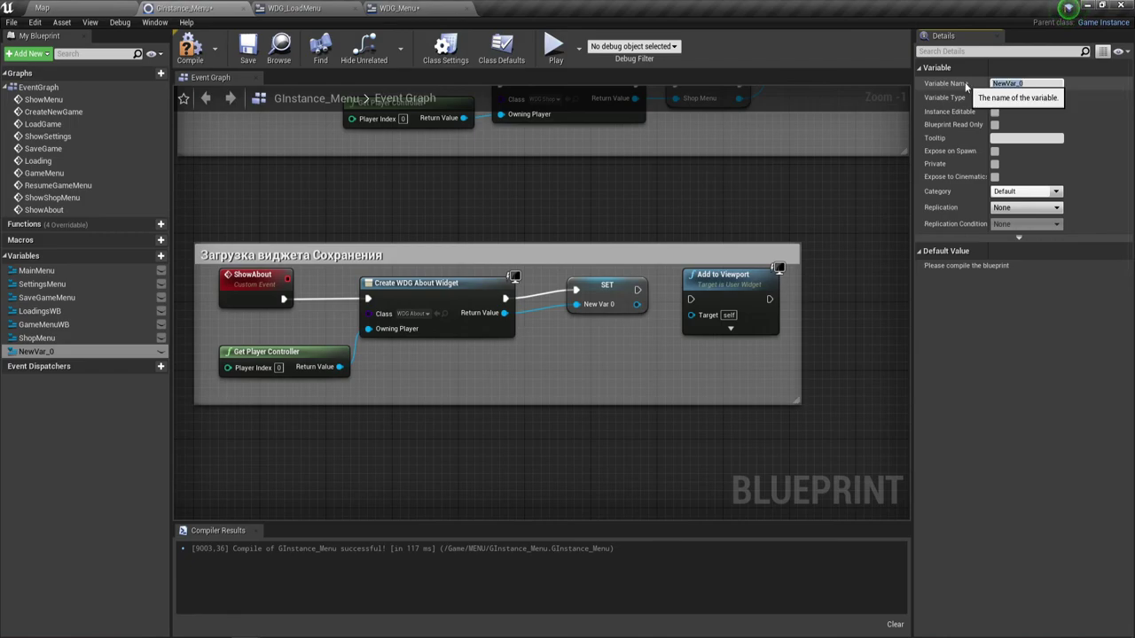
{"action": "type", "text": "Ab"}
{"action": "type", "text": "ou"}
{"action": "type", "text": "tMe"}
{"action": "type", "text": "nu"}
{"action": "key", "text": "Return"}
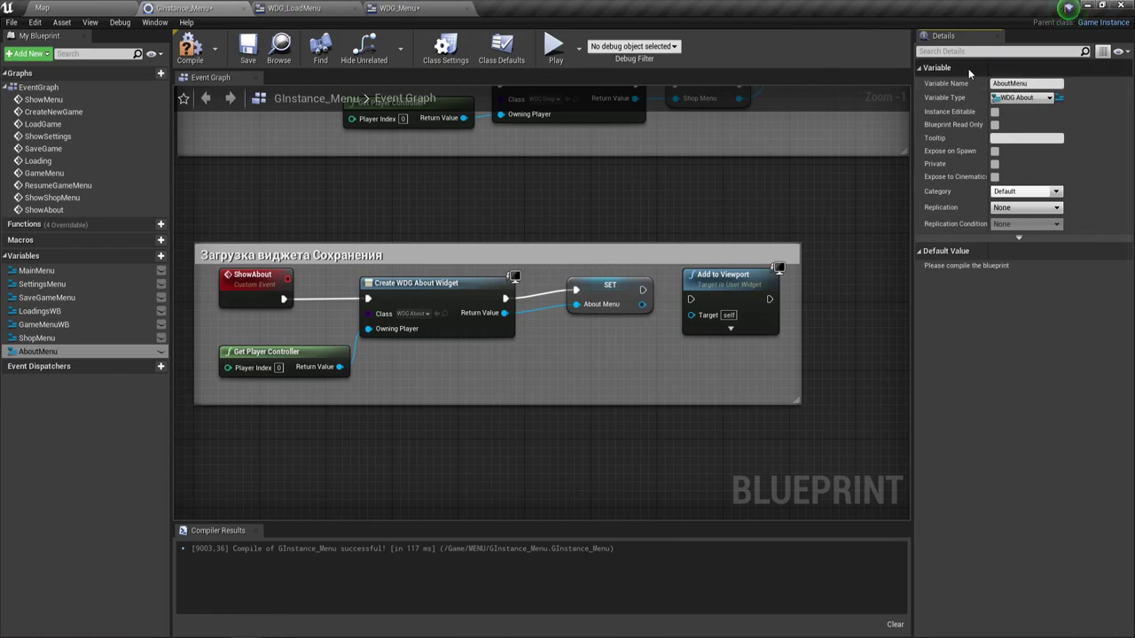
{"action": "left_click", "coordinate": [623, 304]}
{"action": "mouse_move", "coordinate": [623, 304]}
{"action": "left_mouse_down"}
{"action": "mouse_move", "coordinate": [616, 313]}
{"action": "mouse_move", "coordinate": [691, 299]}
{"action": "mouse_move", "coordinate": [616, 313]}
{"action": "mouse_move", "coordinate": [691, 314]}
{"action": "left_mouse_up"}
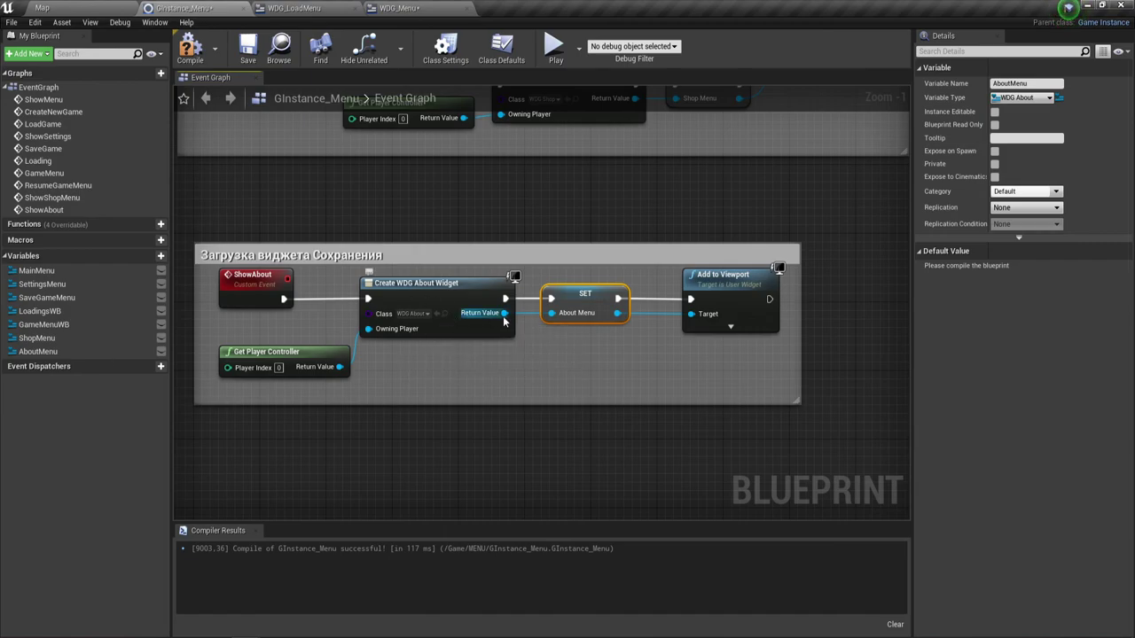
{"action": "scroll", "coordinate": [532, 306], "scroll_direction": "down", "scroll_amount": 2}
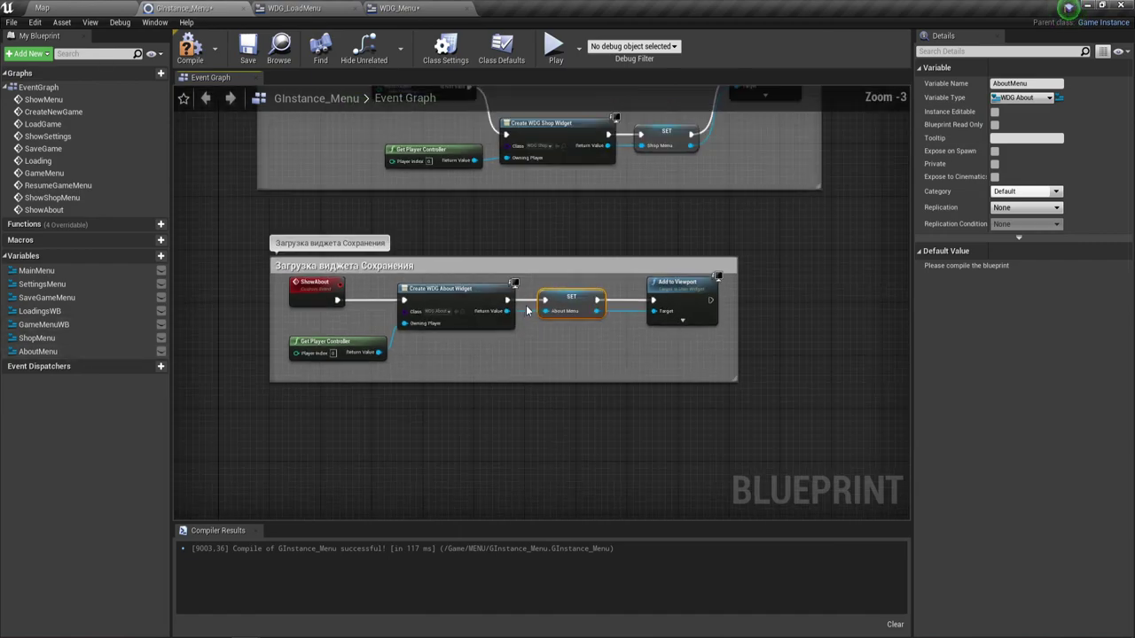
{"action": "left_click", "coordinate": [190, 49]}
Step: In WDG_Menu, add Show About on GInstance Menu Ref and run it after Remove from Parent
{"action": "left_click", "coordinate": [383, 9]}
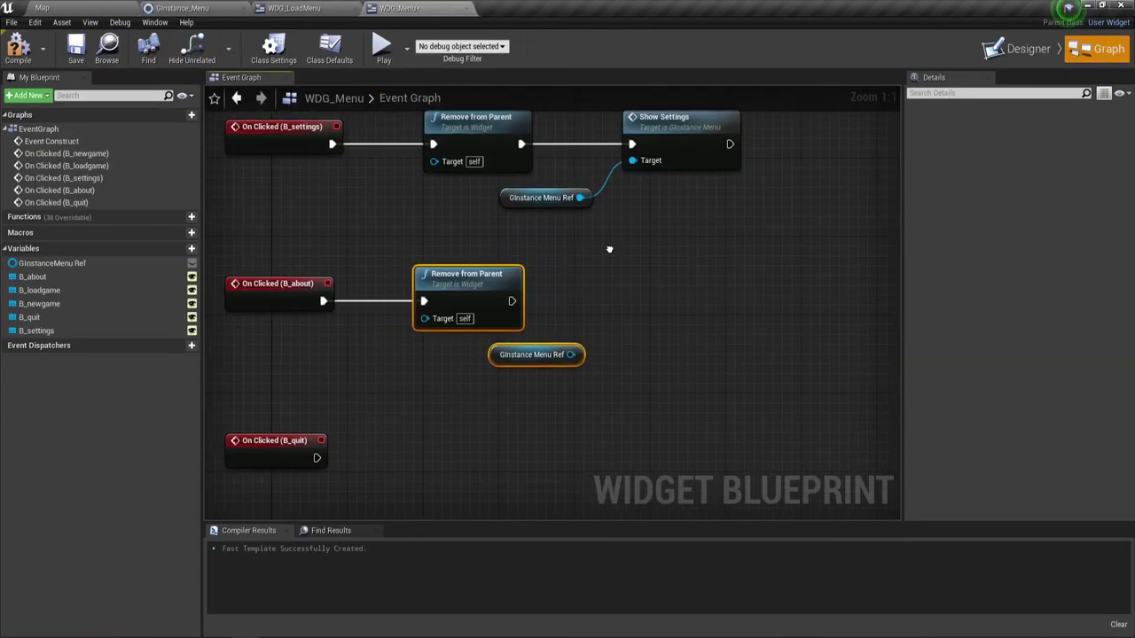
{"action": "left_click_drag", "start_coordinate": [572, 354], "coordinate": [592, 304]}
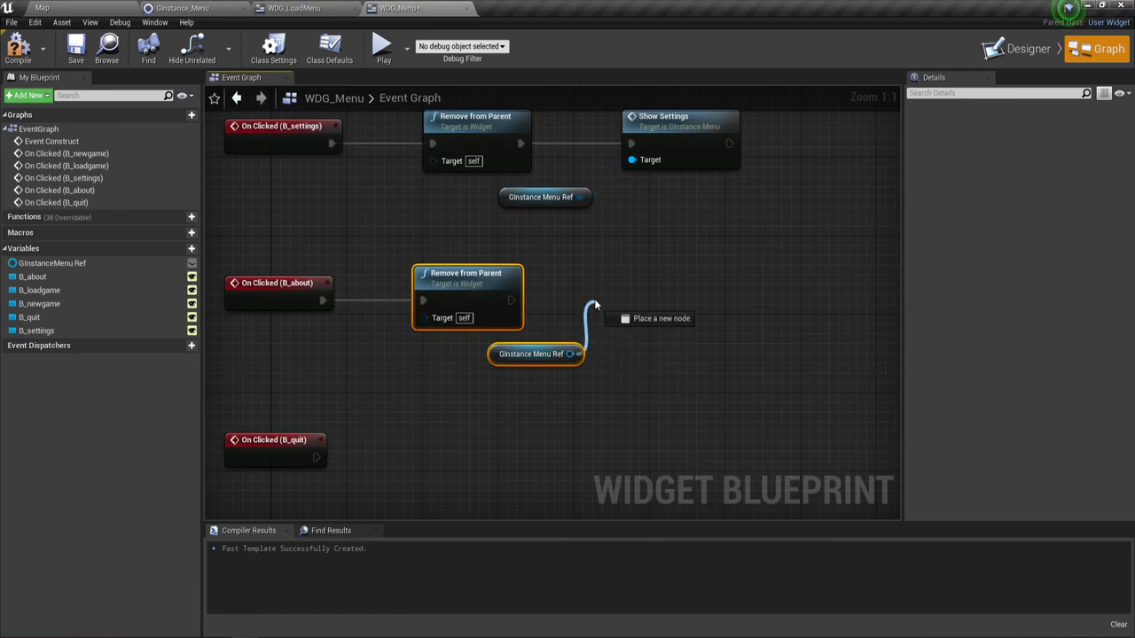
{"action": "type", "text": "ab"}
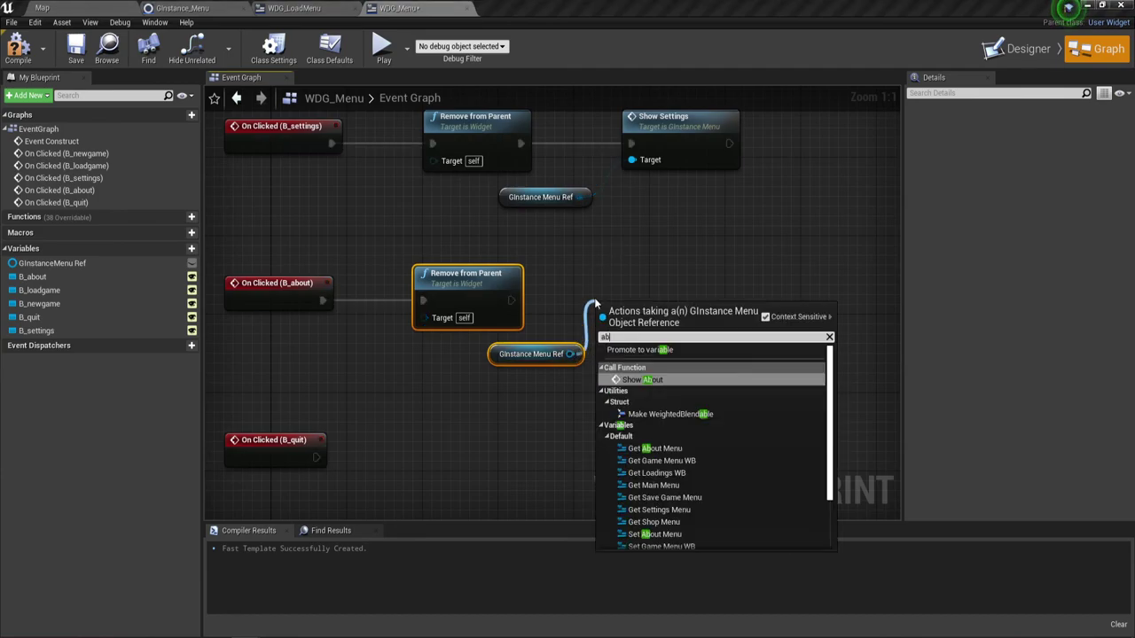
{"action": "key", "text": "Return"}
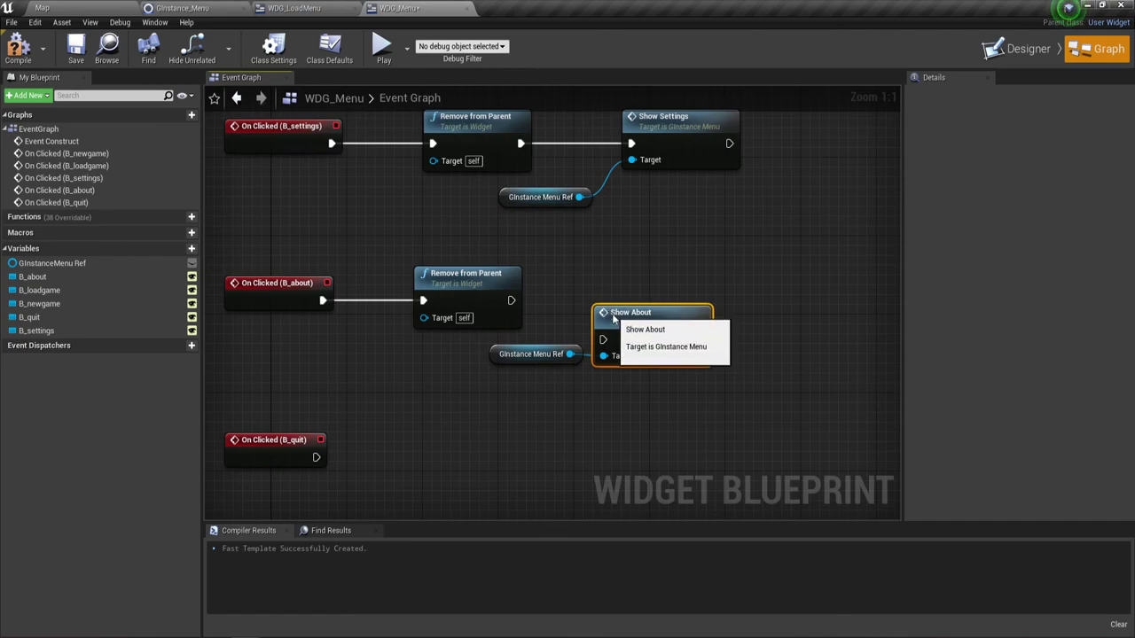
{"action": "left_click_drag", "start_coordinate": [616, 272], "coordinate": [616, 282]}
{"action": "left_click_drag", "start_coordinate": [511, 301], "coordinate": [604, 300]}
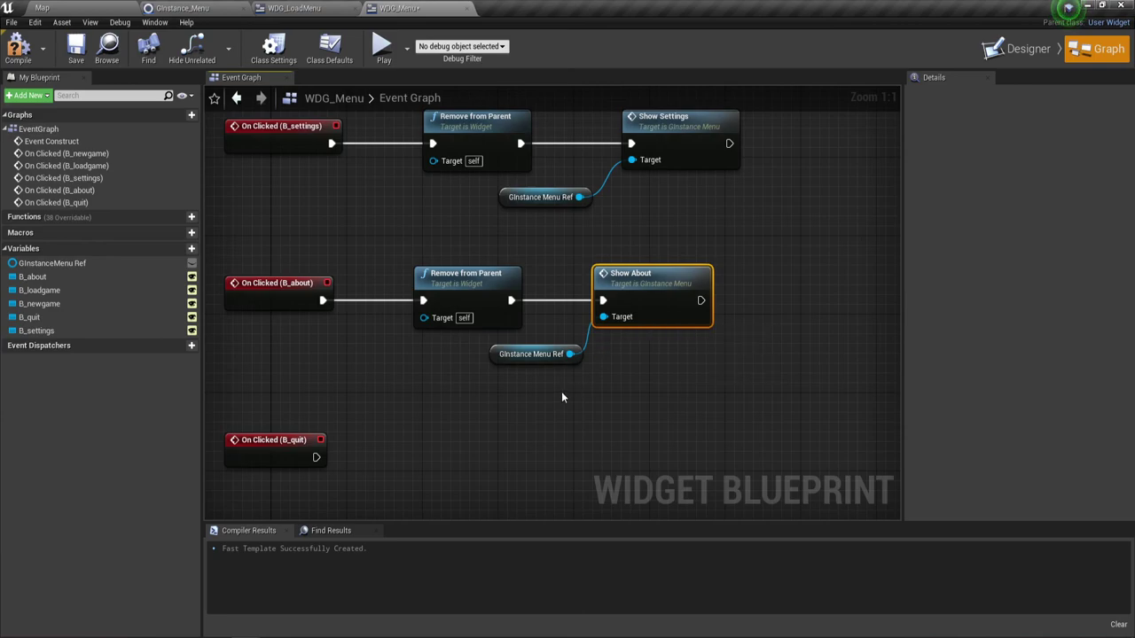
{"action": "right_click_drag", "start_coordinate": [371, 416], "coordinate": [380, 272]}
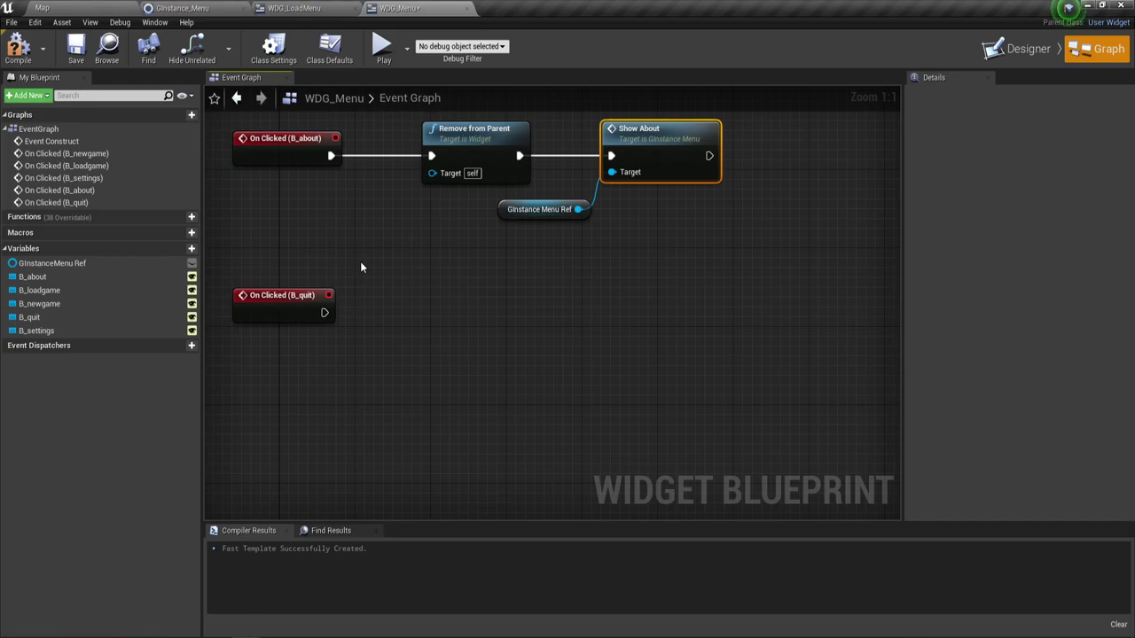
Step: Connect On Clicked (B_quit) to a Quit Game node, keeping Quit as the quit preference
{"action": "left_click_drag", "start_coordinate": [324, 312], "coordinate": [411, 309]}
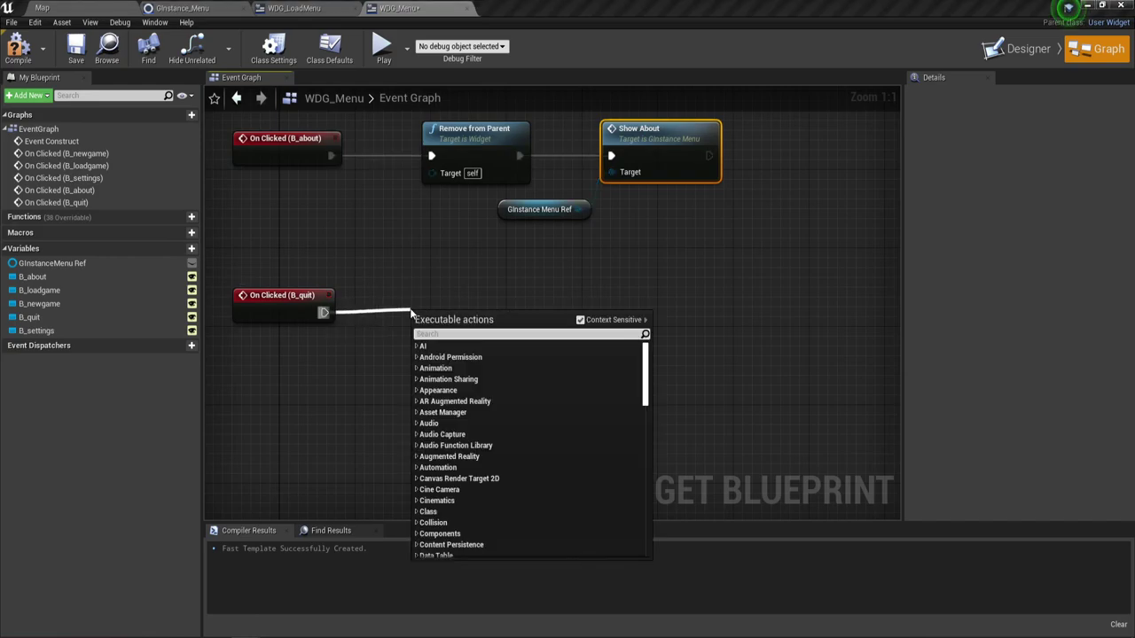
{"action": "left_click", "coordinate": [423, 291]}
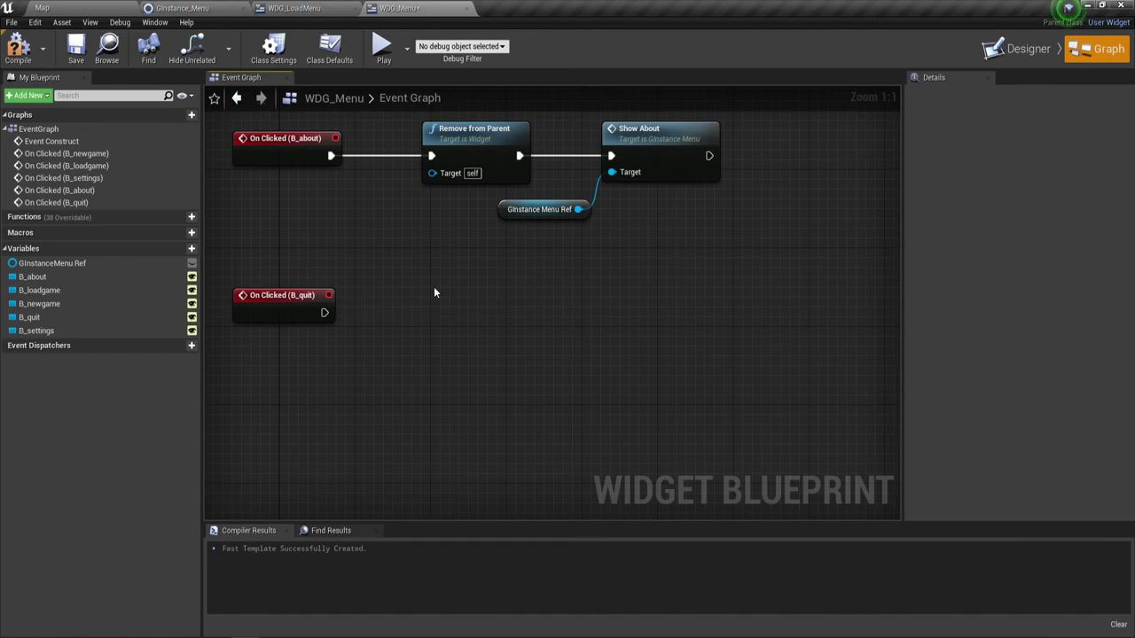
{"action": "left_click_drag", "start_coordinate": [324, 312], "coordinate": [373, 314]}
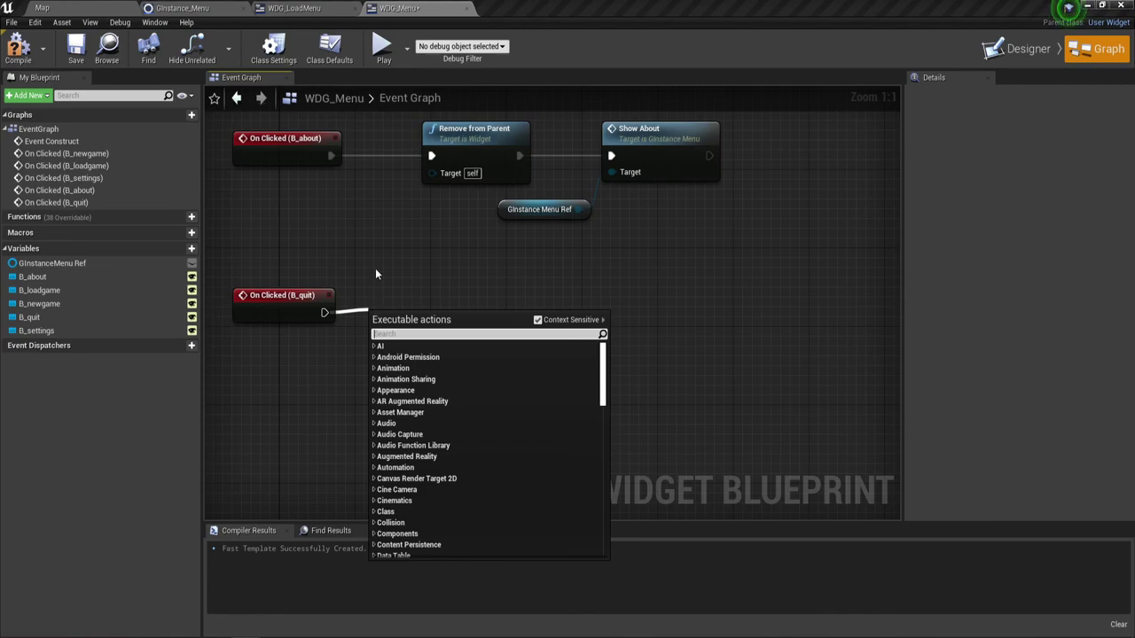
{"action": "left_click", "coordinate": [451, 271]}
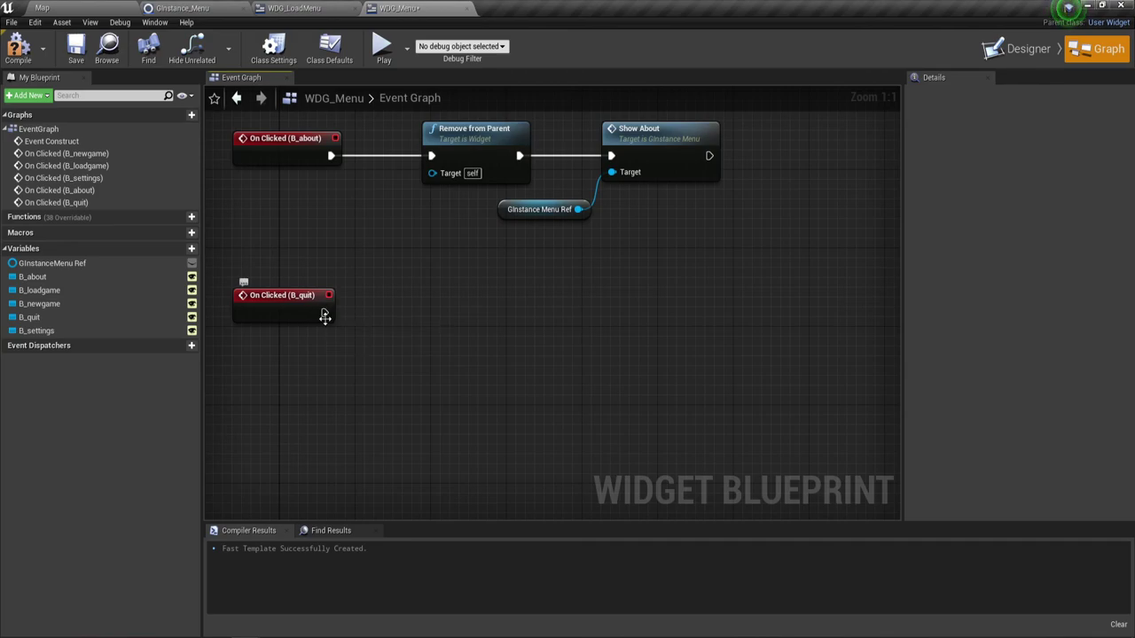
{"action": "left_click_drag", "start_coordinate": [325, 316], "coordinate": [387, 303]}
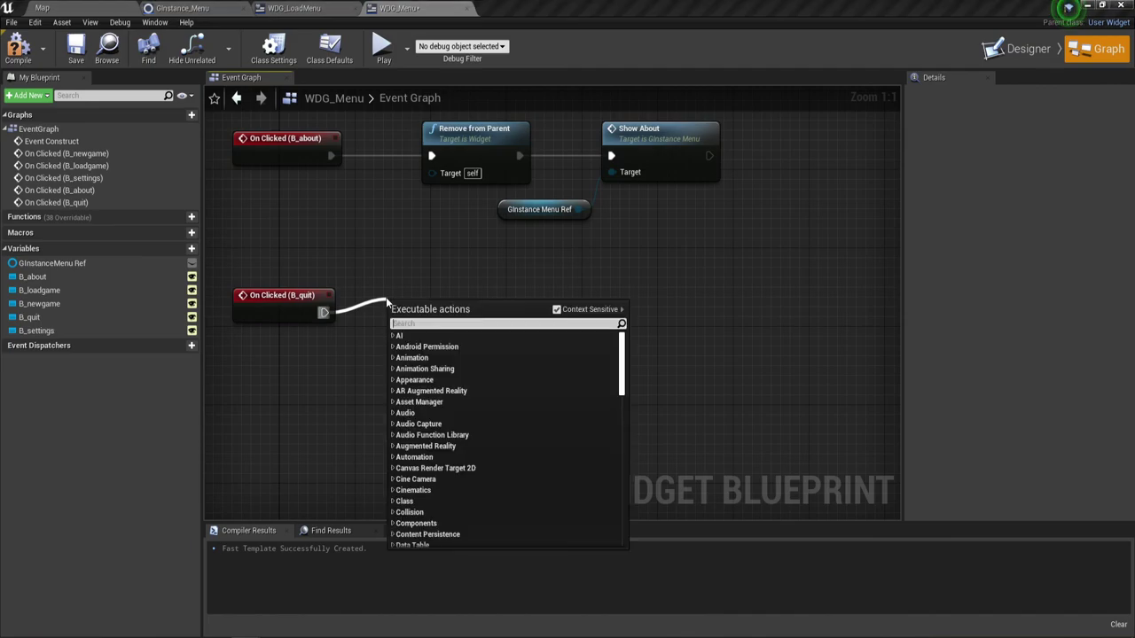
{"action": "type", "text": "йг"}
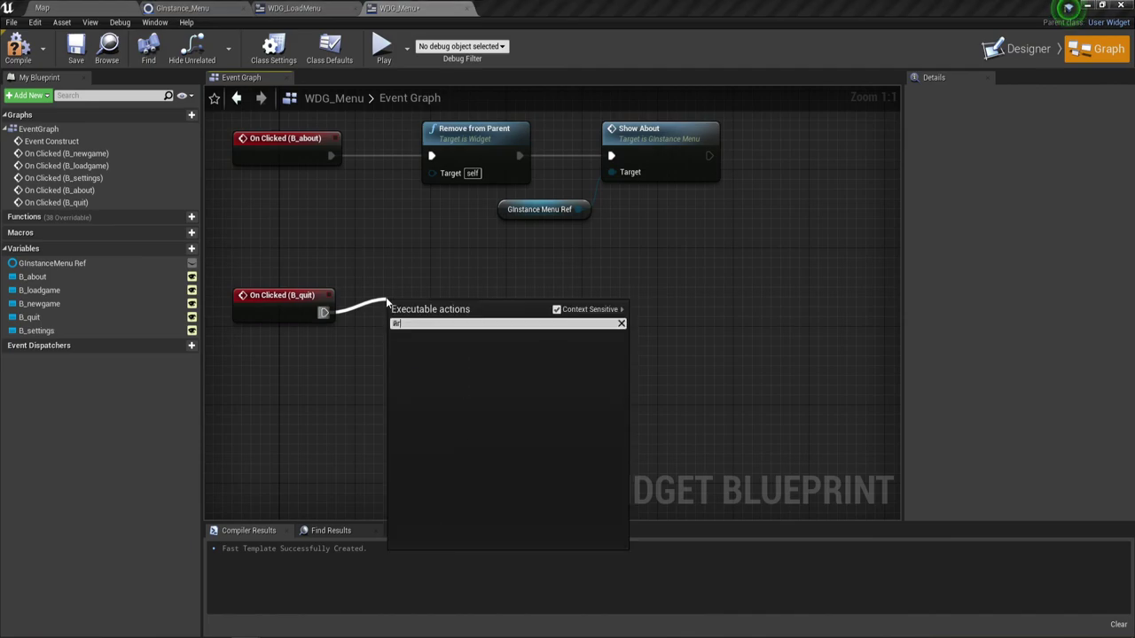
{"action": "key", "text": "BackSpace"}
{"action": "key", "text": "BackSpace"}
{"action": "type", "text": "qui"}
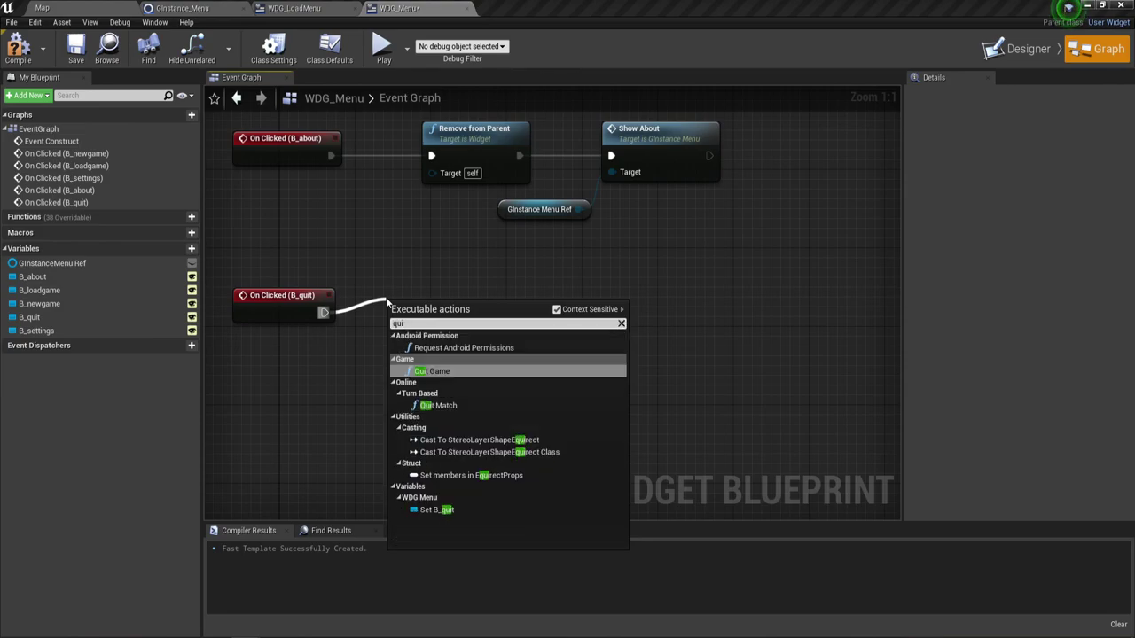
{"action": "type", "text": "t"}
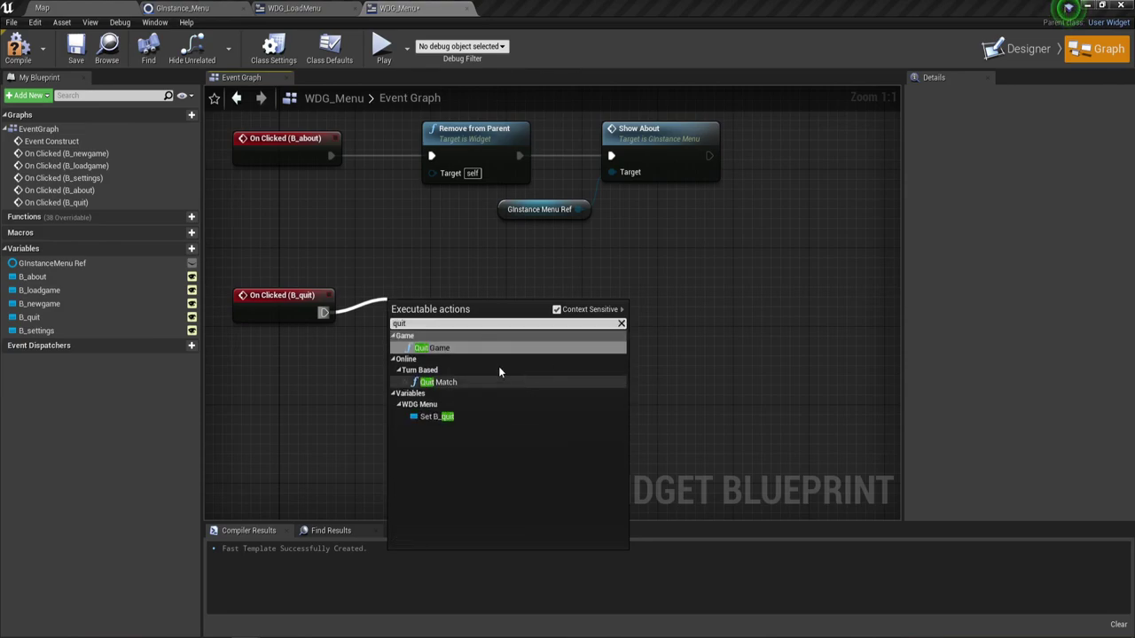
{"action": "left_click", "coordinate": [498, 366]}
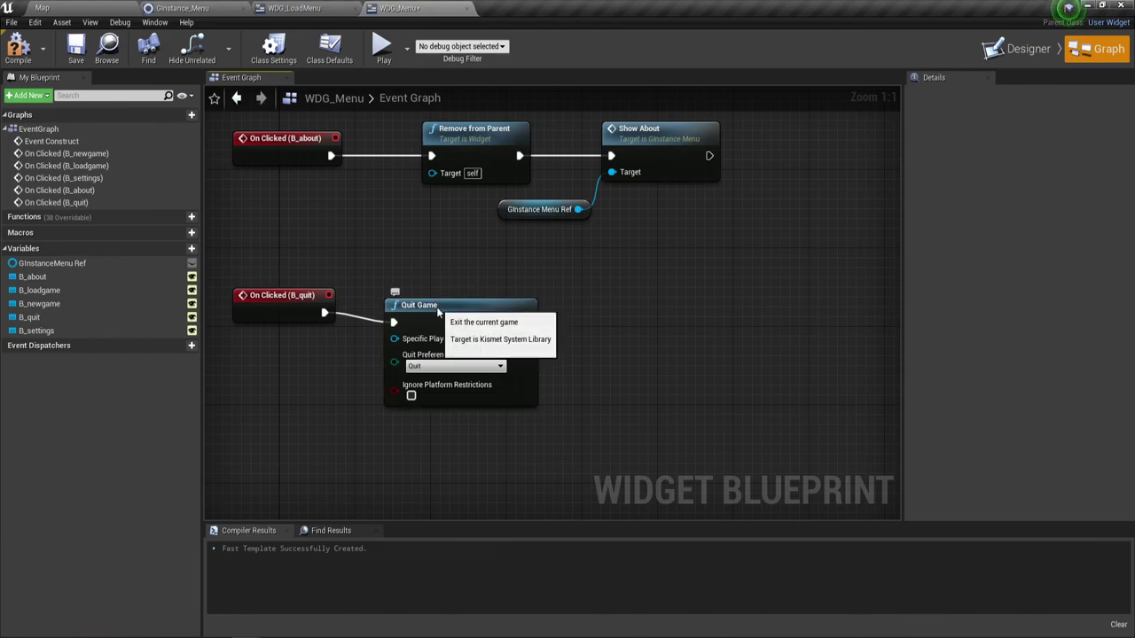
{"action": "left_click_drag", "start_coordinate": [437, 301], "coordinate": [448, 291]}
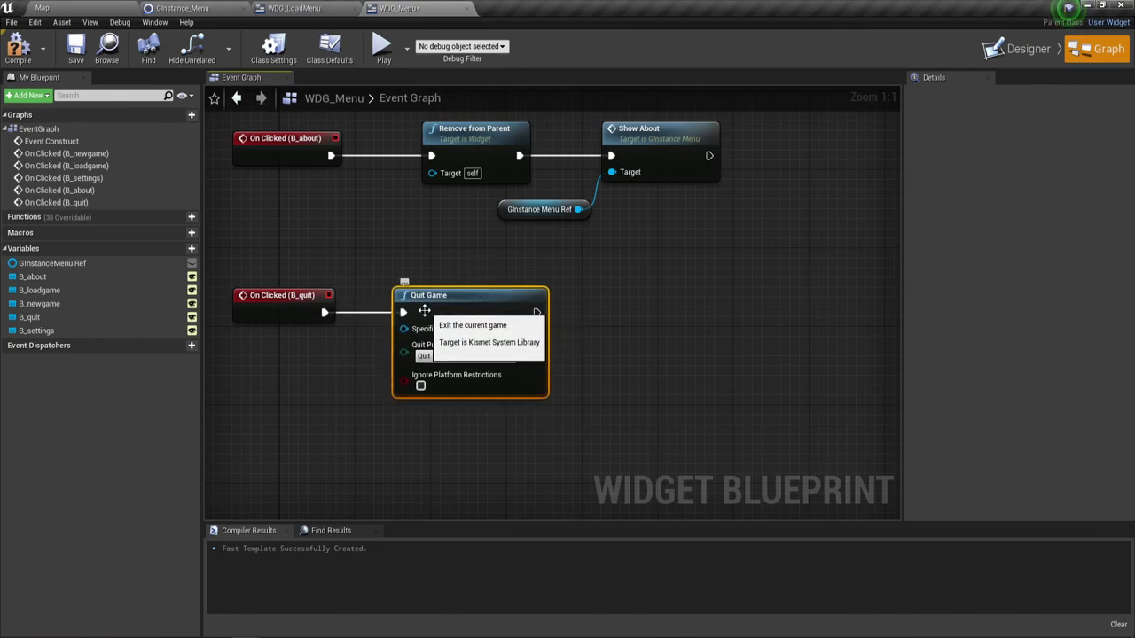
{"action": "left_click", "coordinate": [466, 356]}
{"action": "left_click", "coordinate": [453, 365]}
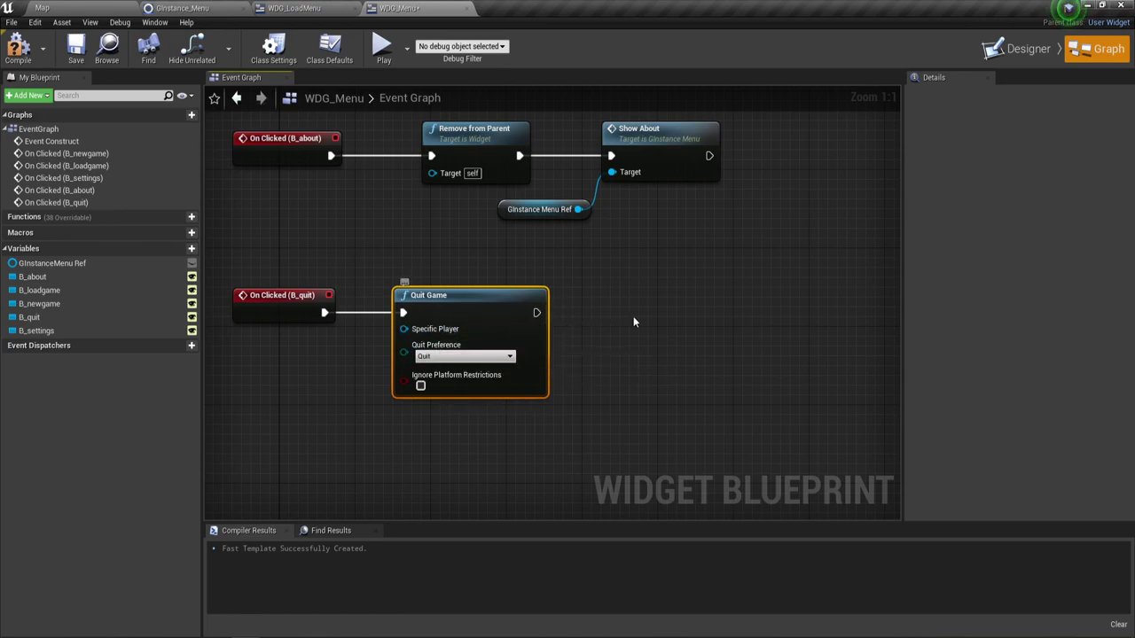
Step: Compile and save the WDG_Menu widget blueprint
{"action": "scroll", "coordinate": [637, 312], "scroll_direction": "down", "scroll_amount": 2}
{"action": "right_click_drag", "start_coordinate": [635, 303], "coordinate": [587, 498]}
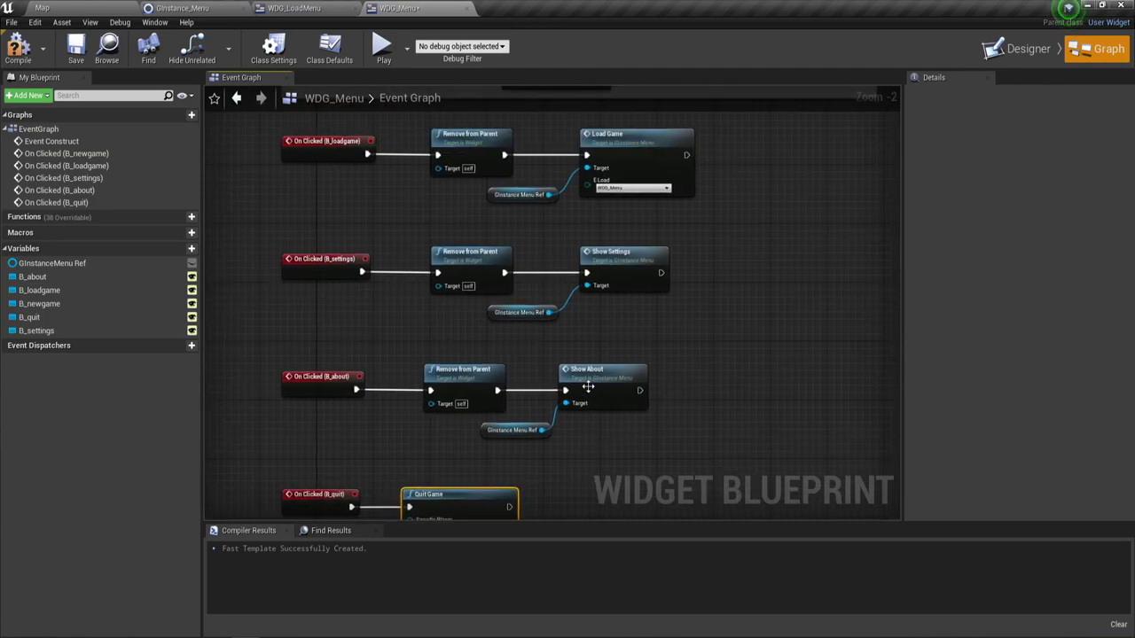
{"action": "scroll", "coordinate": [655, 399], "scroll_direction": "down", "scroll_amount": 2}
{"action": "right_click_drag", "start_coordinate": [655, 399], "coordinate": [646, 329]}
{"action": "scroll", "coordinate": [646, 329], "scroll_direction": "down", "scroll_amount": 1}
{"action": "scroll", "coordinate": [659, 257], "scroll_direction": "down", "scroll_amount": 1}
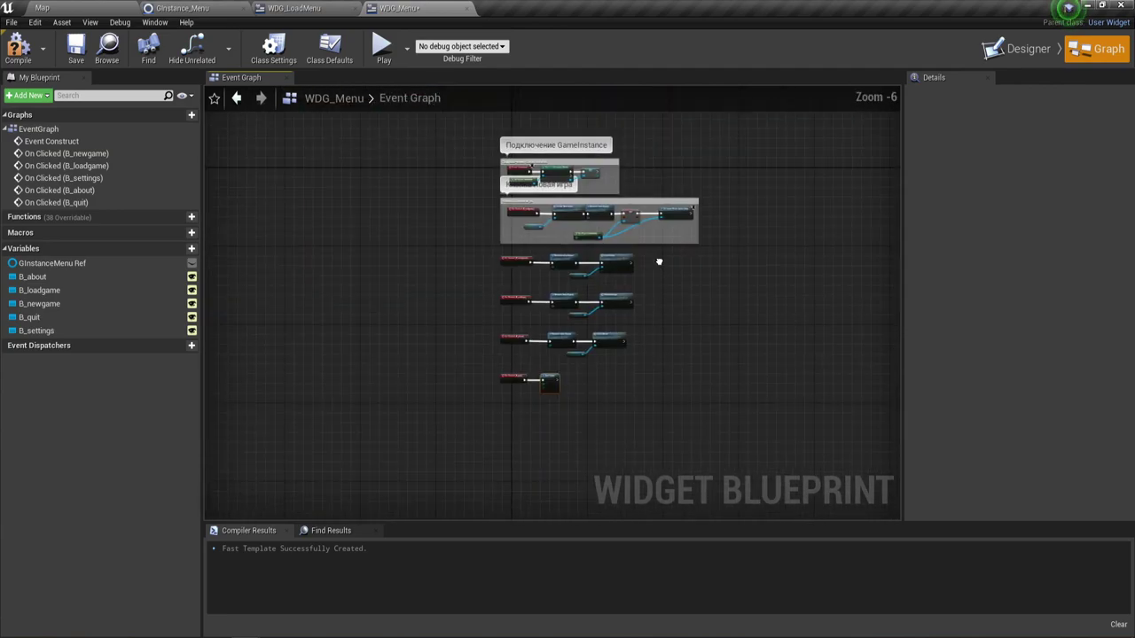
{"action": "right_click_drag", "start_coordinate": [659, 257], "coordinate": [587, 288]}
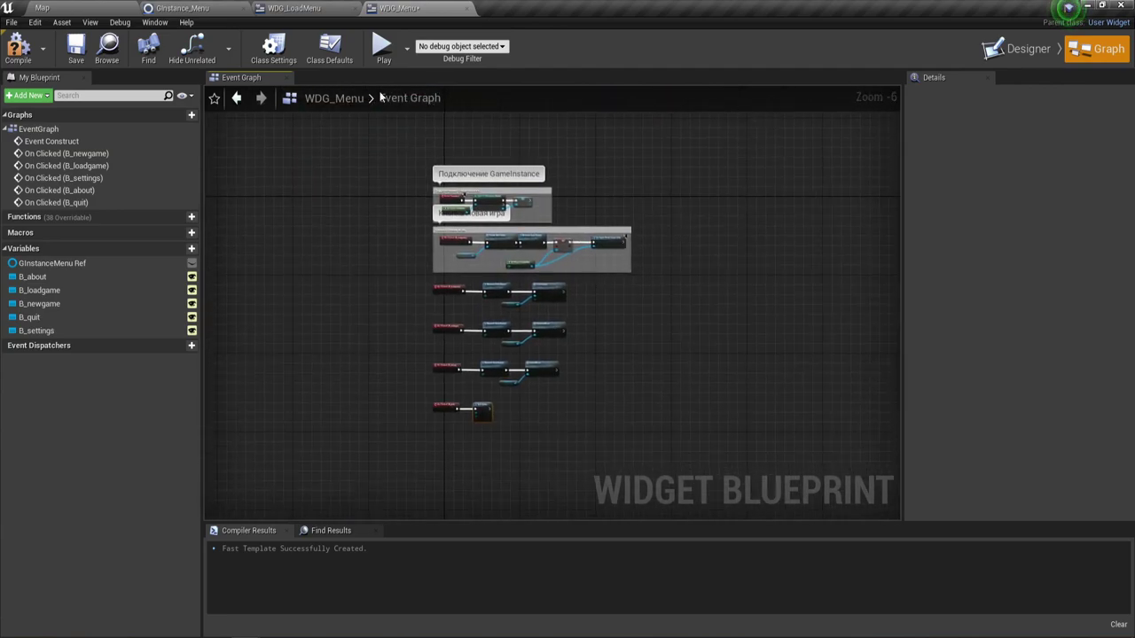
{"action": "left_click", "coordinate": [18, 46]}
{"action": "left_click", "coordinate": [75, 48]}
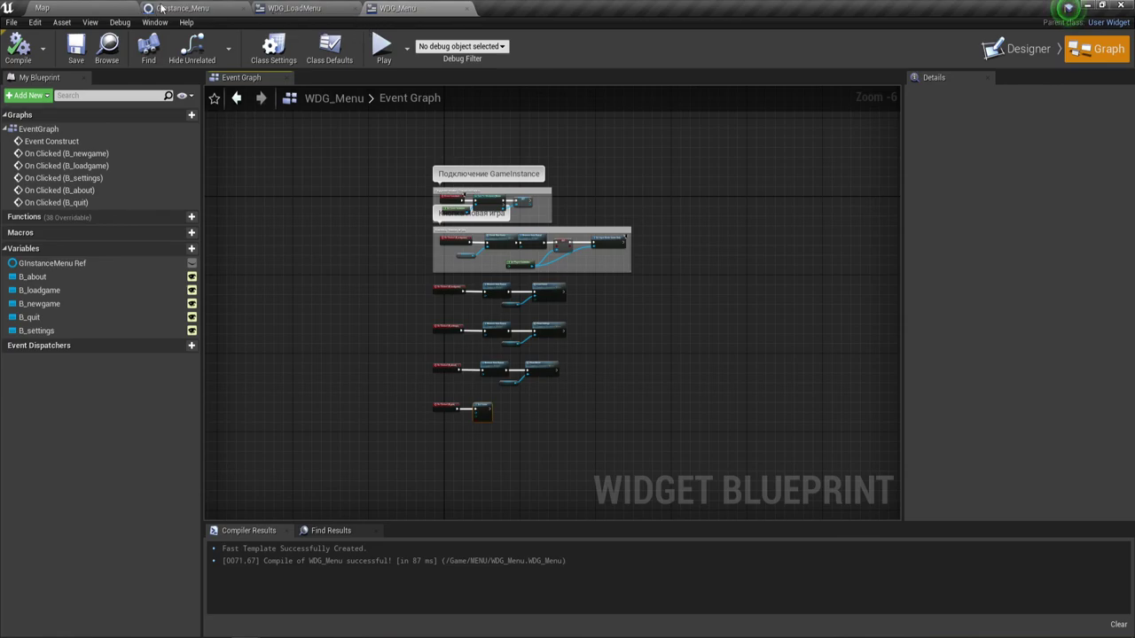
Step: Switch to the Map level and look through the Play and Build dropdown options
{"action": "left_click", "coordinate": [42, 8]}
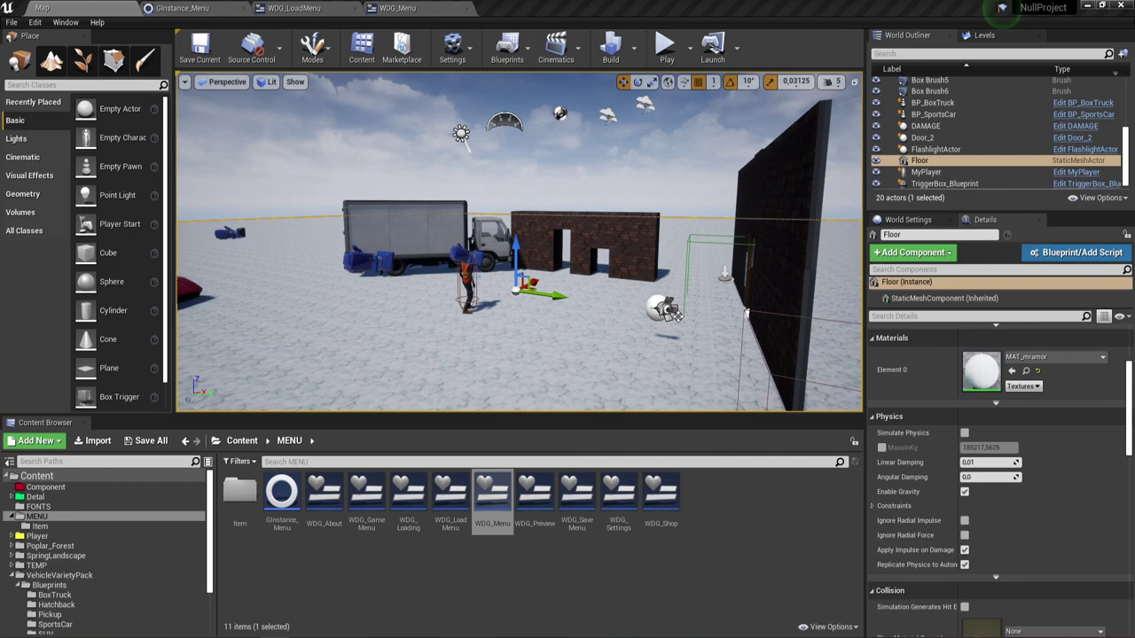
{"action": "left_click", "coordinate": [690, 60]}
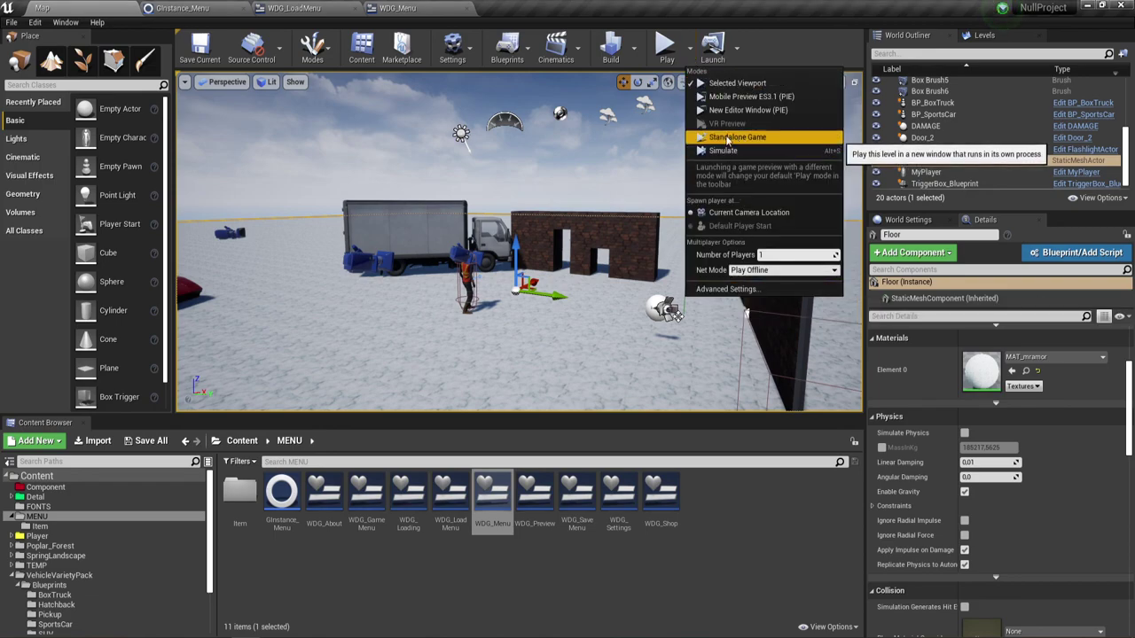
{"action": "left_click", "coordinate": [633, 53]}
{"action": "left_click", "coordinate": [634, 53]}
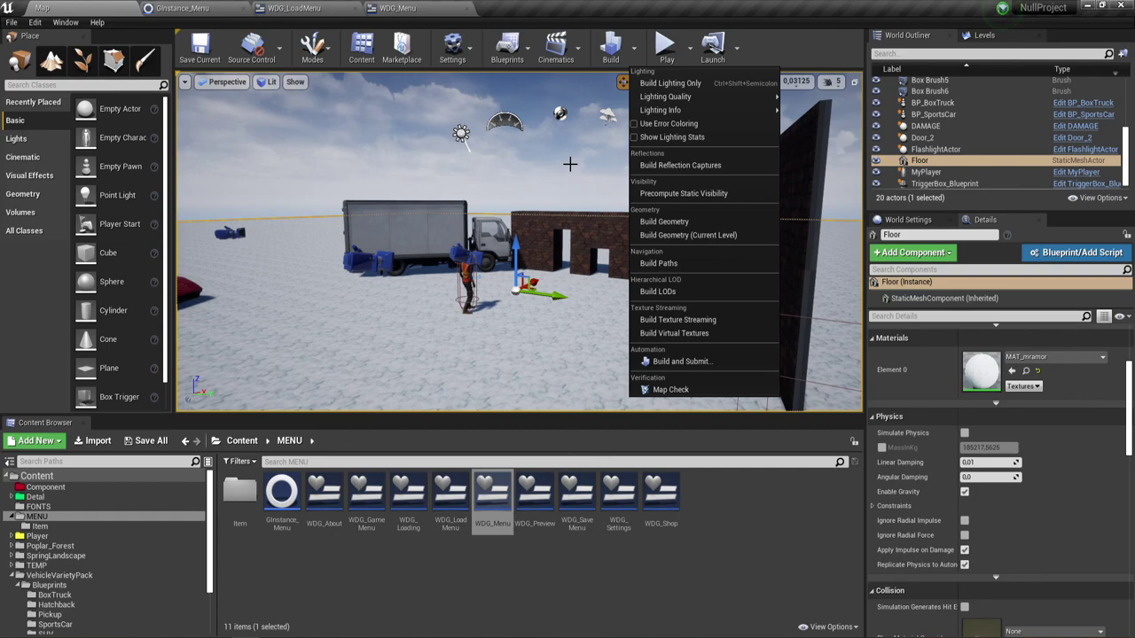
{"action": "mouse_move", "coordinate": [674, 96]}
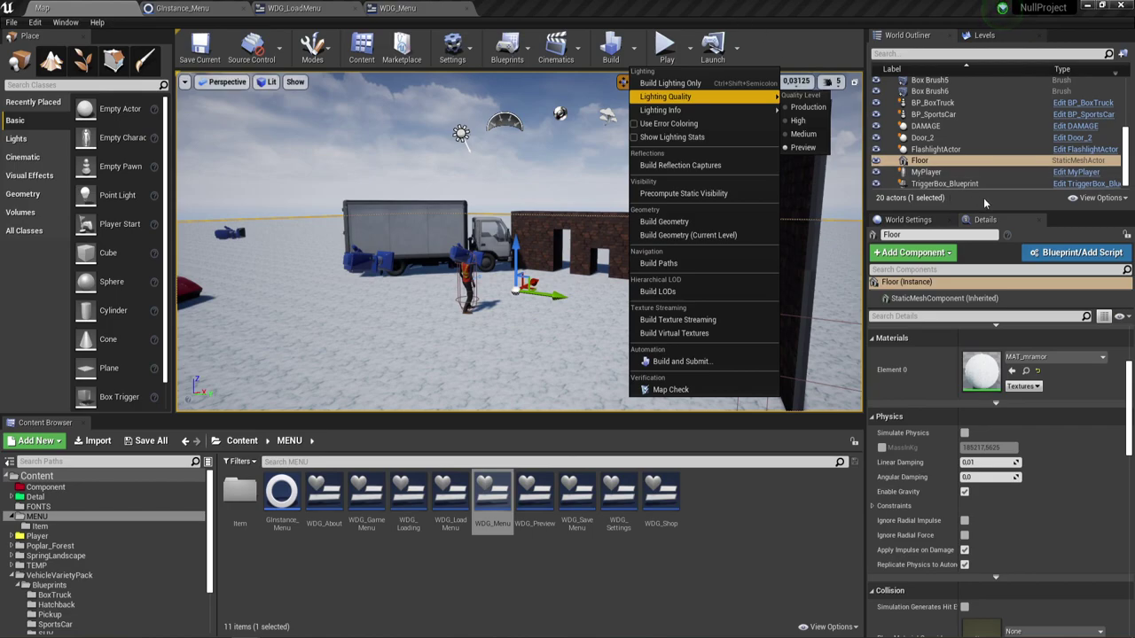
{"action": "key", "text": "Escape"}
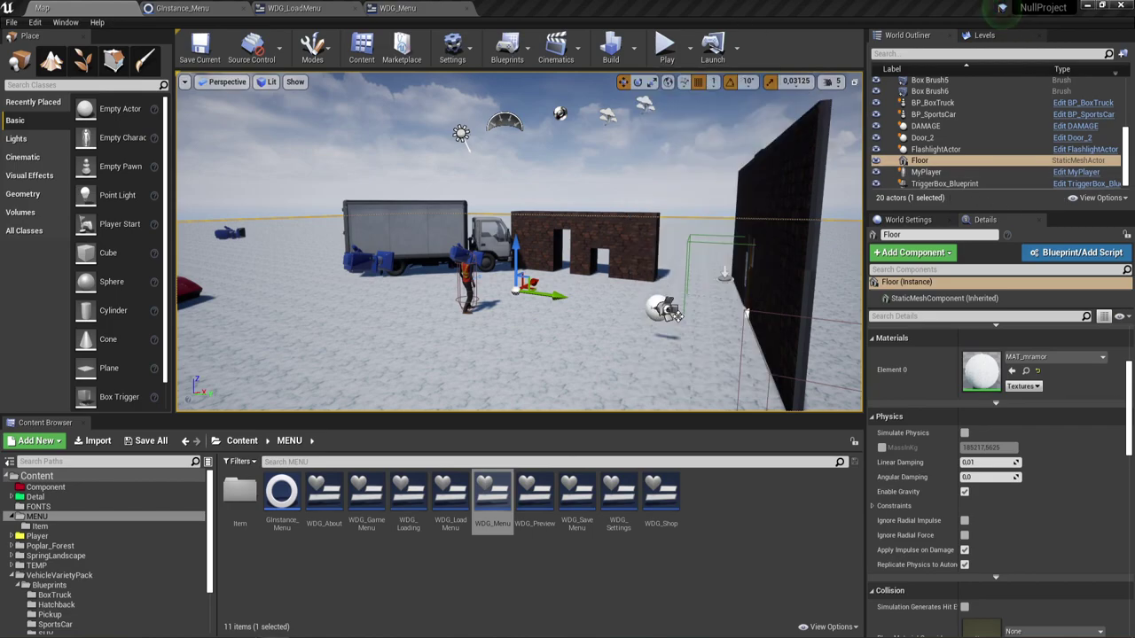